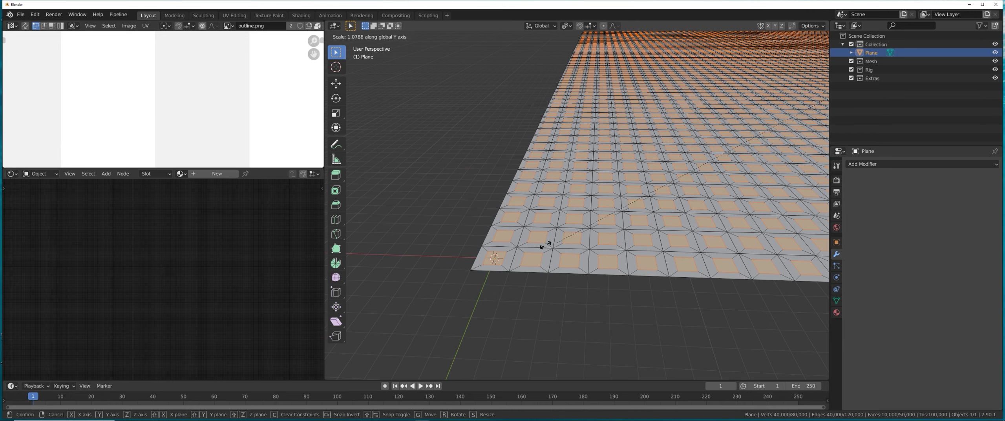
Step: Scale the selected inset faces of the plane by 2 on all axes and switch to Object Mode
type("2")
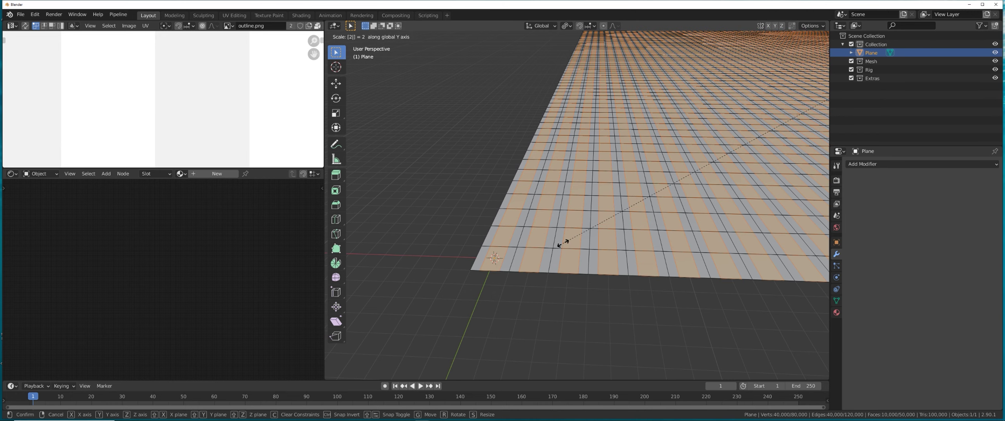
key("Return")
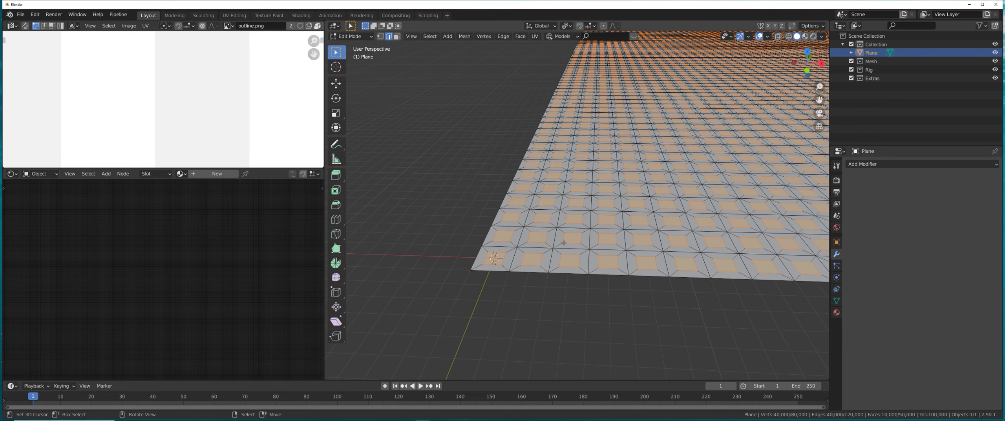
type("as2")
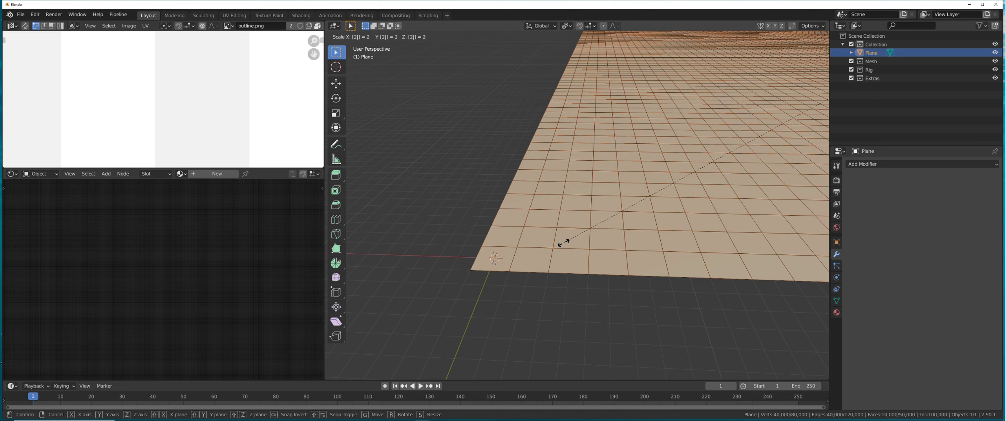
key("Return")
scroll(621, 271, "down", 4)
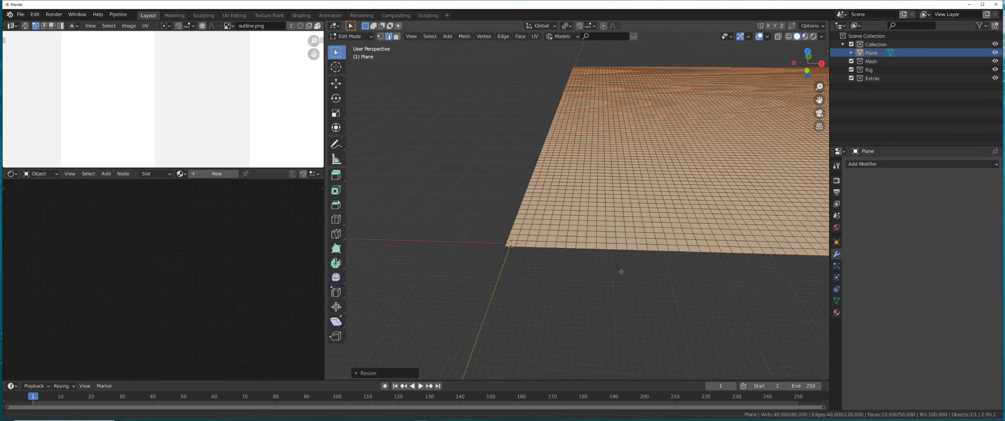
scroll(621, 271, "down", 4)
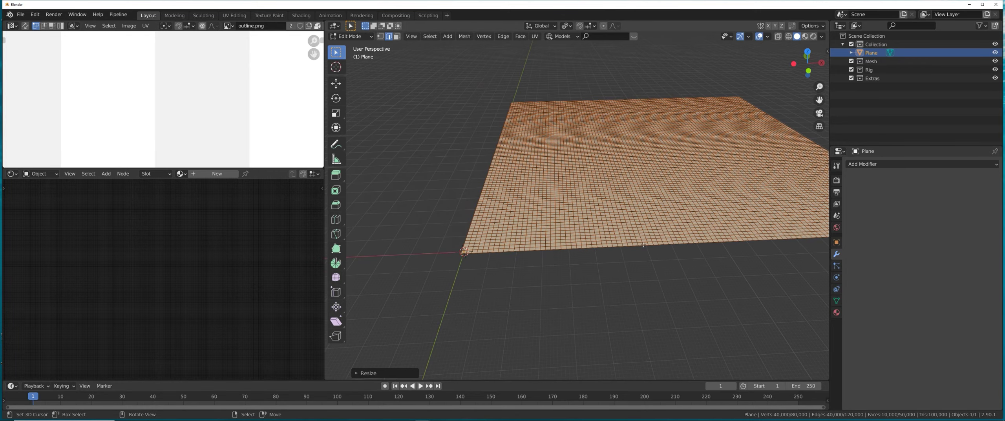
key("ctrl+Tab")
left_click(576, 231)
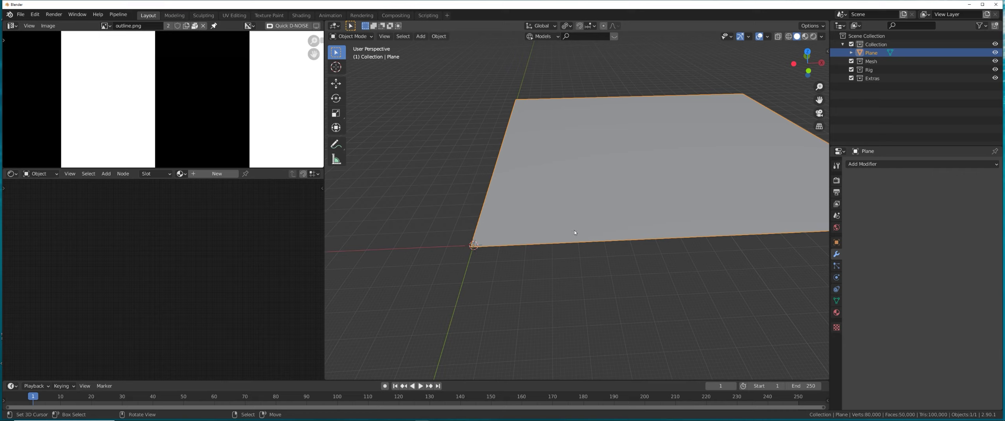
Step: Set the Cycles render device to GPU Compute
left_click(836, 180)
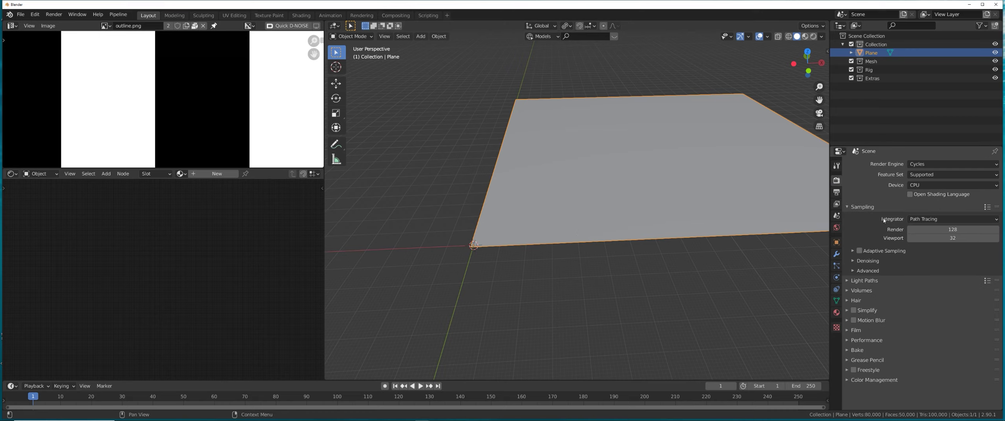
left_click(923, 184)
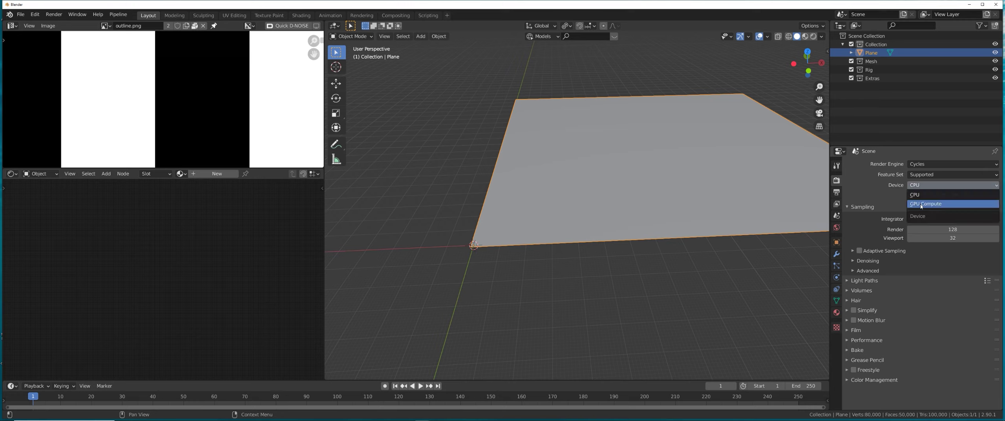
left_click(921, 205)
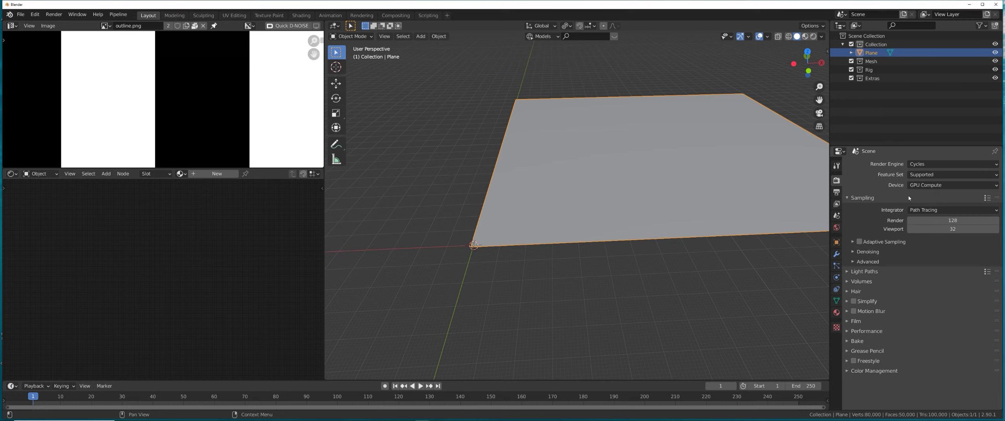
left_click(872, 198)
Step: Create a new material for the plane and set its surface displacement method to Displacement and Bump
left_click(836, 312)
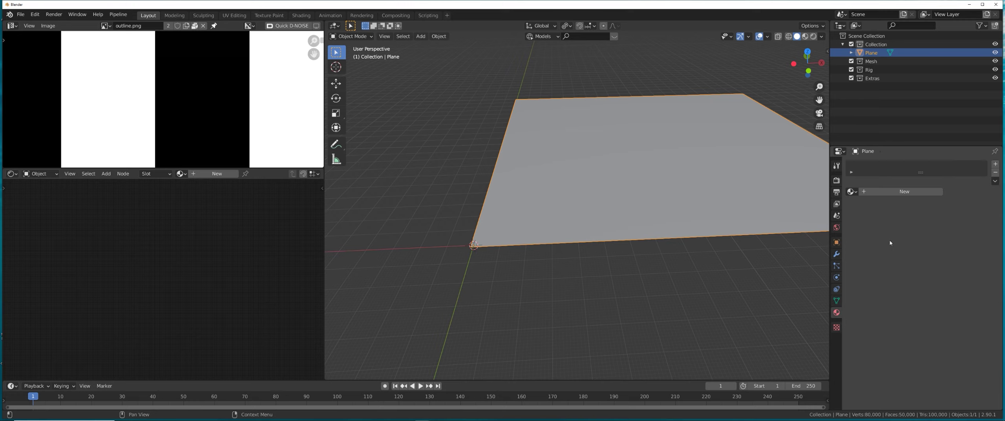
left_click(891, 192)
scroll(874, 222, "down", 15)
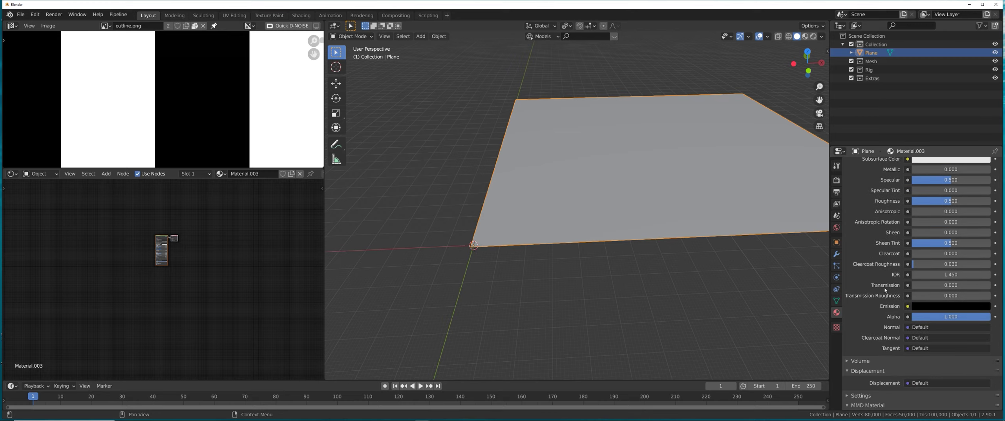
left_click(877, 255)
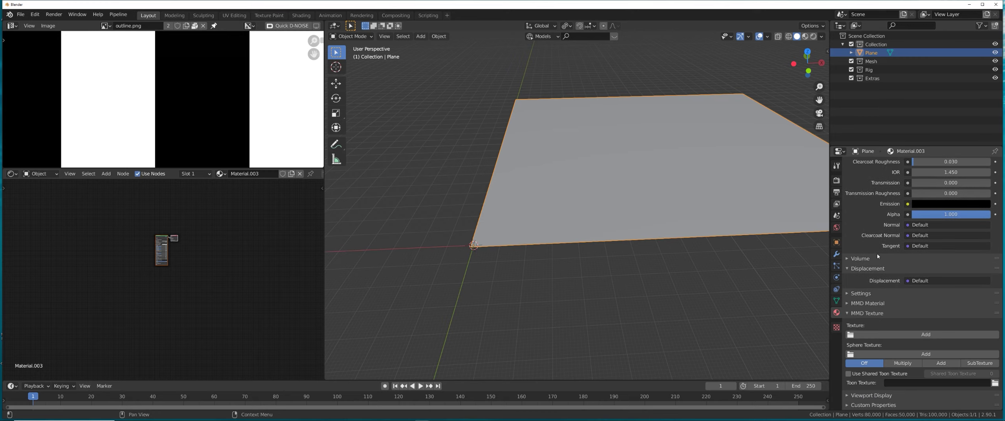
left_click(874, 317)
left_click(872, 341)
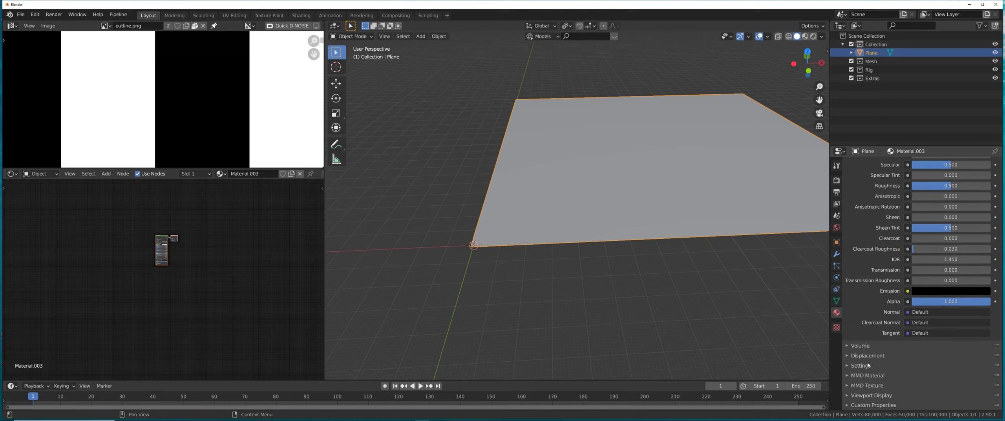
left_click(879, 365)
scroll(886, 356, "down", 5)
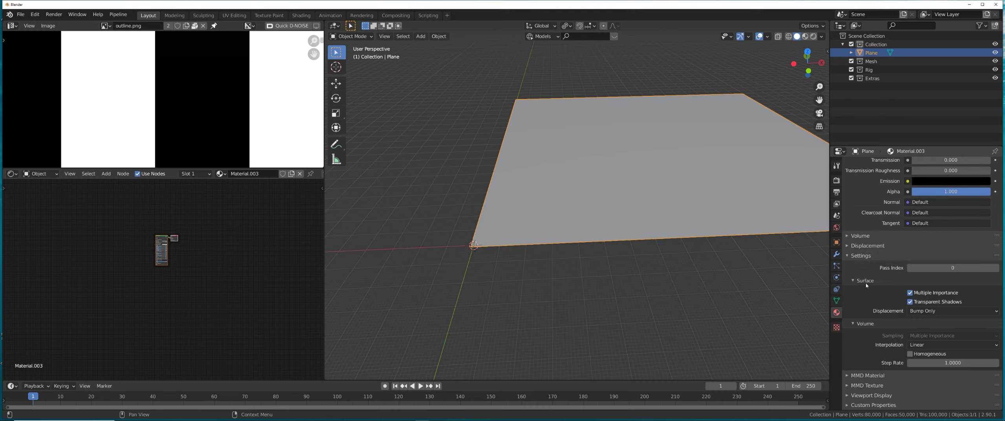
left_click(942, 310)
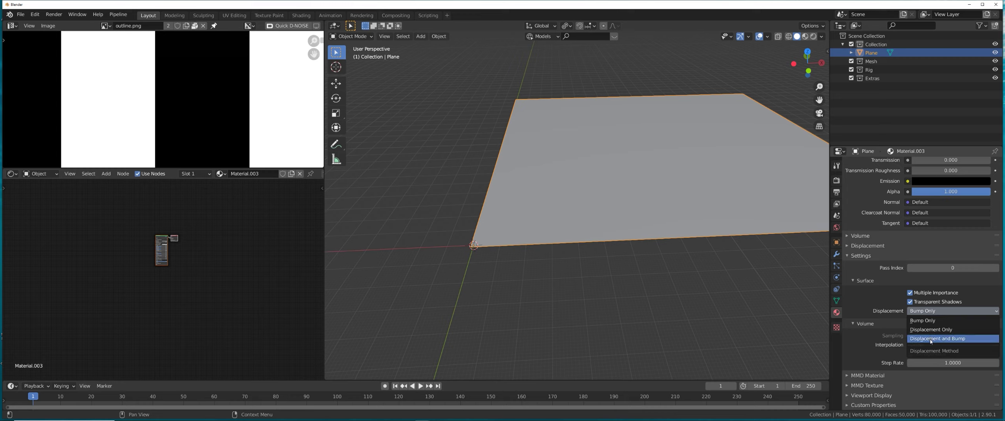
left_click(930, 329)
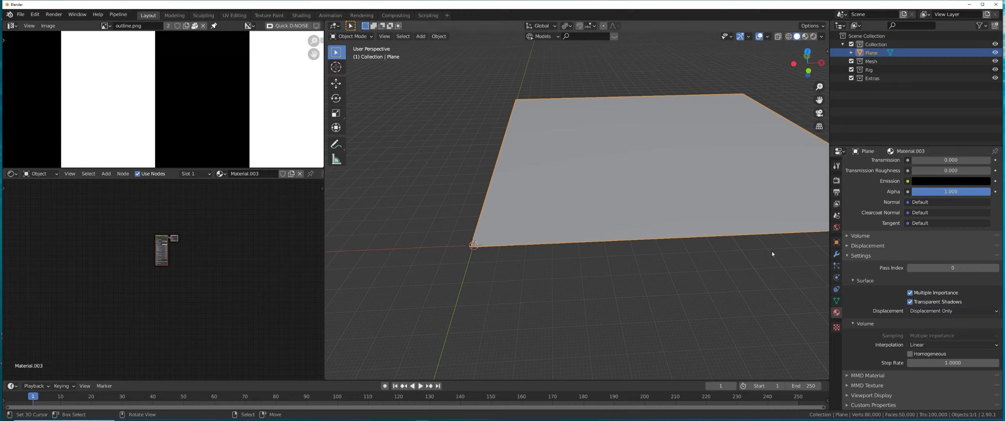
left_click(950, 310)
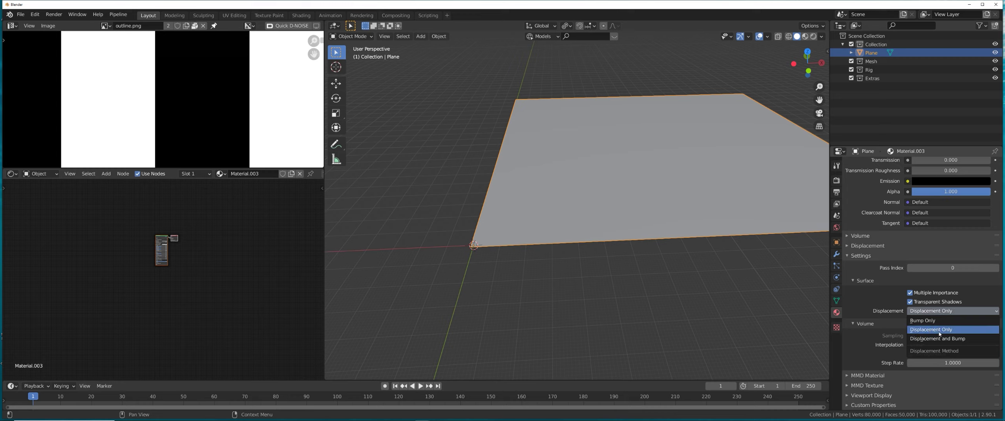
left_click(938, 339)
Step: Delete the Principled BSDF node from the plane's material
middle_click_drag(589, 275, 550, 287, "shift")
scroll(159, 258, "up", 9)
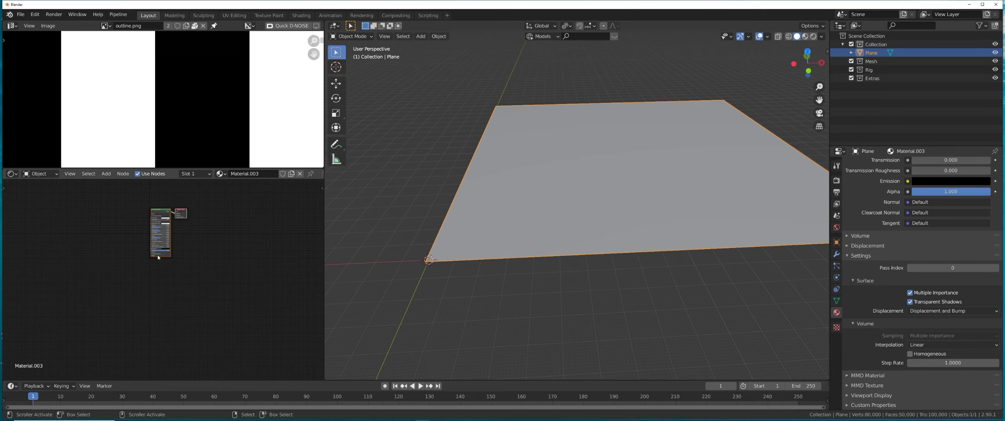
middle_click_drag(145, 269, 179, 311)
scroll(184, 259, "up", 3)
scroll(186, 254, "up", 1)
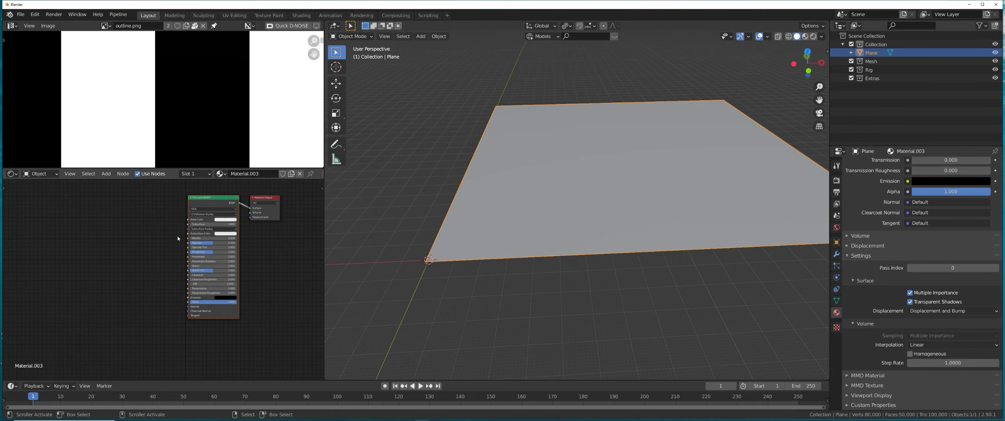
key("x")
middle_click_drag(168, 244, 199, 262)
key("shift+a")
left_click(215, 256)
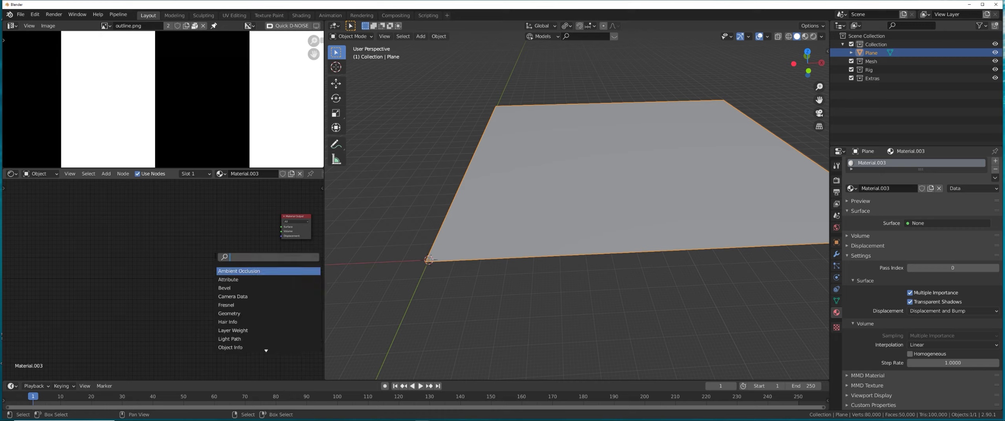
type("di")
left_click(241, 305)
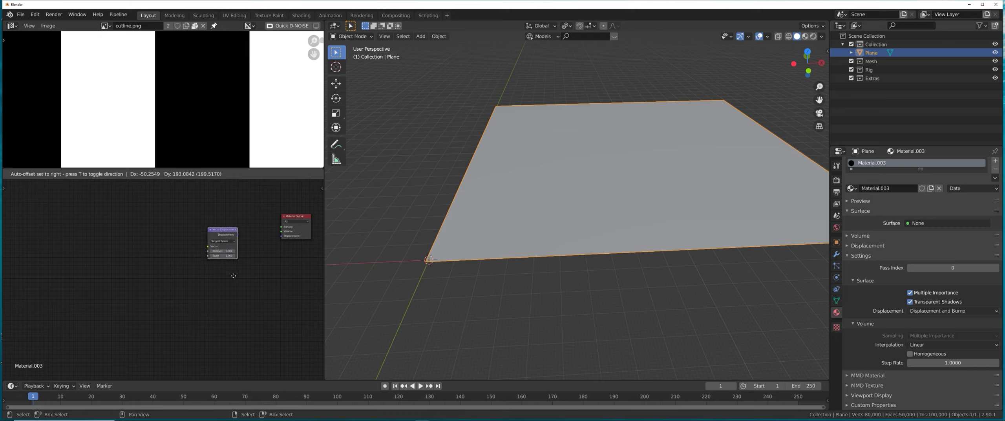
left_click(233, 276)
scroll(149, 276, "up", 2)
left_click_drag(189, 258, 220, 254)
key("x")
Step: Add a Displacement node and connect its output to the Displacement input of the Material Output node
key("shift+a")
type("s")
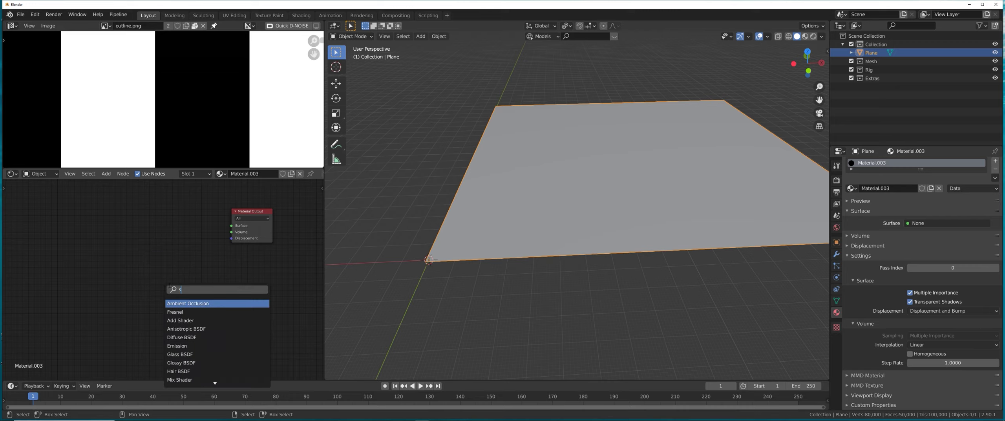
key("BackSpace")
type("dis")
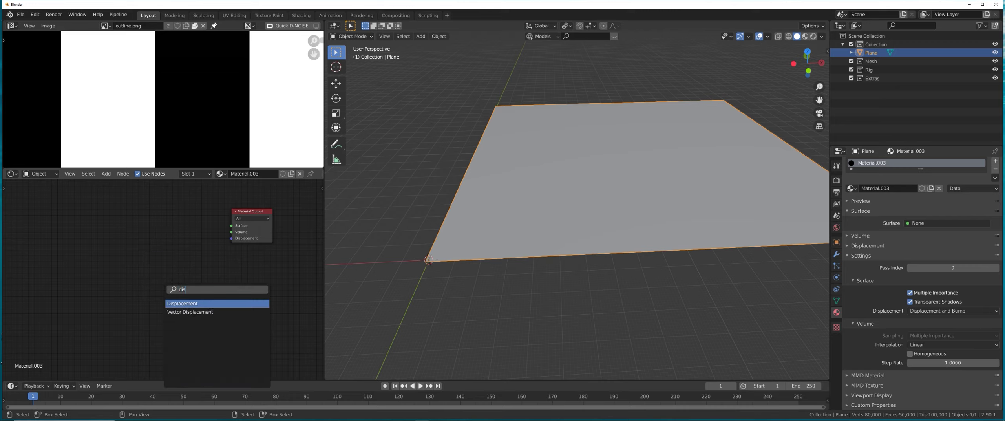
left_click(188, 303)
left_click(179, 251)
left_click_drag(200, 252, 234, 240)
Step: Add a UV Map node well ahead of the Displacement node in the material's node tree
mouse_move(107, 311)
middle_mouse_down()
mouse_move(195, 294)
mouse_move(184, 268)
mouse_move(170, 275)
mouse_move(194, 267)
middle_mouse_up()
key("shift+a")
type("uv")
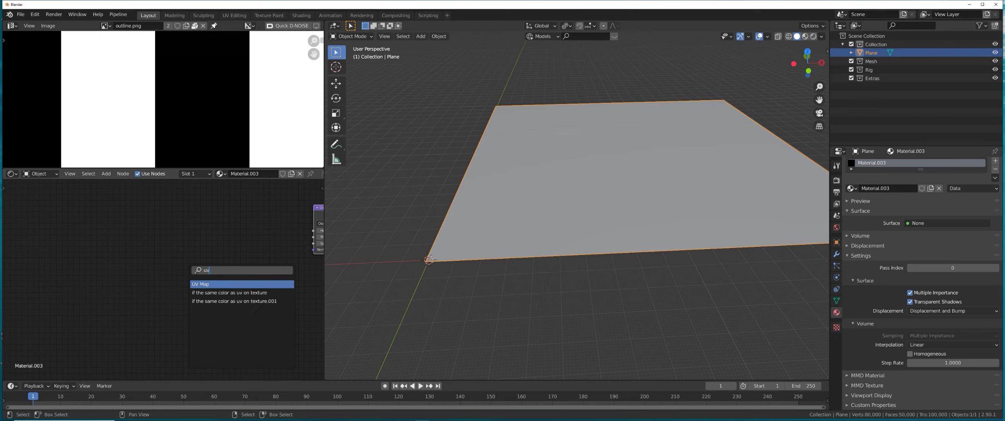
left_click(210, 284)
left_click(112, 275)
Step: Add a Separate RGB node, connect the UV output to its Image input, and choose UVMap in the UV Map node
key("shift+a")
type("se")
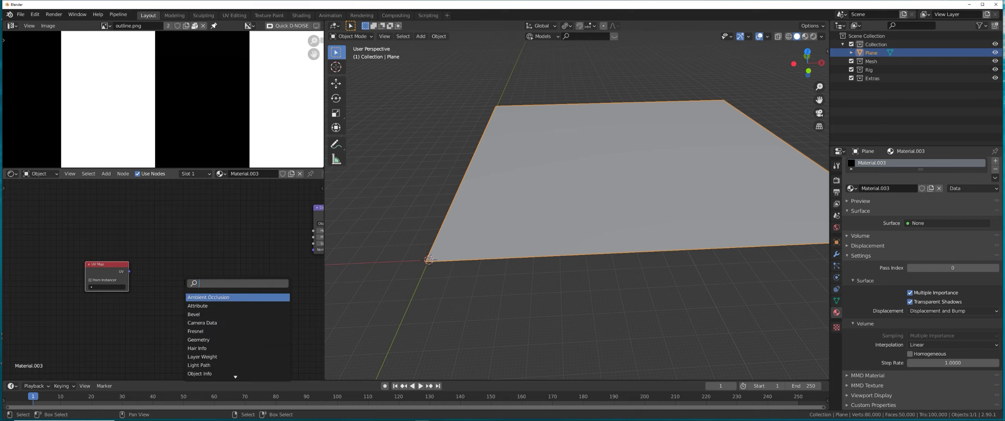
type("p")
left_click(210, 304)
left_click(178, 276)
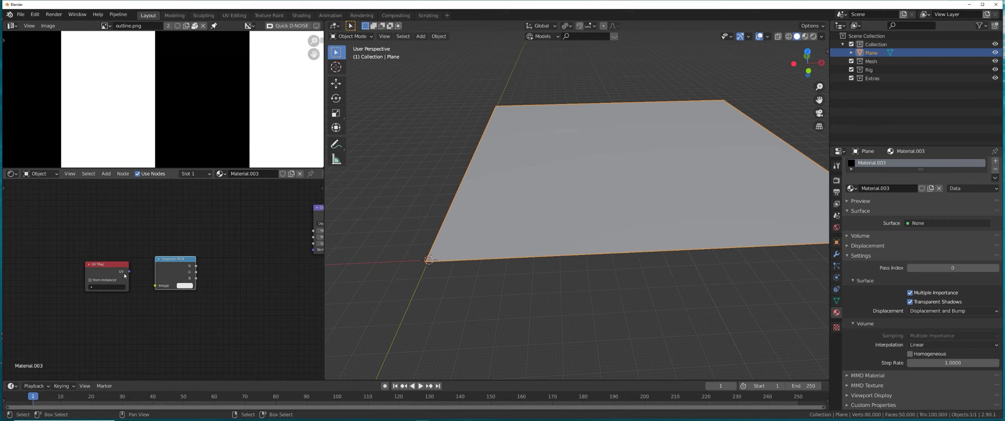
left_click_drag(130, 272, 155, 286)
scroll(213, 117, "down", 5)
middle_click_drag(232, 137, 173, 76)
scroll(188, 92, "down", 3)
middle_click_drag(197, 101, 196, 108)
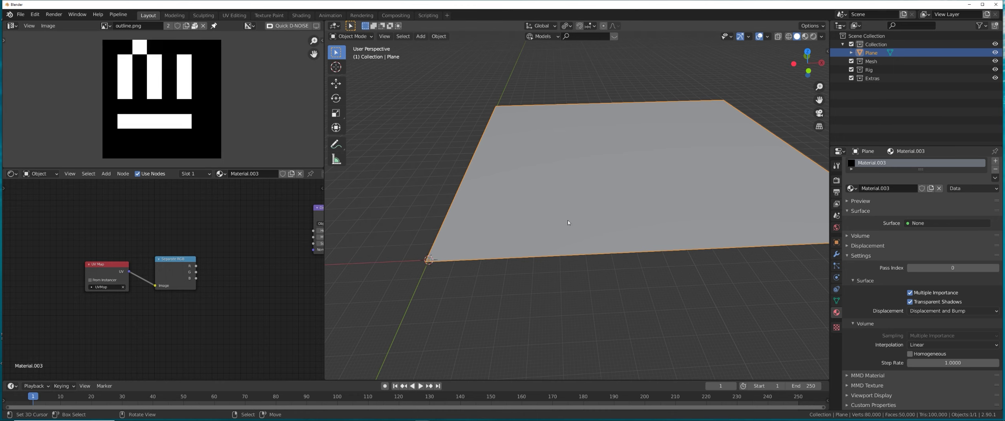
Step: In Edit Mode from the top view, assign the selected inner faces of the plane to a new vertex group
key("Tab")
key("KP_7")
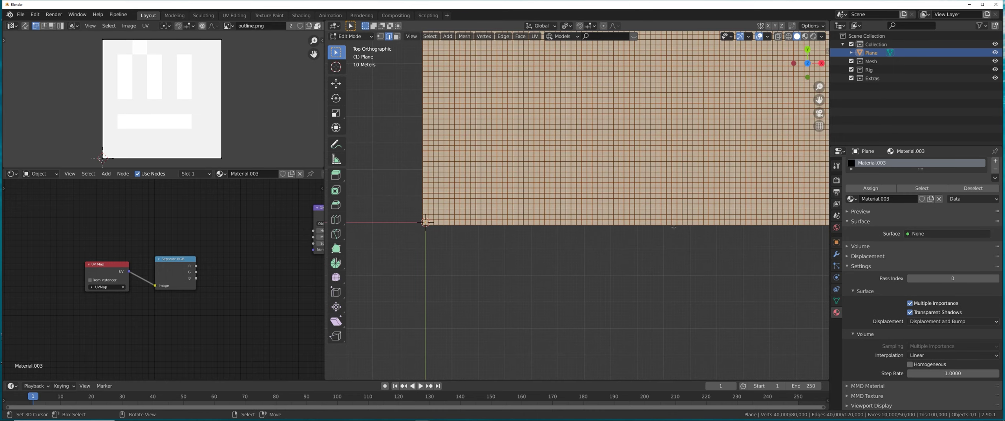
scroll(637, 253, "down", 2)
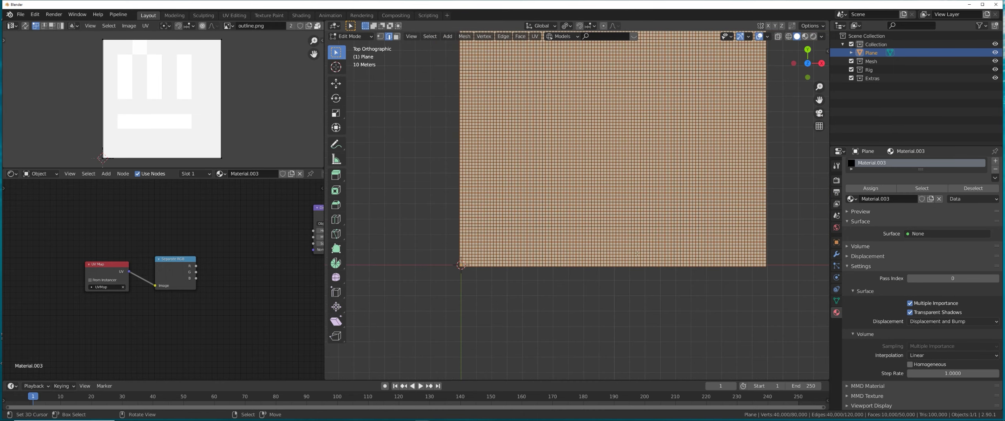
key("ctrl+g")
left_click(644, 197)
key("s")
left_click(640, 154)
left_click(836, 301)
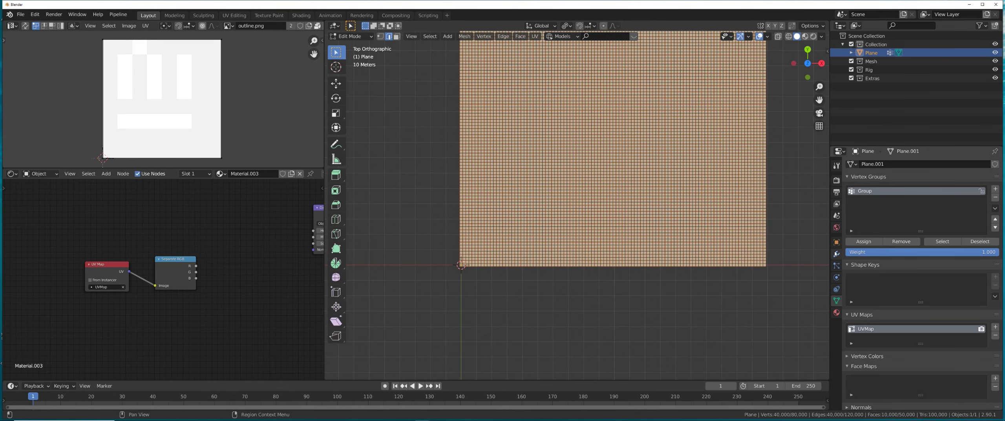
Step: Select the whole plane mesh and unwrap it with Project From View from the top view
middle_click_drag(616, 236, 619, 227, "shift")
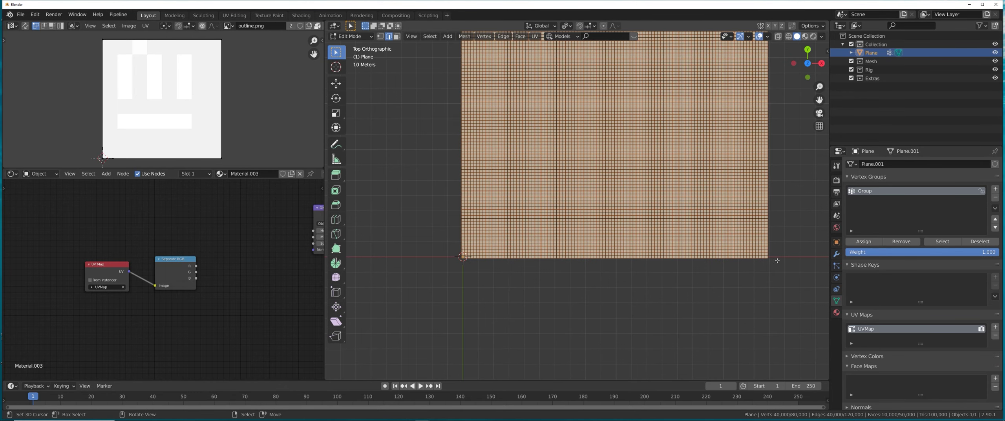
scroll(591, 247, "up", 2)
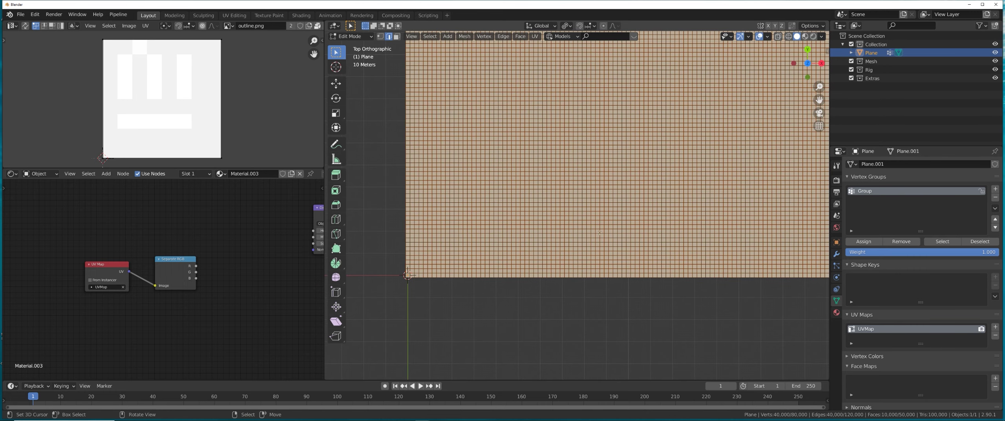
key("a")
left_click(629, 196)
key("a")
left_click(633, 161)
key("u")
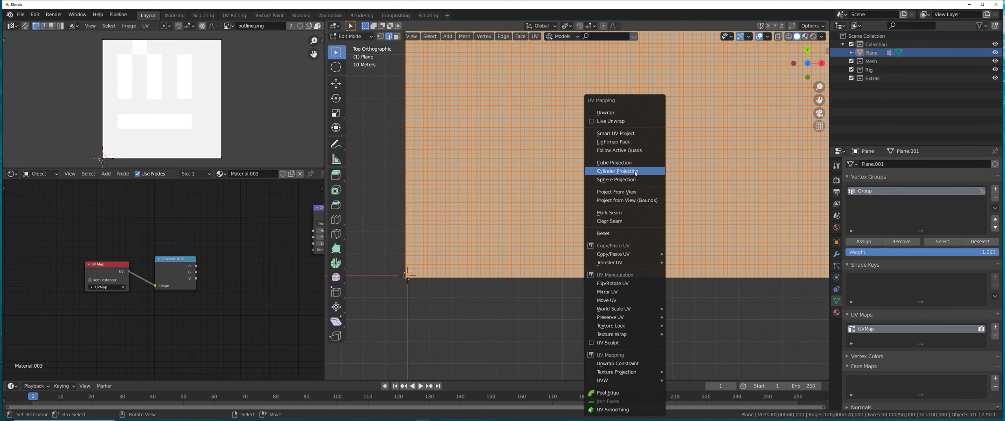
left_click(625, 192)
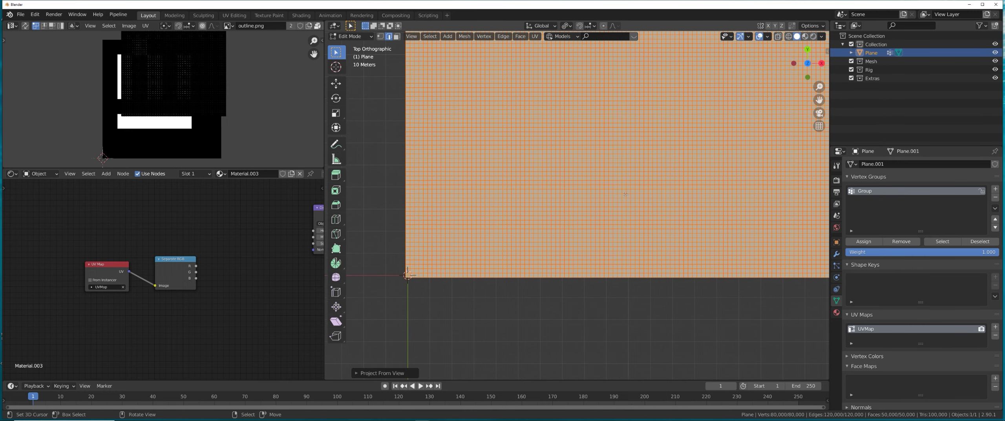
Step: Select all of the plane's UVs, stretch them to fill the whole outline.png image, and return to Object Mode
middle_click_drag(141, 100, 160, 125)
key("a")
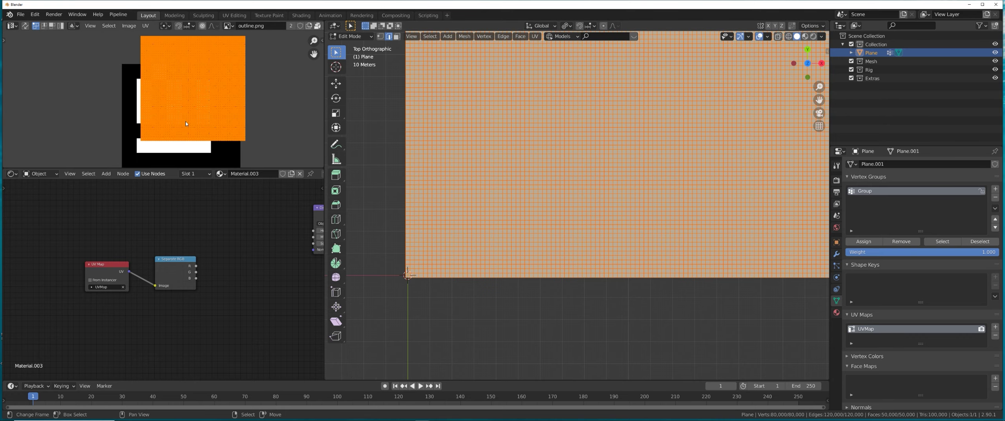
key("q")
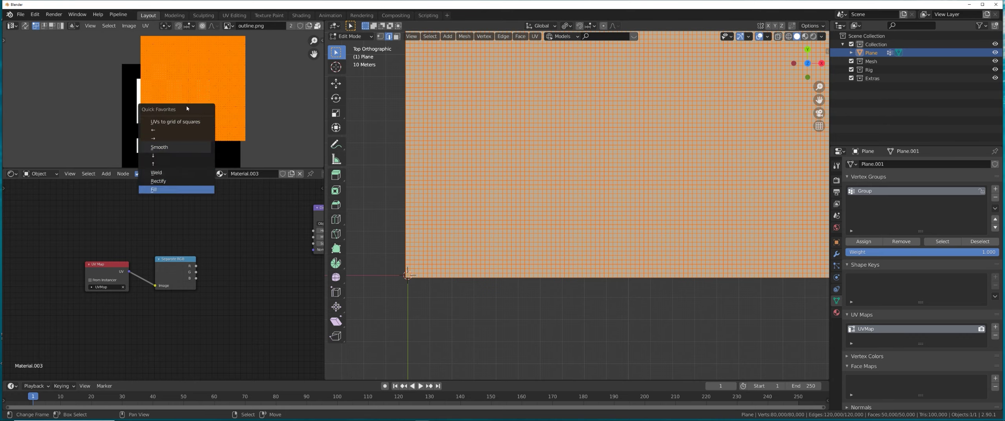
middle_click_drag(207, 133, 212, 100)
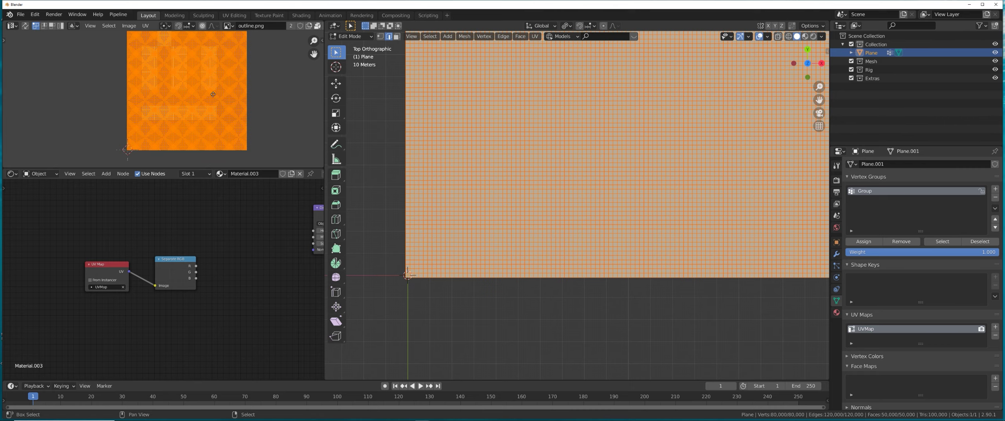
key("ctrl+Tab")
left_click(554, 198)
Step: Add a ColorRamp node beside Separate RGB, connect the R output to its Fac input, and place it before the Displacement node
middle_click_drag(579, 290, 569, 263, "shift")
middle_click_drag(244, 290, 175, 261)
key("shift+a")
type("scolor ramp")
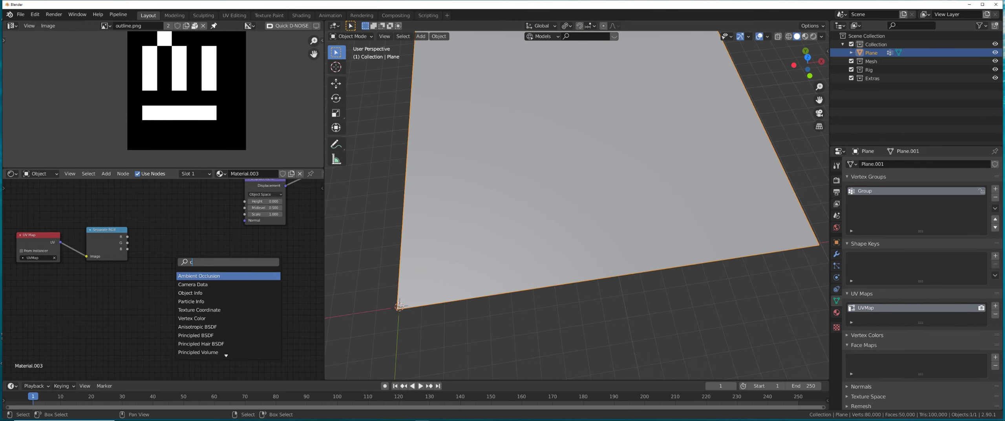
key("Return")
middle_click_drag(123, 249, 166, 238)
left_click_drag(150, 208, 225, 292)
key("g")
left_click(65, 261)
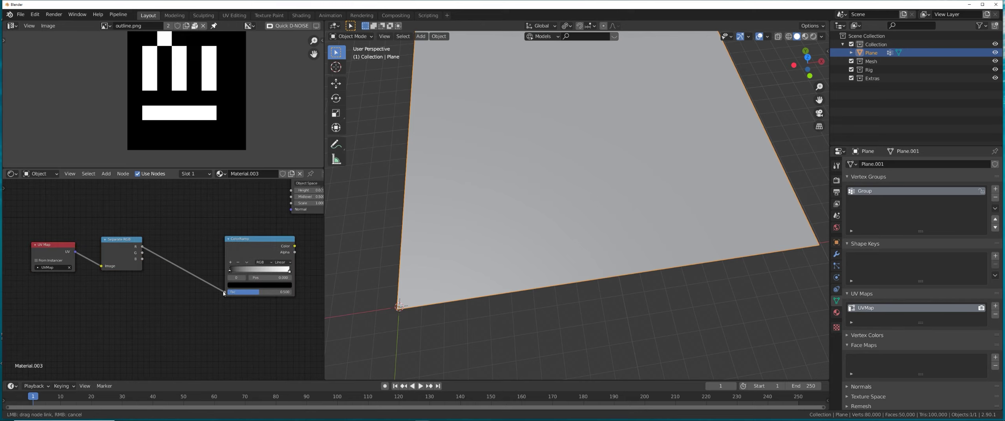
left_click_drag(259, 239, 228, 222)
Step: Route the ColorRamp's Color output to the Viewer and preview the gradient on the plane with Rendered shading
left_click_drag(263, 229, 291, 196)
middle_click_drag(294, 241, 229, 253)
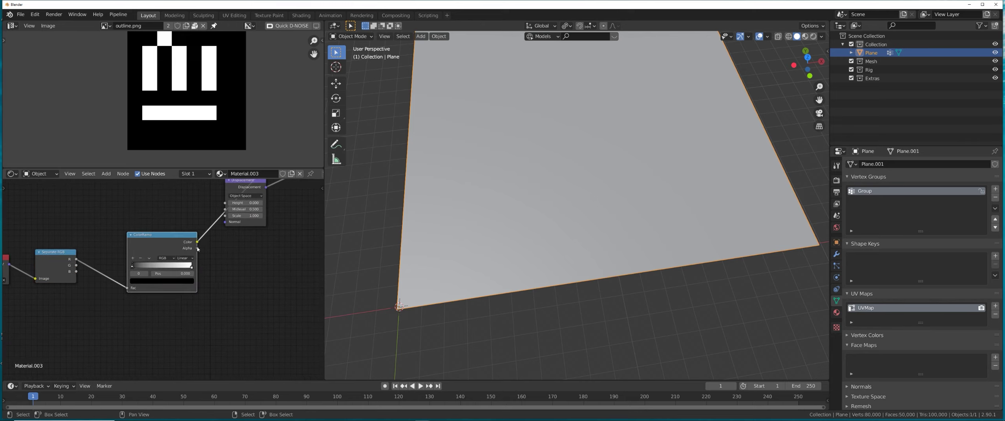
scroll(228, 253, "down", 2)
left_click(813, 36)
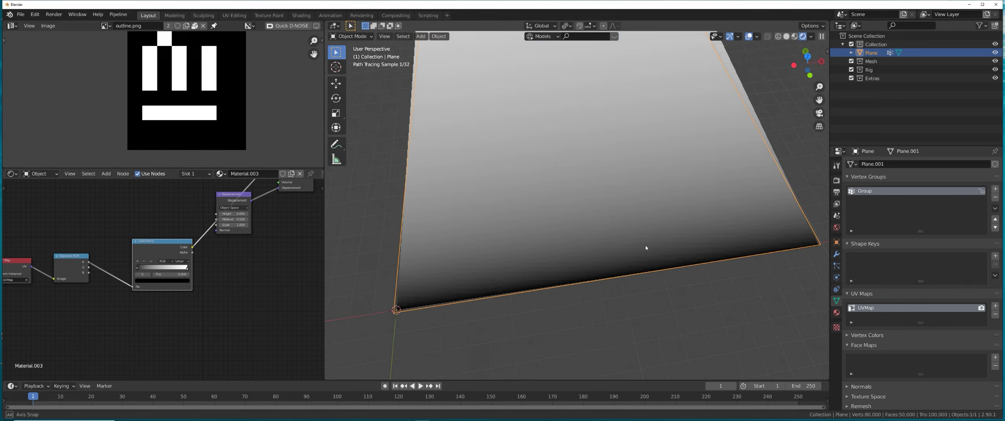
middle_click_drag(646, 246, 605, 253)
scroll(213, 289, "up", 2)
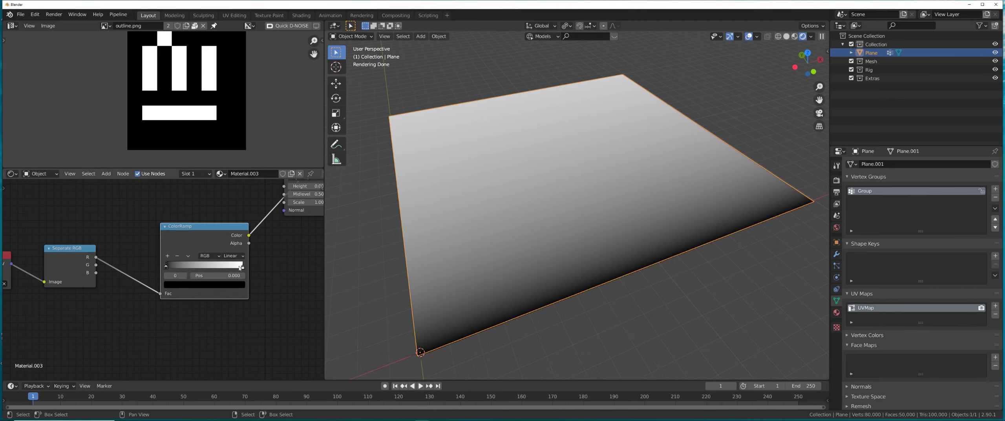
Step: Set the position of the ColorRamp's white stop to 0.5
left_click(243, 266)
double_click(236, 276)
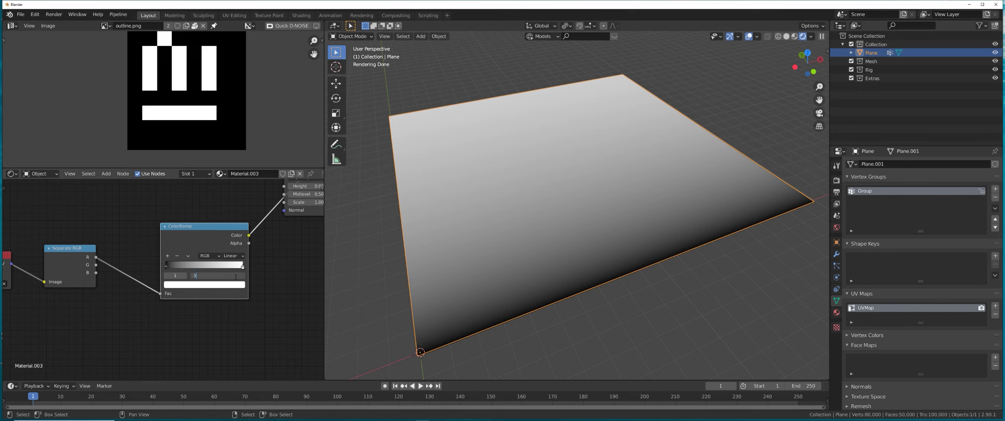
type(".5")
key("Return")
Step: Add a third ColorRamp stop at position 1.000 and make its colour black
left_click(167, 255)
left_click_drag(186, 266, 242, 266)
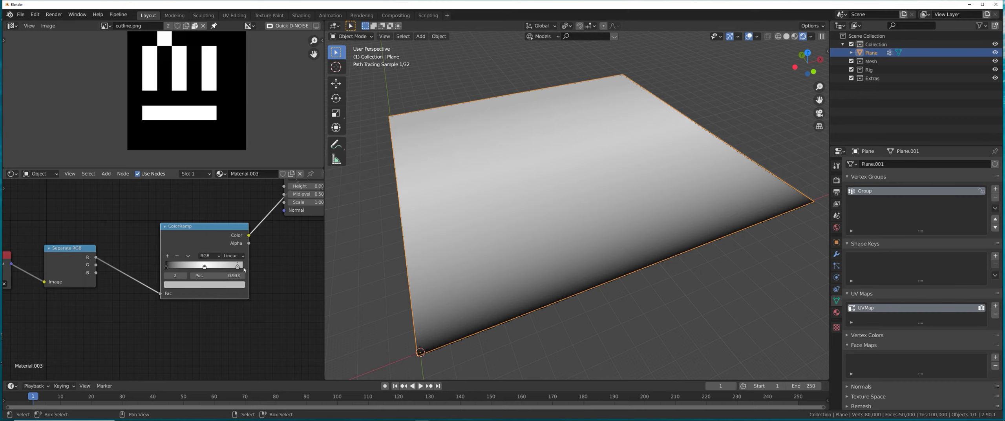
left_click(231, 286)
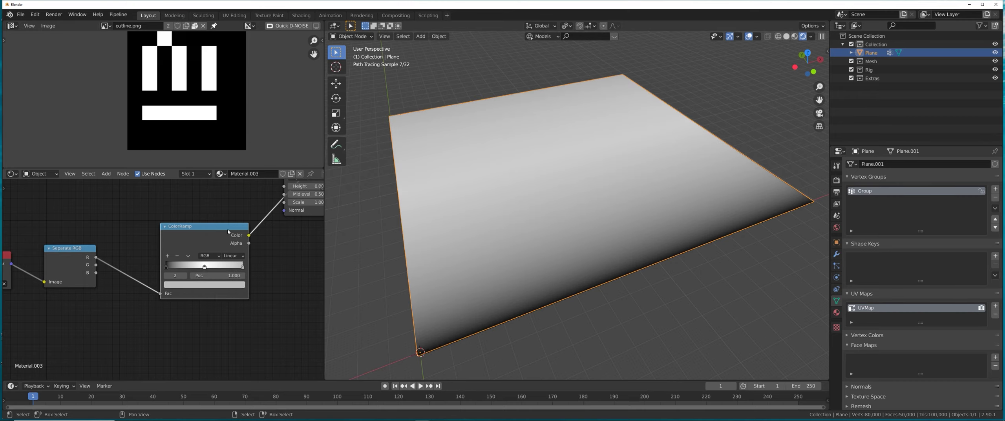
left_click(225, 287)
left_click_drag(226, 216, 225, 245)
scroll(580, 230, "down", 1)
Step: Move the Displacement node closer to the Material Output and connect the ColorRamp's Color output to its Height input
middle_click_drag(584, 231, 631, 227)
scroll(269, 255, "down", 3)
middle_click_drag(269, 255, 290, 265)
left_click_drag(210, 258, 191, 241)
middle_click_drag(261, 240, 140, 279)
left_click_drag(190, 238, 203, 243)
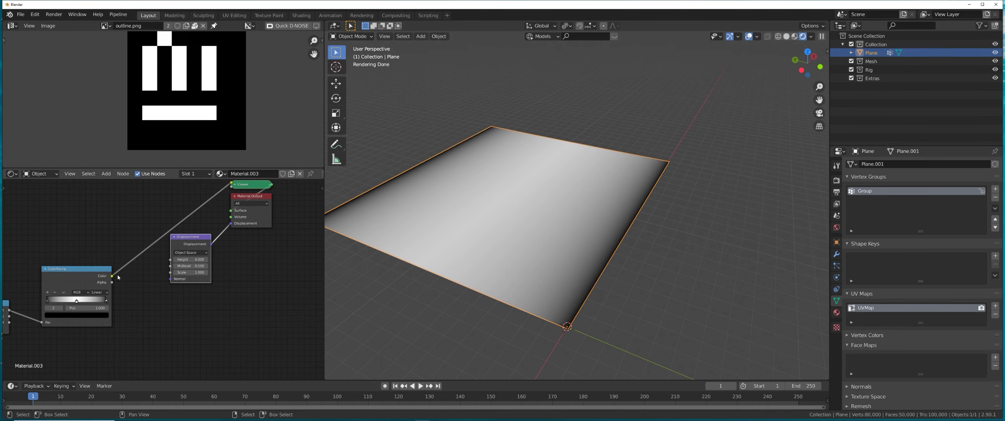
left_click_drag(113, 276, 170, 259)
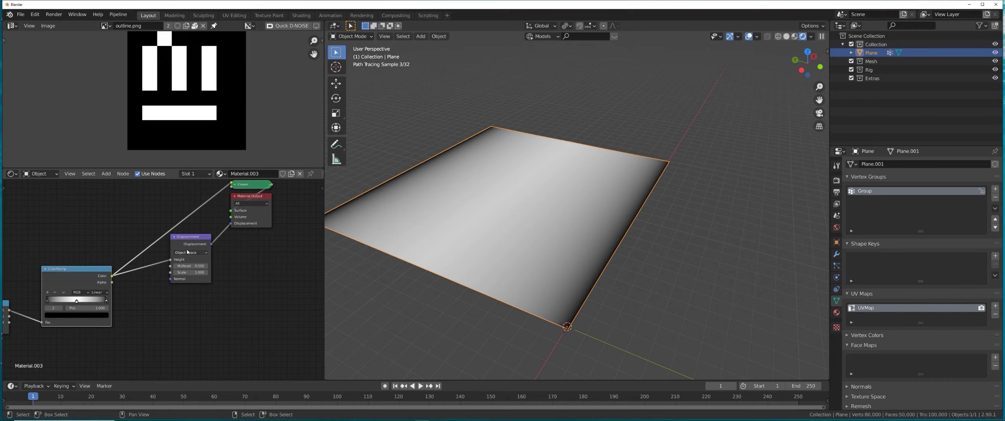
Step: Examine the plane's displaced profile at a low angle and in the Right Orthographic view with nothing selected
middle_click_drag(490, 232, 522, 234)
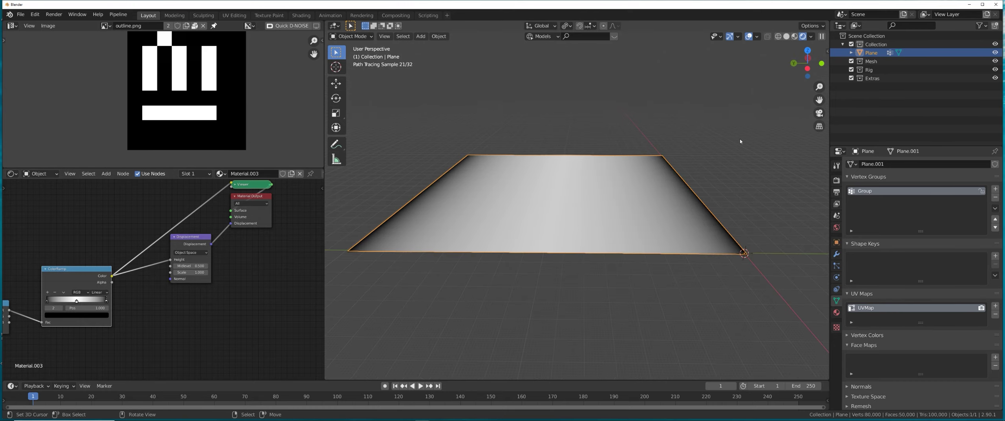
middle_click_drag(740, 141, 667, 173)
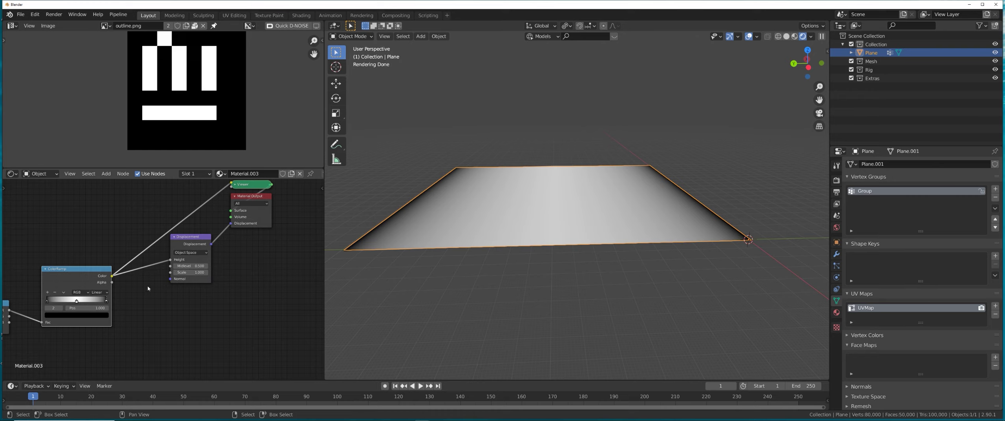
scroll(148, 288, "down", 4)
middle_click_drag(107, 316, 222, 288)
scroll(222, 288, "down", 1)
left_click_drag(107, 286, 112, 288)
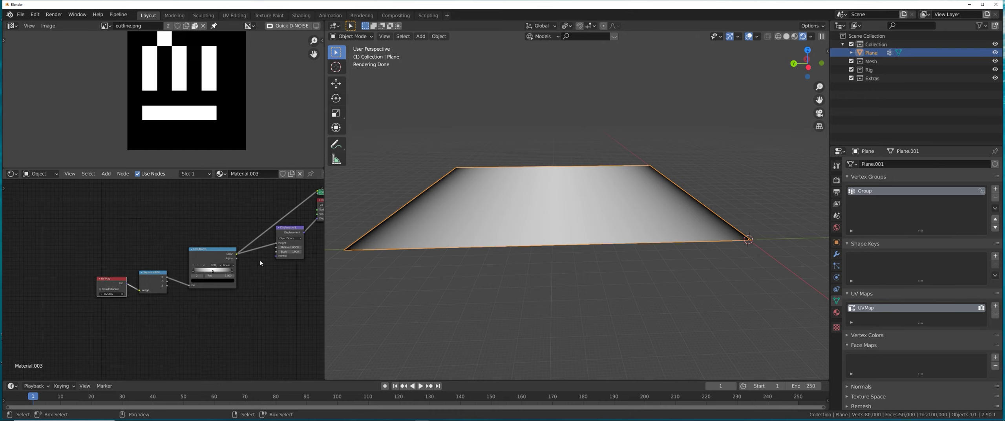
middle_click_drag(608, 245, 615, 238)
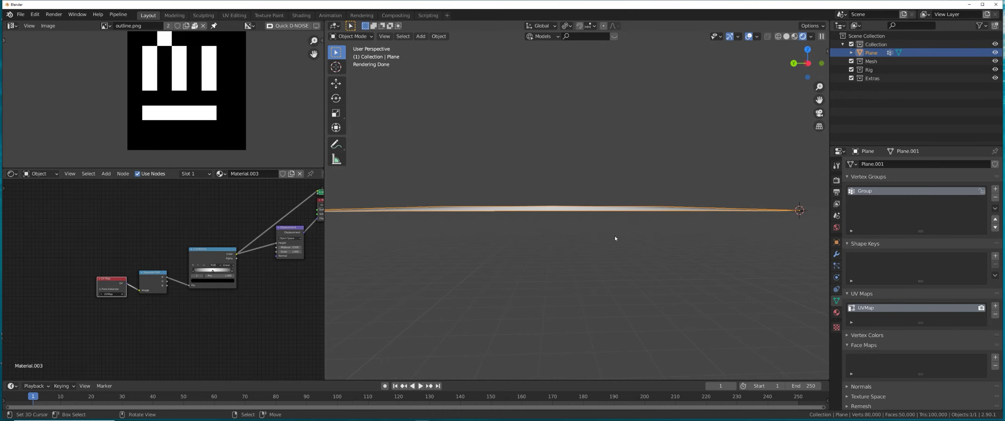
key("KP_3")
scroll(615, 227, "up", 5)
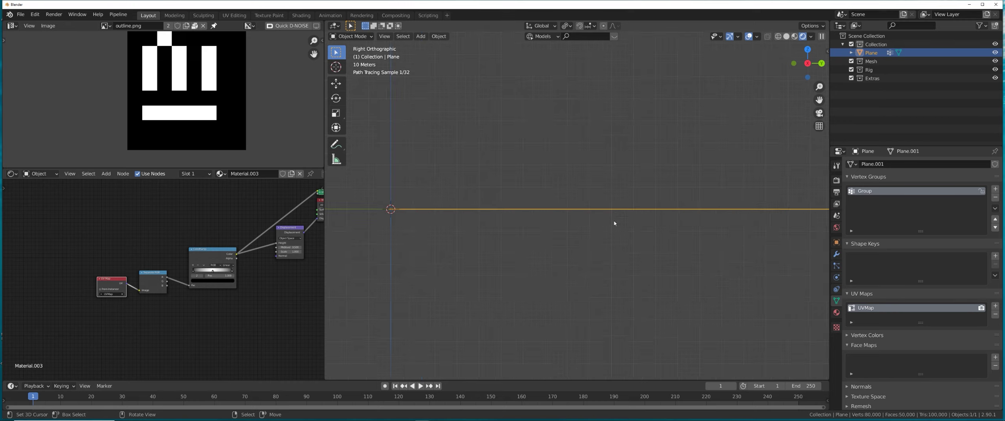
key("alt+a")
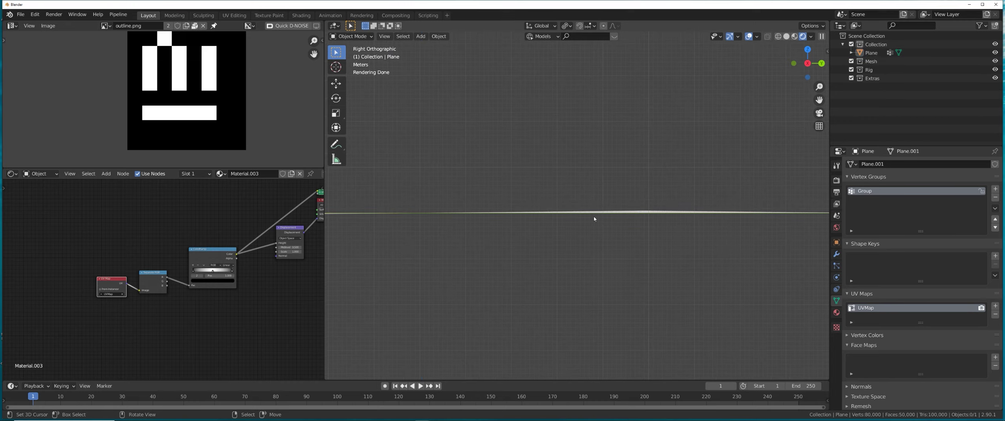
Step: Test the Displacement node with Scale raised to about 10.93, and restore the Scale to 1
middle_click_drag(276, 260, 182, 253)
scroll(182, 254, "up", 8)
left_click_drag(215, 223, 472, 215)
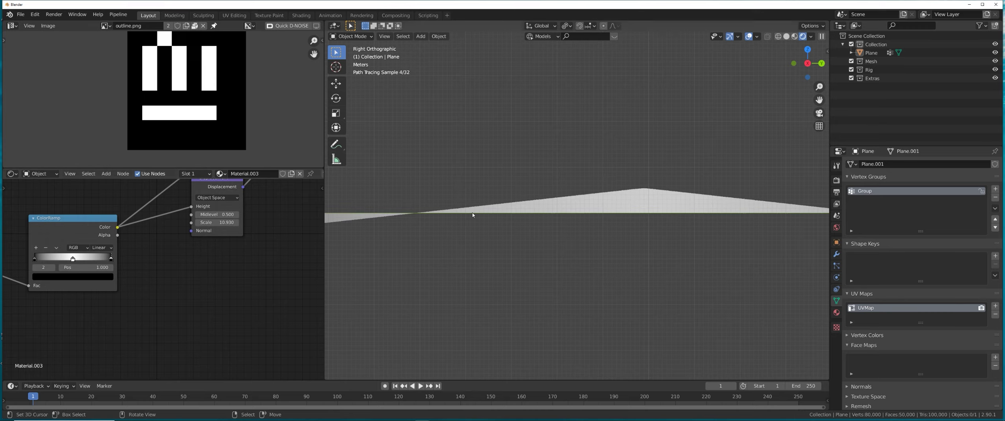
middle_click_drag(473, 215, 669, 234)
scroll(669, 234, "up", 5)
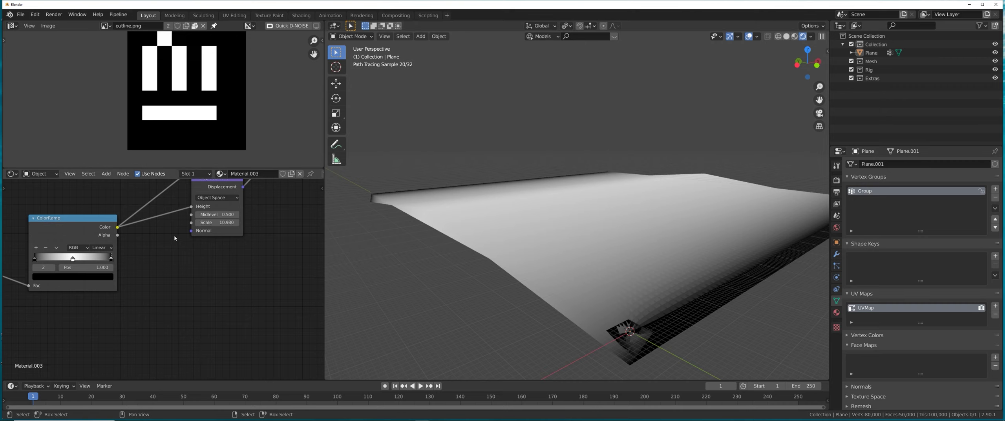
middle_click_drag(175, 238, 154, 270)
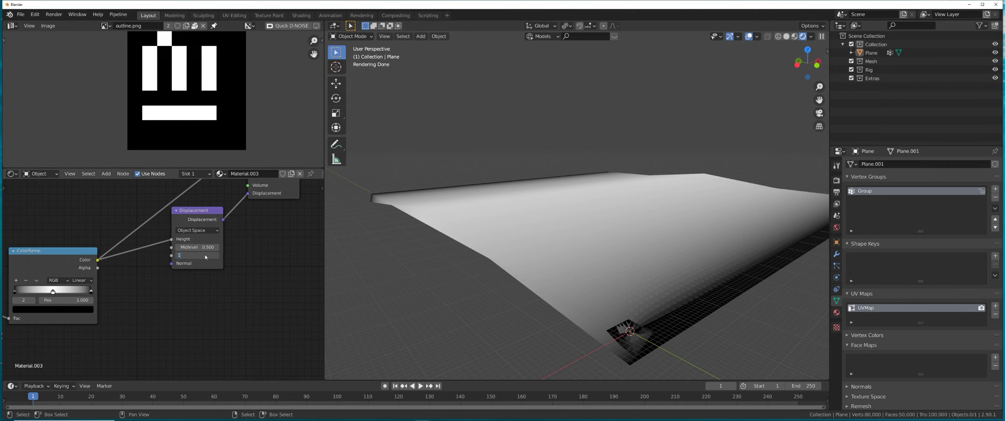
key("Return")
Step: In Edit Mode, clear the selection and select the faces stored in the plane's vertex group
middle_click_drag(594, 229, 573, 246)
key("ctrl+Tab")
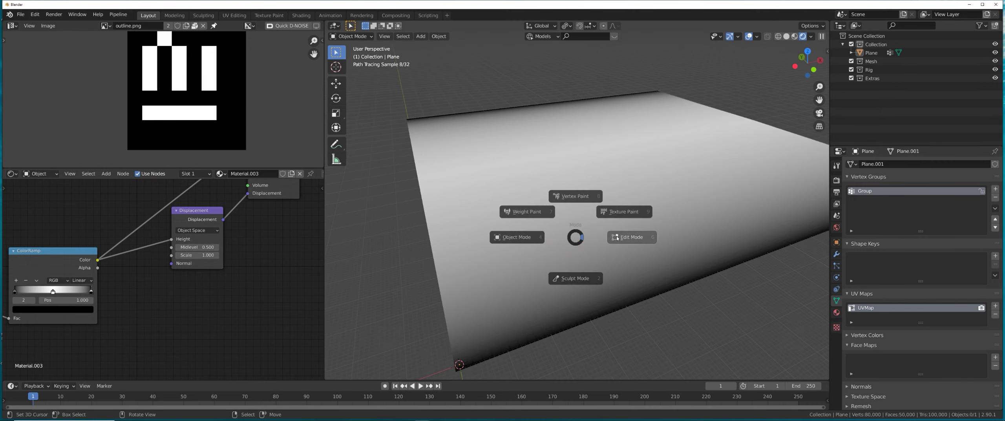
left_click(617, 238)
key("alt+a")
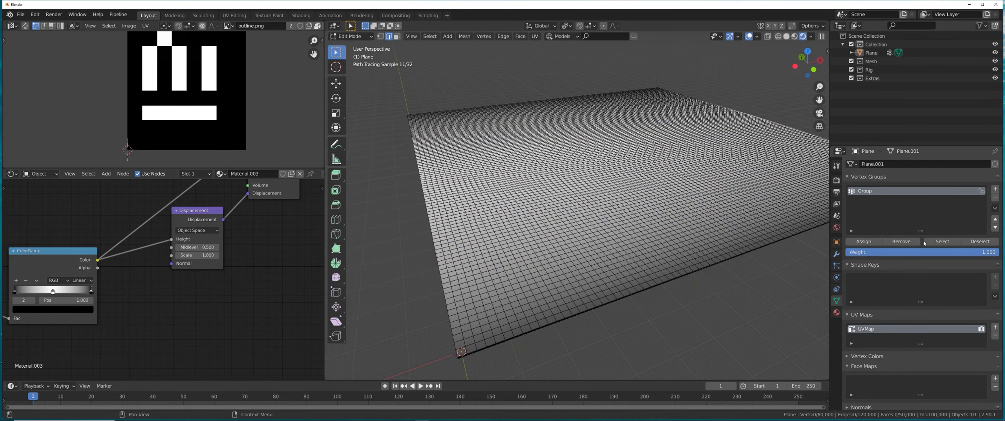
left_click(941, 241)
middle_click_drag(597, 241, 593, 240)
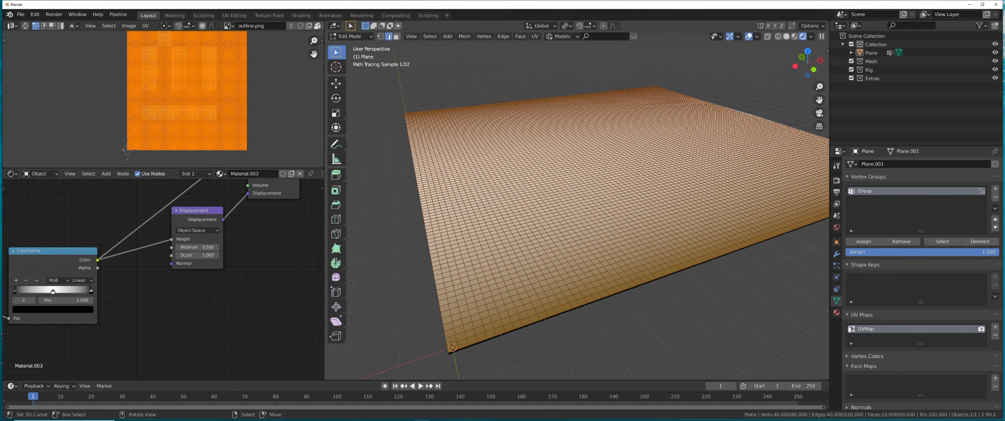
Step: Switch to Vertex Paint with the face selection mask enabled and apply Set Vertex Colors with the white brush colour
key("ctrl+Tab")
left_click(599, 191)
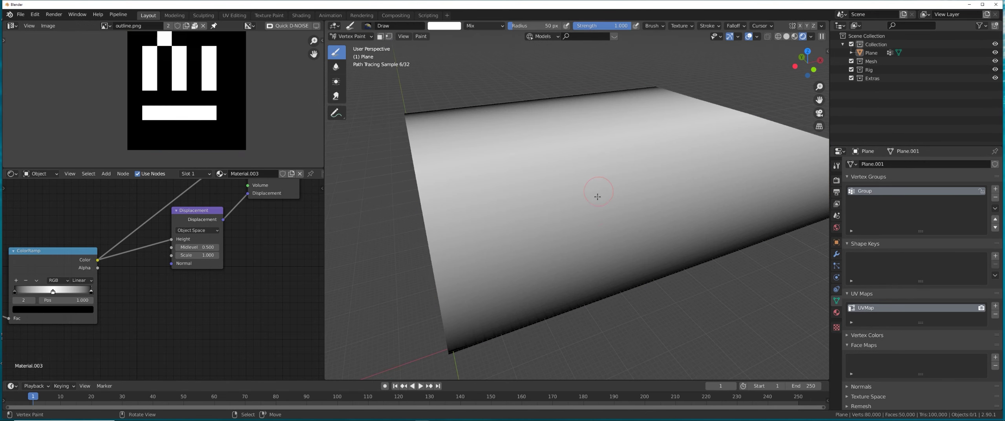
left_click(383, 38)
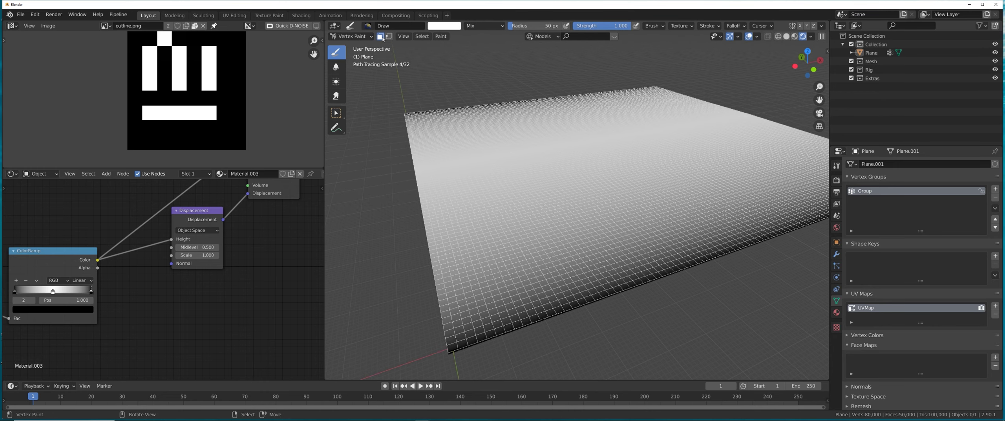
left_click(836, 165)
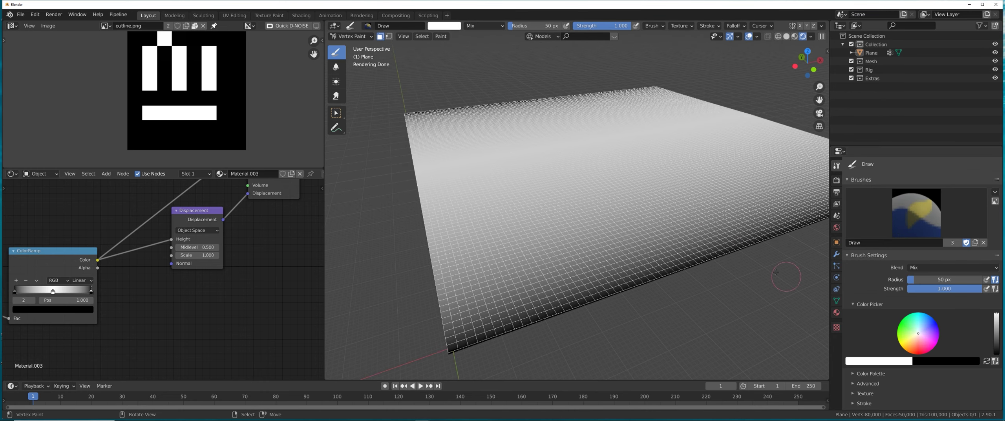
middle_click_drag(758, 259, 748, 258)
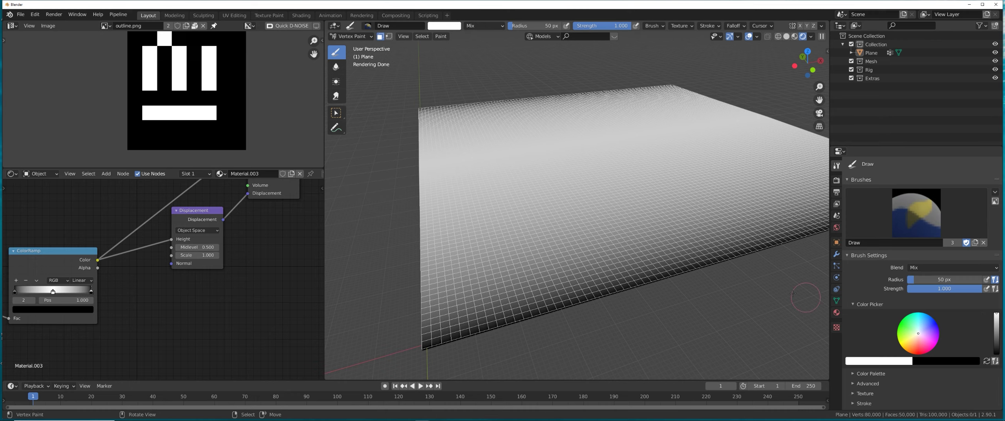
left_click(441, 37)
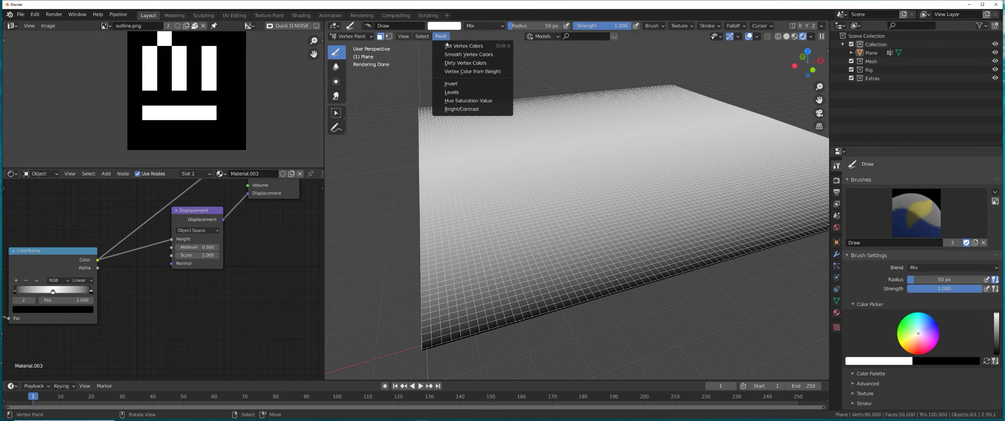
left_click(458, 47)
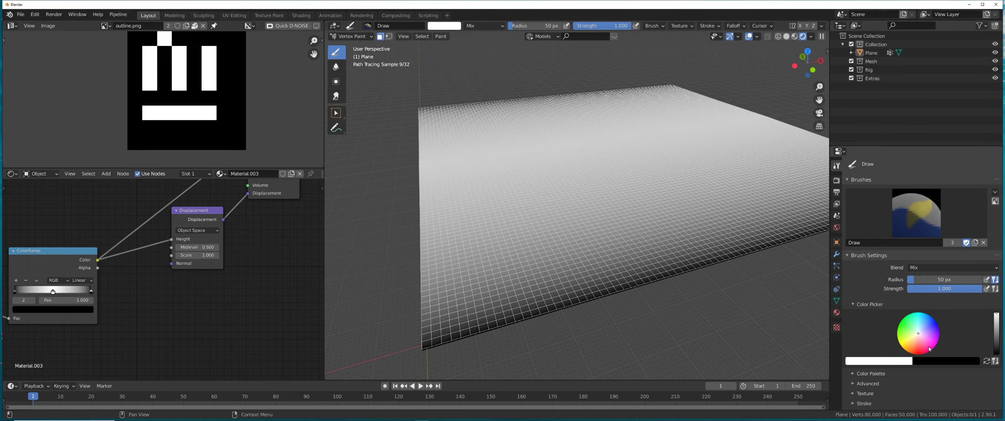
Step: Change the brush colour to black, apply Set Vertex Colors to the masked faces, and return to Object Mode
middle_click_drag(793, 322, 672, 266)
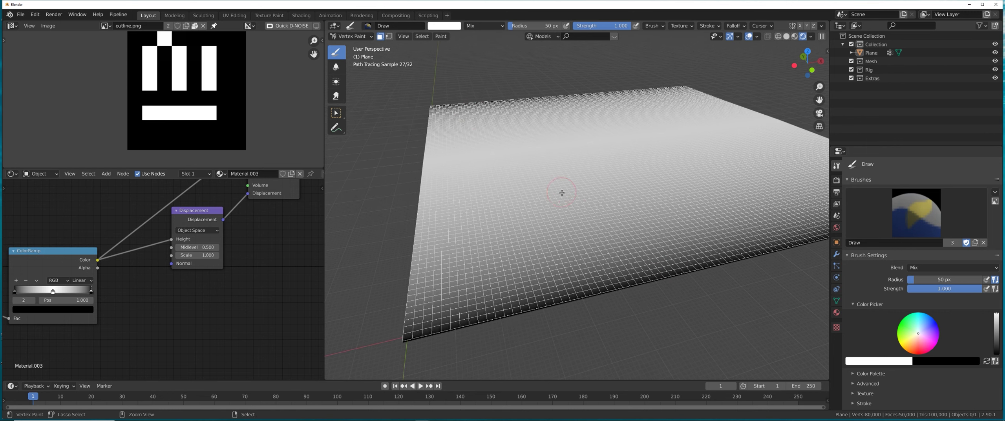
left_click_drag(996, 315, 996, 353)
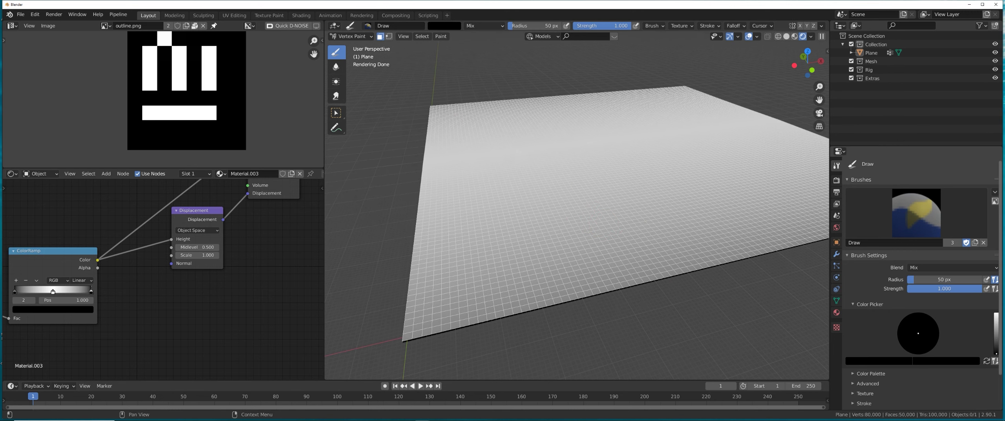
left_click(441, 36)
left_click(458, 47)
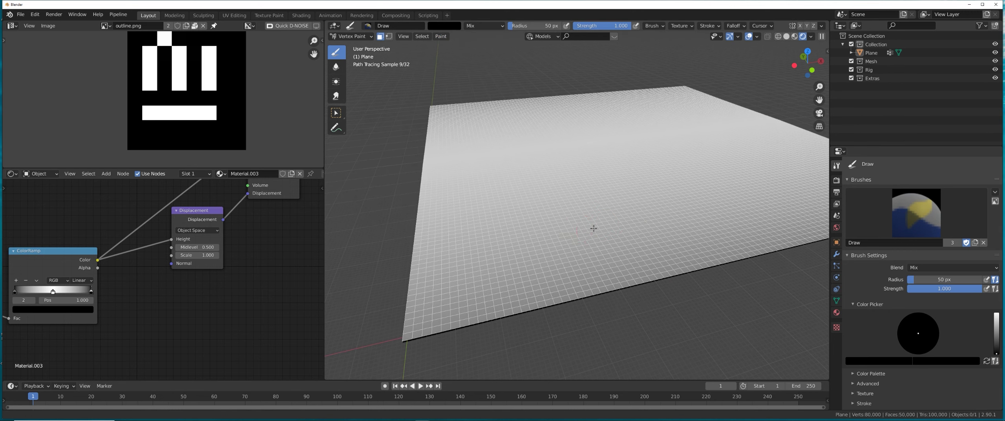
middle_click_drag(594, 228, 604, 212, "shift")
key("ctrl+Tab")
scroll(202, 302, "down", 2)
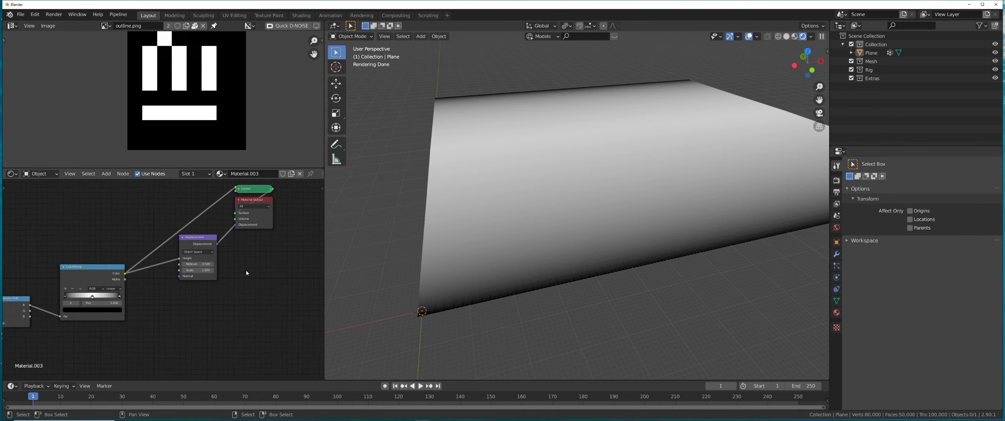
Step: Enter Edit Mode on the plane, clear the selection and select the faces stored in its vertex group
scroll(247, 273, "down", 2)
middle_click_drag(518, 247, 593, 251)
key("ctrl+Tab")
left_click(687, 249)
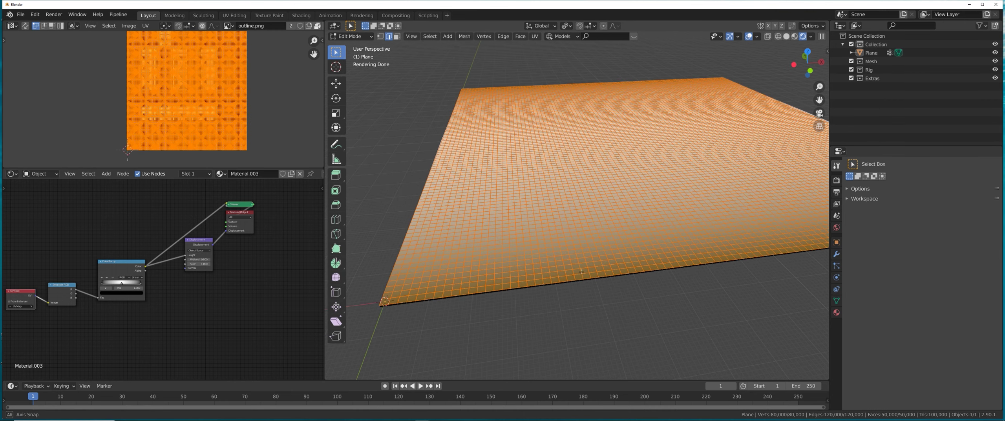
left_click(836, 300)
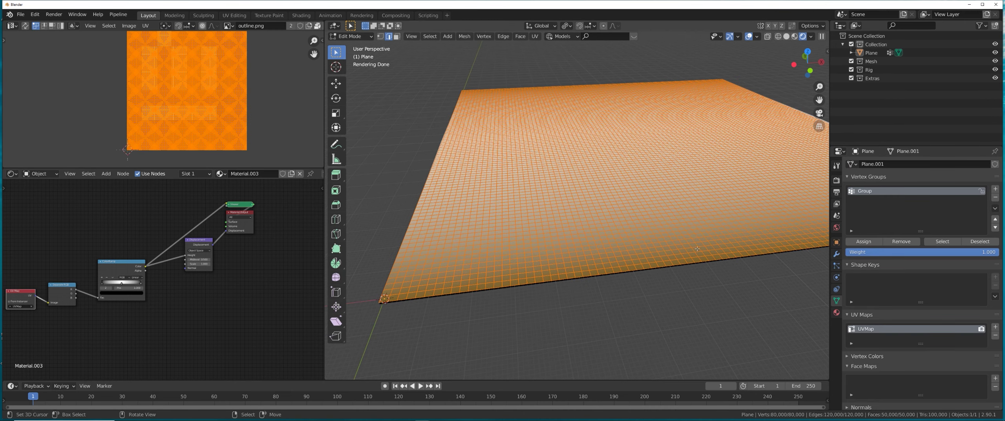
key("alt+a")
left_click(943, 245)
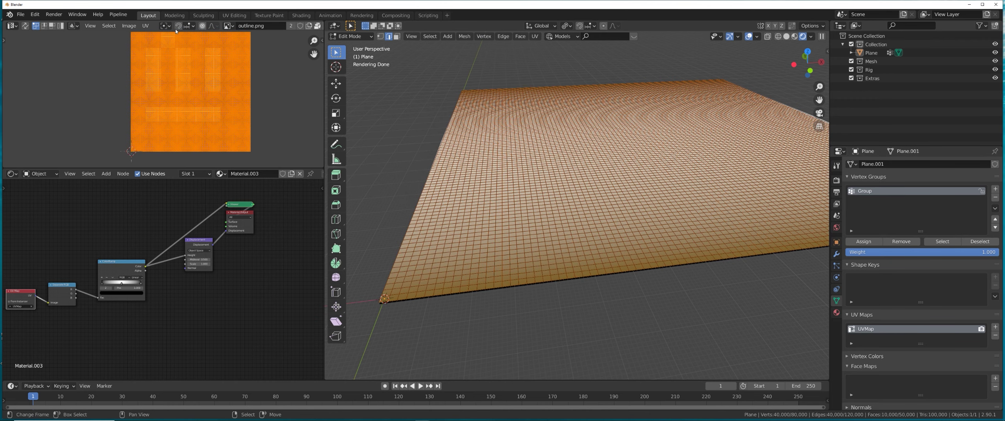
Step: Scale the selected faces' UVs to 0 around their Individual Origins, and return to Object Mode
left_click(169, 27)
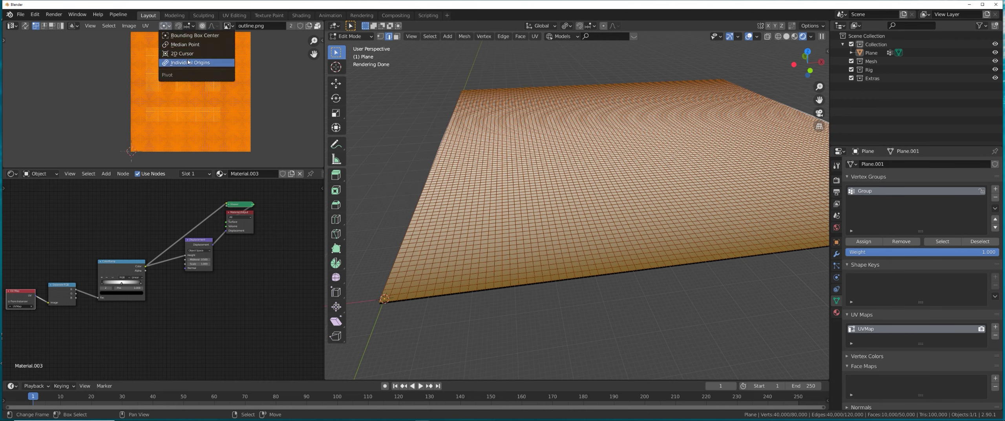
left_click(202, 69)
key("s")
key("0")
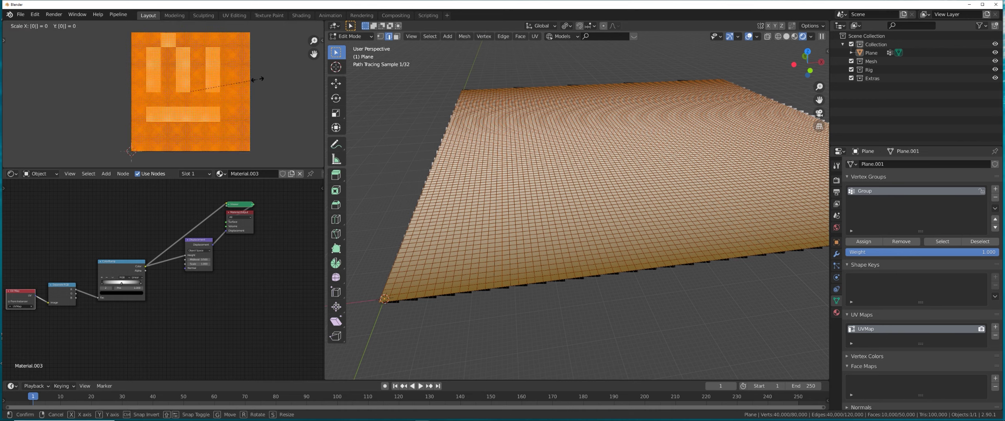
key("Return")
scroll(251, 95, "up", 4)
scroll(250, 95, "up", 6)
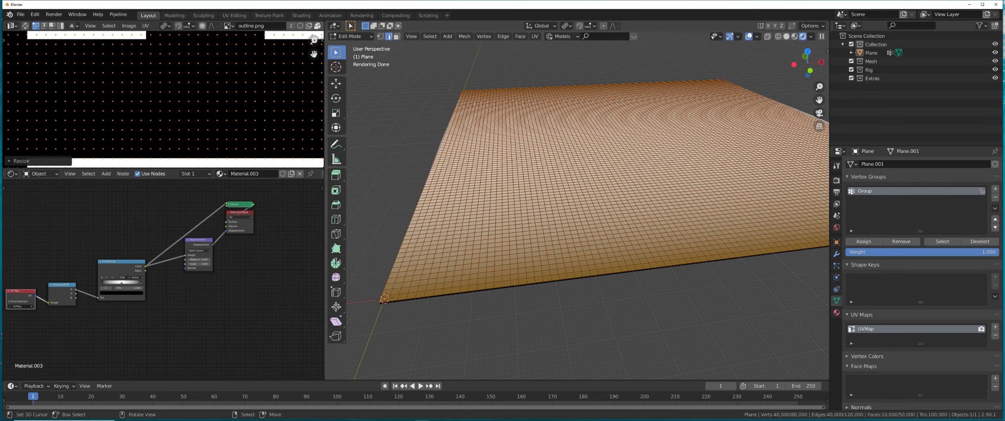
key("ctrl+Tab")
left_click(499, 195)
mouse_move(499, 194)
middle_mouse_down()
mouse_move(588, 184)
mouse_move(490, 196)
middle_mouse_up()
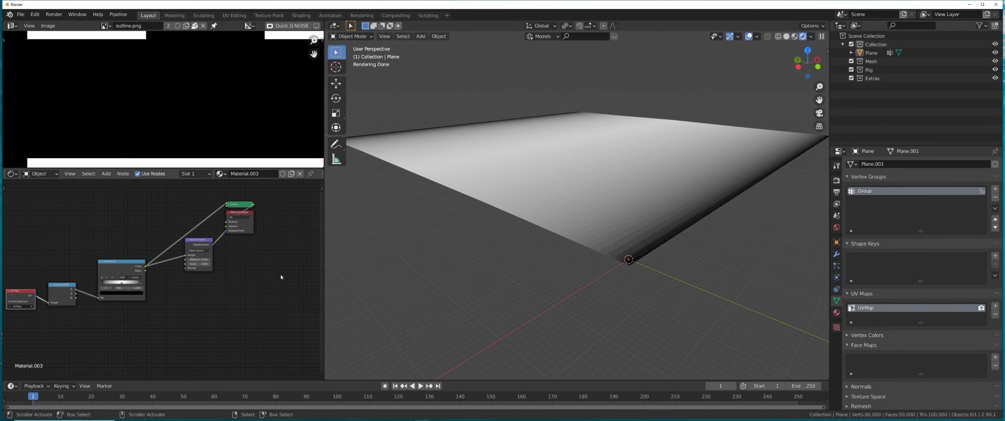
Step: Move the UV Map and Separate RGB nodes away from the ColorRamp to open up space between them
middle_click_drag(79, 272, 198, 226)
scroll(198, 225, "up", 3)
left_click_drag(199, 217, 71, 304)
key("g")
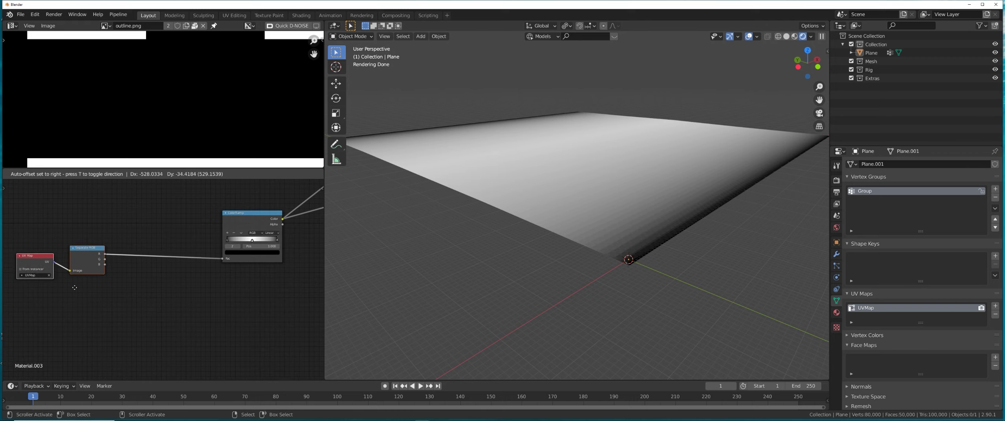
left_click(75, 288)
Step: Insert an Add Math node on the link between the Separate RGB node and the ColorRamp
left_click_drag(255, 225, 242, 219)
key("shift+a")
left_click(172, 231)
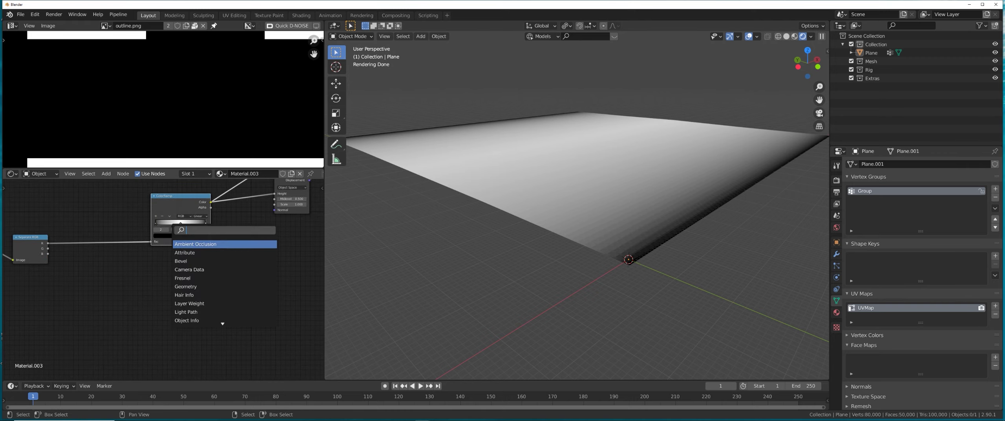
type("math")
key("Return")
left_click(101, 252)
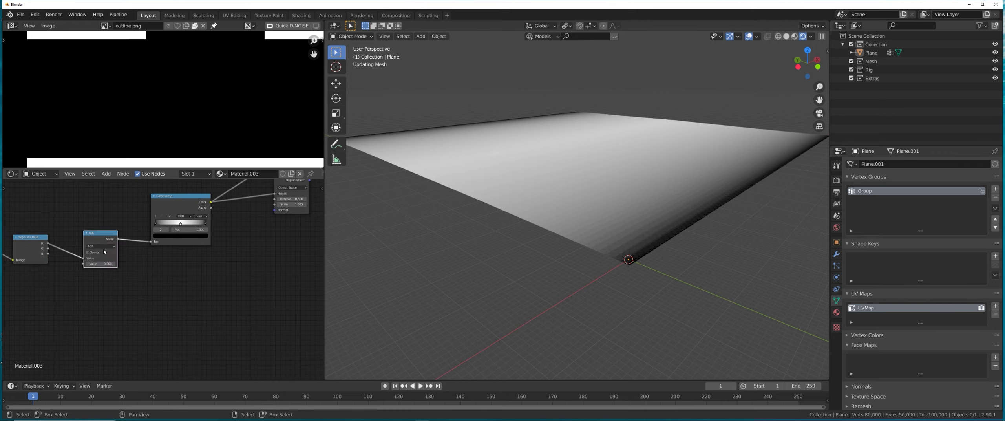
Step: Add a Value node set to 0 and connect it to the second input of the Add node
middle_click_drag(98, 277, 178, 271)
key("shift+a")
left_click(178, 272)
type("value")
key("Return")
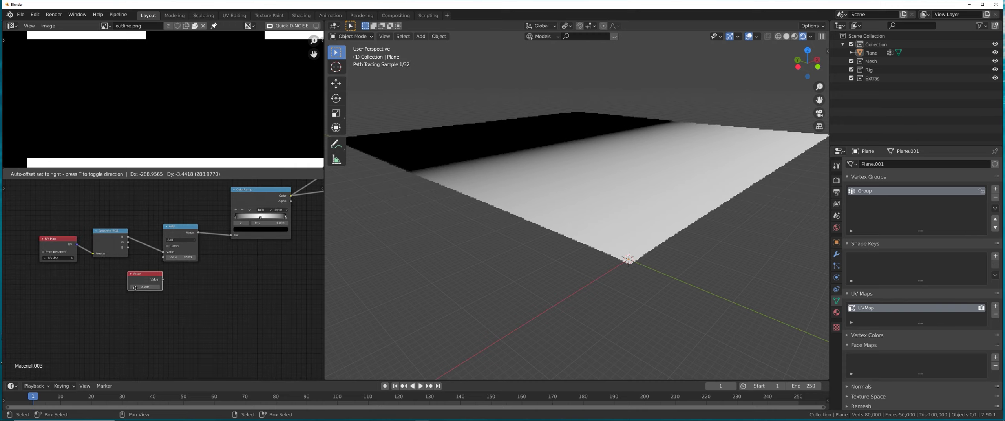
left_click(128, 280)
left_click_drag(130, 277, 163, 257)
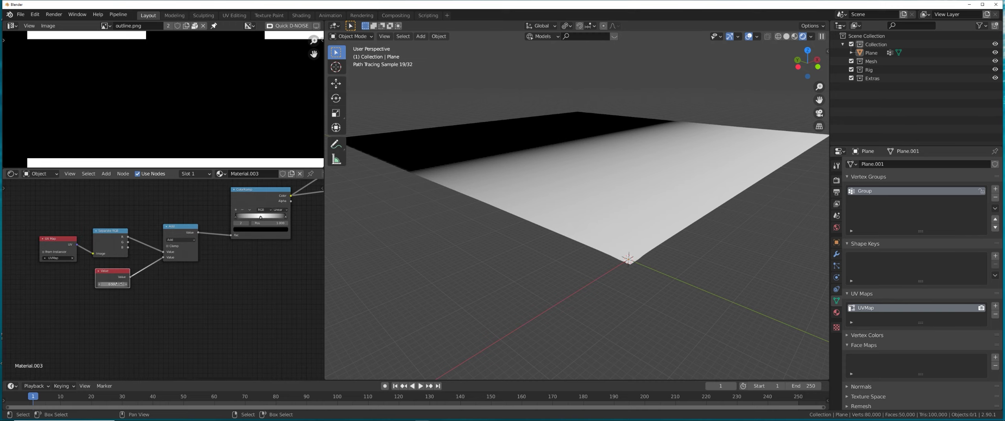
type("0")
key("Return")
Step: Put the Value node into a frame labelled "move"
mouse_move(147, 299)
middle_mouse_down()
mouse_move(195, 276)
mouse_move(165, 299)
middle_mouse_up()
scroll(188, 281, "up", 2)
left_click_drag(149, 258, 170, 300)
key("shift+a")
left_click(197, 287)
type("fra")
left_click(216, 319)
left_click(160, 345)
key("n")
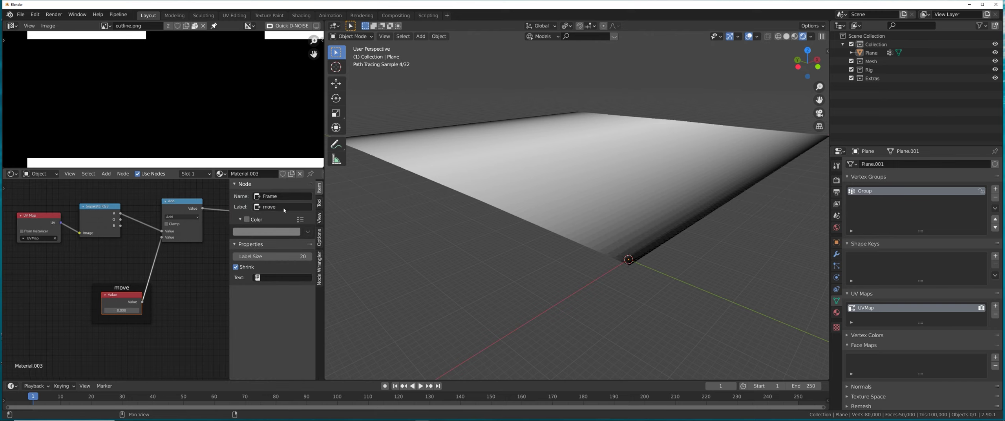
Step: Move the Displacement and output nodes farther from the ColorRamp to make room for more nodes
middle_click_drag(185, 305, 92, 276)
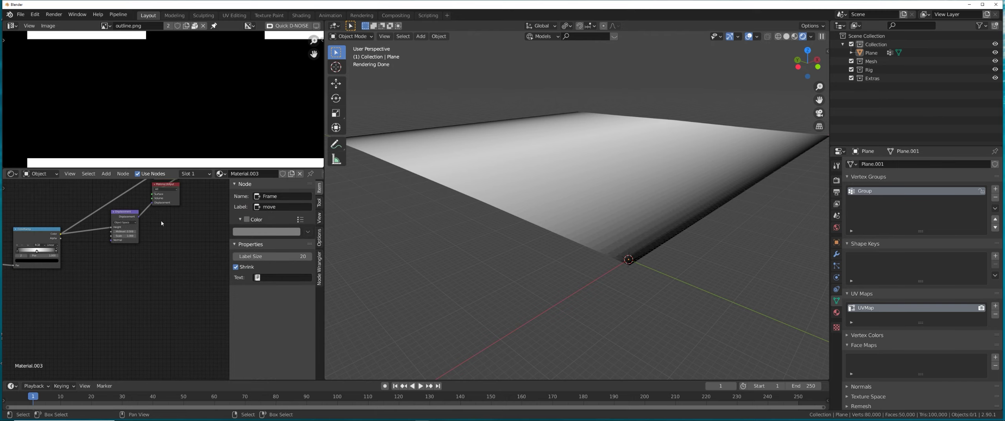
middle_click_drag(161, 224, 147, 242)
left_click_drag(177, 276, 98, 194)
key("g")
left_click(205, 201)
middle_click_drag(81, 273, 120, 252)
scroll(120, 252, "up", 1)
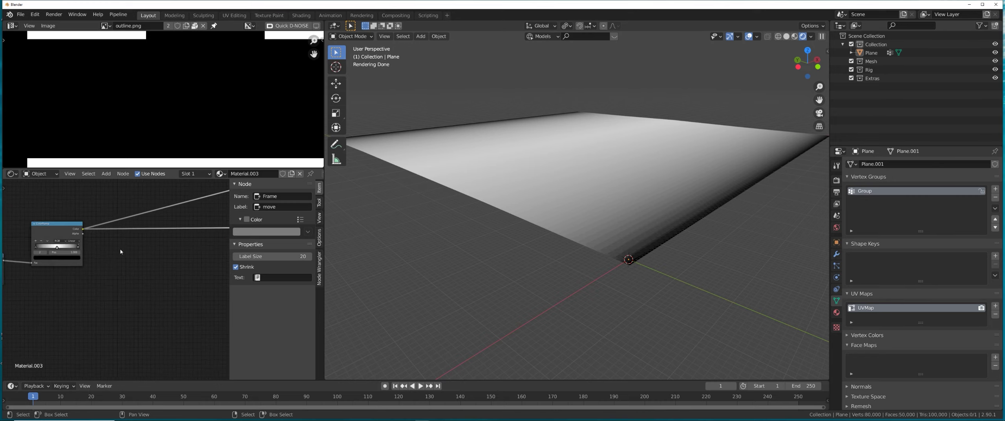
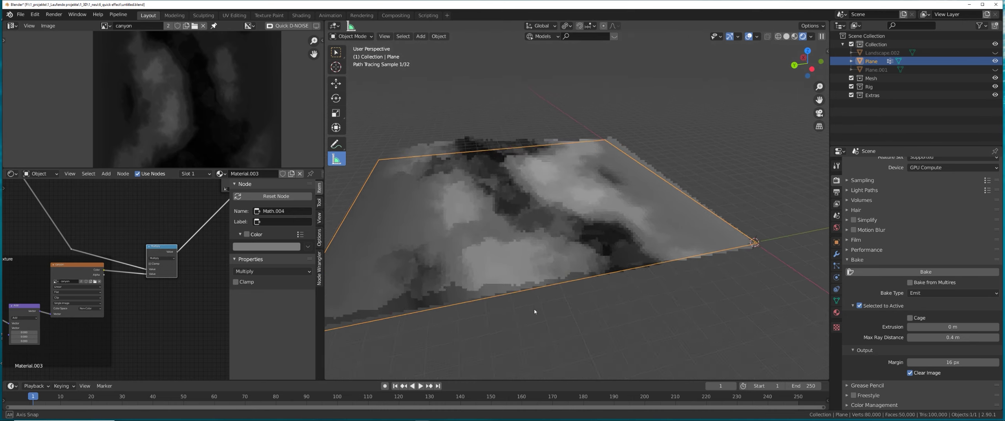
Step: Preview the output of the reroute above the texture frame on the plane
scroll(126, 246, "down", 6)
middle_click_drag(126, 246, 94, 280)
scroll(127, 271, "up", 1)
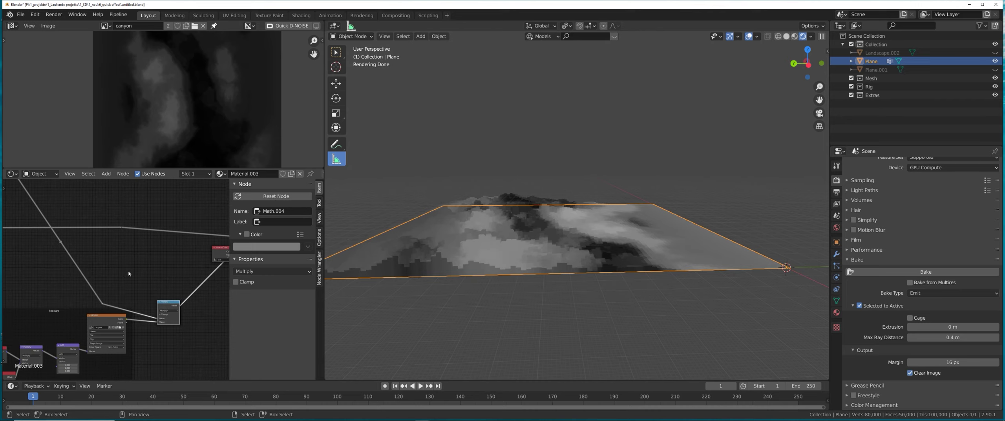
middle_click_drag(189, 269, 186, 268)
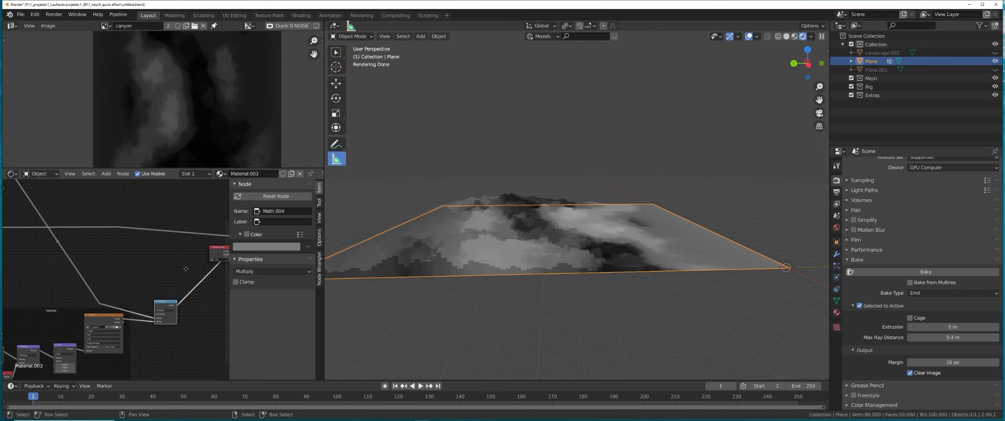
left_click(118, 228, "ctrl+shift")
middle_click_drag(526, 292, 519, 307)
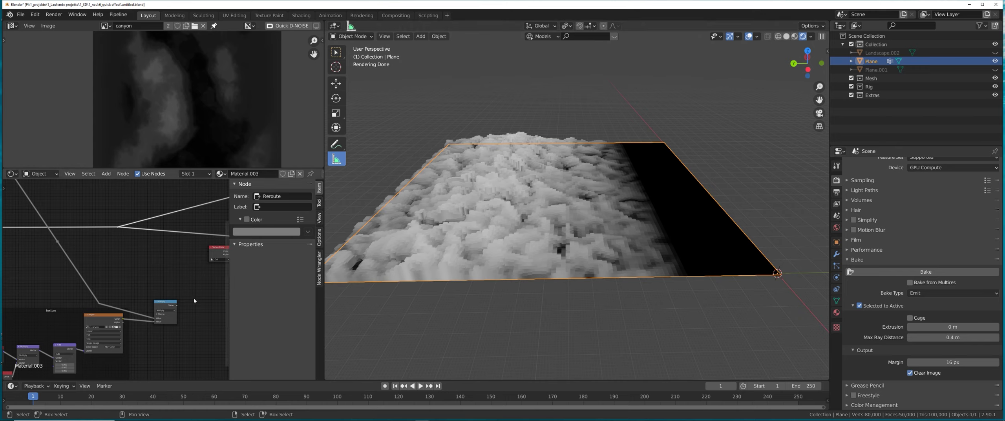
Step: Duplicate the texture Multiply node as an Add node, feed it the reroute and texture Multiply outputs, and link it into the displacement chain
middle_click_drag(186, 296, 150, 273)
scroll(132, 268, "up", 2)
left_click(158, 300)
key("shift+d")
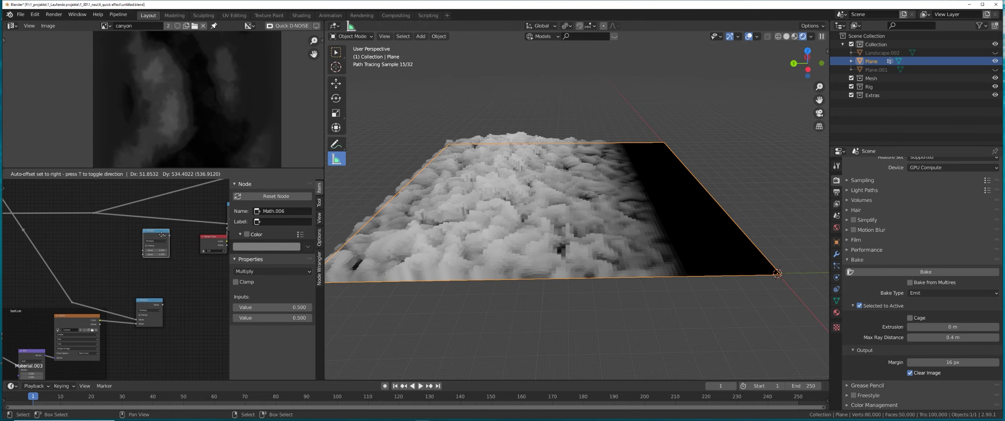
left_click(94, 214)
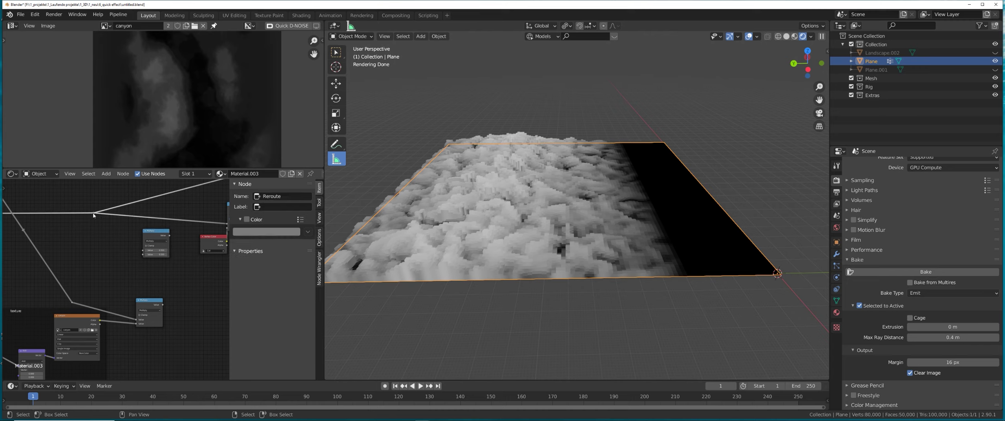
left_click(155, 241)
left_click(155, 257)
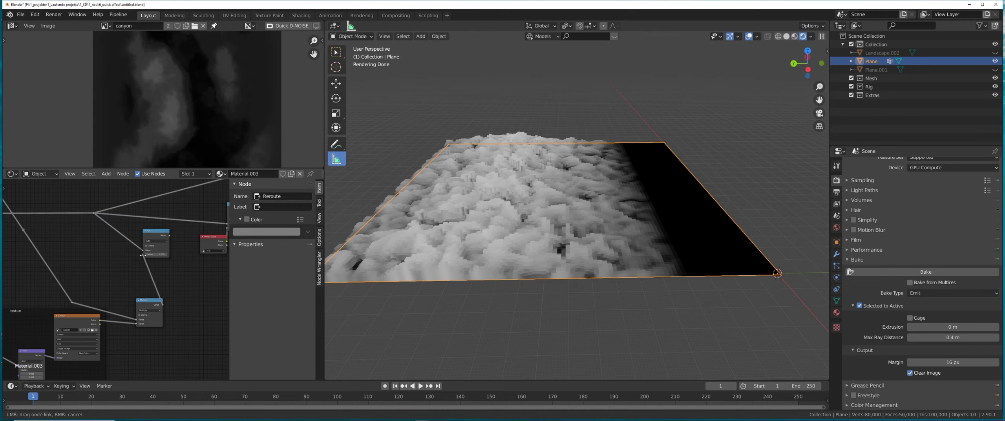
left_click_drag(142, 255, 142, 255)
middle_click_drag(170, 238, 73, 254)
left_click_drag(72, 252, 131, 241)
scroll(81, 297, "down", 3)
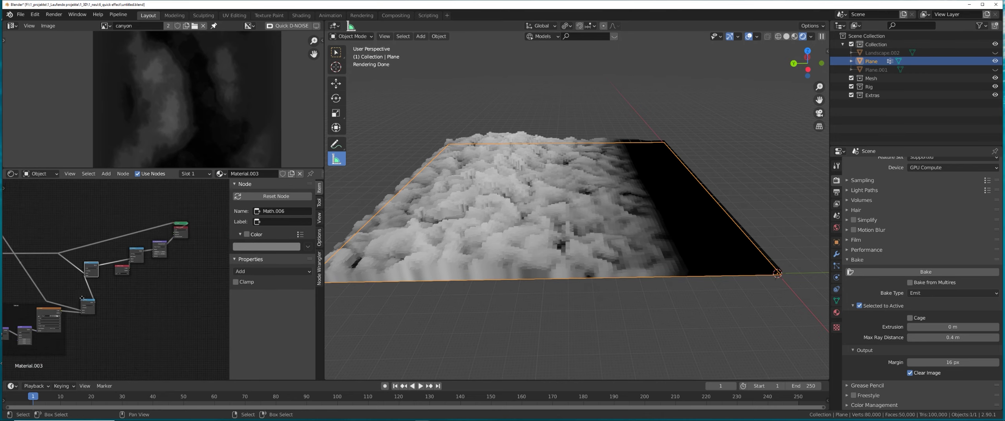
Step: Review the noise section of the node tree and preview the clamped Multiply node's output on the plane
middle_click_drag(81, 298, 227, 281)
middle_click_drag(15, 281, 189, 267)
scroll(115, 290, "up", 1)
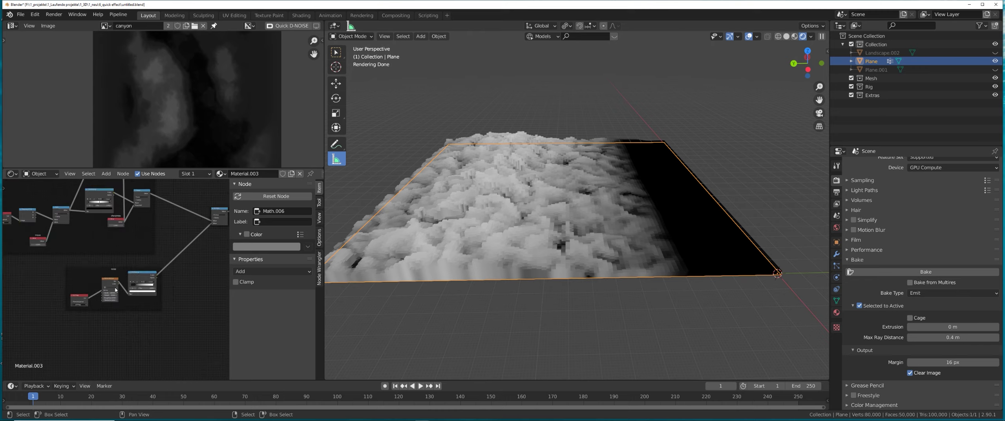
scroll(115, 290, "up", 2)
middle_click_drag(116, 299, 15, 296)
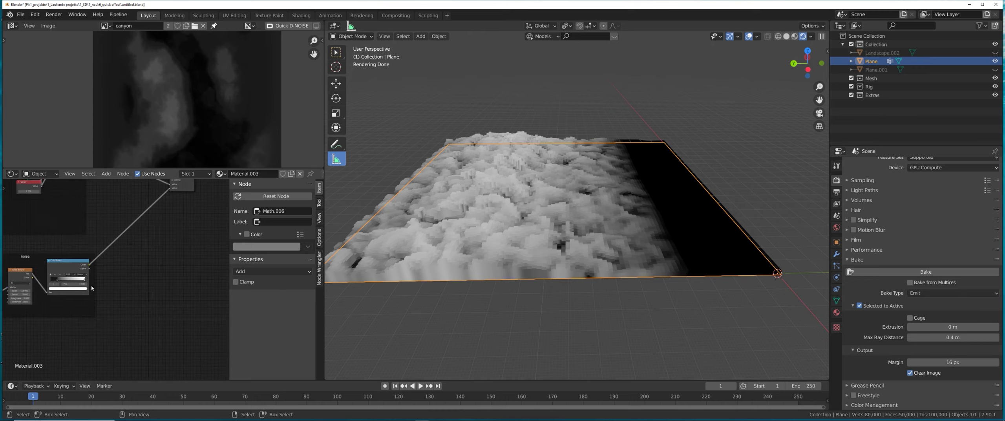
scroll(202, 286, "down", 4)
mouse_move(202, 287)
middle_mouse_down()
mouse_move(133, 272)
mouse_move(91, 278)
mouse_move(155, 293)
mouse_move(65, 277)
mouse_move(273, 266)
middle_mouse_up()
left_click(174, 225, "ctrl+shift")
Step: Adjust the Value node in the "move" frame to shift the displacement transition across the plane
middle_click_drag(93, 239, 123, 293)
scroll(124, 295, "up", 5)
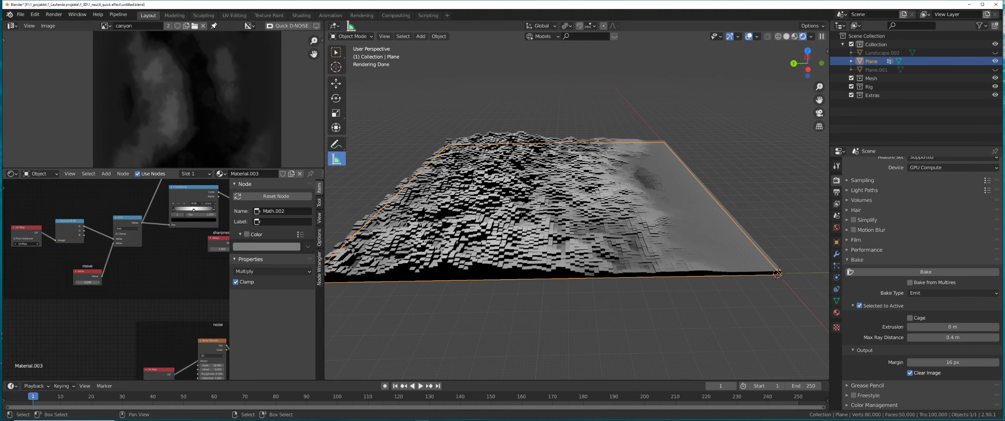
key("Return")
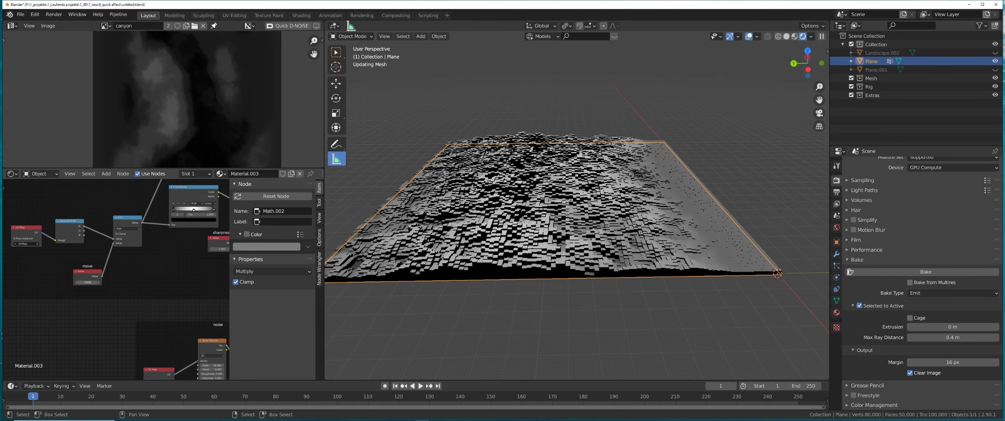
left_click_drag(87, 282, 83, 282)
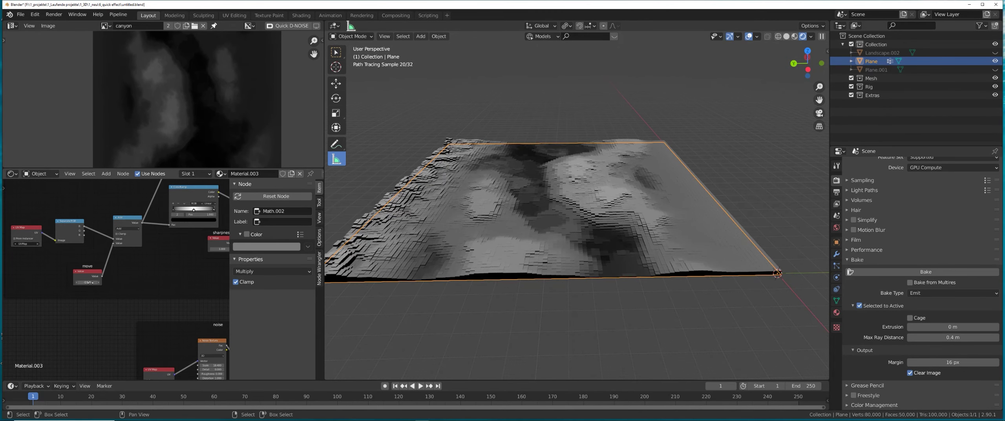
Step: Reposition the reroute and the Multiply node next to the texture frame's canyon Image Texture node
scroll(90, 282, "down", 6)
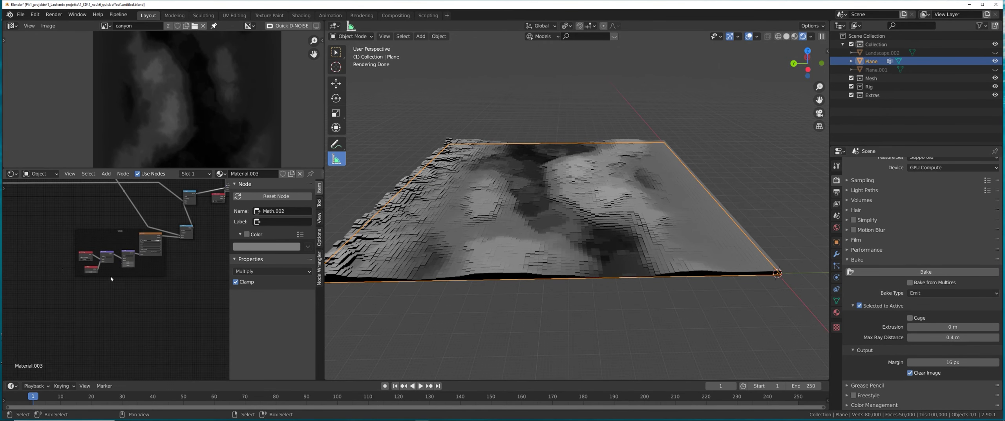
scroll(110, 277, "up", 4)
middle_click_drag(143, 275, 76, 338)
scroll(91, 303, "up", 3)
left_click_drag(100, 248, 95, 256)
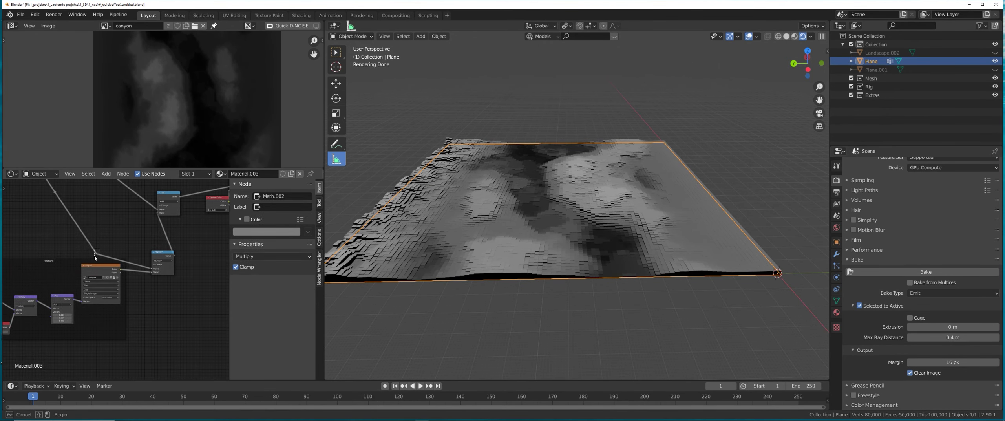
left_click_drag(165, 269, 154, 255)
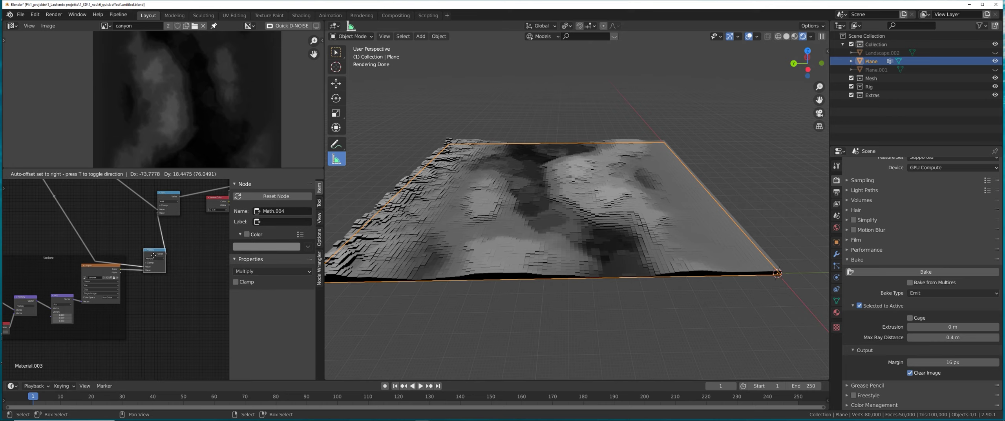
scroll(110, 293, "up", 3)
middle_click_drag(110, 293, 148, 287)
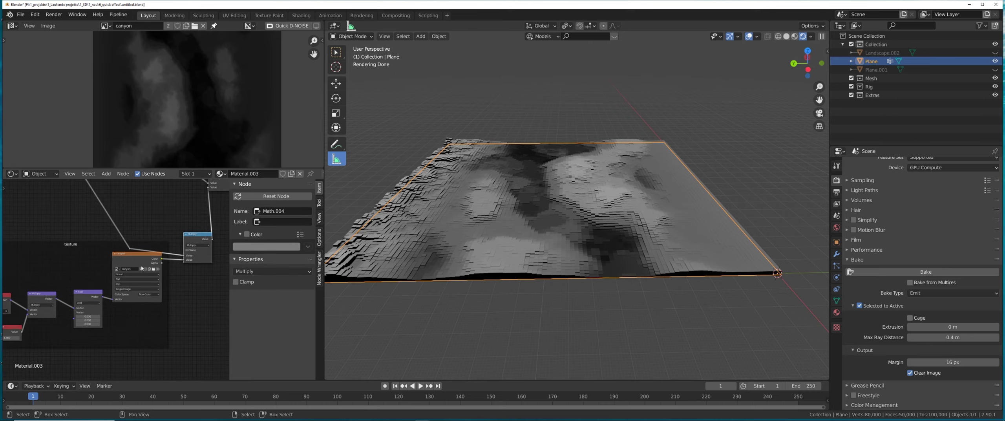
left_click_drag(139, 263, 135, 266)
Step: Move the nodes inside the texture frame away from the Multiply node to make room for another node
scroll(121, 271, "down", 10)
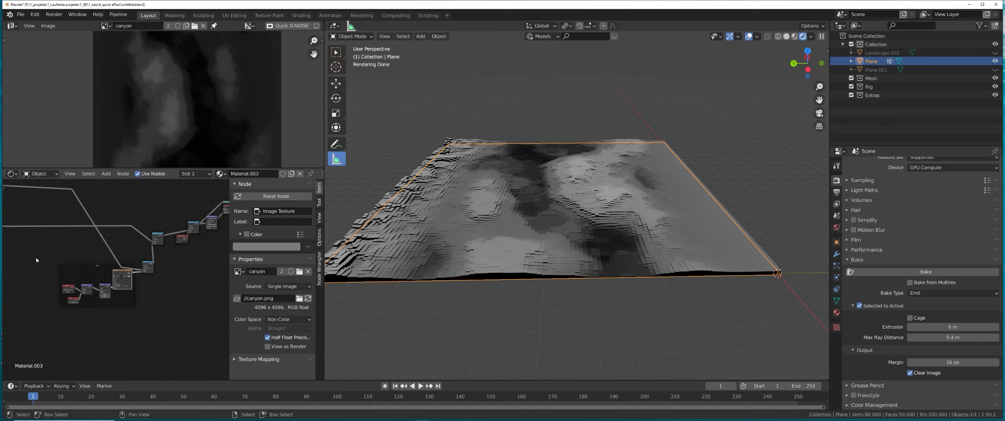
middle_click_drag(36, 258, 92, 255)
scroll(192, 292, "up", 8)
middle_click_drag(212, 271, 137, 273)
middle_click_drag(51, 285, 129, 289)
left_click_drag(194, 323, 74, 263)
left_click_drag(114, 275, 62, 279)
Step: Duplicate the Multiply node and insert the copy between the canyon Image Texture and the original Multiply node
scroll(189, 253, "up", 1)
middle_click_drag(192, 253, 123, 252)
left_click(164, 227)
key("shift+d")
left_click(82, 251)
scroll(108, 274, "up", 4)
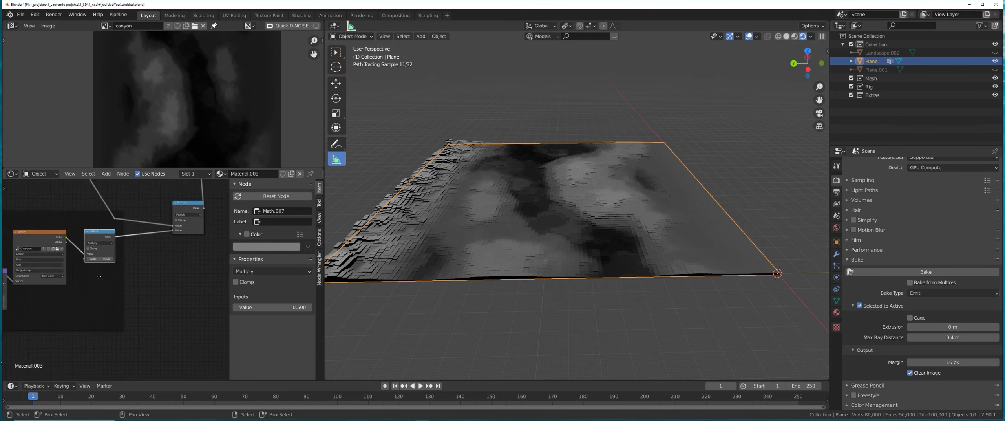
Step: Add a Value node beneath the canyon Image Texture node and connect it to the second value input of the adjacent Multiply node
middle_click_drag(85, 281, 118, 298)
key("shift+a")
left_click(117, 298)
key("Return")
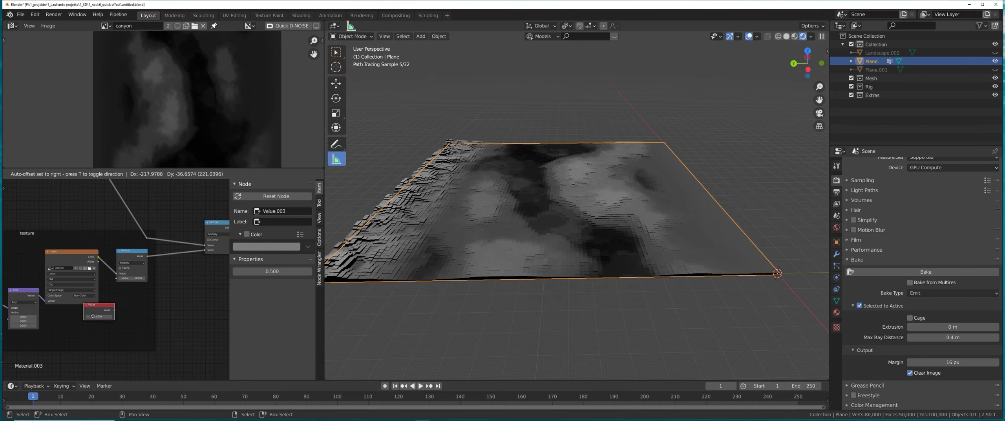
left_click_drag(115, 279, 117, 278)
scroll(146, 279, "up", 3)
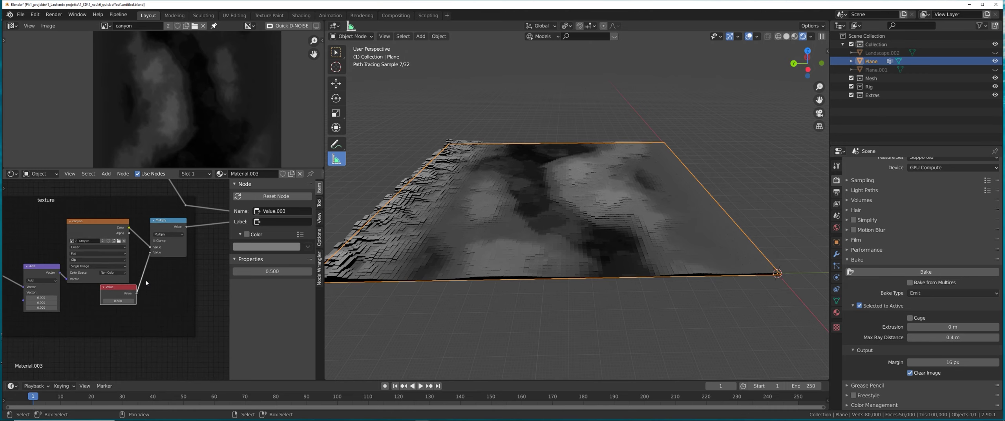
Step: Add a Frame just below the new Value node inside the texture group
key("shift+a")
left_click(125, 314)
type("fra")
left_click(133, 345)
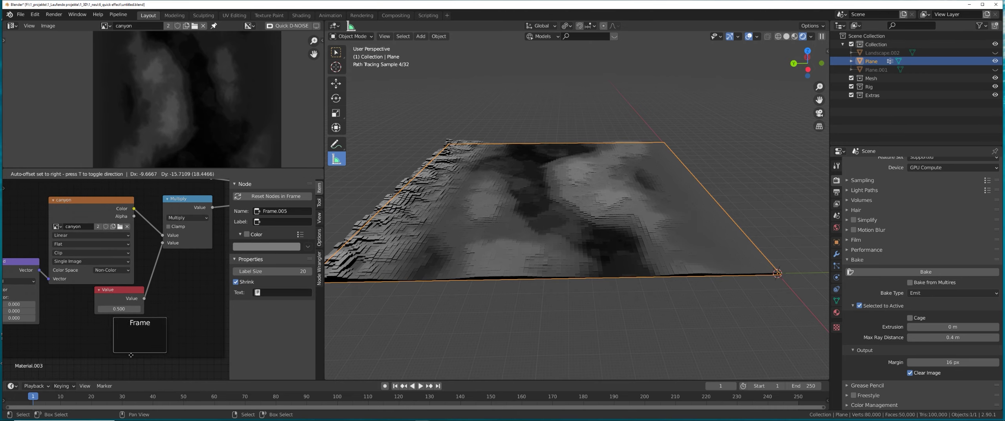
key("g")
left_click(137, 332)
Step: Place the new Value node inside the empty frame and label that frame "intensity"
left_click_drag(115, 294, 117, 304)
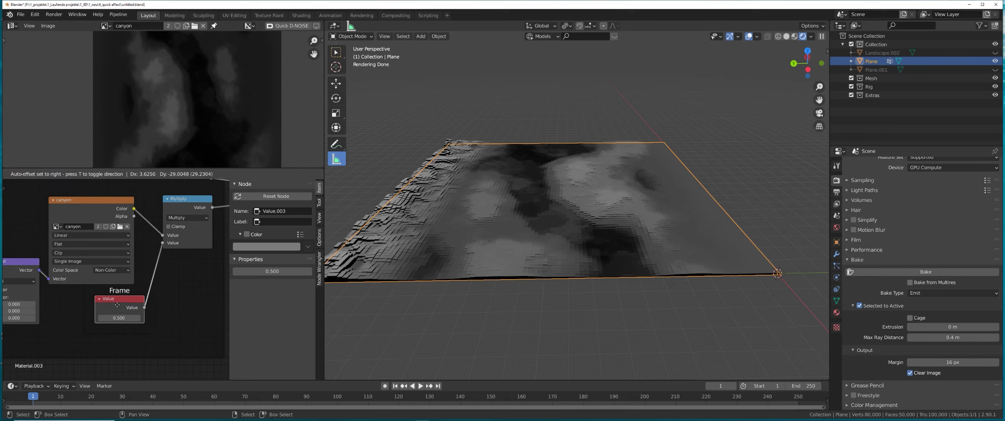
left_click(122, 309)
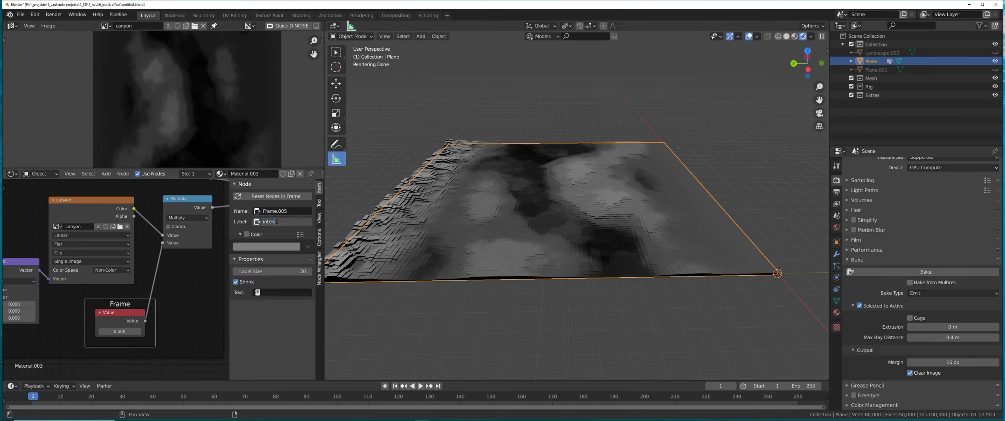
type("intensity")
key("Return")
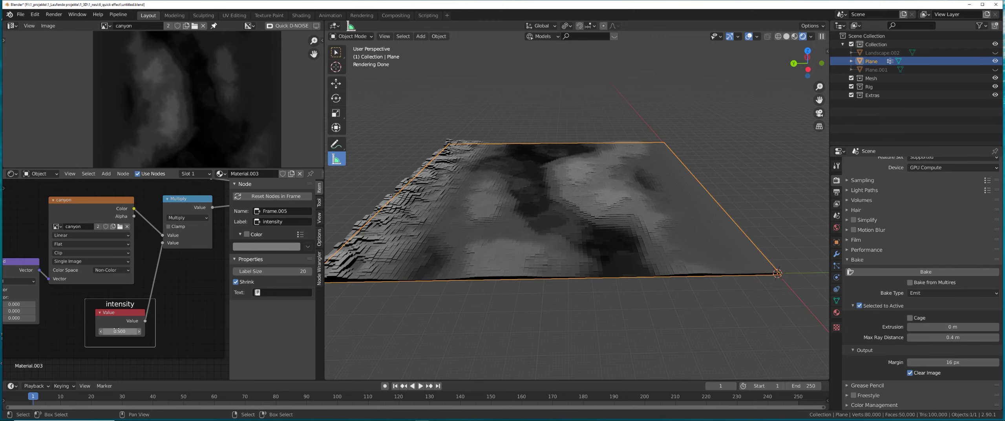
Step: Adjust the value in the intensity frame to strengthen the canyon texture's relief on the plane
left_click_drag(119, 332, 133, 331)
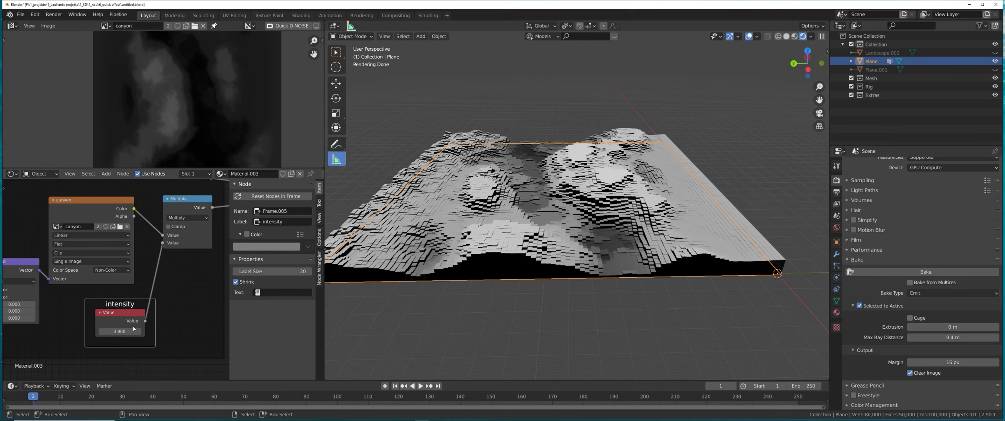
mouse_move(132, 331)
left_mouse_down()
mouse_move(141, 332)
mouse_move(130, 331)
left_mouse_up()
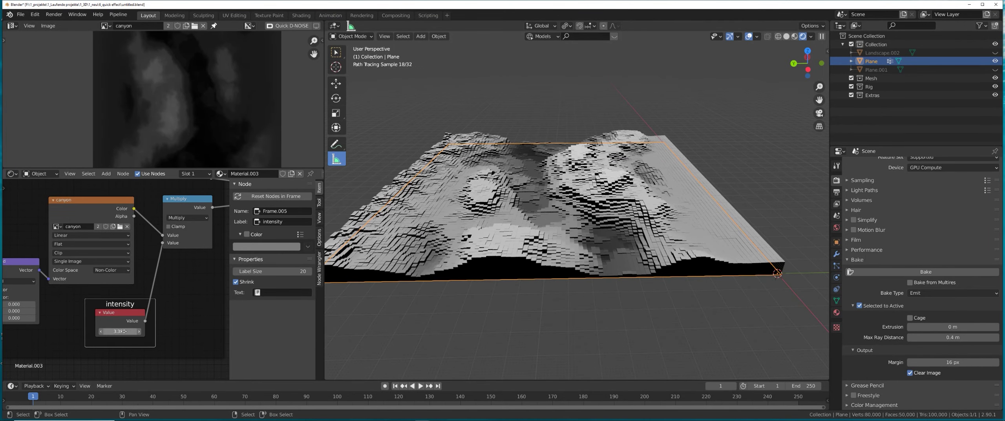
Step: Increase the Displacement node's Scale to raise the overall height of the plane's relief
scroll(196, 274, "down", 6)
middle_click_drag(204, 274, 26, 311)
middle_click_drag(144, 227, 139, 299)
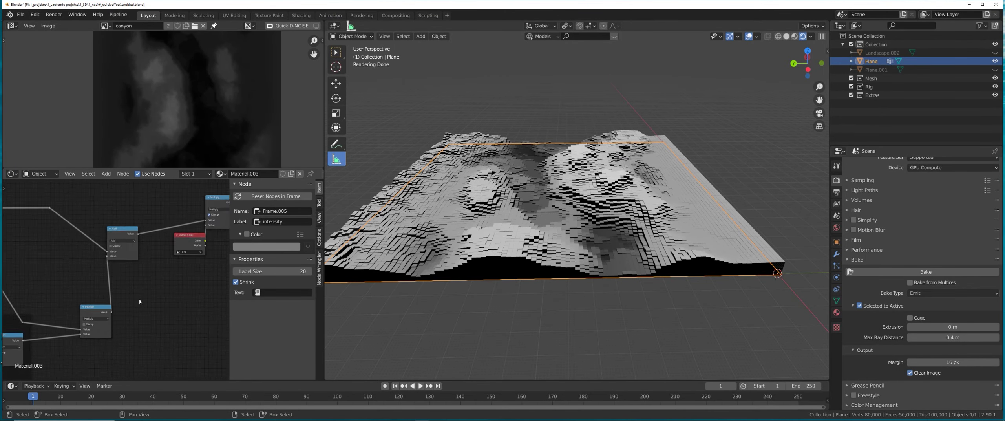
scroll(133, 240, "up", 2)
middle_click_drag(204, 236, 93, 263)
scroll(123, 249, "up", 3)
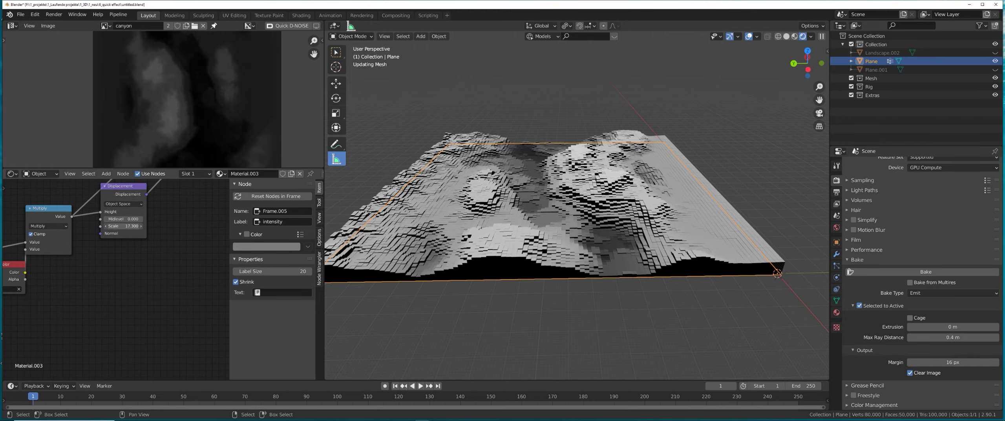
left_click_drag(123, 226, 148, 226)
Step: Try a high value in the "move" frame's Value node, and reset it to 0
scroll(131, 294, "down", 6)
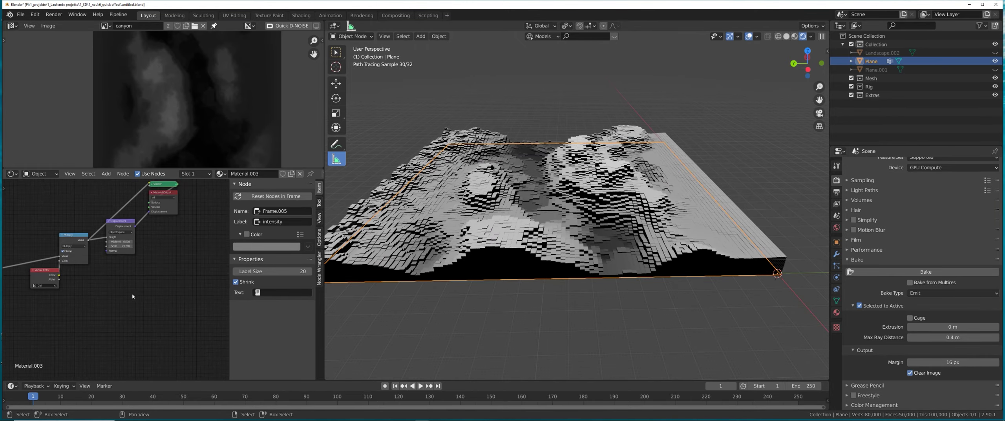
middle_click_drag(132, 294, 41, 308)
middle_click_drag(149, 261, 163, 283)
scroll(114, 284, "up", 7)
middle_click_drag(80, 302, 133, 294)
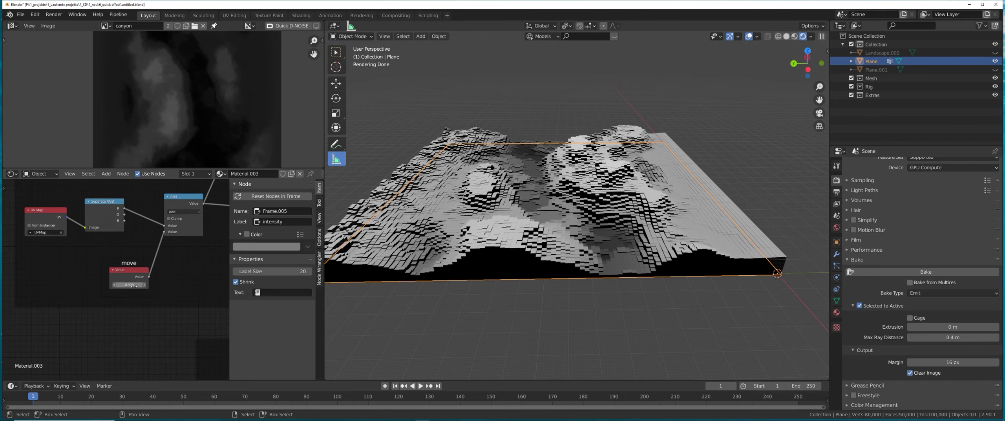
mouse_move(129, 284)
left_mouse_down()
mouse_move(38, 285)
mouse_move(191, 285)
left_mouse_up()
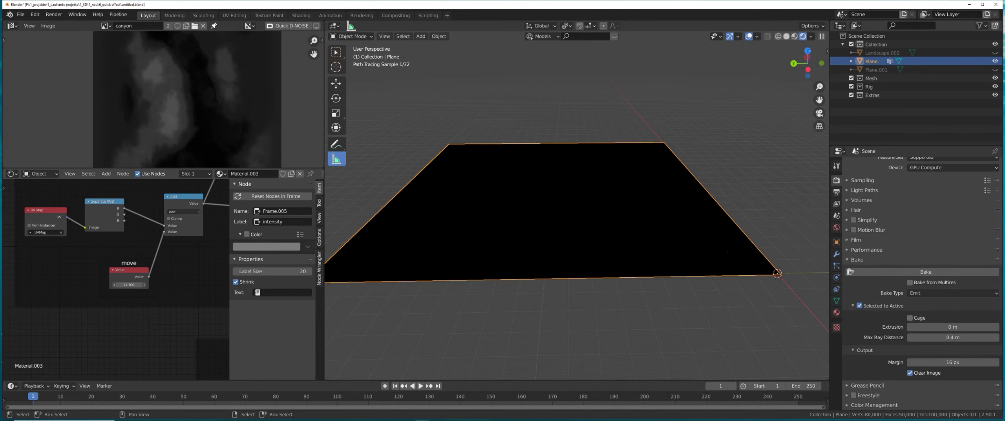
type("0")
key("Return")
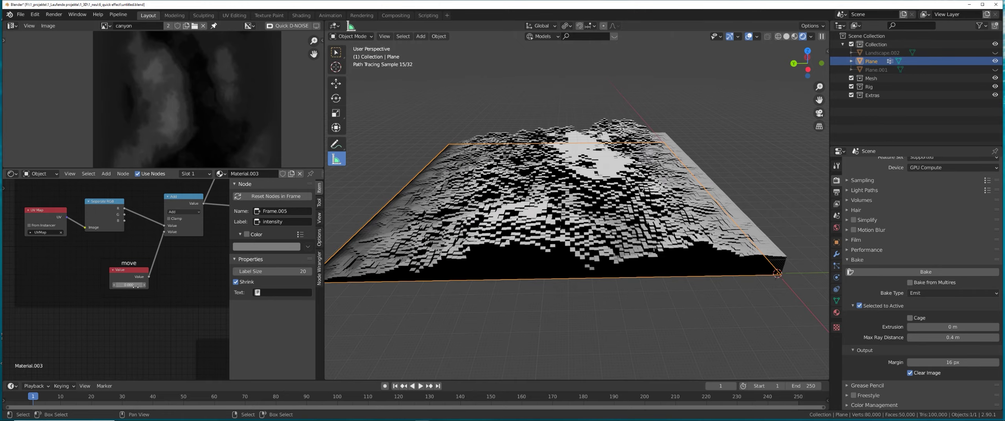
Step: Shift the transition with a negative "move" value until the canyon relief covers the plane, and save the file
left_click_drag(129, 284, 101, 285, "shift")
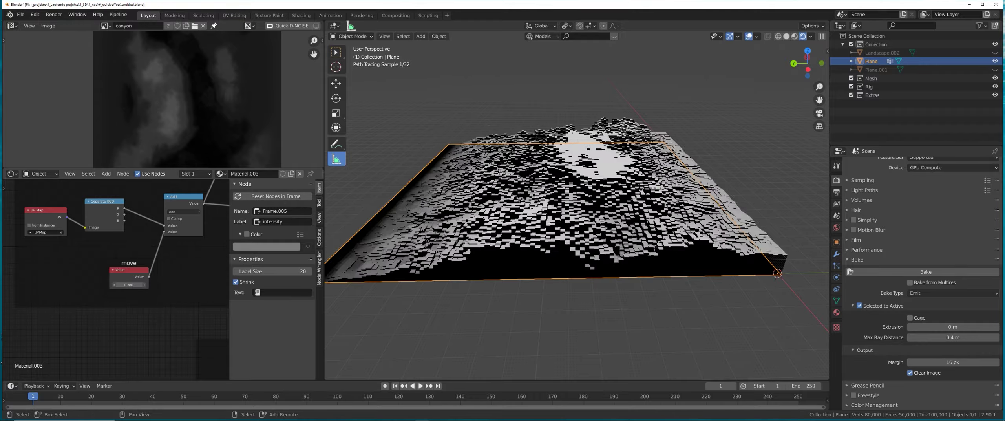
left_click_drag(129, 285, 52, 284)
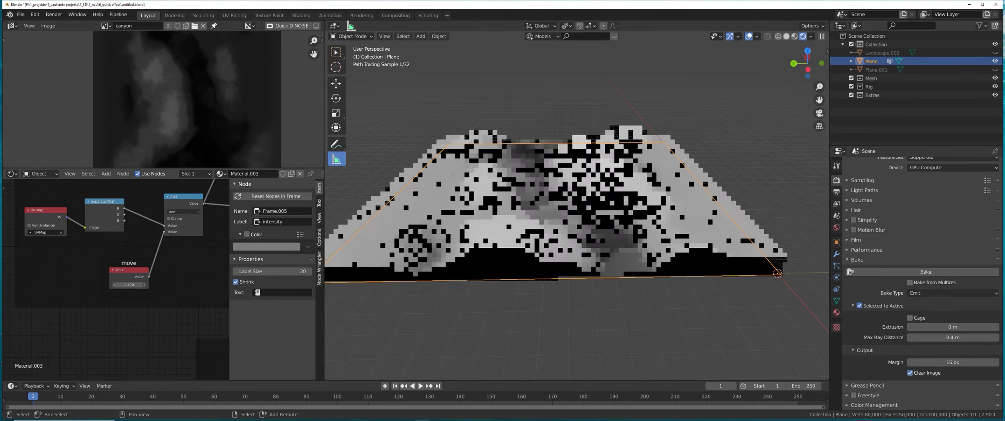
left_click_drag(111, 285, 129, 284)
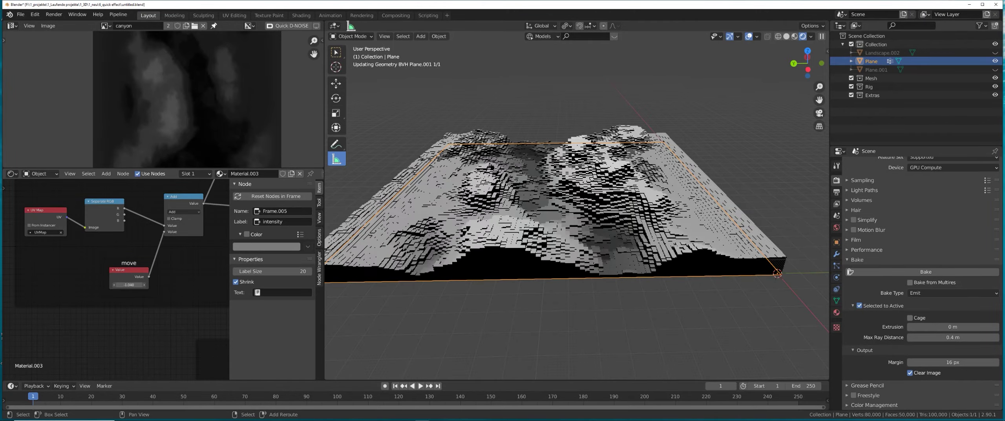
left_click_drag(129, 285, 124, 284)
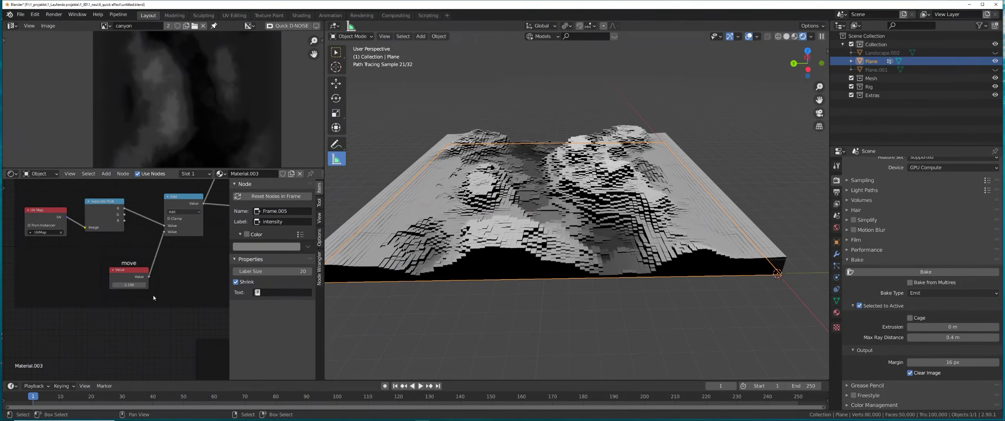
key("ctrl+s")
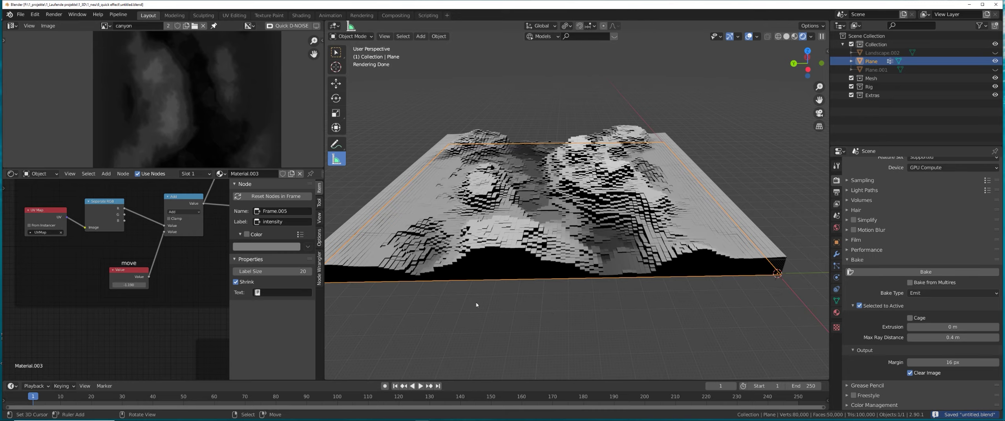
Step: Save the file and set the "move" frame's Value node to 0.110
scroll(127, 286, "down", 2)
left_click_drag(128, 283, 67, 283)
scroll(143, 291, "down", 4)
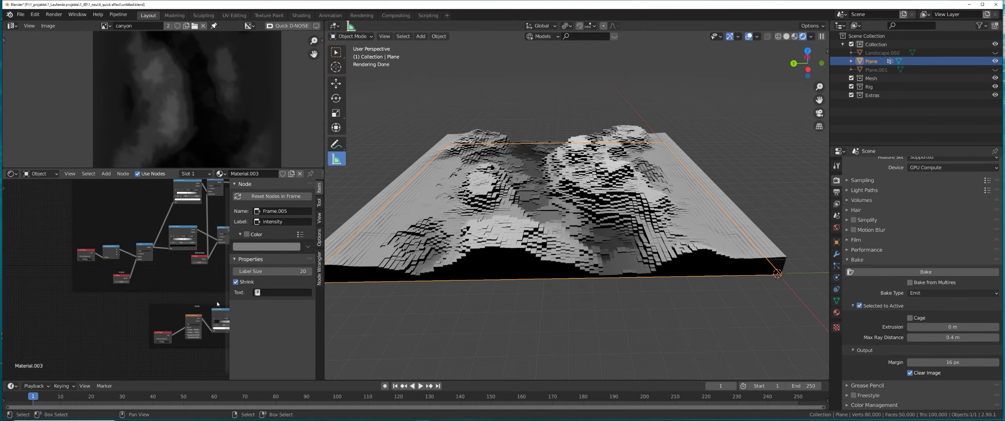
key("ctrl+s")
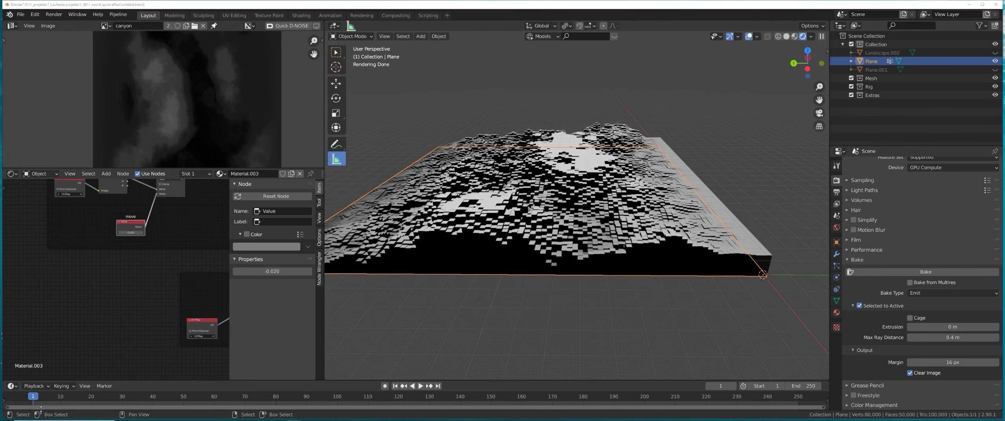
middle_click_drag(147, 253, 133, 272)
scroll(133, 272, "up", 1)
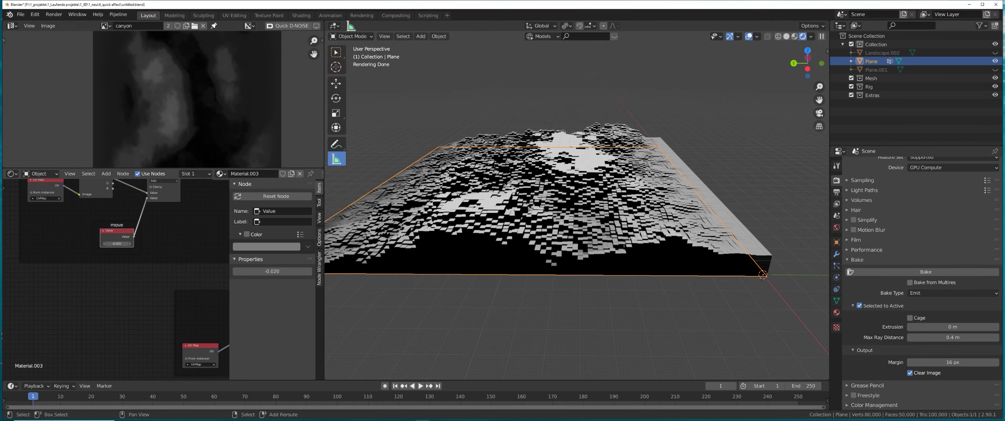
mouse_move(116, 243)
left_mouse_down()
mouse_move(135, 244)
mouse_move(122, 244)
left_mouse_up()
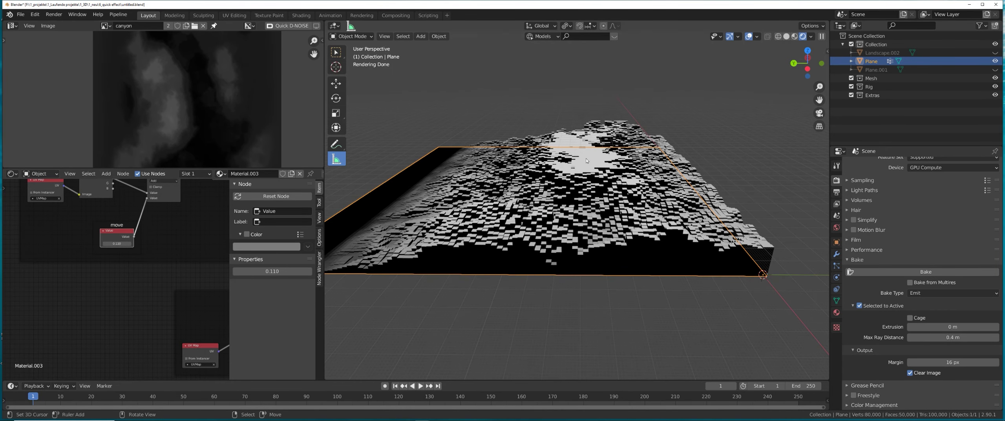
Step: Vary the texture frame's intensity value up and back down to compare the canyon's influence on the displaced blocks
scroll(65, 276, "down", 4)
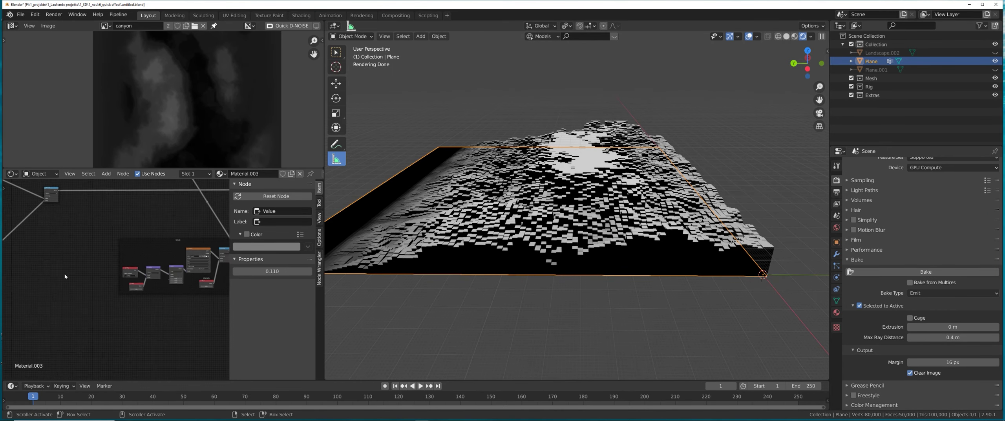
scroll(129, 263, "up", 4)
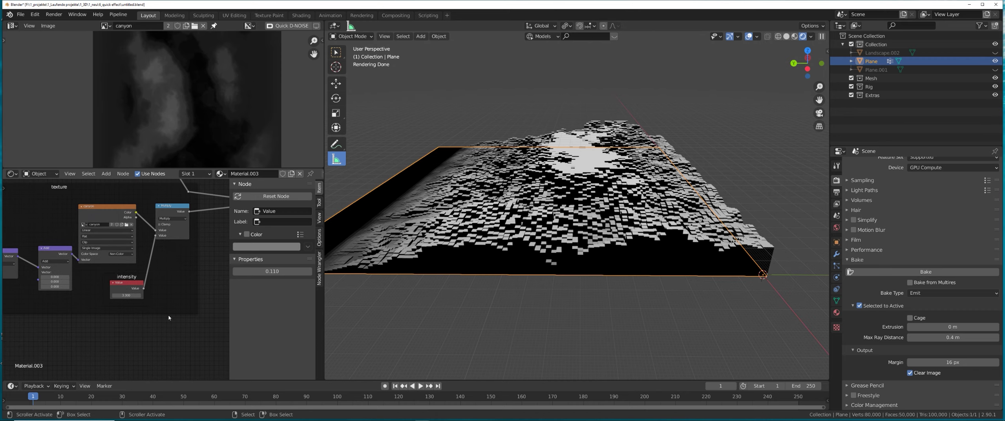
scroll(168, 316, "up", 1)
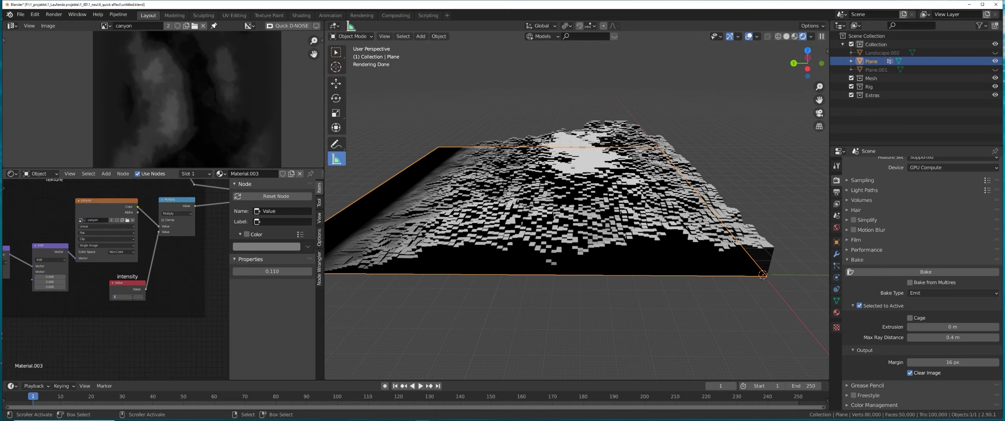
key("Return")
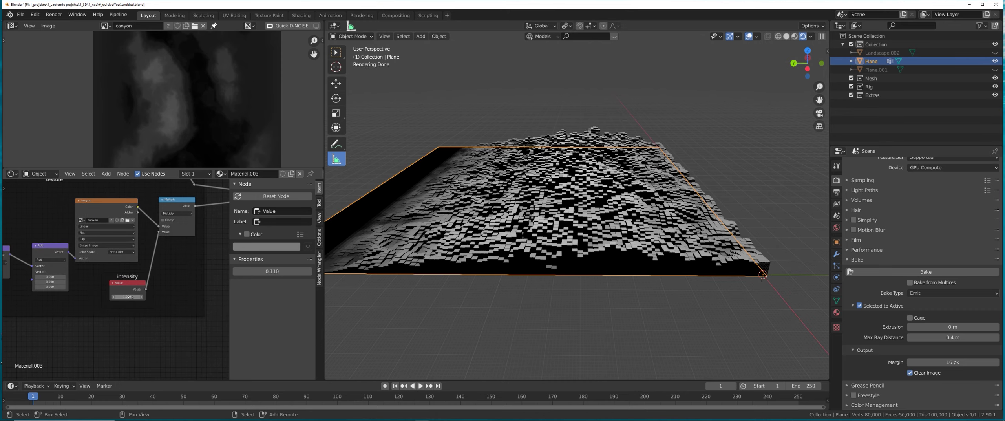
left_click_drag(130, 297, 182, 297)
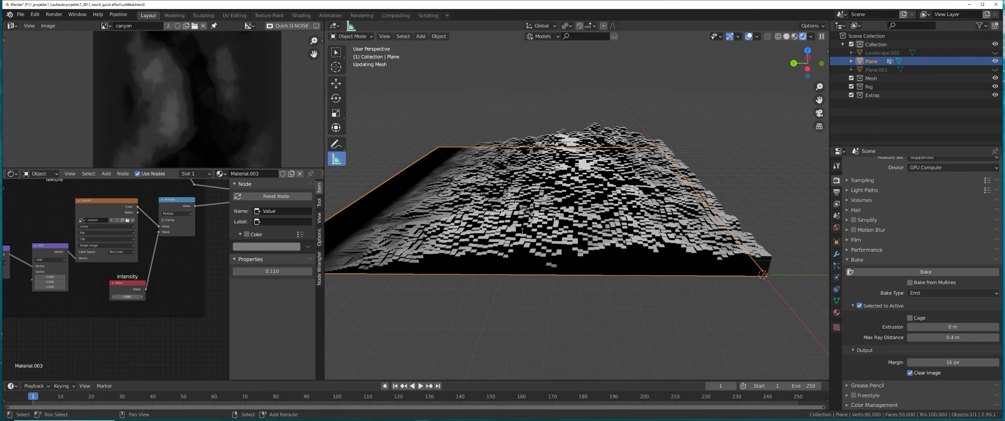
left_click_drag(127, 296, 94, 297)
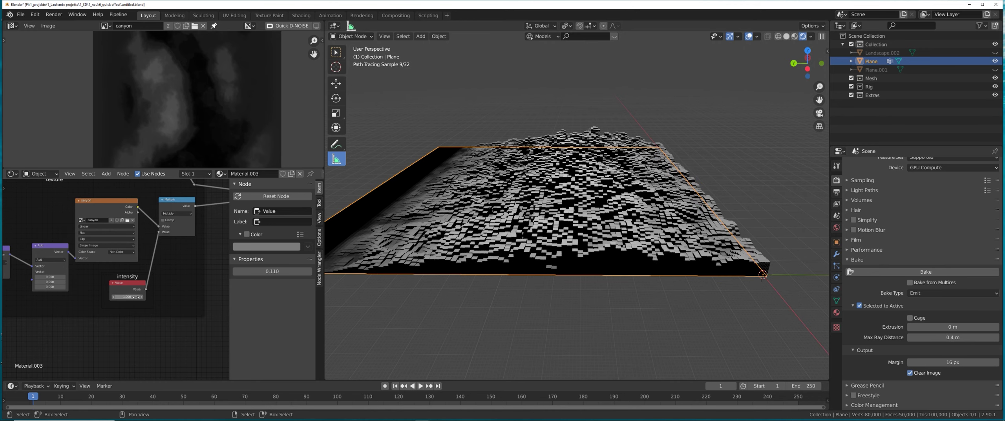
Step: Slide the displacement transition back and forth across the plane with the "move" frame's Value node
scroll(135, 316, "down", 11)
middle_click_drag(78, 314, 220, 302)
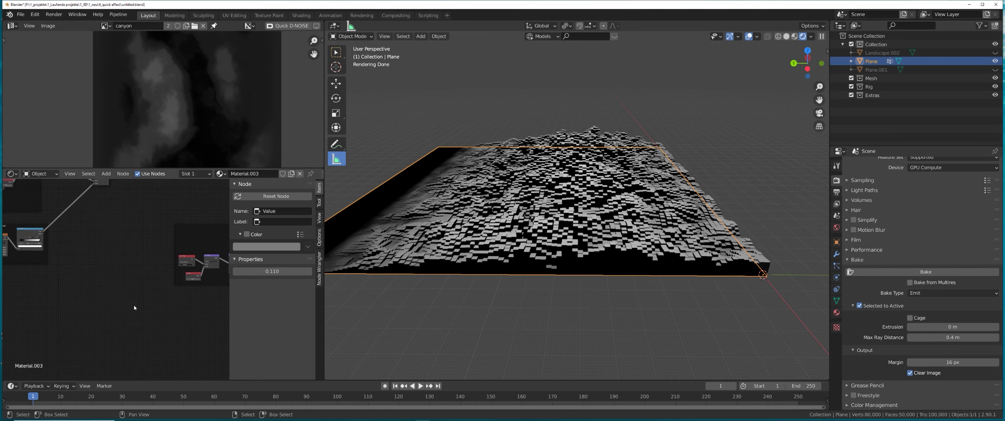
middle_click_drag(134, 309, 232, 318)
middle_click_drag(85, 294, 164, 314)
scroll(110, 281, "up", 7)
middle_click_drag(119, 253, 118, 287)
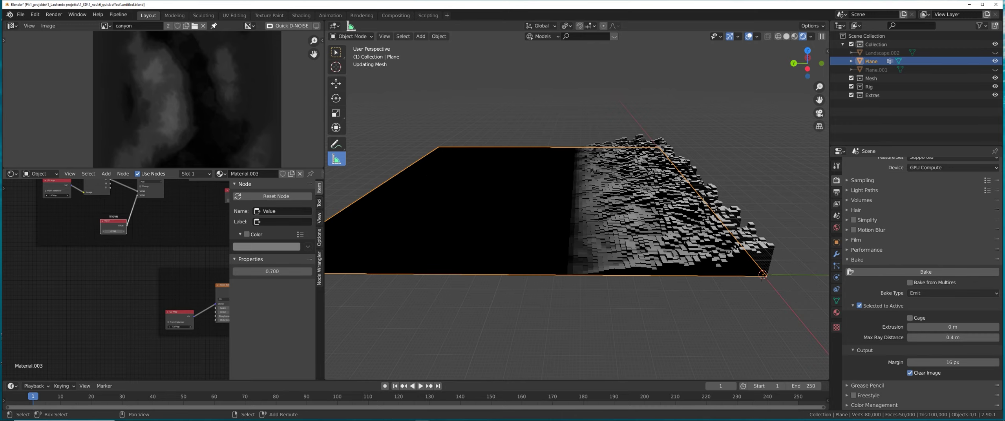
mouse_move(113, 231)
left_mouse_down()
mouse_move(82, 231)
mouse_move(132, 231)
left_mouse_up()
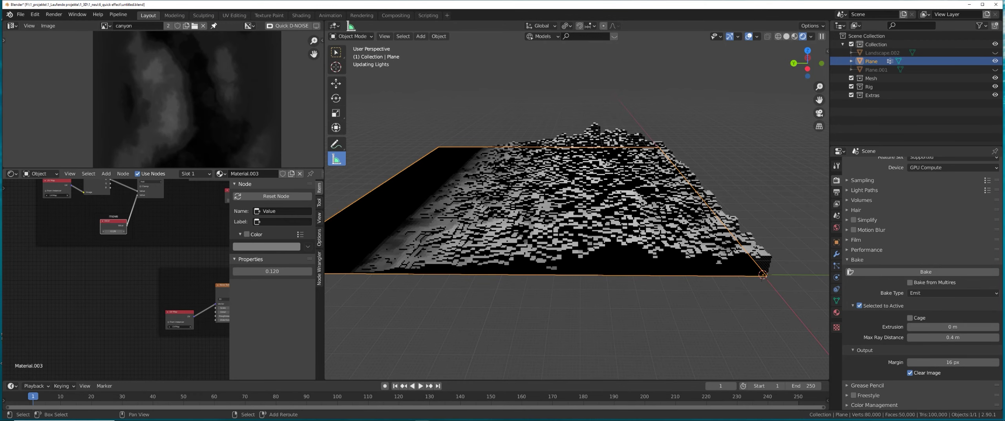
Step: Reposition the texture frame and connect the canyon Image Texture's output to the Multiply node fed by the intensity value
middle_click_drag(127, 265, 61, 299)
scroll(147, 273, "up", 2)
middle_click_drag(157, 271, 150, 305)
middle_click_drag(185, 251, 122, 283)
middle_click_drag(132, 280, 78, 289)
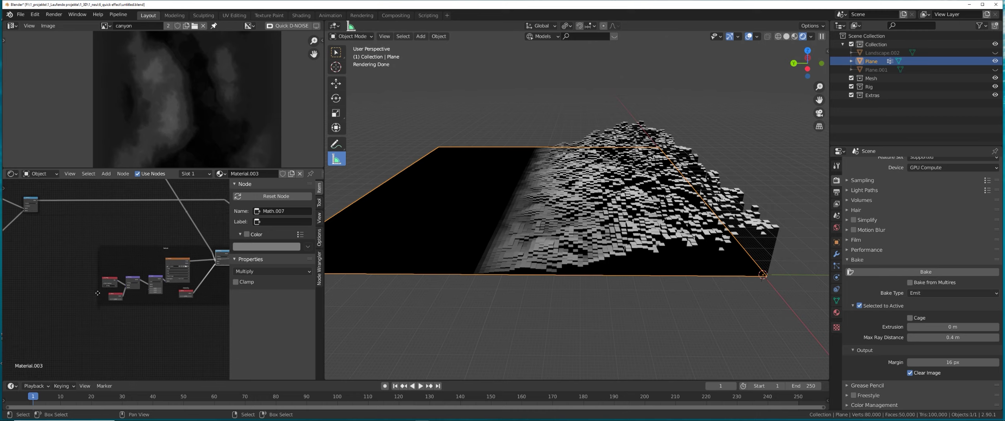
middle_click_drag(183, 308, 105, 312)
scroll(114, 295, "up", 9)
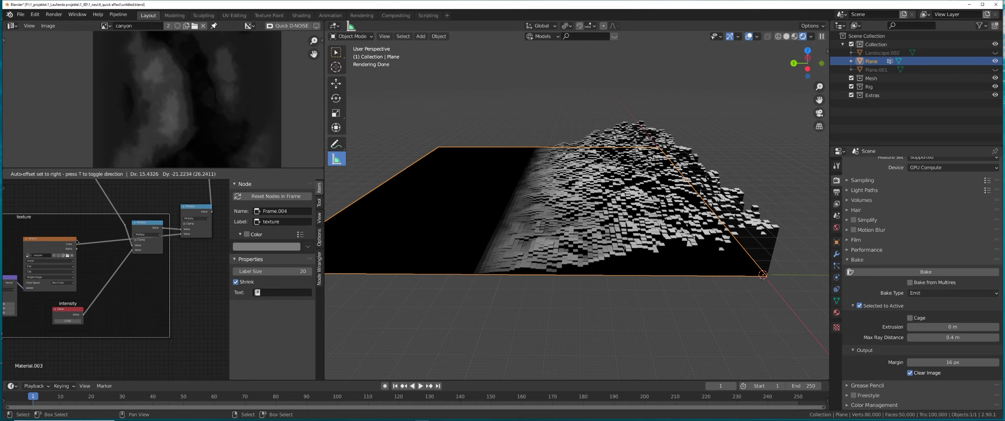
mouse_move(74, 246)
left_mouse_down()
mouse_move(130, 242)
mouse_move(127, 269)
mouse_move(97, 280)
mouse_move(140, 233)
mouse_move(180, 234)
mouse_move(164, 247)
left_mouse_up()
Step: Set the Value node in the intensity frame to 0.8
scroll(109, 253, "down", 2)
type("0.8")
key("Return")
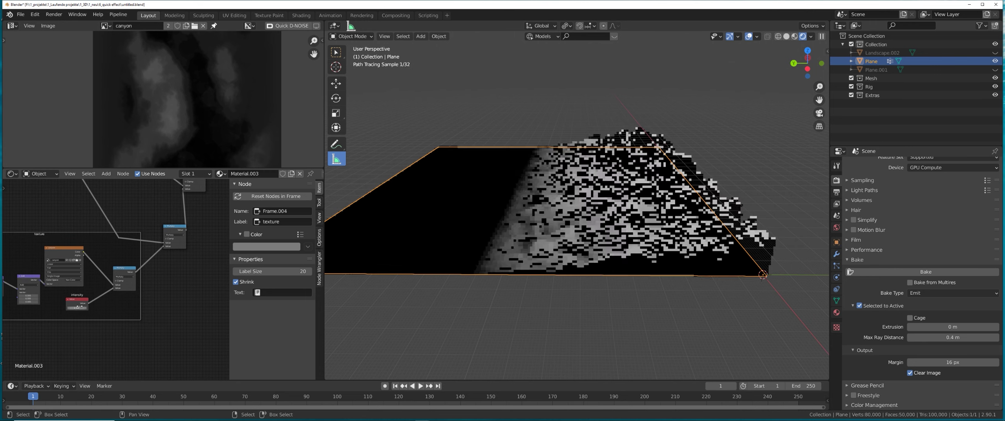
Step: Slide the displacement transition across the plane by changing the Value node in the "move" frame
scroll(87, 309, "down", 2)
middle_click_drag(87, 310, 188, 329)
middle_click_drag(72, 282, 147, 282)
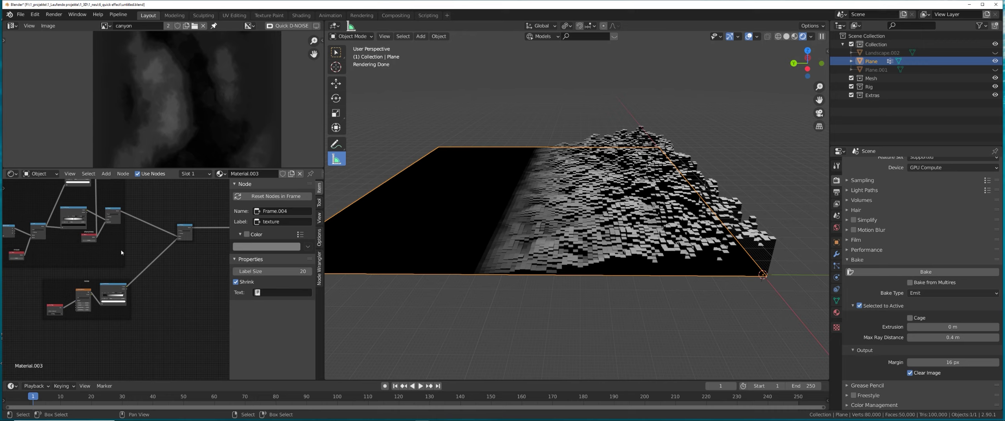
middle_click_drag(83, 260, 38, 285)
scroll(149, 275, "up", 4)
scroll(150, 310, "down", 4)
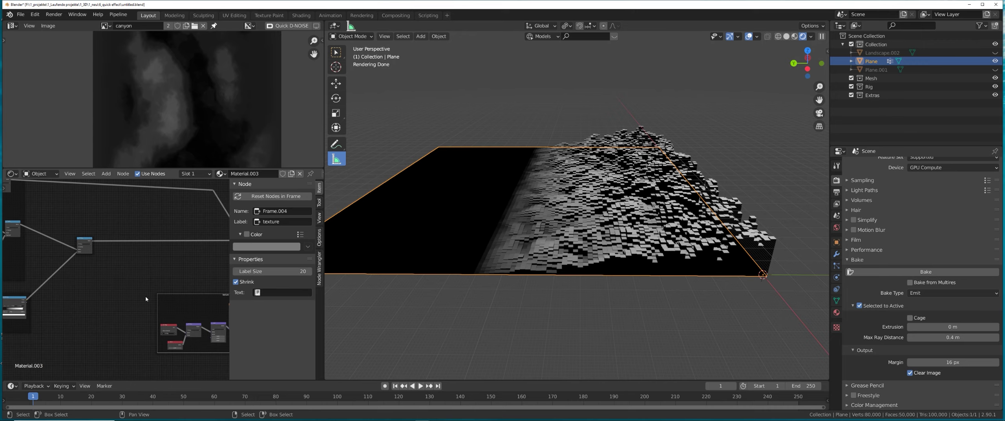
middle_click_drag(145, 296, 169, 272)
middle_click_drag(91, 281, 183, 286)
scroll(183, 285, "up", 7)
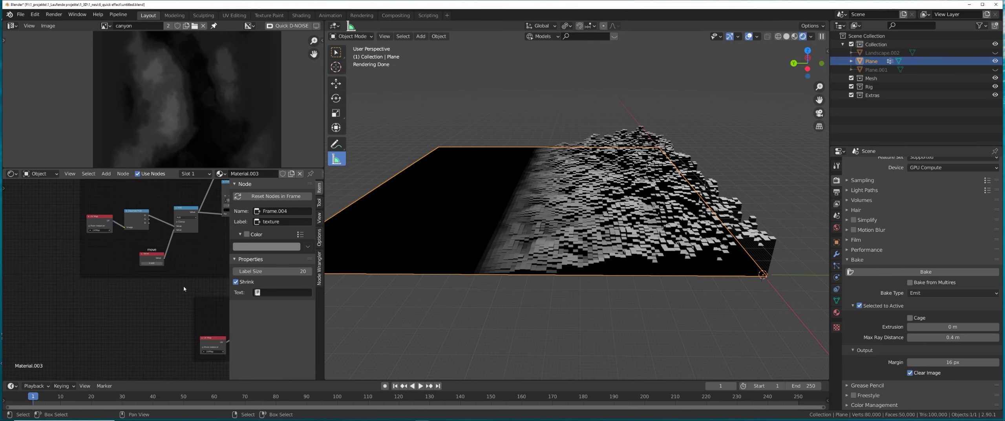
key("Return")
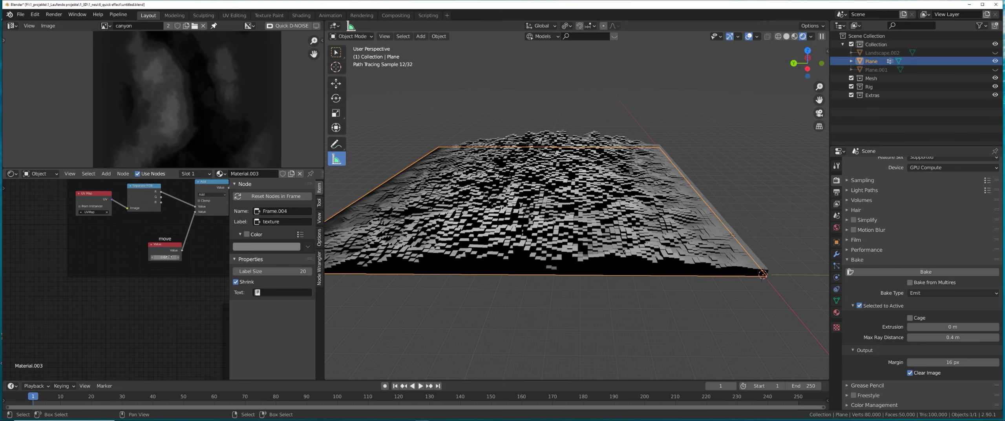
mouse_move(165, 258)
left_mouse_down()
mouse_move(141, 257)
mouse_move(149, 257)
left_mouse_up()
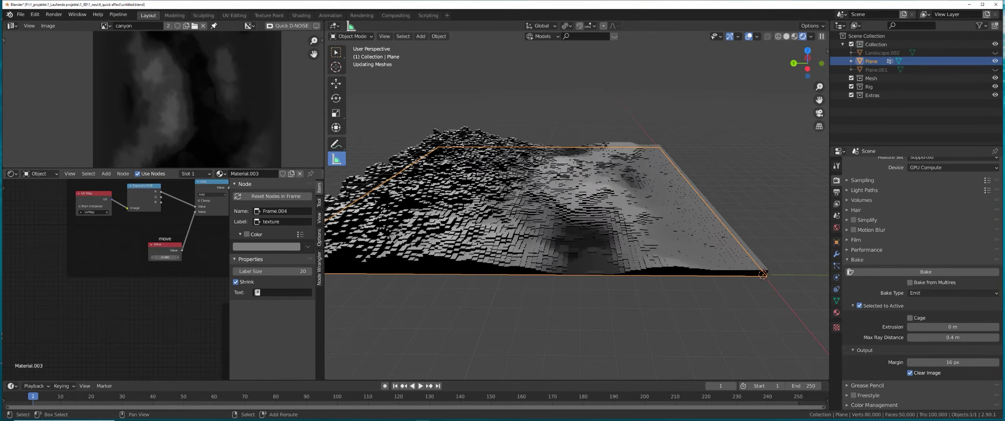
Step: Duplicate the Multiply node joining the ramp and noise branches, and insert the copy directly after it in the chain
middle_click_drag(221, 232, 96, 291)
scroll(95, 290, "down", 1)
middle_click_drag(220, 288, 79, 268)
scroll(140, 288, "down", 2)
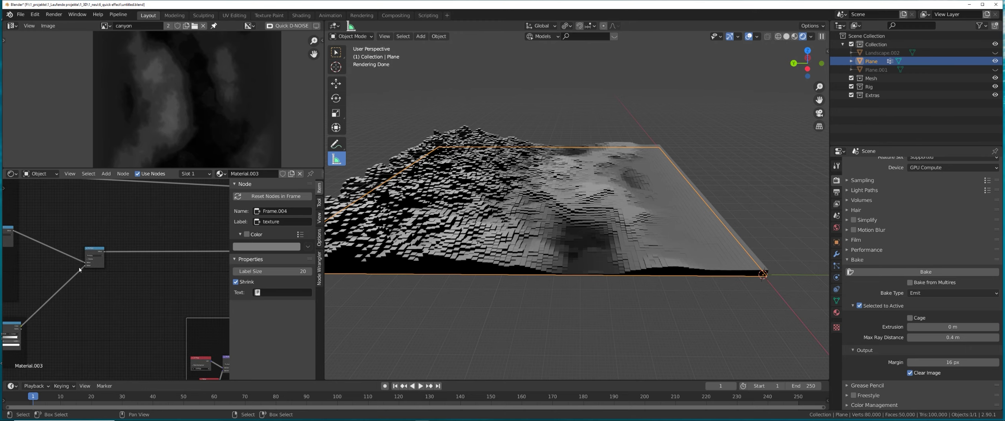
middle_click_drag(164, 264, 38, 245)
mouse_move(193, 252)
middle_mouse_down()
mouse_move(47, 255)
mouse_move(212, 253)
middle_mouse_up()
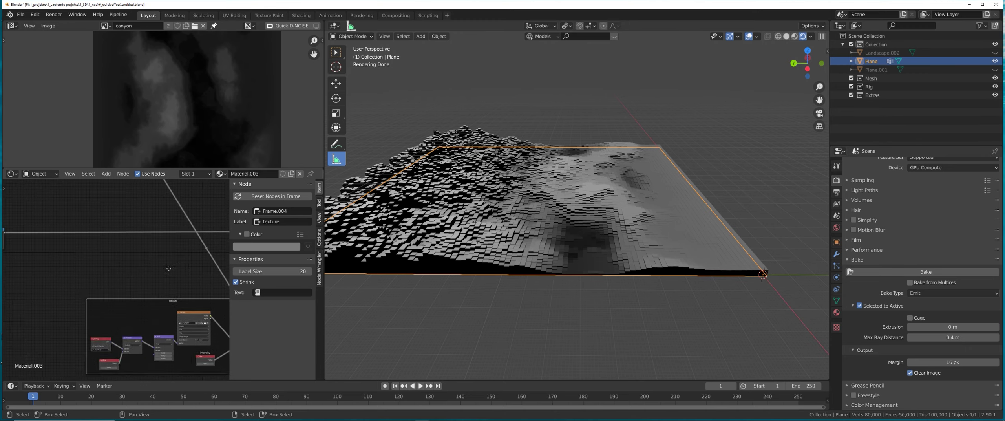
middle_click_drag(24, 265, 117, 308)
scroll(116, 263, "up", 5)
middle_click_drag(160, 262, 98, 257)
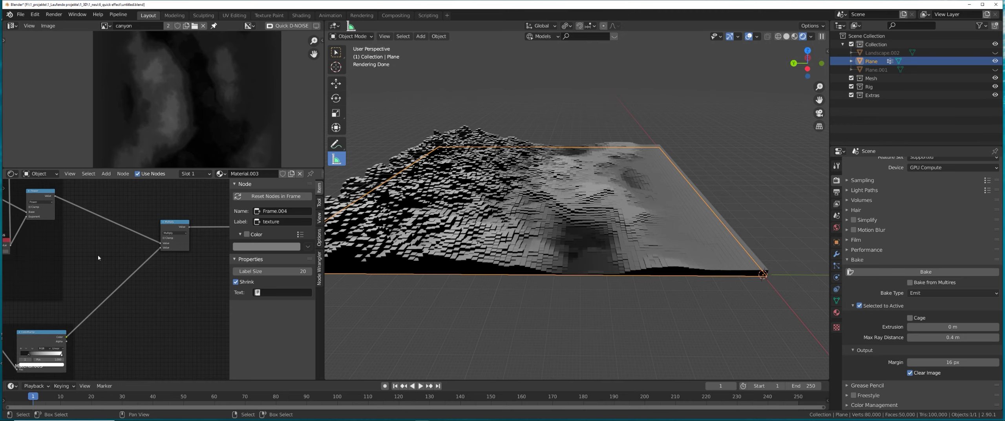
left_click(164, 239)
middle_click_drag(173, 275, 136, 292)
left_click(139, 244)
key("shift+d")
left_click(183, 247)
Step: Add a Value node and connect it to the free input of the duplicated Multiply node
left_click(137, 291)
type("va")
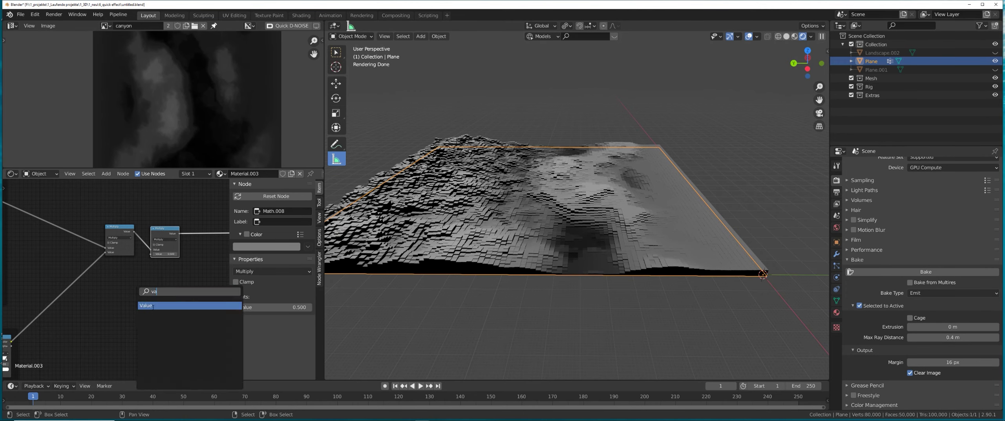
left_click(152, 306)
left_click_drag(126, 301, 149, 272)
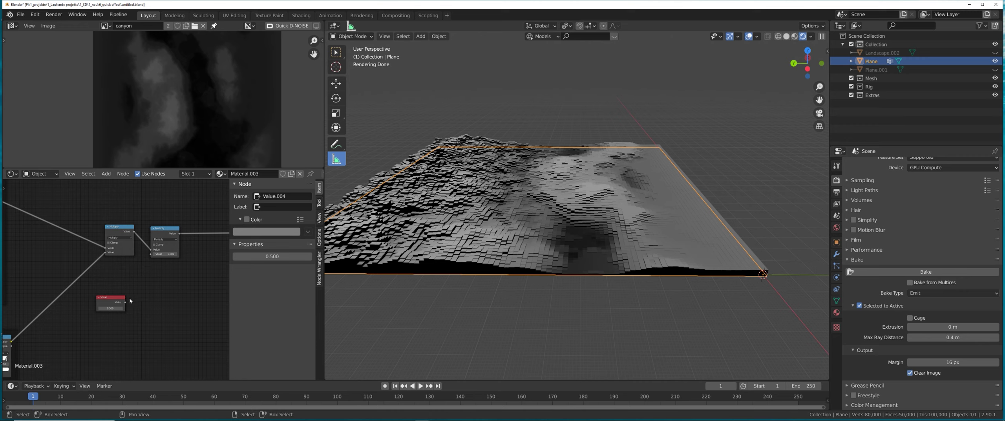
left_click_drag(126, 302, 151, 258)
Step: Add a frame around the new Value node and label it "wave intensity"
middle_click_drag(134, 302, 142, 287)
key("shift+a")
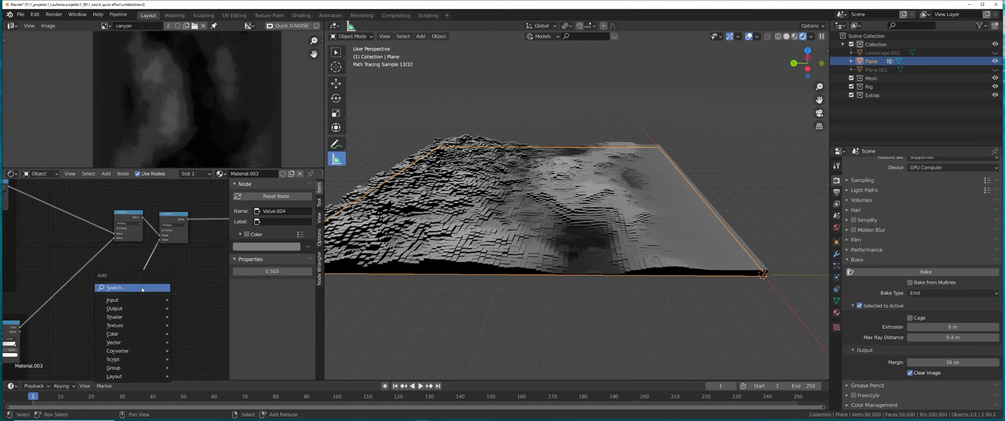
left_click(142, 288)
type("fra")
left_click(150, 319)
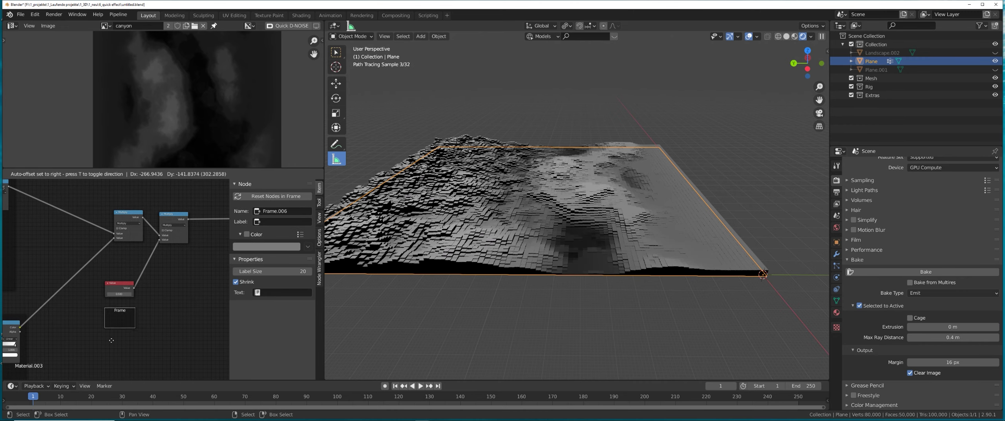
scroll(123, 288, "up", 2)
left_click(120, 280)
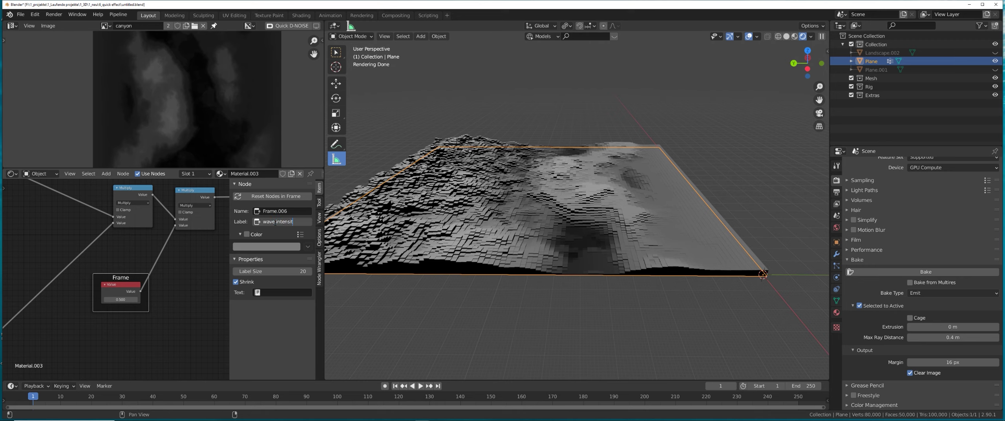
type("y")
key("Return")
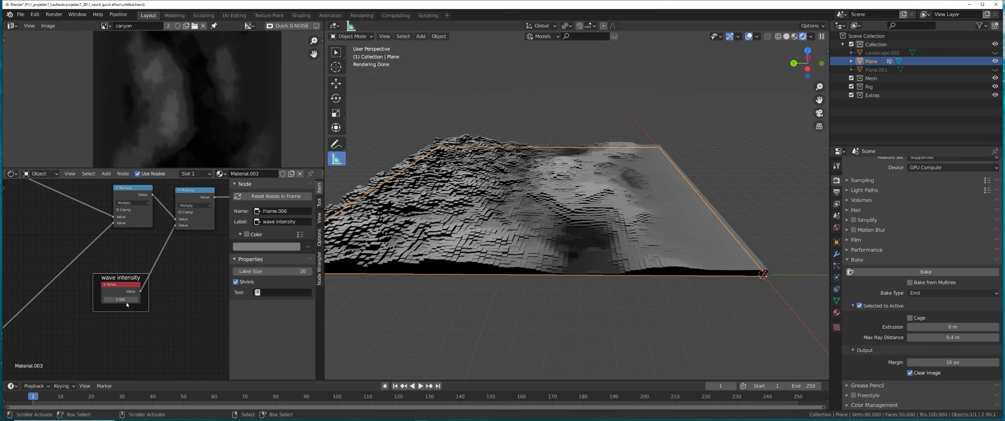
Step: Set the Value node in the wave intensity frame to 1 and readjust it to compare the displacement strength
scroll(126, 304, "down", 1)
left_click(126, 298)
type("1")
key("Return")
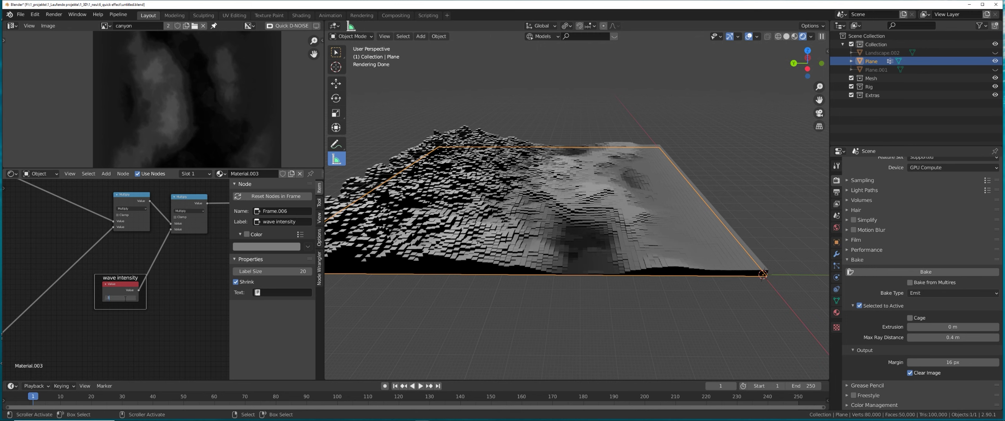
key("Return")
Step: Shift the wave transition slightly with the "move" value to expose more of the canyon
scroll(141, 312, "down", 4)
middle_click_drag(96, 318, 96, 293)
mouse_move(123, 256)
left_mouse_down()
mouse_move(166, 256)
mouse_move(119, 255)
left_mouse_up()
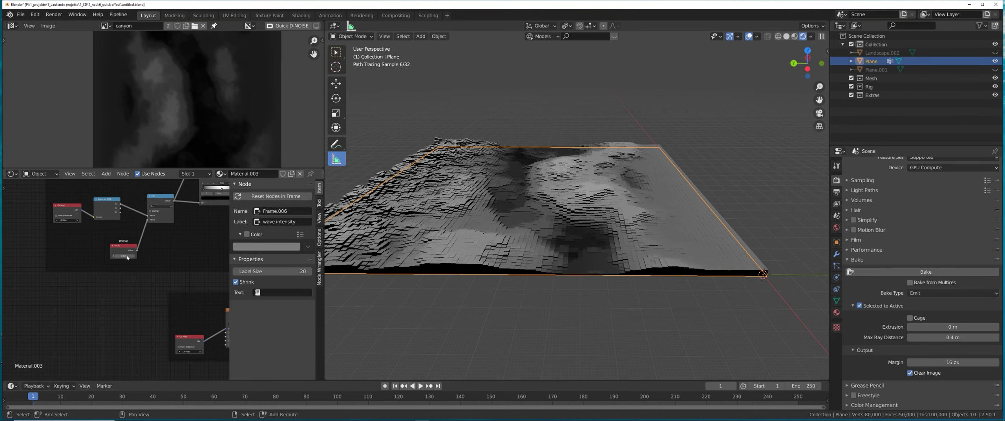
Step: Lower the Value node in the wave intensity frame to soften the block displacement
middle_click_drag(220, 280, 4, 294)
middle_click_drag(197, 295, 111, 300)
scroll(112, 300, "up", 2)
scroll(112, 300, "up", 1)
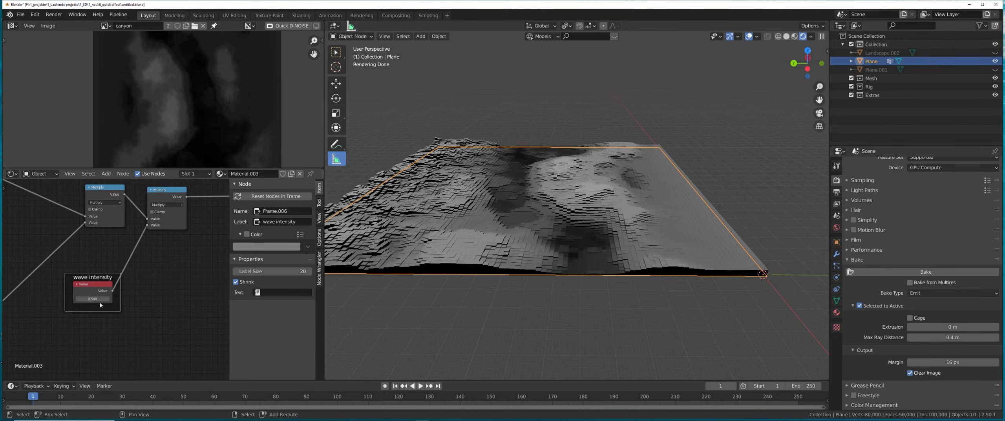
left_click_drag(92, 298, 87, 298)
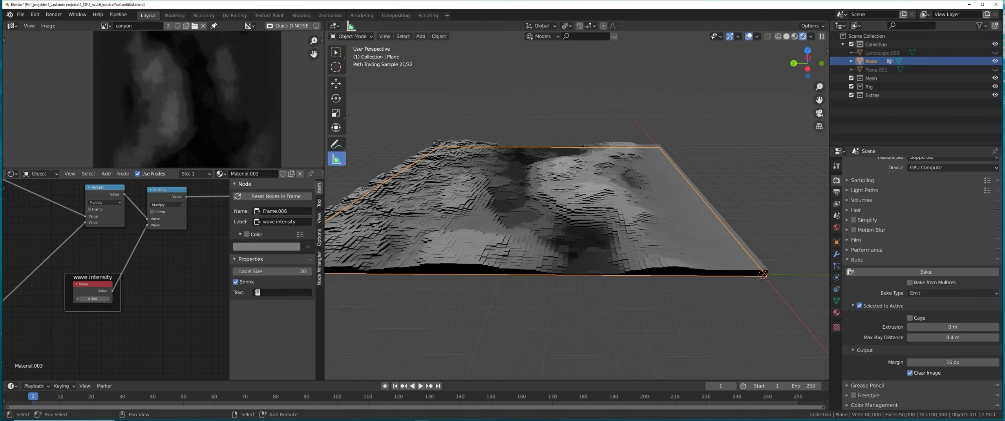
Step: Push the transition further along the plane with the "move" value, uncovering the canyon relief
middle_click_drag(97, 301, 102, 263)
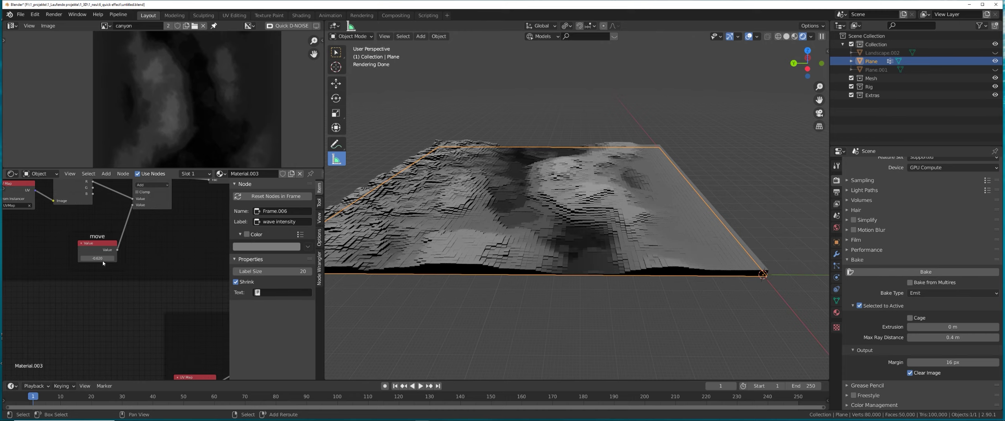
mouse_move(98, 258)
left_mouse_down()
mouse_move(156, 258)
mouse_move(96, 258)
left_mouse_up()
scroll(133, 281, "down", 5)
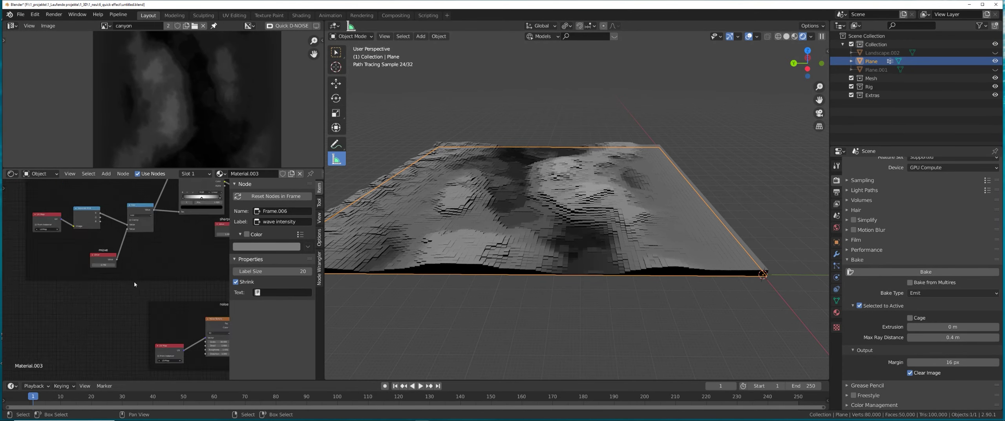
Step: Look over the node tree and the displaced plane, and save the file
scroll(173, 288, "up", 6)
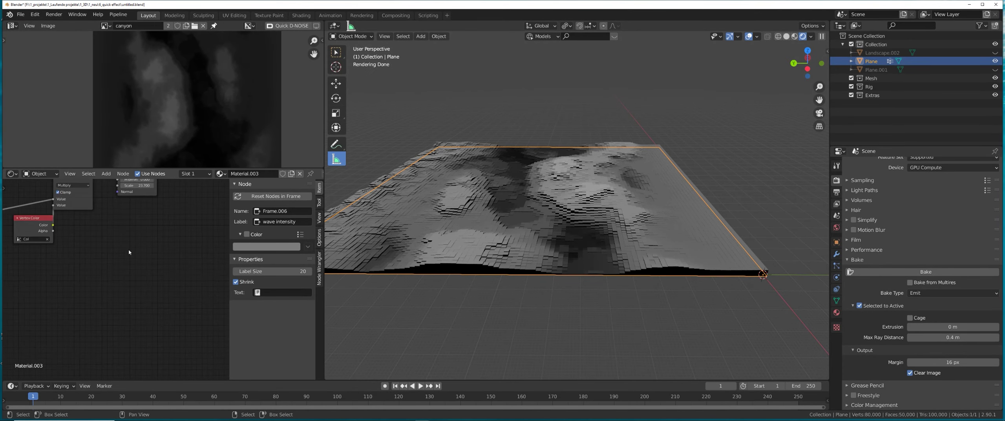
left_click_drag(87, 251, 148, 250)
scroll(83, 269, "down", 5)
middle_click_drag(48, 303, 33, 286)
left_click_drag(21, 285, 0, 285)
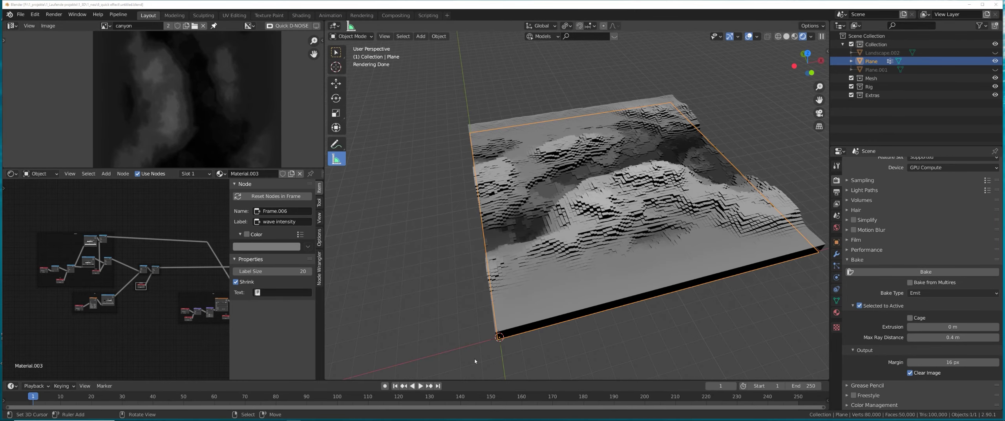
key("ctrl+s")
middle_click_drag(542, 314, 332, 374)
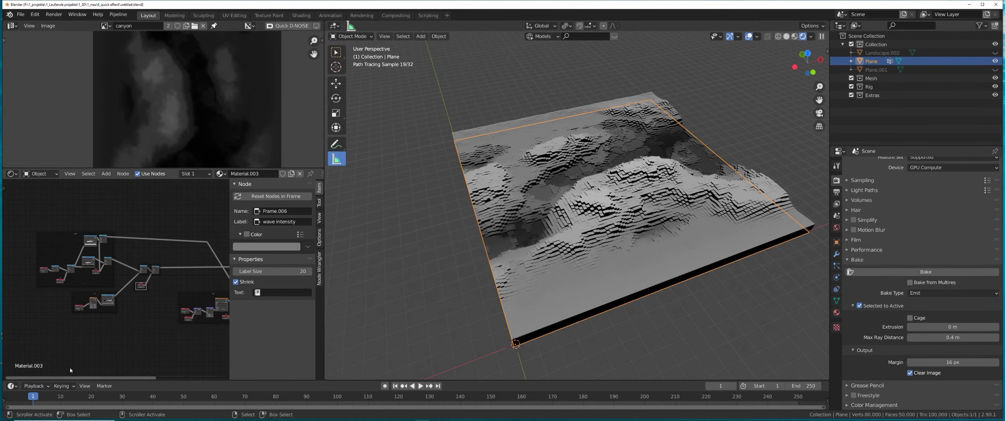
Step: Duplicate the base ramp frame with all its nodes and place the copy below the texture frame
scroll(70, 370, "up", 3)
scroll(143, 285, "up", 1)
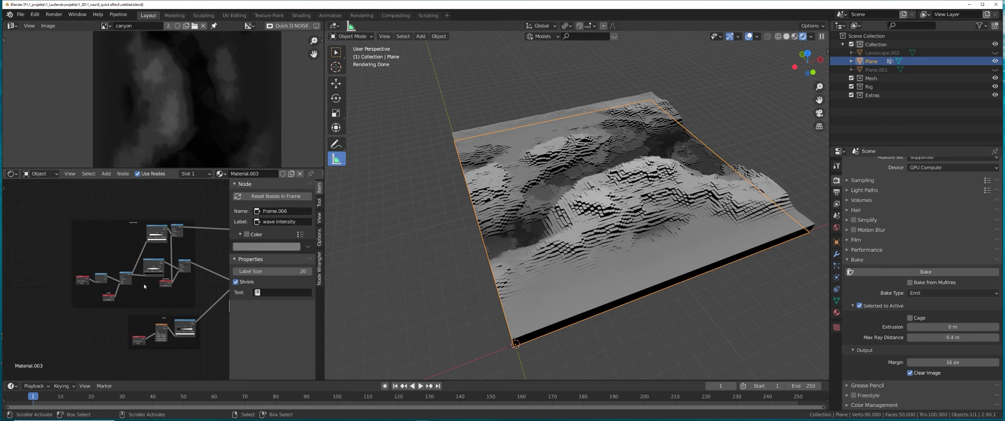
middle_click_drag(145, 285, 141, 281)
left_click_drag(198, 199, 58, 305)
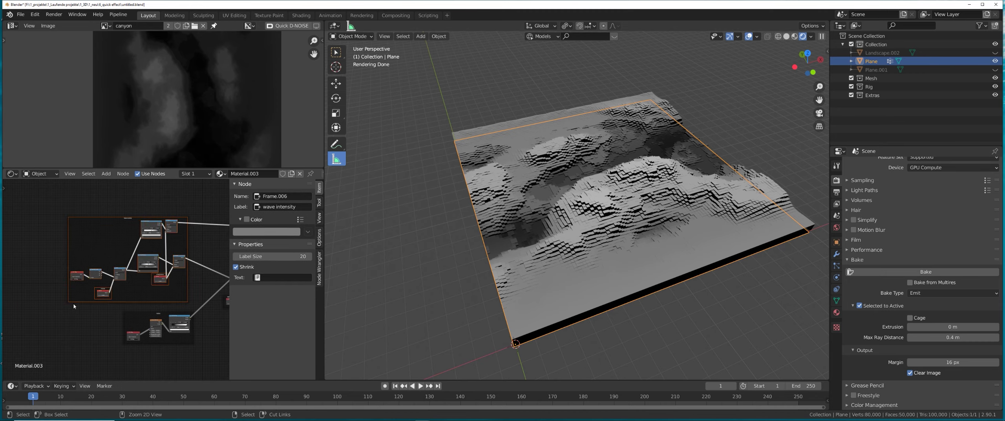
scroll(118, 314, "down", 8)
middle_click_drag(160, 325, 72, 228)
key("shift+d")
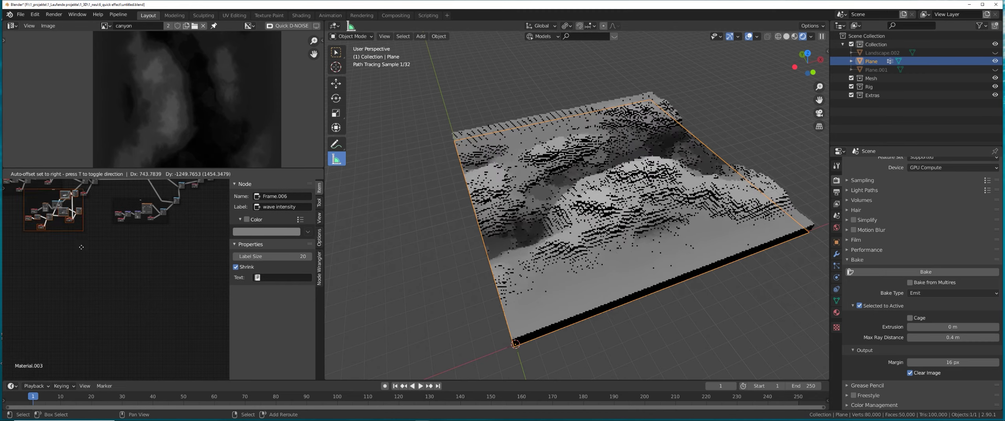
left_click(195, 275)
middle_click_drag(196, 276, 119, 314)
scroll(119, 314, "up", 2)
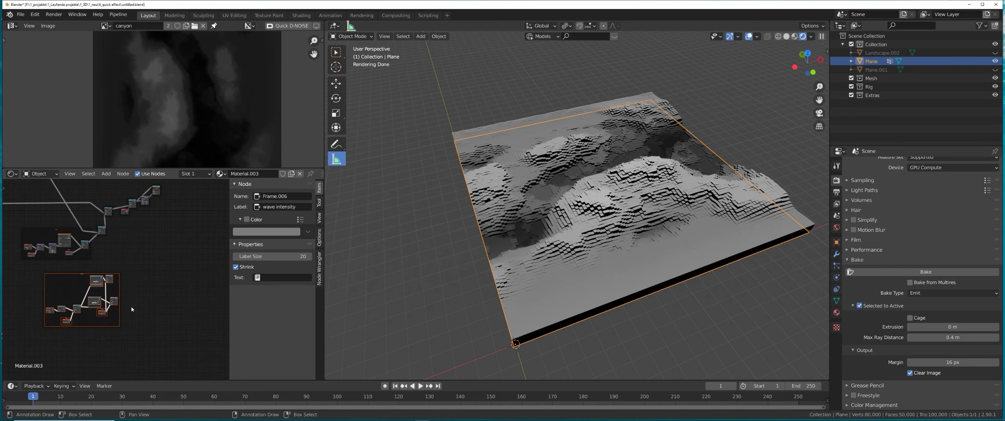
key("g")
left_click(161, 307)
Step: Move the final nodes of the chain, including the output, farther from the texture group to make room
scroll(168, 296, "up", 3)
middle_click_drag(167, 201, 141, 242)
left_click_drag(154, 194, 95, 248)
key("g")
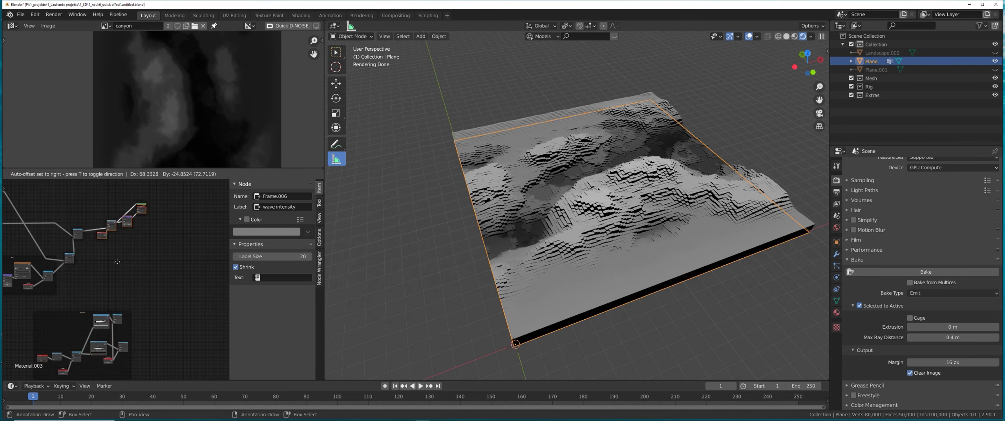
left_click(202, 265)
Step: Preview the Power node of the duplicated base ramp group on the plane through the emission viewer
middle_click_drag(137, 372, 147, 301)
scroll(114, 308, "up", 6)
middle_click_drag(601, 258, 651, 240)
middle_click_drag(164, 305, 153, 292)
scroll(153, 293, "up", 2)
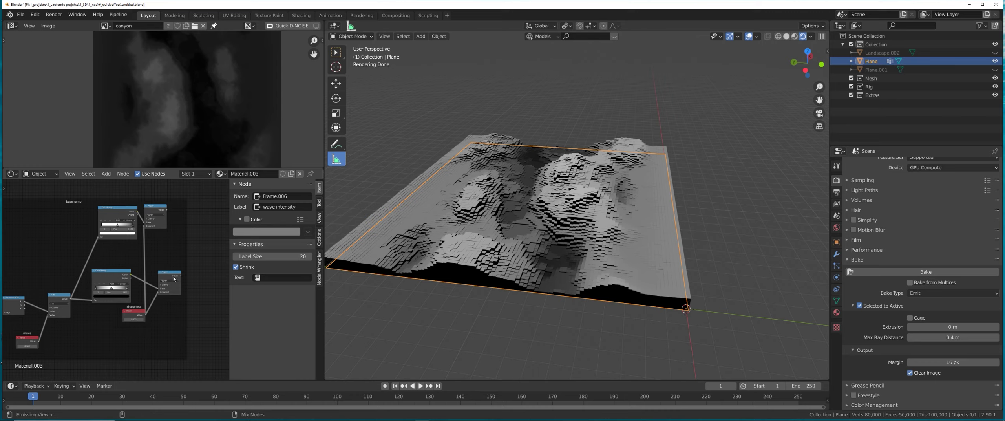
left_click(174, 278, "ctrl+shift")
Step: Slide the previewed ramp across the plane using the "move" value of the duplicated base ramp group
middle_click_drag(81, 318, 136, 305)
scroll(135, 305, "up", 3)
left_click_drag(73, 341, 143, 341)
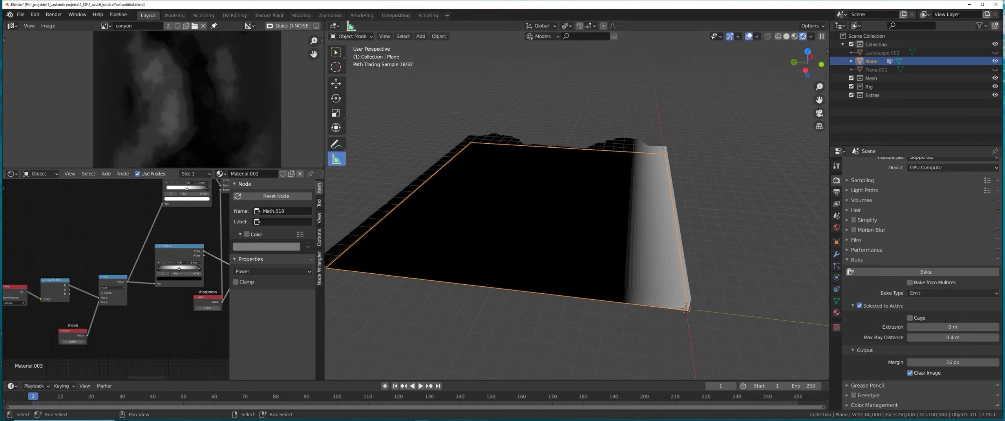
middle_click_drag(439, 275, 459, 283)
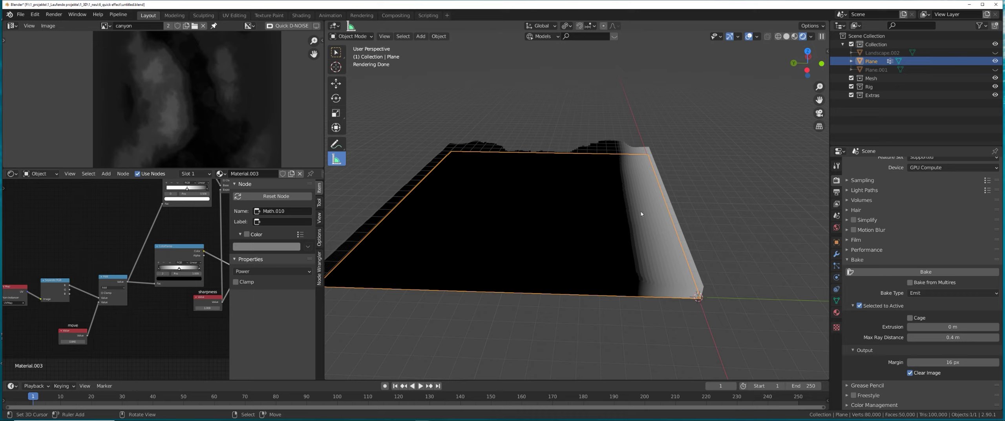
mouse_move(176, 294)
middle_mouse_down()
mouse_move(154, 313)
mouse_move(174, 291)
middle_mouse_up()
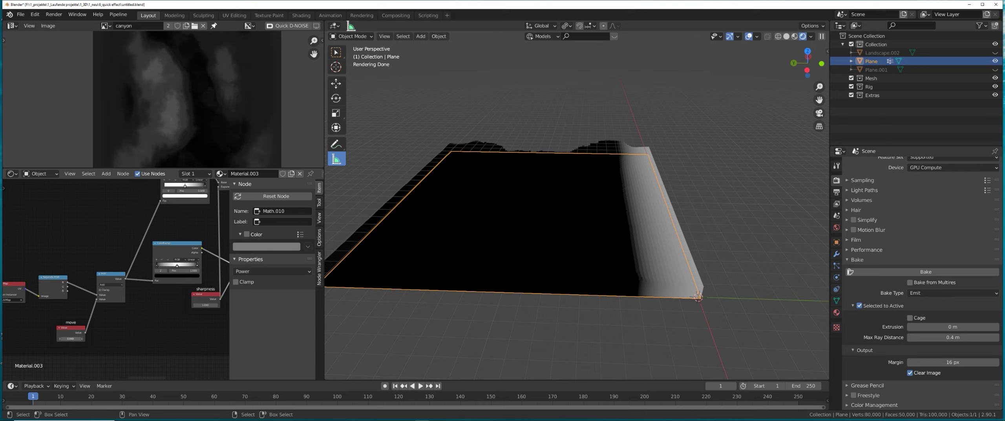
left_click_drag(71, 338, 46, 339)
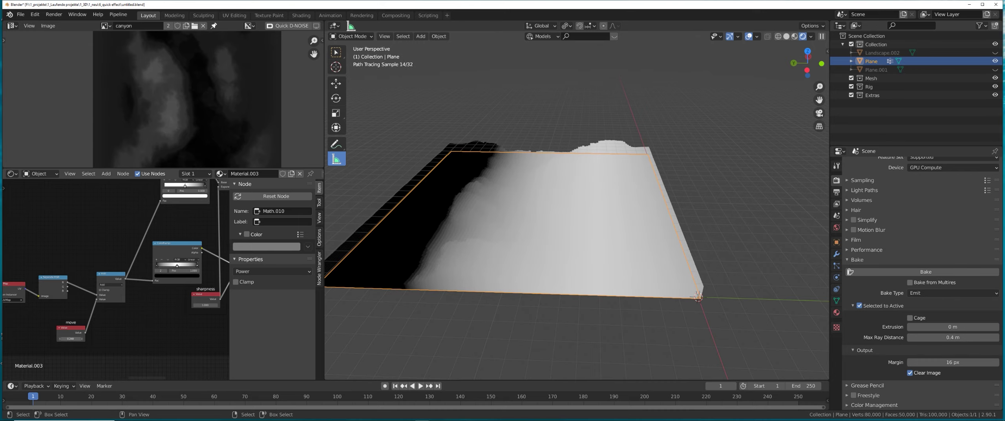
Step: Remove a stop from the duplicated group's lower ColorRamp and rearrange the remaining stops into a black-to-white gradient
middle_click_drag(134, 280, 95, 280)
scroll(138, 267, "up", 1)
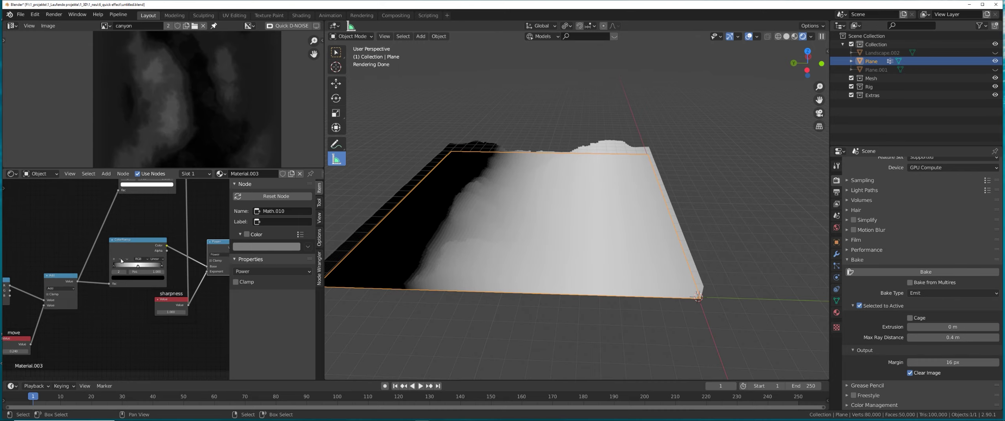
left_click(120, 259)
left_click_drag(115, 267, 160, 270)
left_click_drag(167, 271, 124, 269)
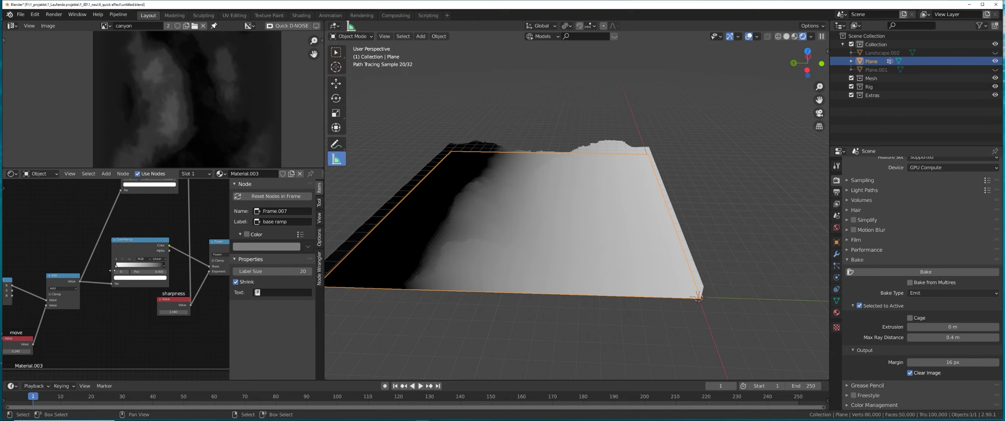
Step: Widen the duplicated base ramp's gradient by shifting its ColorRamp's white stop to position 1.000
middle_click_drag(109, 308, 150, 294)
mouse_move(64, 337)
left_mouse_down()
mouse_move(82, 337)
mouse_move(67, 336)
left_mouse_up()
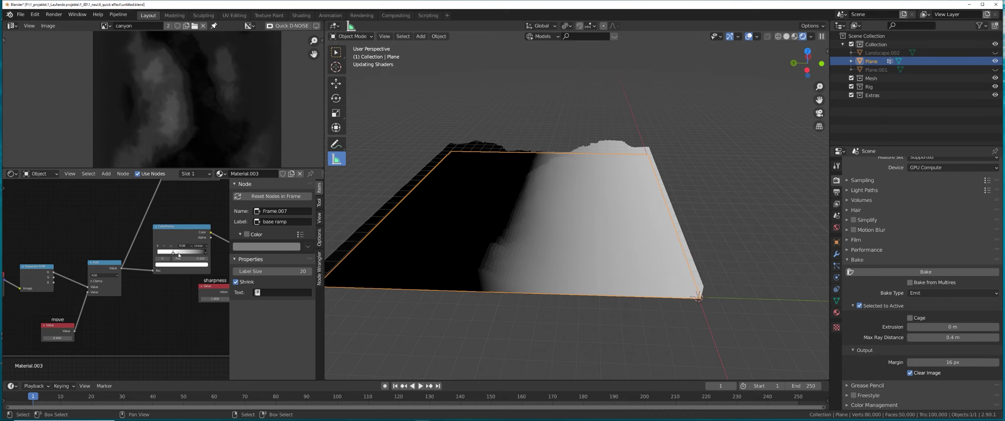
left_click_drag(162, 255, 212, 256)
middle_click_drag(137, 315, 162, 305)
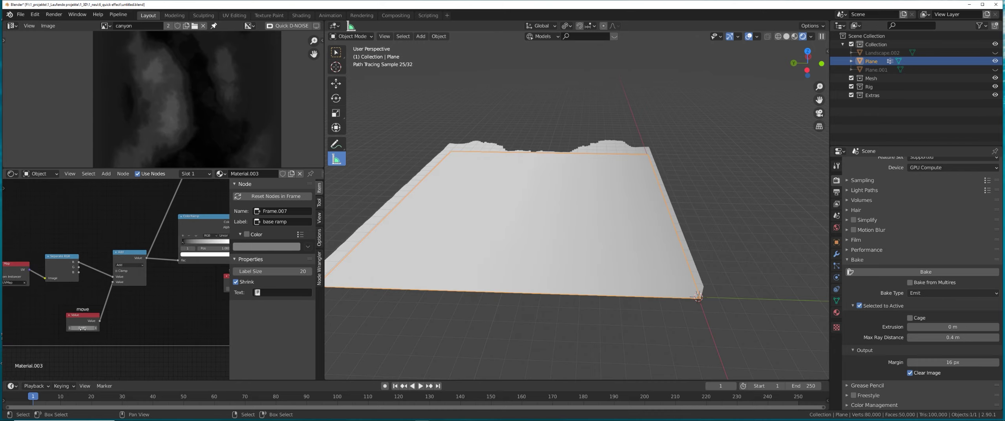
Step: Test how far the duplicated base ramp travels across the plane, then set its "move" value to 0
left_click_drag(82, 328, 126, 328)
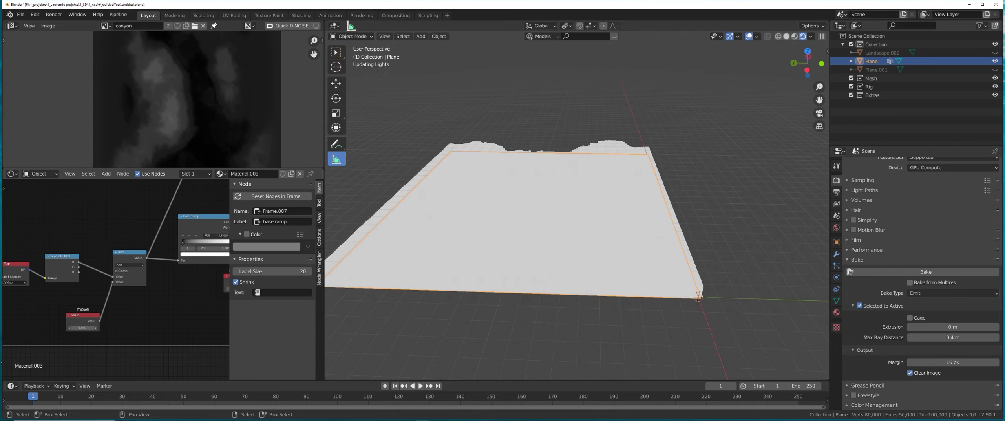
left_click_drag(82, 328, 118, 328)
key("Return")
left_click_drag(85, 328, 73, 328)
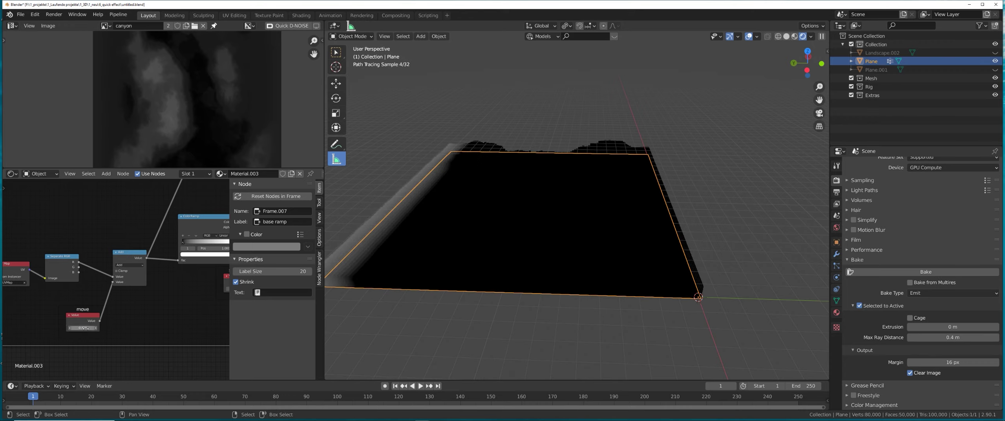
type("0")
key("Return")
Step: Delete the upper ColorRamp and its neighbouring math node from the duplicated base ramp group
scroll(78, 324, "down", 5)
middle_click_drag(189, 260, 131, 286)
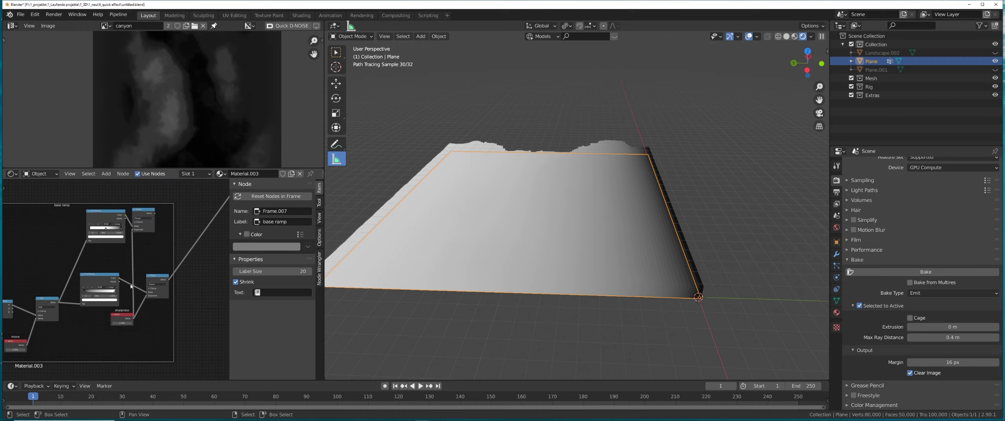
left_click(148, 214)
left_click(111, 216, "shift")
key("x")
scroll(108, 242, "down", 6)
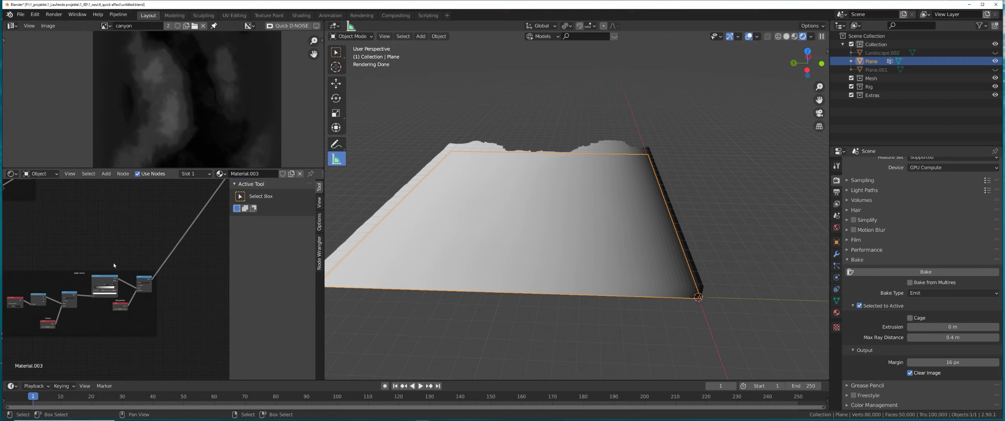
Step: Move the entire duplicated base ramp group closer to the main node chain, below the texture nodes
middle_click_drag(109, 243, 138, 253)
left_click_drag(170, 272, 58, 331)
key("g")
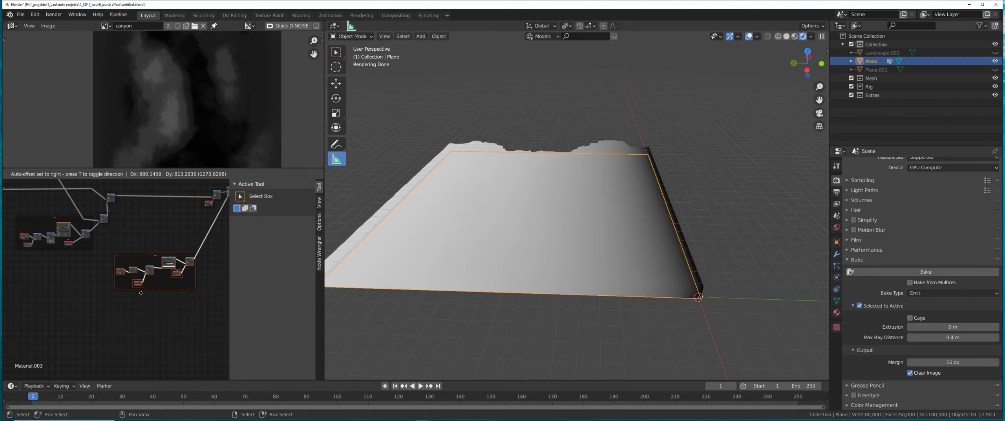
left_click(184, 258)
Step: Duplicate the chain's last Add node, insert the copy into the link after it, and set it to Multiply
scroll(184, 258, "up", 2)
middle_click_drag(163, 196, 97, 261)
scroll(96, 261, "up", 4)
middle_click_drag(31, 244, 67, 233)
left_click(60, 228)
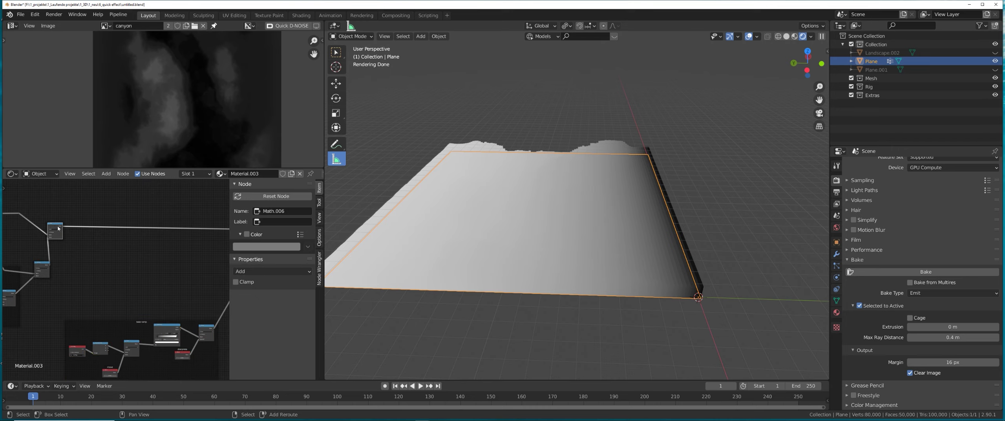
key("shift+d")
left_click(146, 232)
scroll(107, 277, "up", 2)
left_click(120, 235)
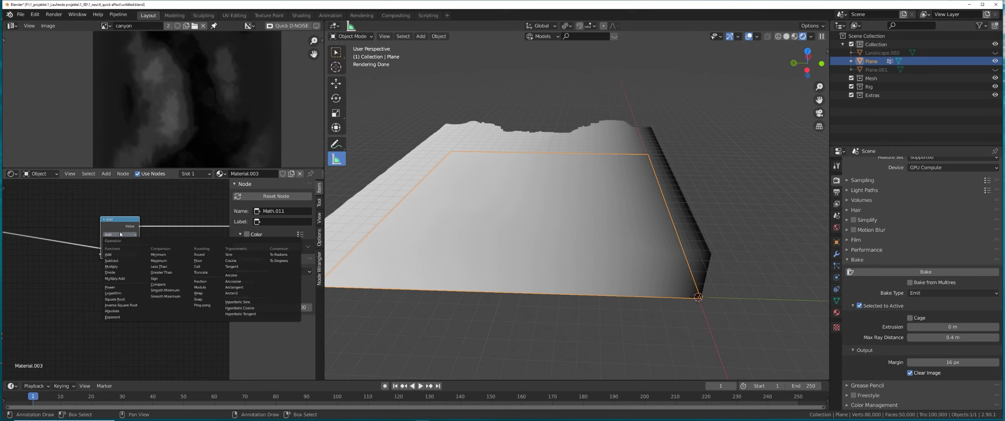
left_click(117, 266)
Step: Reposition the duplicated base ramp group and connect its Power output to the second value of the new Multiply node
scroll(125, 251, "down", 6)
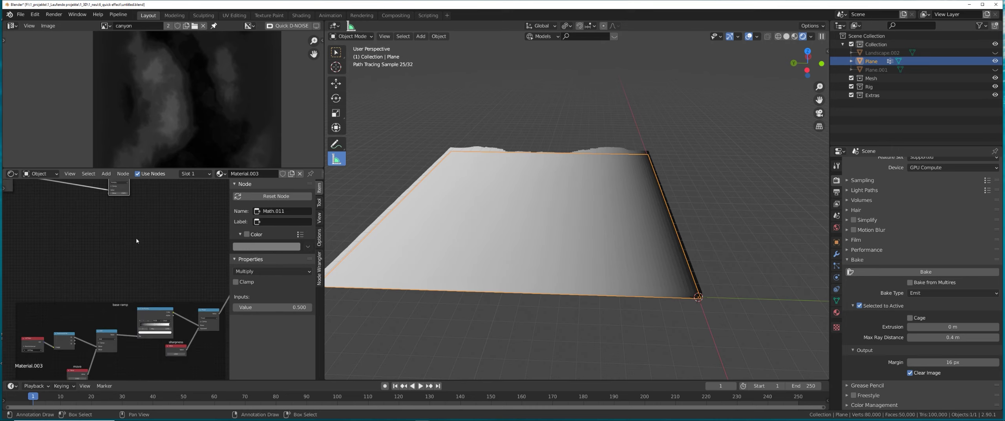
left_click(169, 303)
left_click_drag(169, 303, 116, 290)
scroll(151, 300, "up", 4)
middle_click_drag(150, 299, 165, 330)
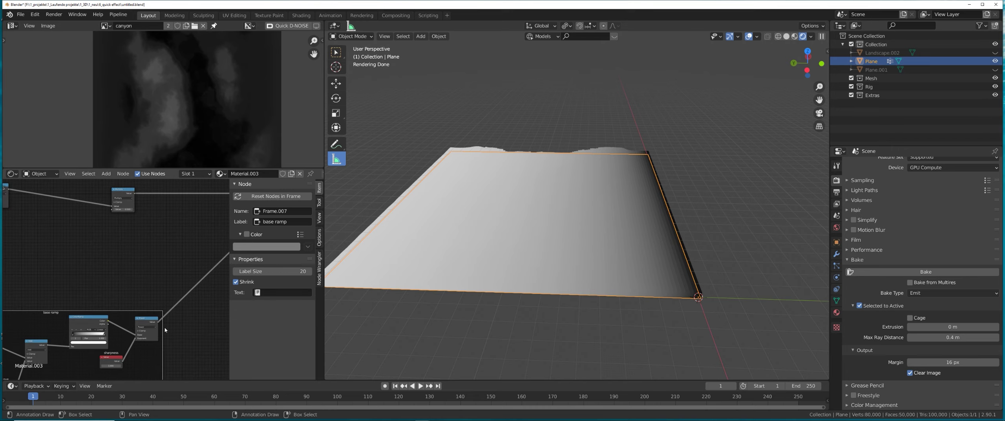
left_click(157, 321)
left_click_drag(110, 212, 111, 209)
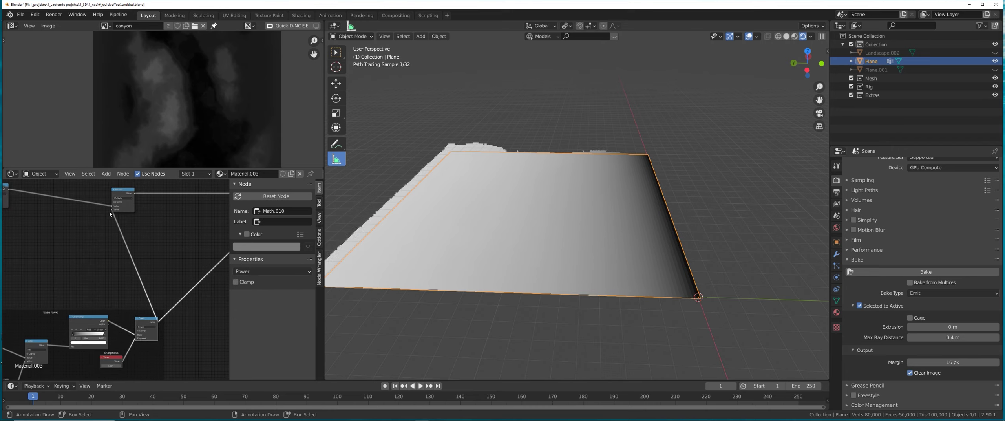
Step: Preview the final clamped Multiply node on the plane through the emission viewer
scroll(189, 216, "down", 4)
middle_click_drag(188, 216, 68, 244)
left_click(138, 233, "ctrl+shift")
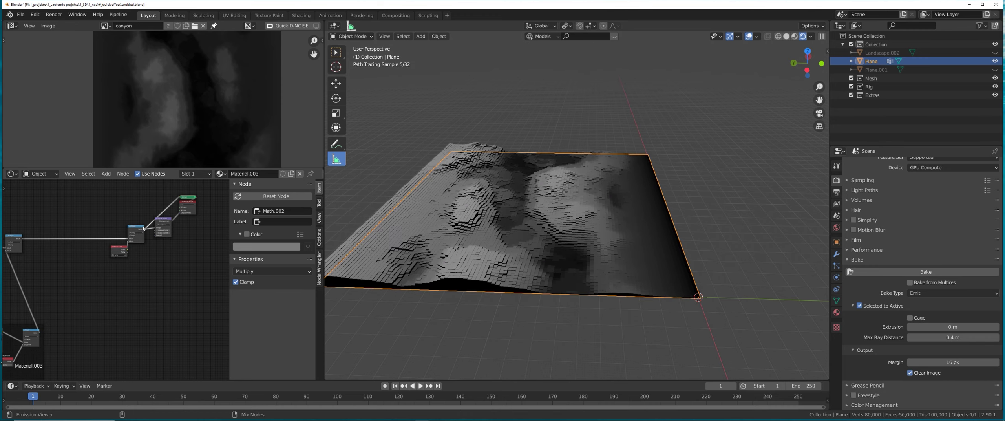
Step: Try shifting the second base ramp with its "move" value, and undo the change
middle_click_drag(100, 306, 220, 240)
middle_click_drag(89, 292, 117, 270)
scroll(116, 270, "up", 1)
scroll(117, 270, "up", 3)
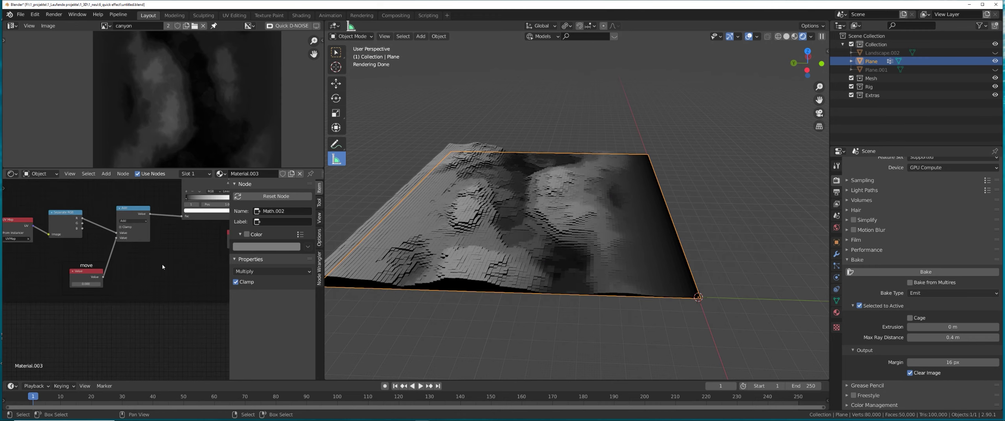
left_click_drag(68, 293, 141, 293)
scroll(156, 271, "down", 2)
middle_click_drag(156, 271, 123, 286)
key("ctrl+z")
Step: Preview the second base ramp's ColorRamp, followed by the new Multiply node that combines it with the terrain
left_click(140, 232, "ctrl+shift")
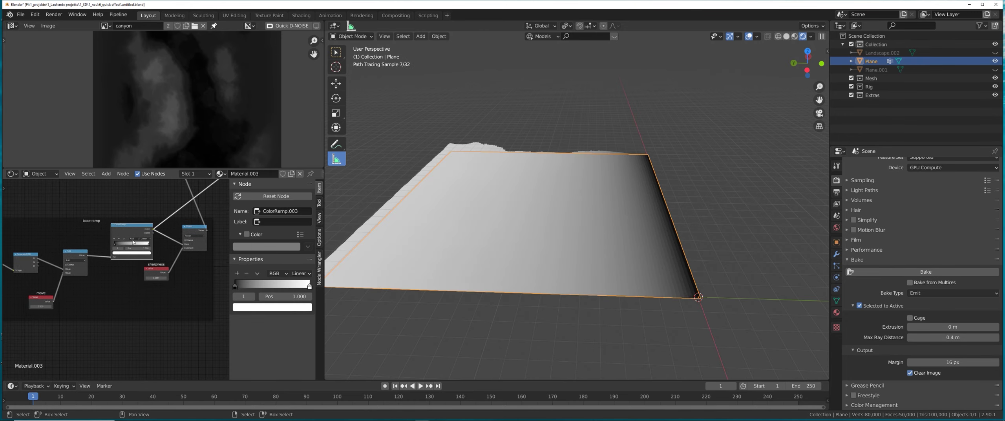
scroll(140, 232, "down", 1)
mouse_move(140, 232)
middle_mouse_down()
mouse_move(145, 281)
mouse_move(125, 232)
middle_mouse_up()
left_click(134, 204, "ctrl+shift")
Step: Test how the second base ramp's "move" value masks the previewed terrain
middle_click_drag(56, 349, 141, 286)
scroll(119, 332, "up", 1)
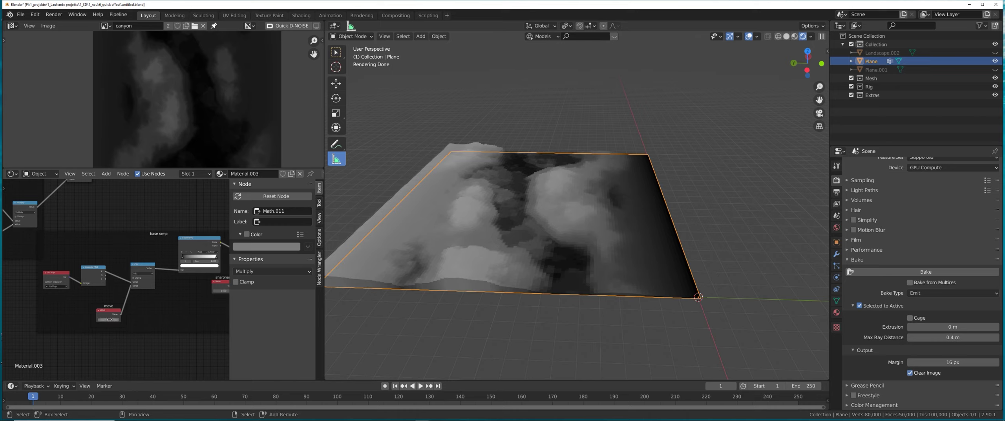
left_click_drag(109, 319, 141, 319)
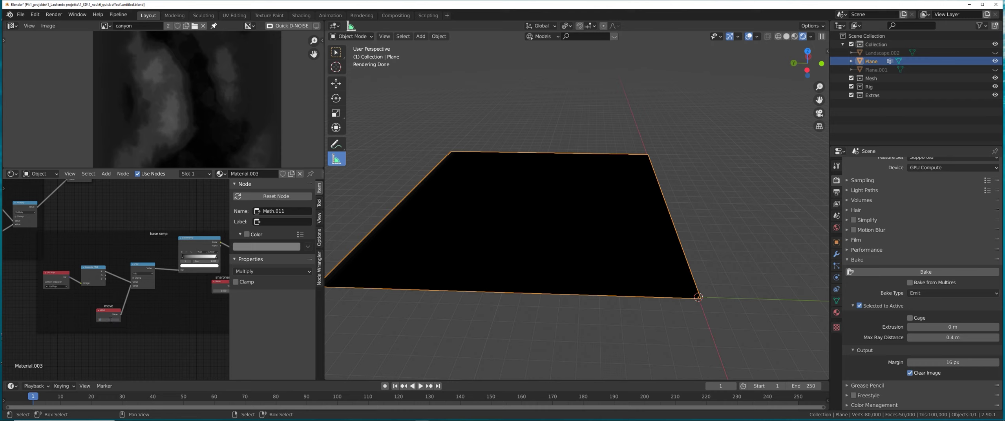
key("Return")
Step: Switch the emission preview back to the clamped Multiply node at the end of the chain
scroll(128, 316, "down", 2)
middle_click_drag(224, 191, 89, 284)
middle_click_drag(185, 265, 143, 264)
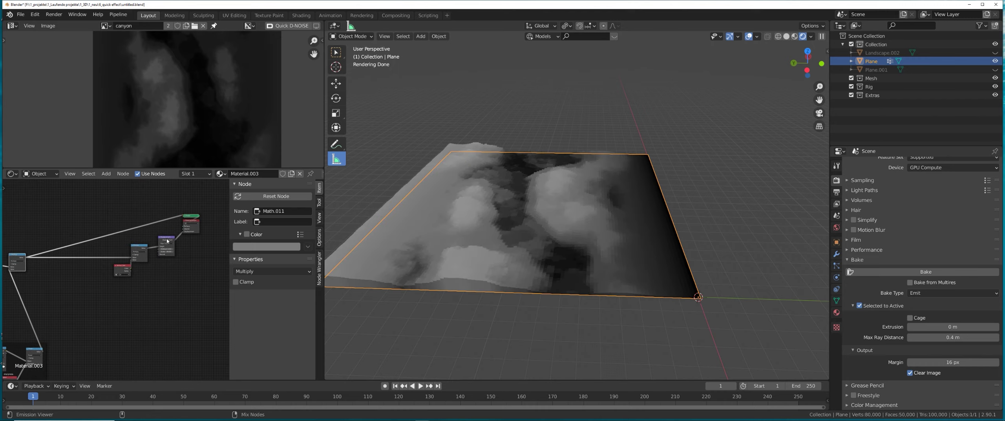
left_click(167, 240, "ctrl+shift")
left_click(138, 250, "ctrl+shift")
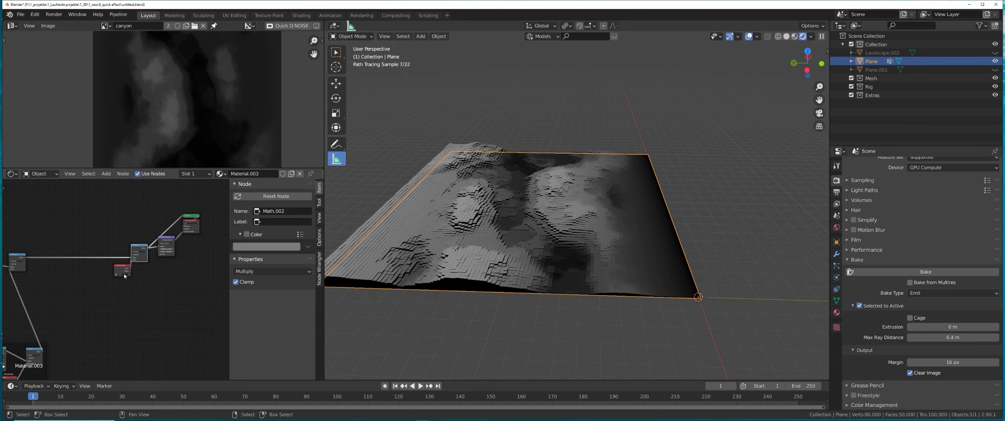
Step: Try a slight shift of the second base ramp over the terrain and reset its "move" value to 0
middle_click_drag(98, 331, 206, 242)
scroll(85, 304, "up", 6)
middle_click_drag(86, 305, 186, 285)
scroll(88, 320, "up", 3)
mouse_move(87, 306)
left_mouse_down("shift")
mouse_move(98, 306)
mouse_move(40, 305)
mouse_move(106, 306)
left_mouse_up("shift")
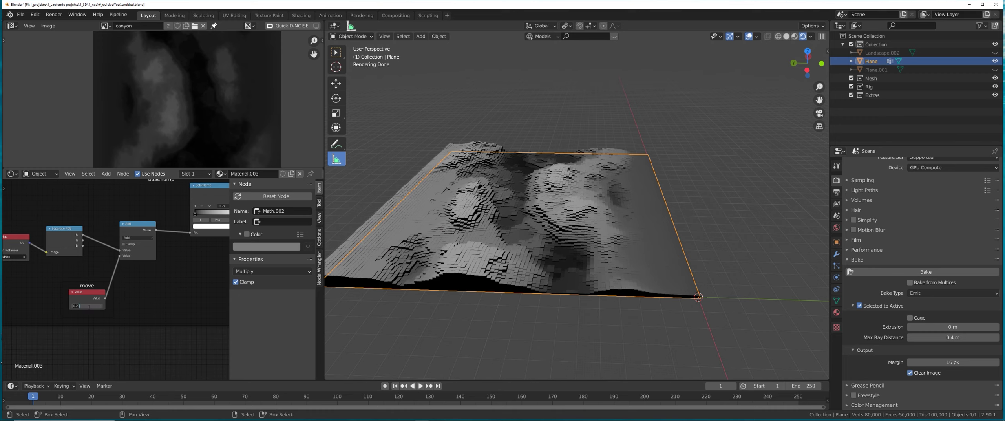
key("BackSpace")
key("Return")
Step: Raise the second base ramp's "move" value to extend the displaced terrain across the plane
scroll(126, 294, "down", 4)
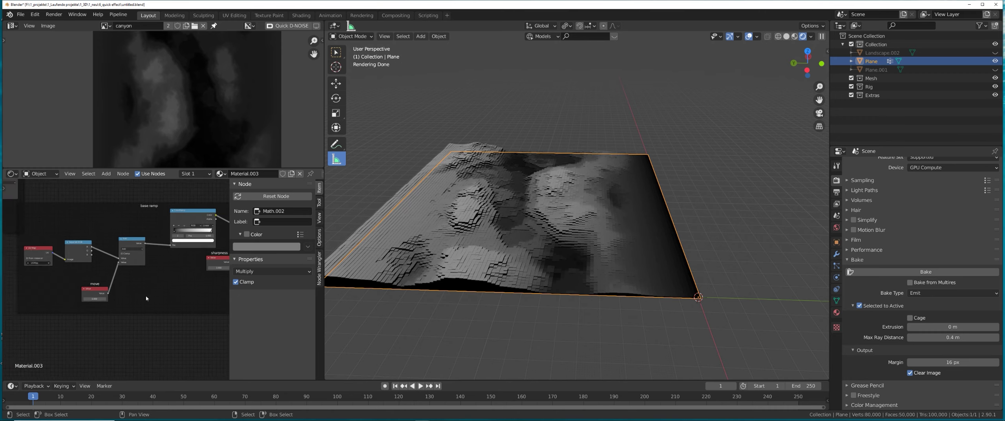
scroll(175, 287, "up", 3)
middle_click_drag(180, 284, 125, 298)
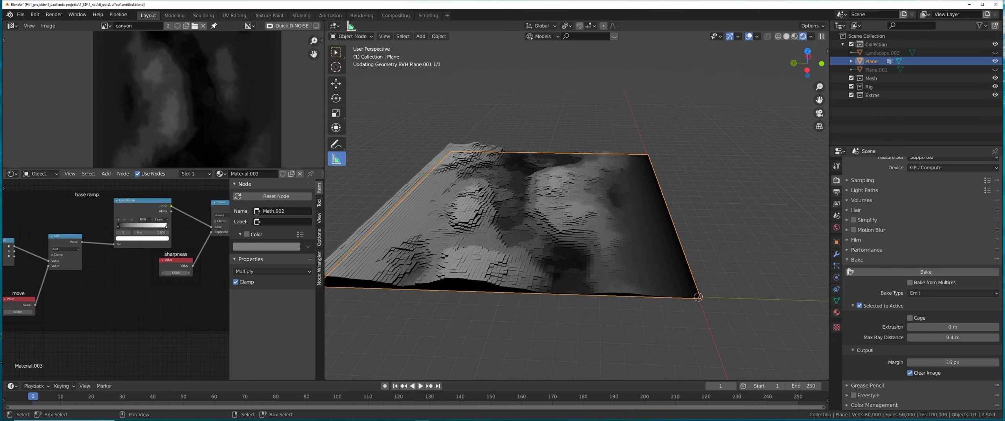
middle_click_drag(55, 304, 138, 277)
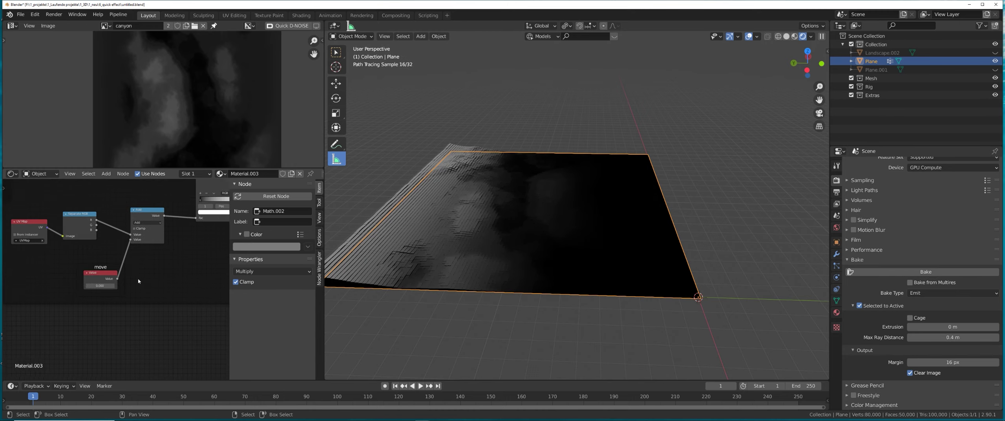
scroll(96, 285, "up", 2)
left_click_drag(97, 286, 123, 285)
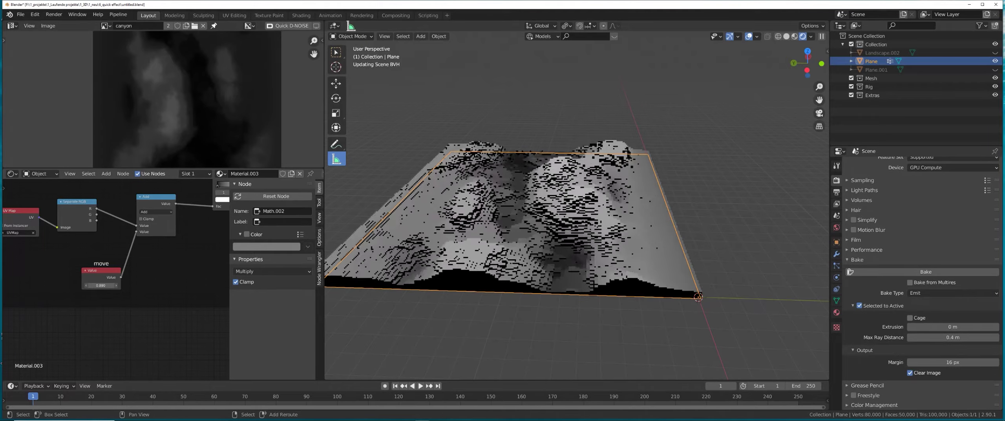
Step: Set the second base ramp's "sharpness" value to 50 for a steeper edge
middle_click_drag(172, 285, 53, 305)
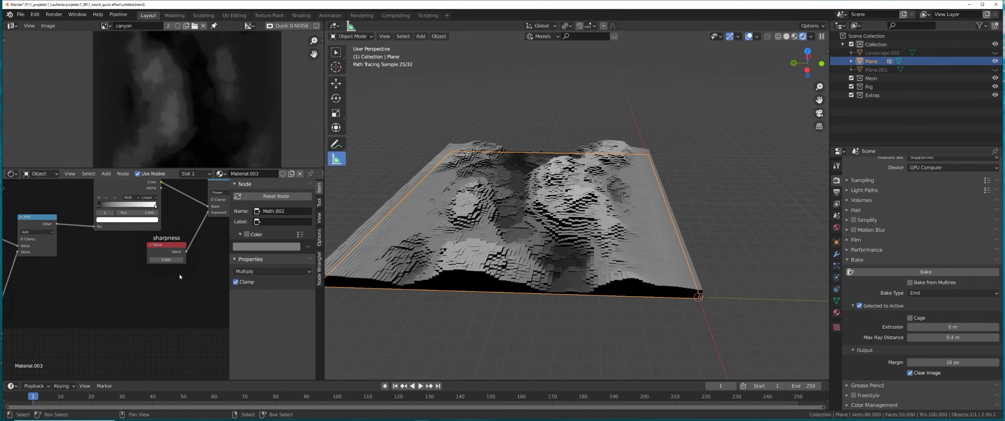
left_click_drag(166, 259, 256, 259)
left_click_drag(166, 259, 131, 259)
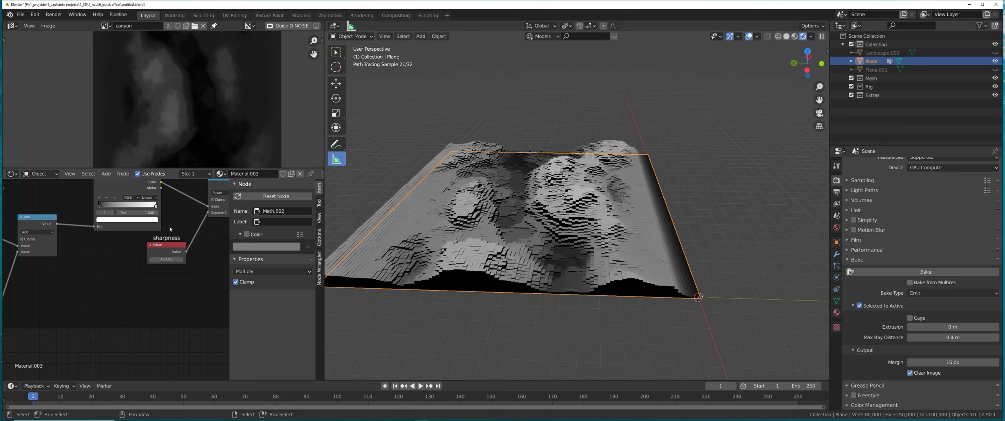
Step: Add a reroute point to the link between the second base ramp's Power node and the new Multiply node, and reposition it
middle_click_drag(170, 229, 97, 271)
middle_click_drag(106, 190, 162, 281)
scroll(162, 282, "down", 7)
middle_click_drag(156, 247, 151, 268)
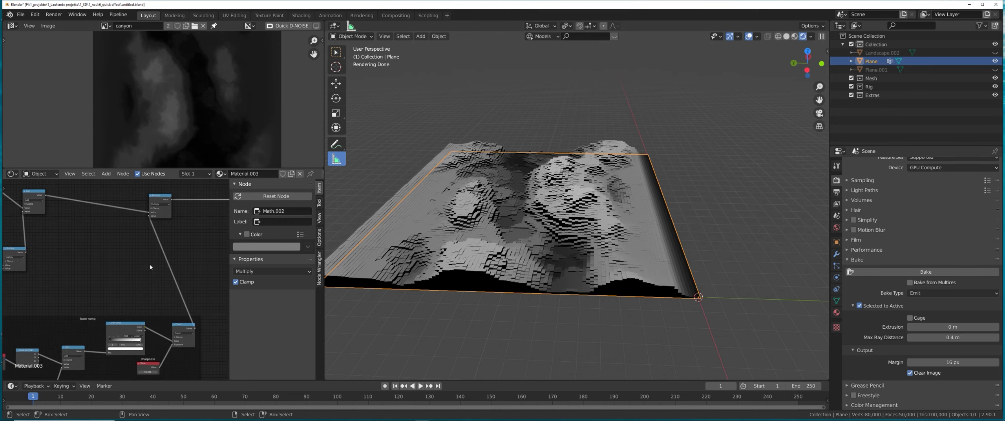
key("shift+a")
left_click(151, 268)
type("rer")
left_click(164, 280)
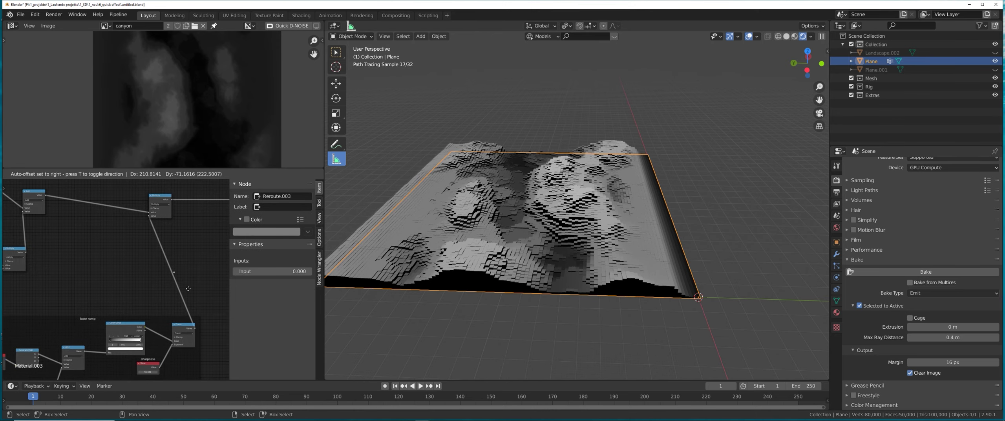
left_click(188, 289)
key("g")
left_click(173, 309)
Step: Connect the second ColorRamp's Color output directly to the reroute point, bypassing the Power node
scroll(138, 315, "up", 6)
middle_click_drag(138, 315, 104, 290)
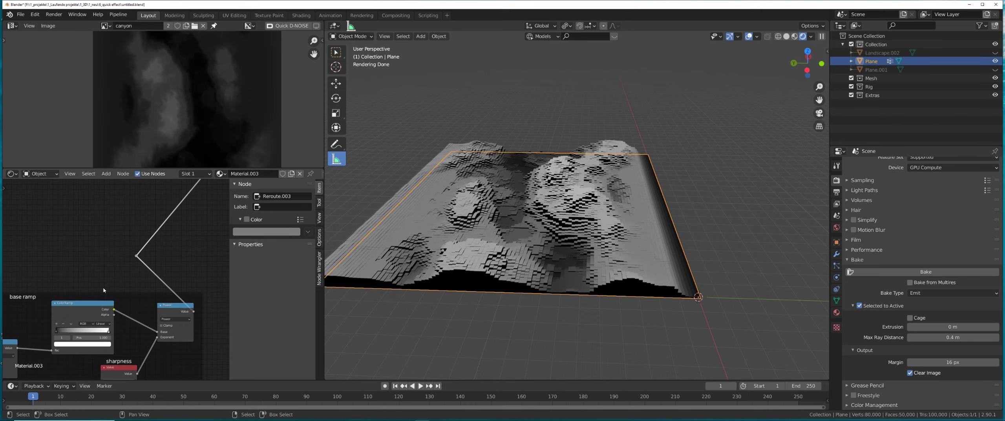
left_click_drag(114, 309, 137, 257)
Step: Set the second base ramp's "move" value back to 0 with the ColorRamp driving the mask directly
middle_click_drag(61, 336, 112, 279)
scroll(112, 278, "up", 6)
mouse_move(104, 270)
left_mouse_down()
mouse_move(137, 273)
mouse_move(102, 272)
left_mouse_up()
middle_click_drag(117, 324, 220, 312)
middle_click_drag(43, 314, 115, 284)
key("Return")
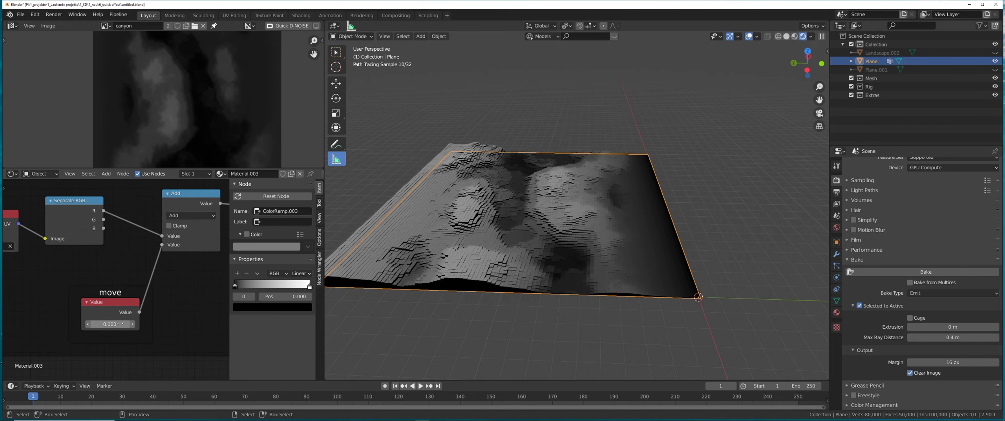
Step: Tighten the second base ramp's gradient by moving its ColorRamp's white stop to position 0.145
middle_click_drag(181, 289, 95, 341)
scroll(96, 341, "down", 4)
middle_click_drag(172, 254, 117, 233)
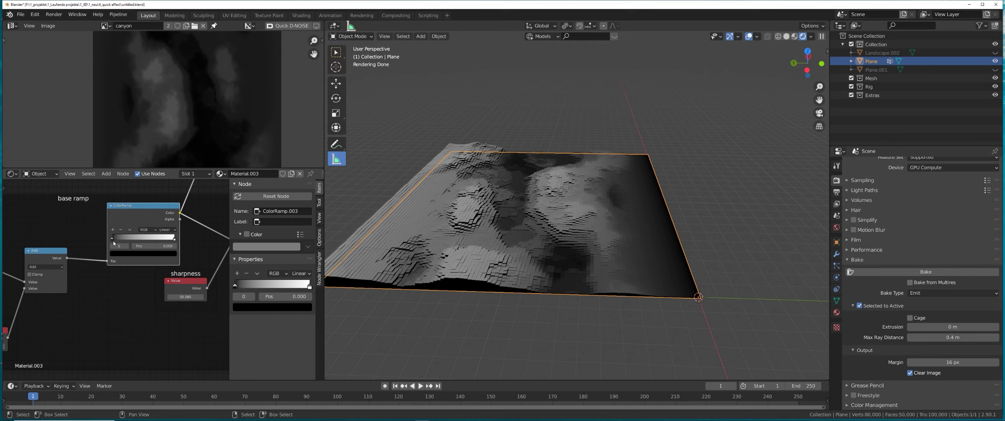
mouse_move(112, 239)
left_mouse_down()
mouse_move(151, 241)
mouse_move(117, 251)
left_mouse_up()
Step: Slide the second base ramp's "move" value upward to test the mask, and reset it to 0
middle_click_drag(76, 304, 198, 232)
scroll(114, 279, "up", 1)
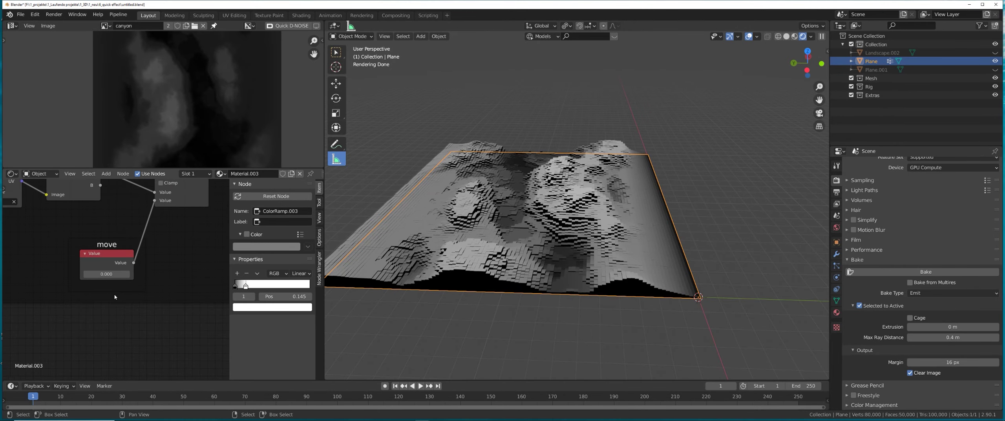
left_click_drag(106, 274, 135, 274)
left_click(110, 274)
type("0.33")
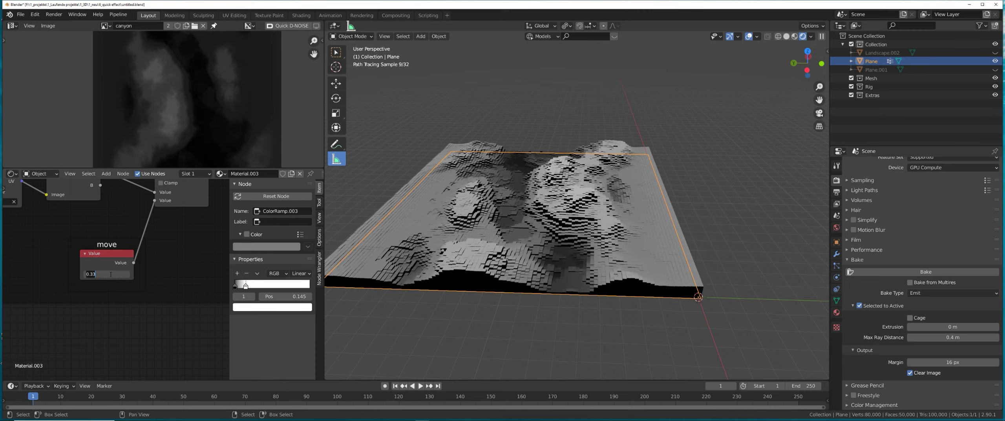
key("Return")
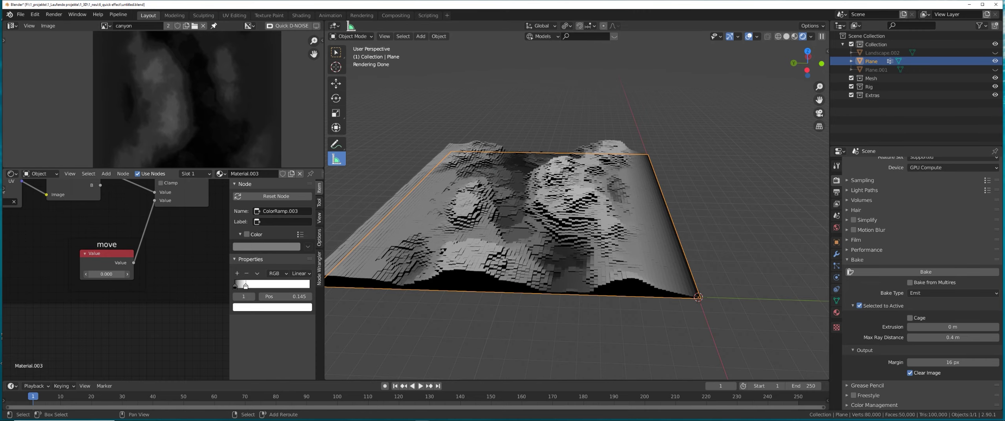
Step: Set the second base ramp's "move" value to 0.2
left_click_drag(106, 274, 114, 274)
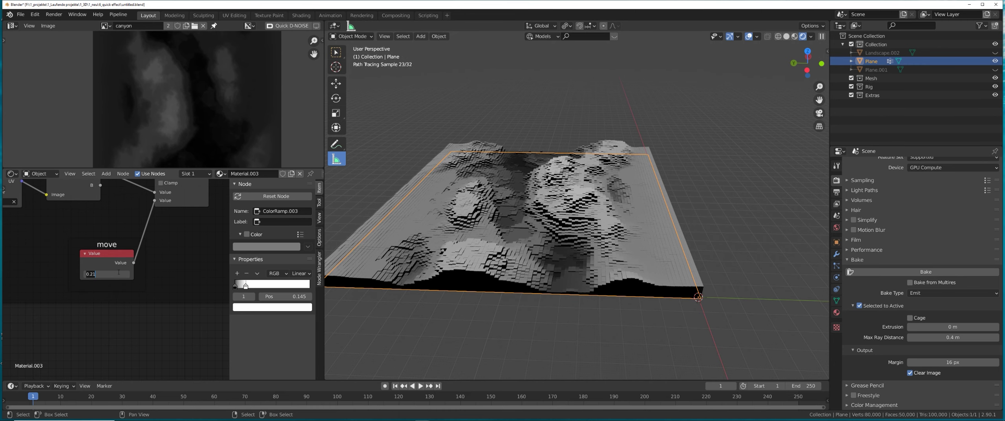
type(".2")
key("Return")
Step: Set the "move" value of the first base ramp, which drives the waves, to 0
scroll(137, 251, "down", 6)
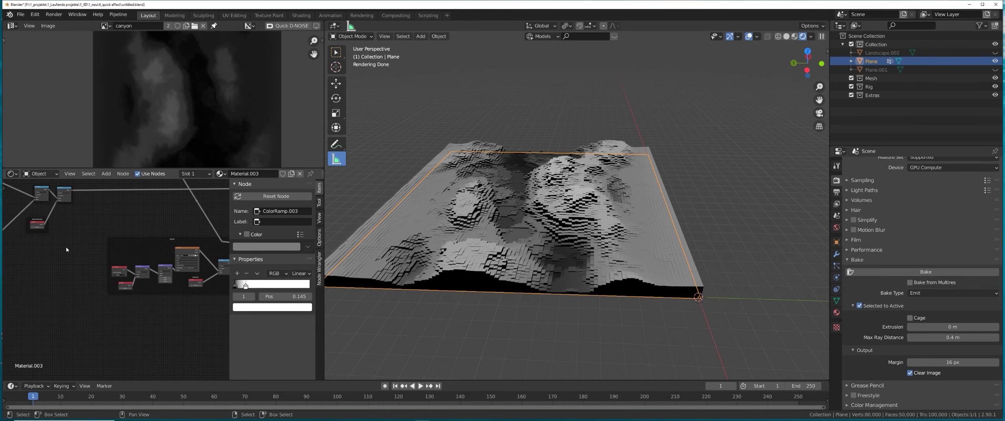
middle_click_drag(66, 249, 220, 255)
scroll(114, 273, "up", 2)
scroll(147, 276, "up", 4)
middle_click_drag(85, 271, 141, 269)
key("Return")
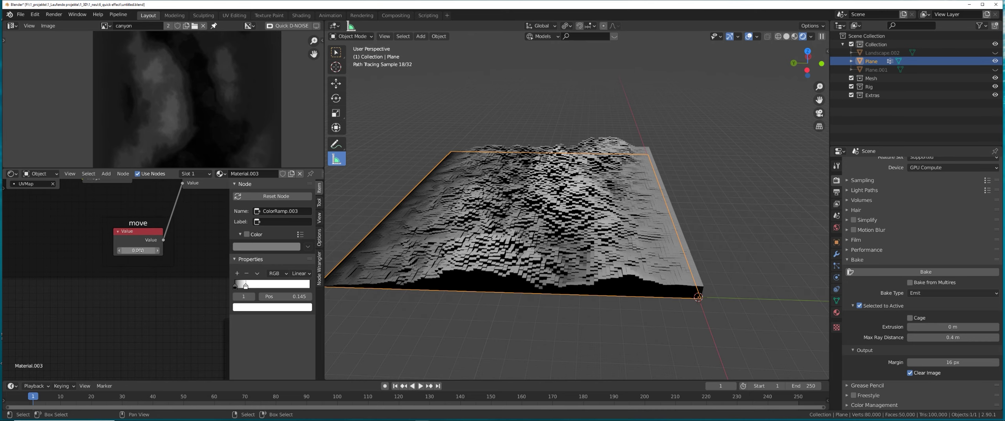
Step: Run the first base ramp's "move" value up to 1 and back down, and set it to -1
left_click_drag(141, 250, 222, 250)
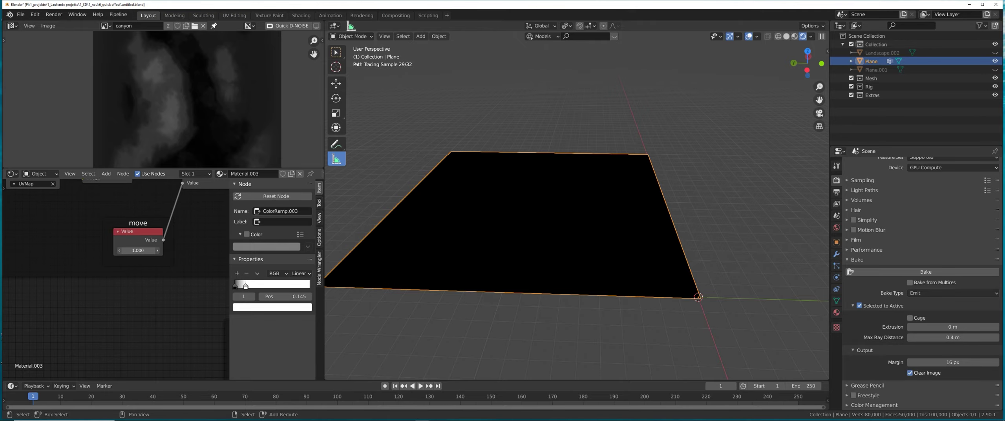
left_click_drag(223, 250, 51, 250)
left_click(142, 252)
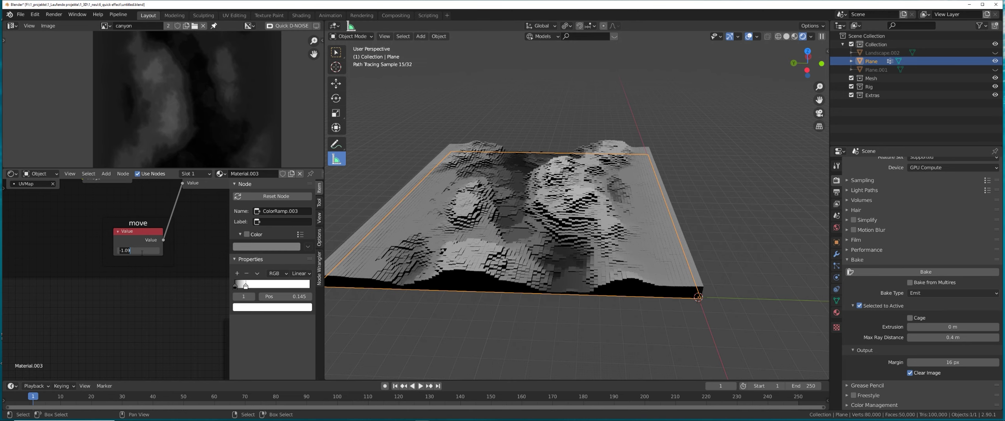
type("-1")
key("Return")
middle_click_drag(135, 244, 132, 251)
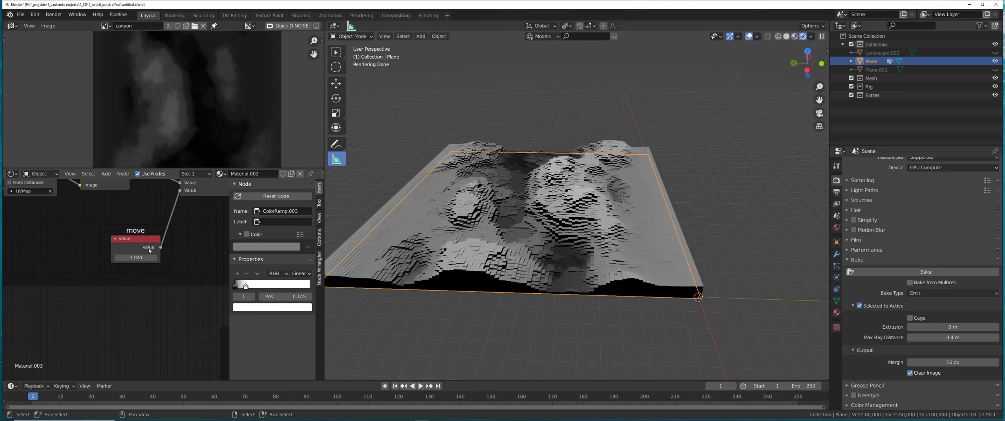
Step: Make the "move" Value node a group, delete the Value node inside it, and link Group Input straight to Group Output's Value
left_click(136, 249)
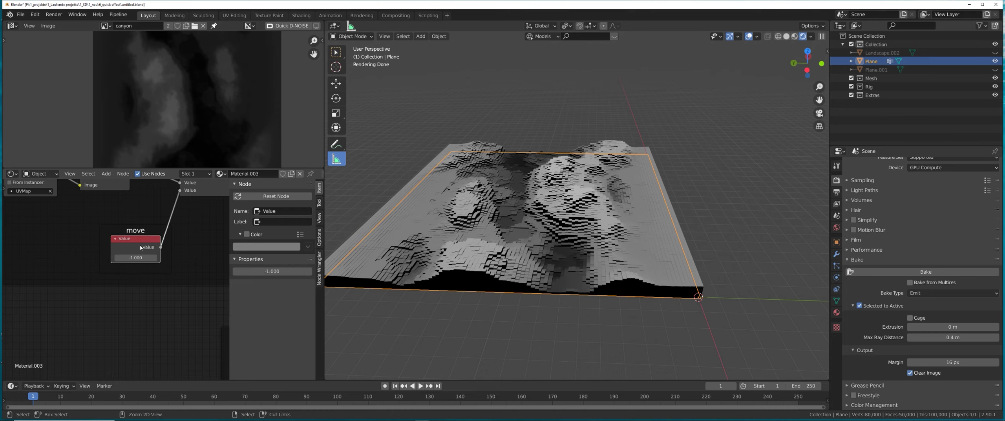
key("ctrl+g")
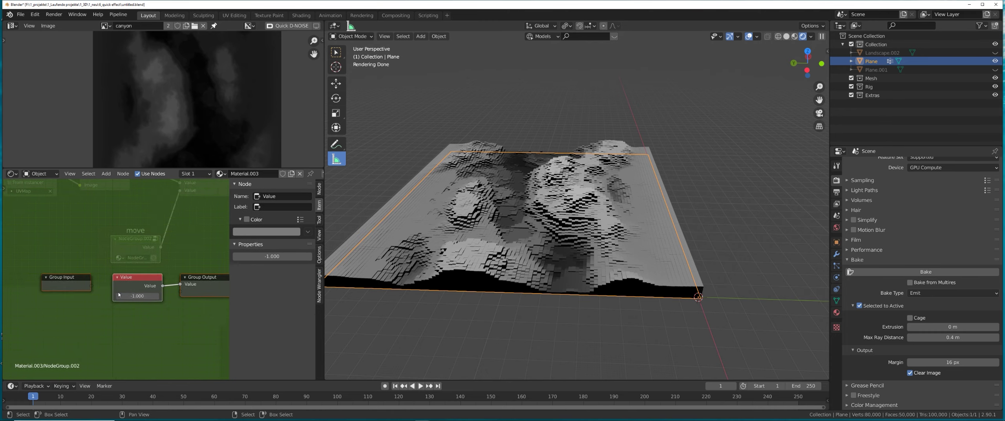
left_click_drag(128, 288, 128, 288)
left_click(131, 285)
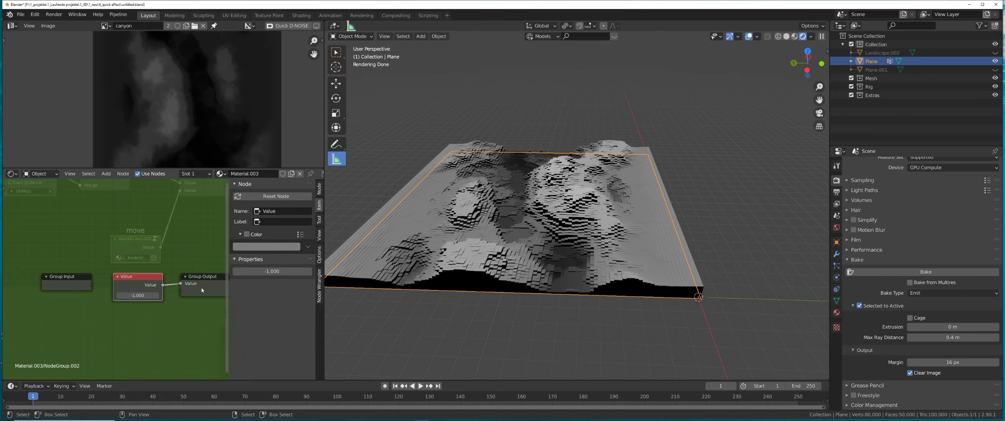
key("x")
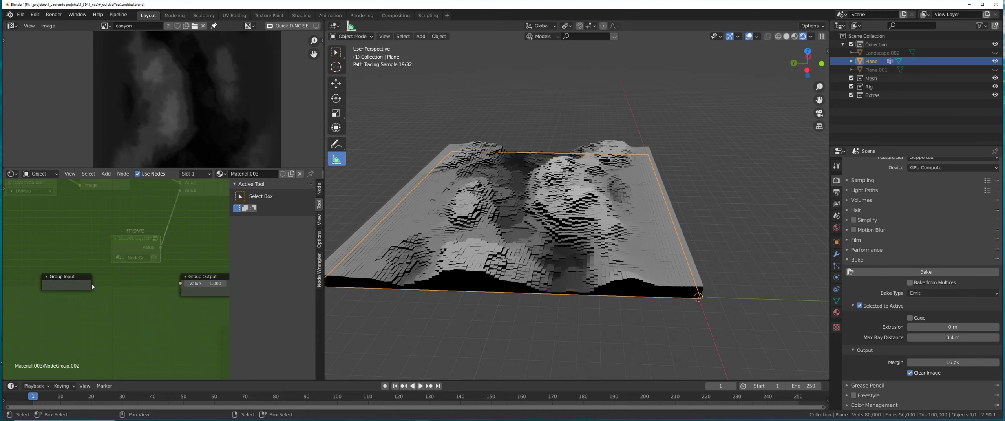
left_click_drag(91, 285, 181, 283)
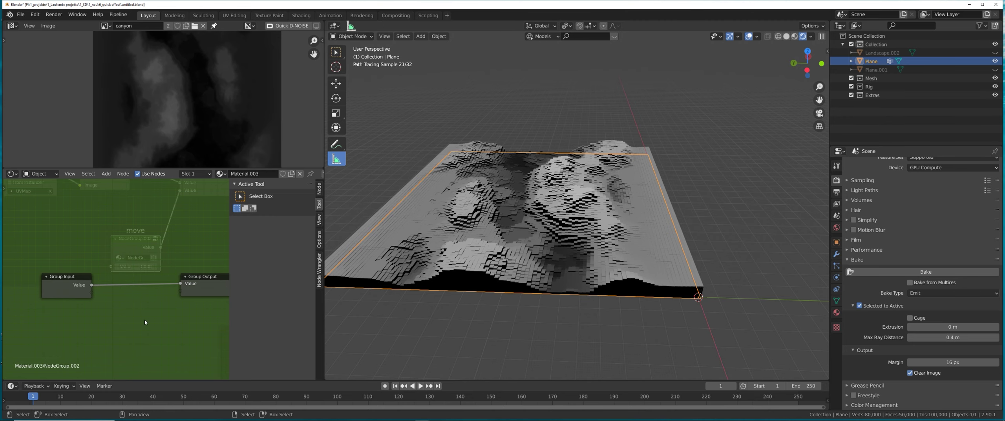
Step: Limit the group's Value input to a minimum of -1 and a maximum of 1, and leave the group
left_click(319, 189)
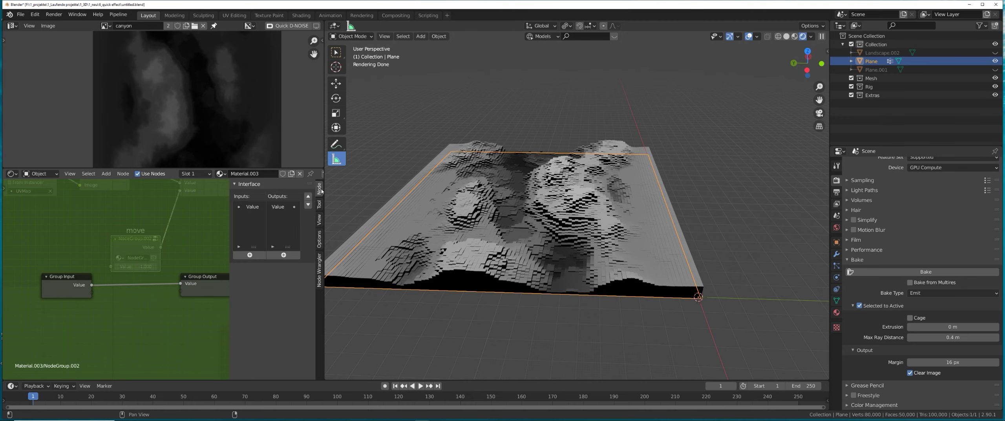
left_click(252, 207)
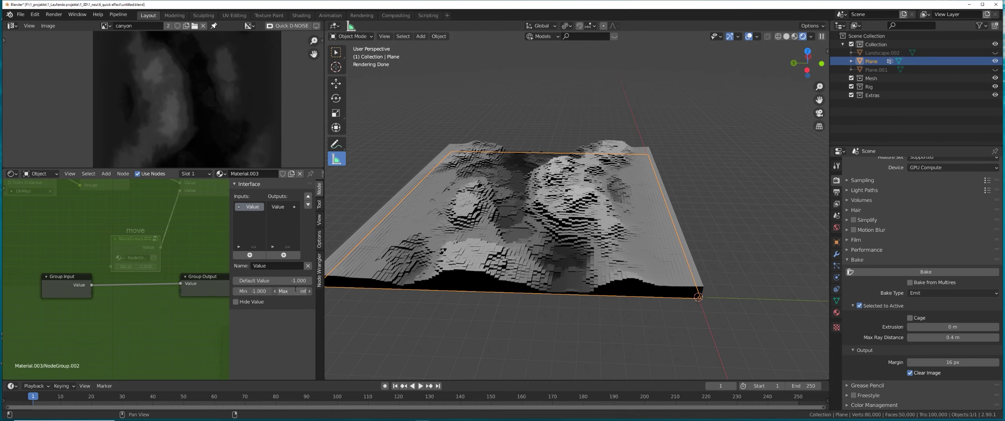
key("Return")
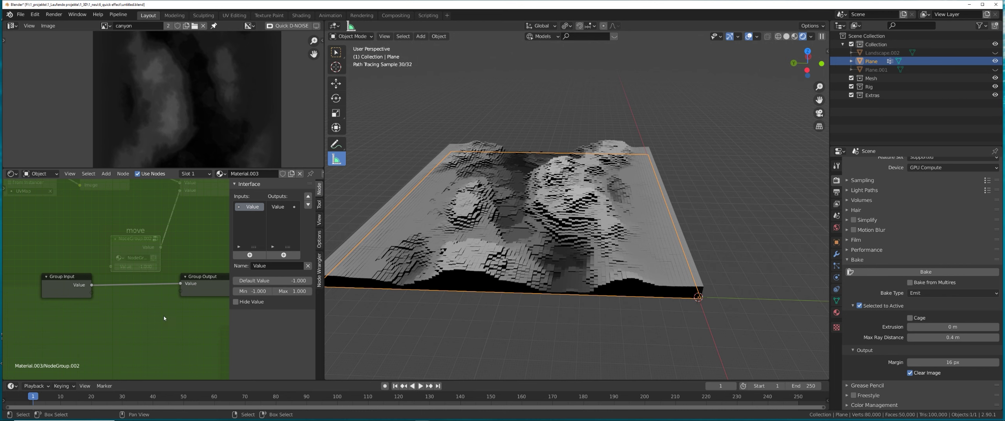
key("Tab")
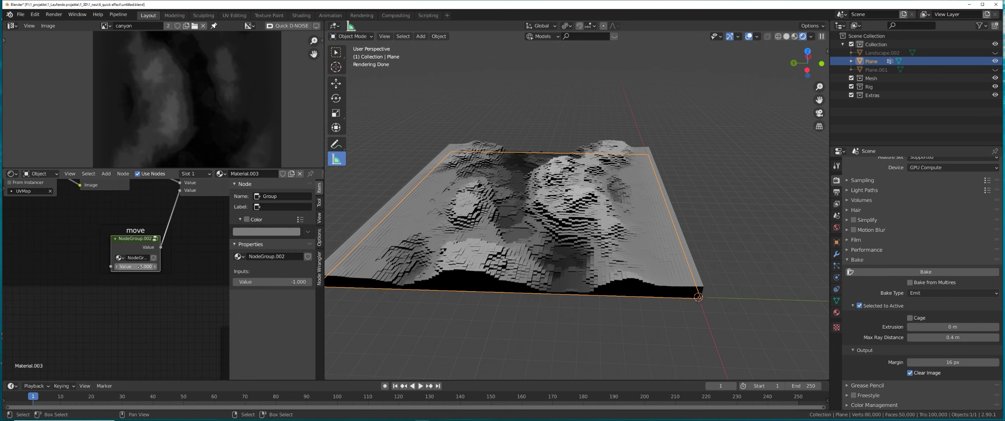
Step: Set the "move" group's value to 0, slide it up to 1, and set the group input's Default Value to 1
key("Return")
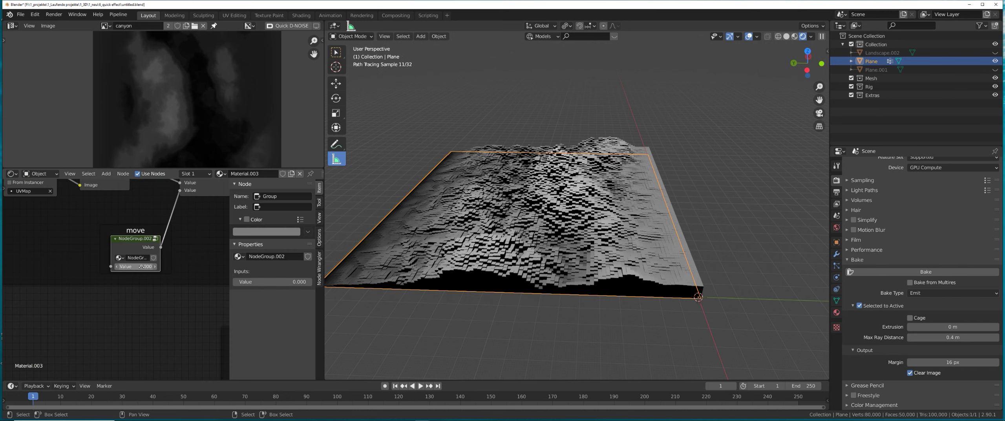
left_click_drag(136, 267, 188, 267)
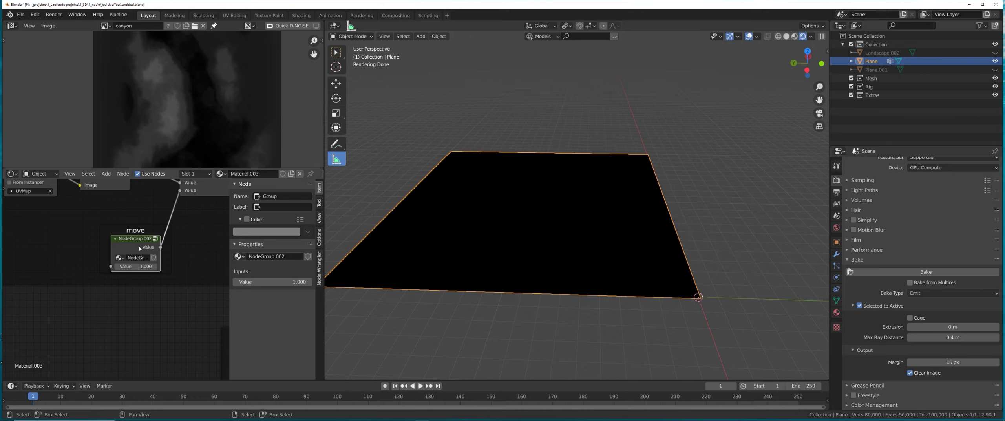
key("Tab")
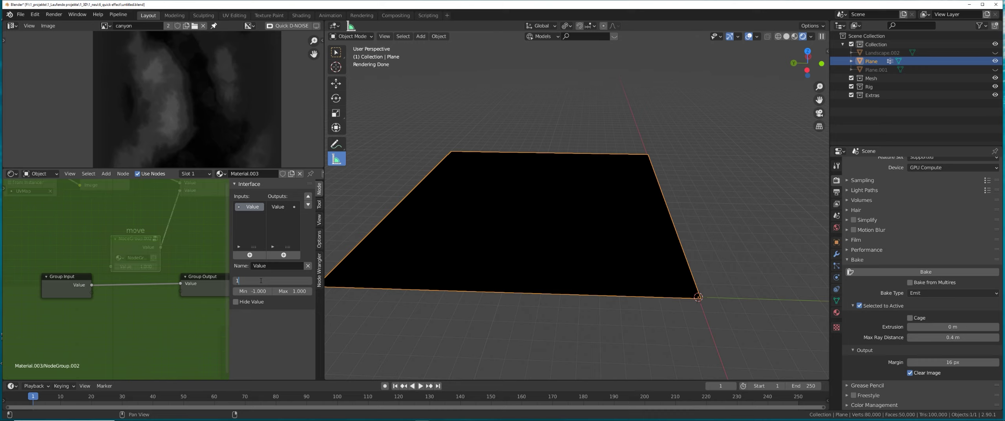
key("Return")
key("Tab")
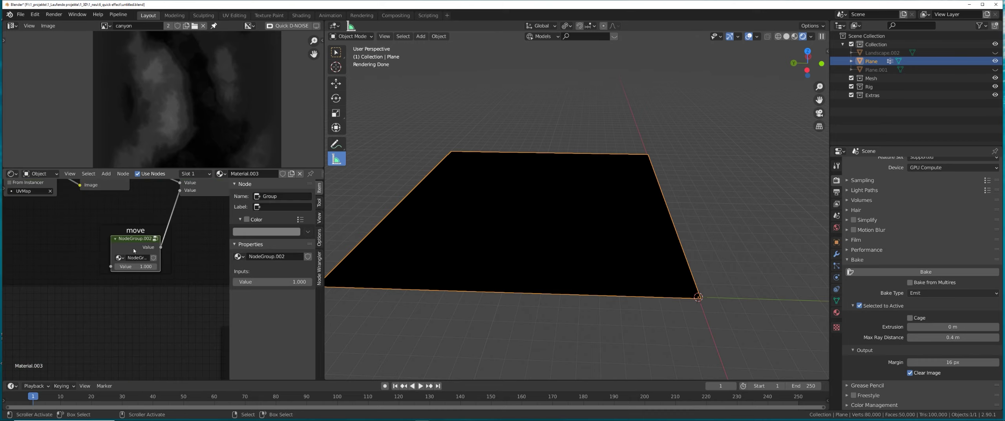
key("Tab")
key("Tab")
Step: Slide the "move" group's Value down to -1, and adjust it to -0.9
left_click_drag(139, 266, 20, 266)
scroll(195, 294, "down", 9)
middle_click_drag(196, 292, 102, 306)
scroll(102, 306, "down", 3)
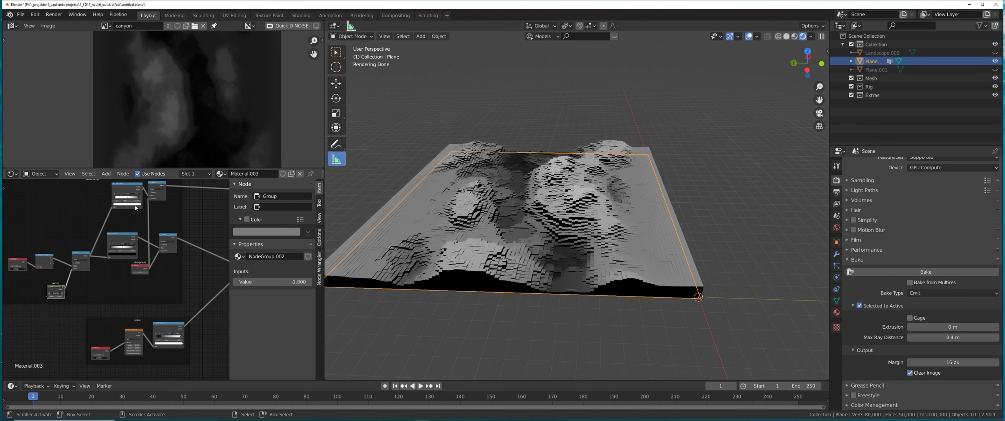
mouse_move(157, 277)
middle_mouse_down()
mouse_move(125, 279)
mouse_move(154, 267)
mouse_move(146, 275)
middle_mouse_up()
scroll(148, 275, "up", 3)
left_click_drag(165, 246, 149, 246)
middle_click_drag(46, 287, 130, 290)
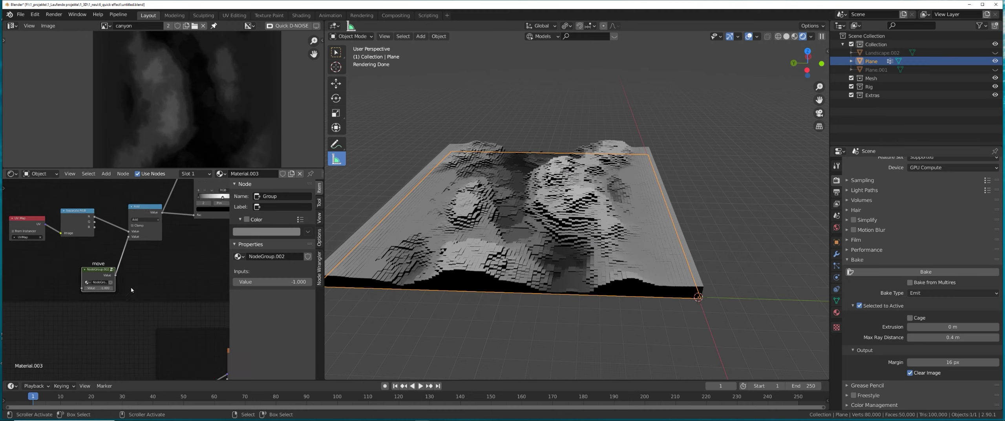
scroll(129, 289, "up", 3)
mouse_move(95, 289)
left_mouse_down()
mouse_move(129, 289)
mouse_move(97, 290)
left_mouse_up()
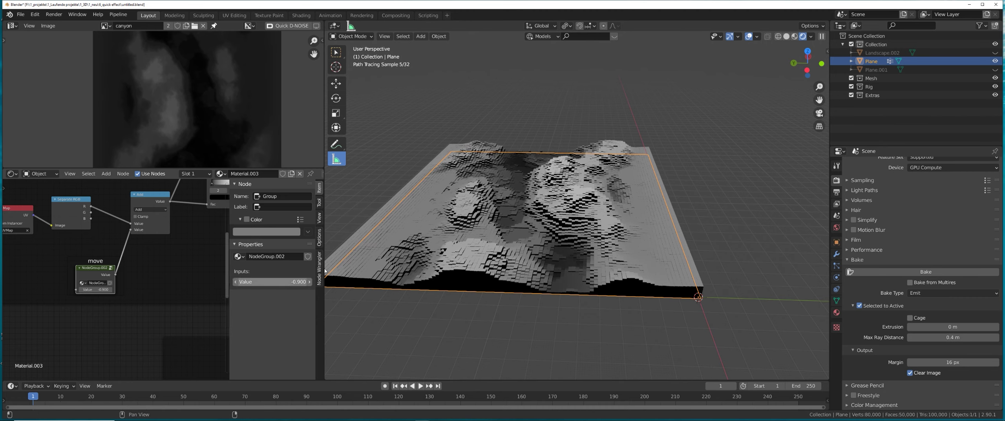
Step: Edit the first base ramp's sharpness value
middle_click_drag(210, 246, 82, 276)
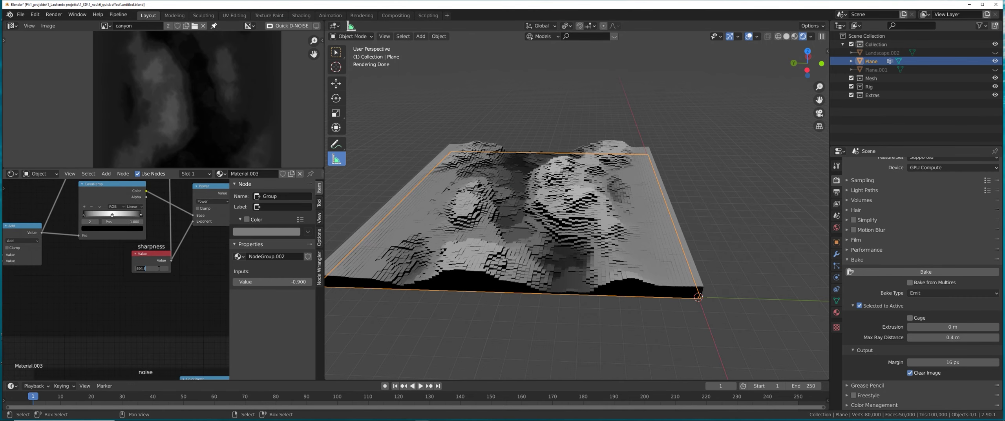
key("Return")
scroll(111, 275, "down", 5)
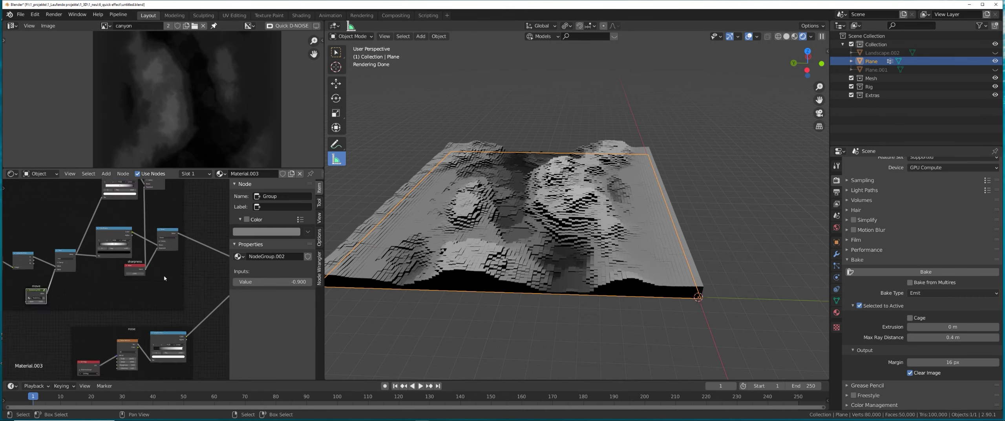
Step: Relabel the frame around the "move" group as "1. to animate" and give it a red custom color
middle_click_drag(181, 304, 235, 280)
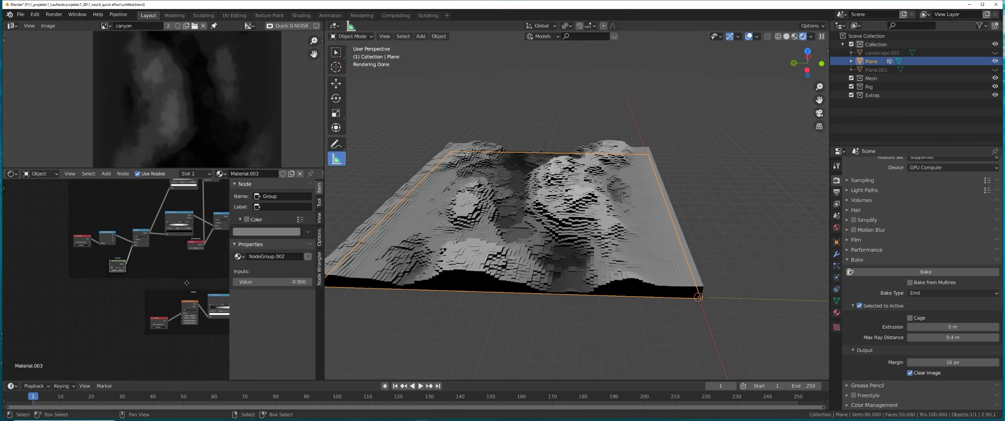
scroll(144, 263, "up", 5)
scroll(145, 263, "up", 1)
left_click(148, 242)
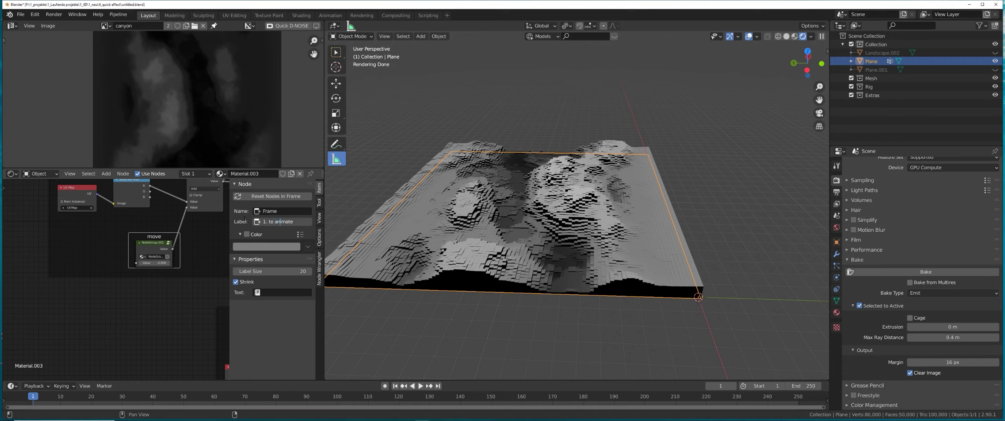
key("Return")
left_click(246, 234)
left_click(267, 246)
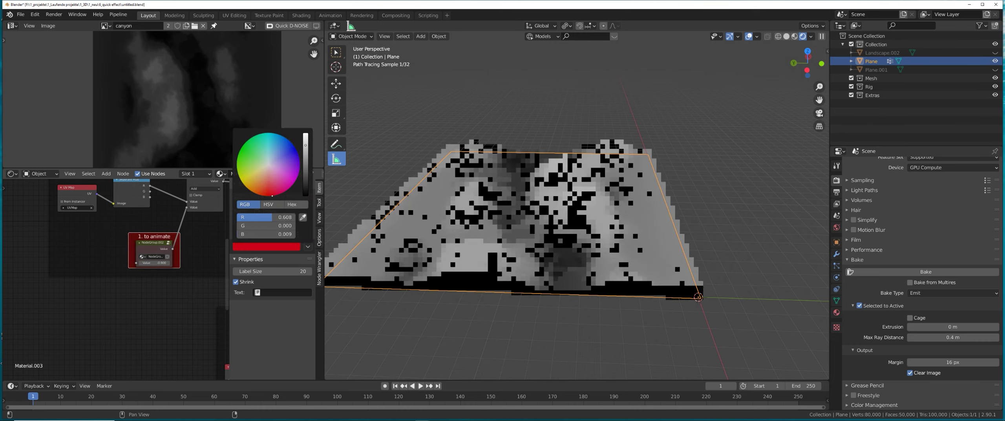
Step: Look over the noise, wave intensity and texture sections of the node tree
scroll(185, 287, "down", 2)
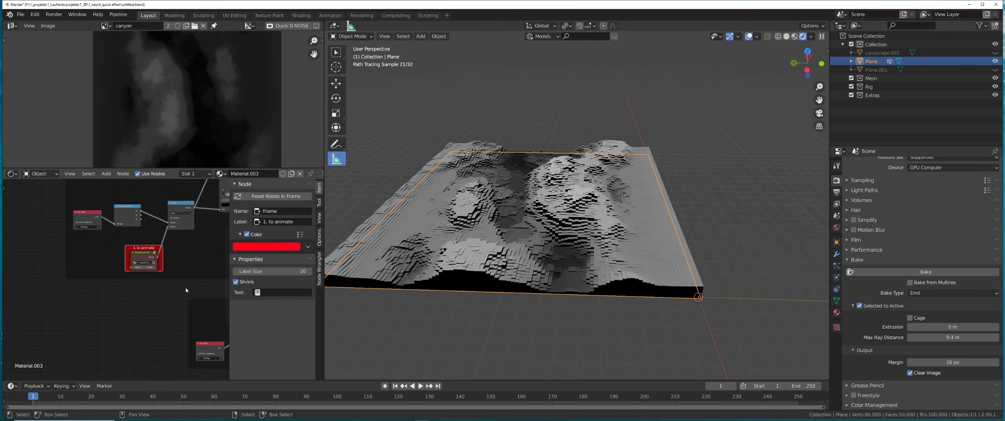
middle_click_drag(186, 290, 128, 300)
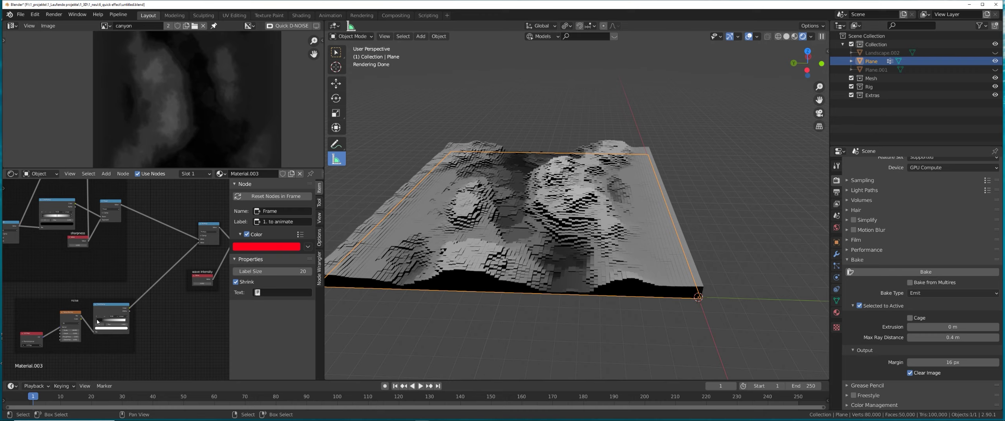
middle_click_drag(105, 329, 64, 331)
middle_click_drag(147, 306, 112, 310)
scroll(113, 311, "up", 6)
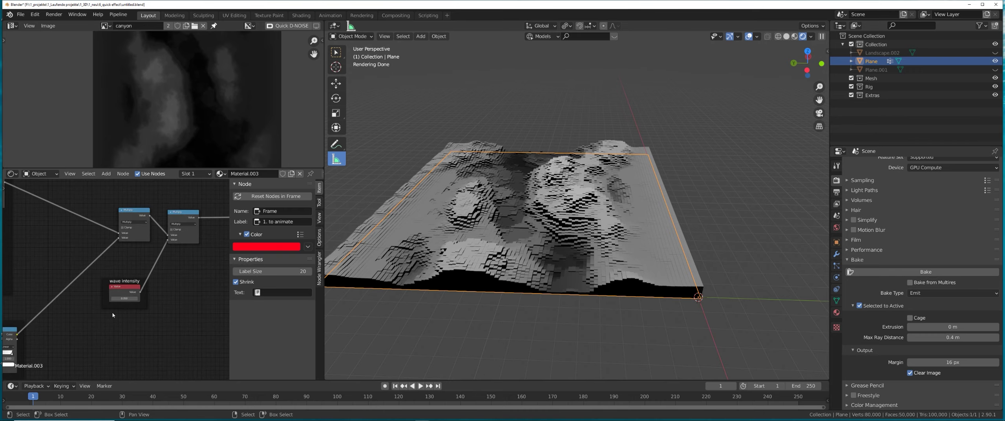
middle_click_drag(176, 303, 129, 267)
scroll(170, 308, "down", 5)
middle_click_drag(173, 228, 175, 212)
scroll(149, 243, "up", 1)
left_click_drag(118, 217, 108, 210)
middle_click_drag(131, 242, 166, 241)
scroll(166, 241, "up", 1)
Step: Try to add a Frame node by the Image Texture node in the texture section, and undo it
key("shift+a")
left_click(167, 241)
type("fra")
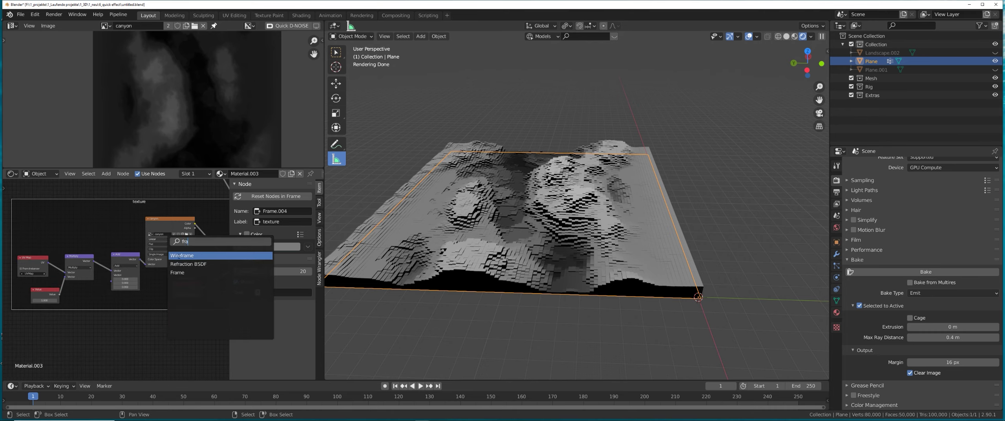
left_click(188, 272)
left_click(176, 227)
key("ctrl+z")
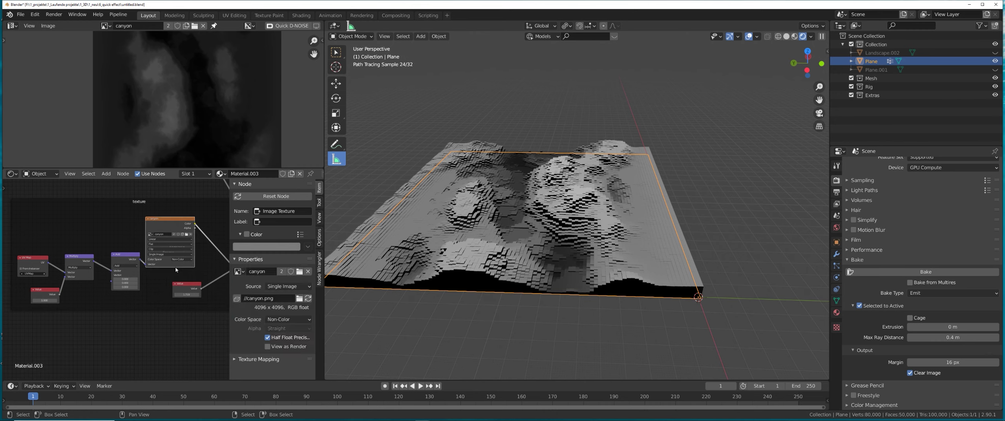
Step: Put the Image Texture node into its new frame and delete the surrounding "Intensity" frame
key("g")
left_click(176, 268)
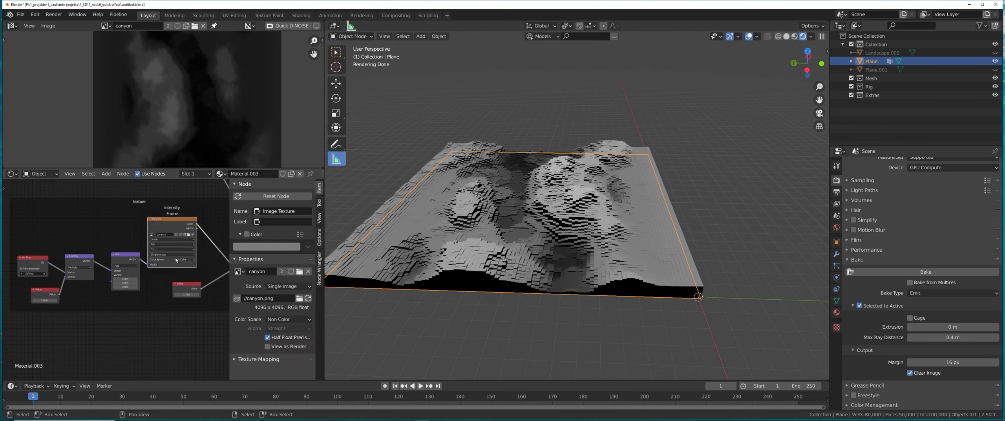
left_click(173, 214)
left_click(175, 208)
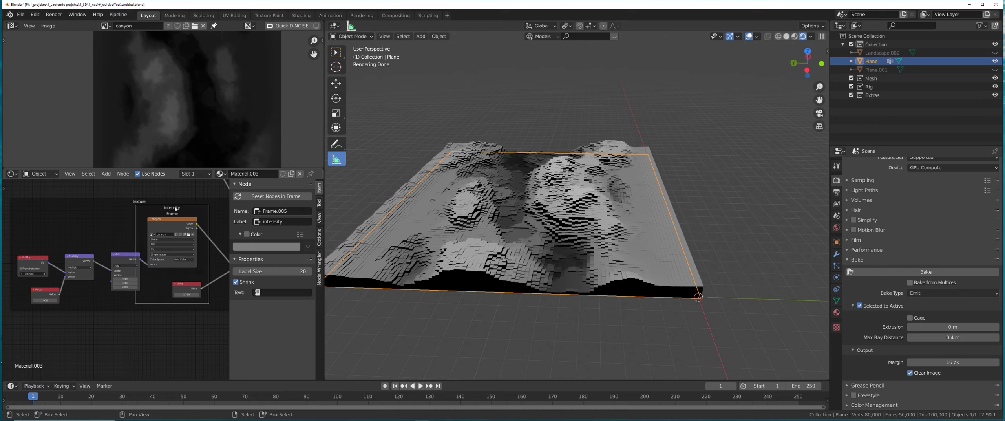
key("x")
Step: Label the frame around the Image Texture node "form texture" and give it a red custom color
left_click(176, 214)
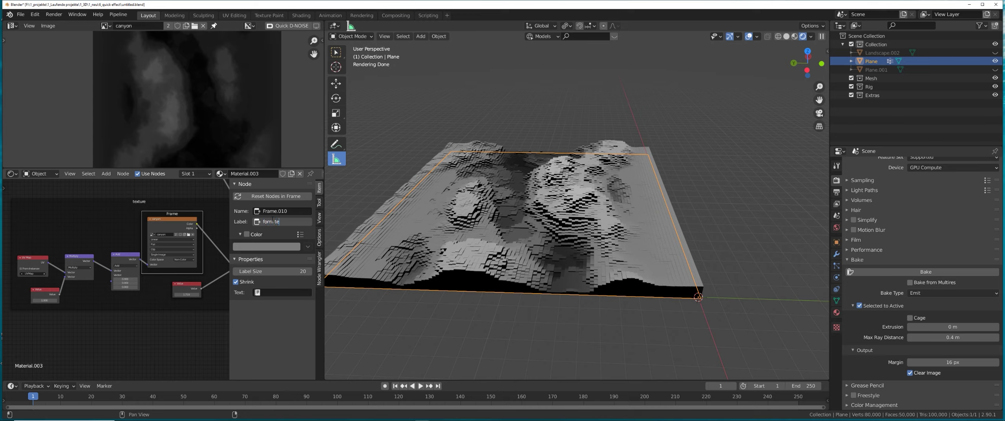
type("ure")
key("Return")
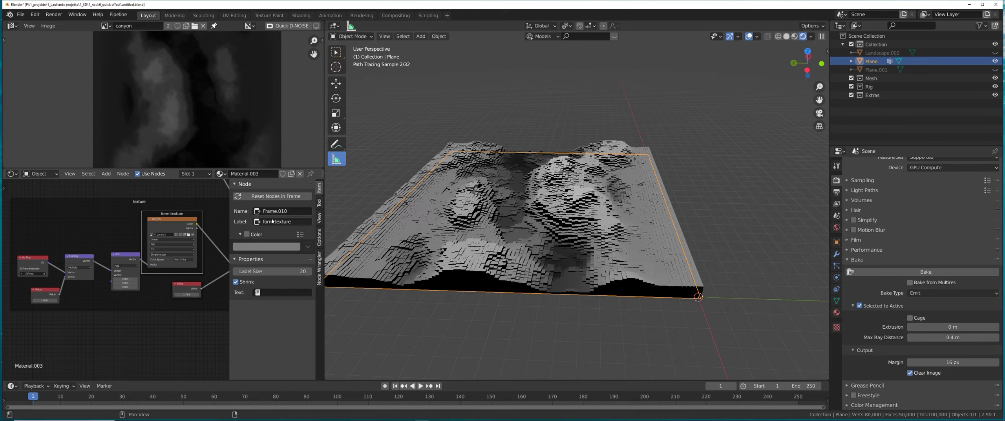
left_click(246, 235)
left_click(266, 246)
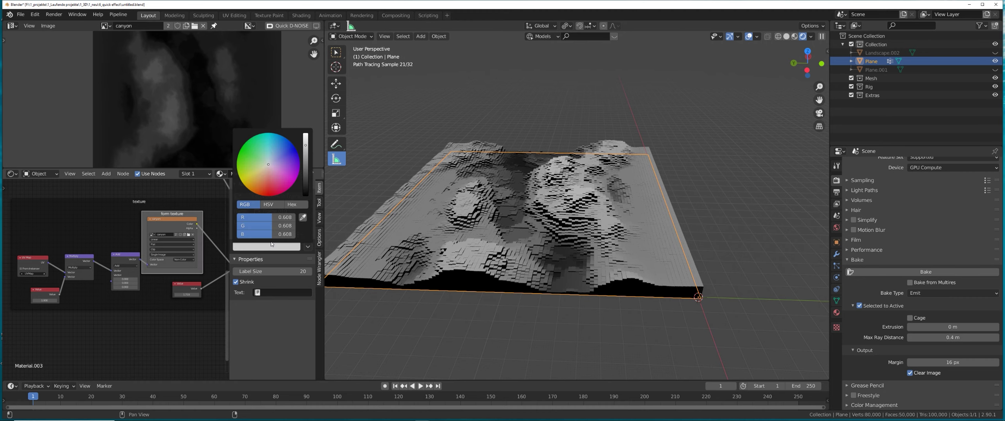
left_click(270, 195)
left_click(305, 148)
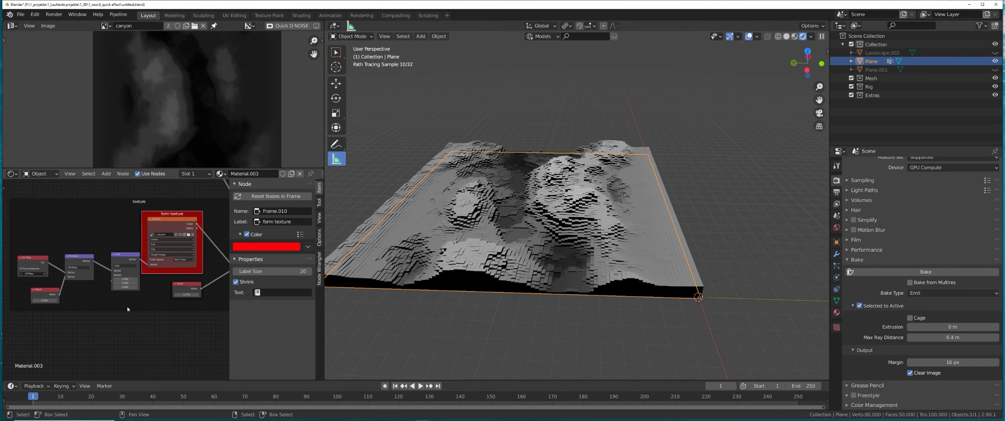
Step: Relabel the base ramp frame following the texture section as "turn off ramp"
left_click(124, 265)
scroll(97, 324, "up", 2)
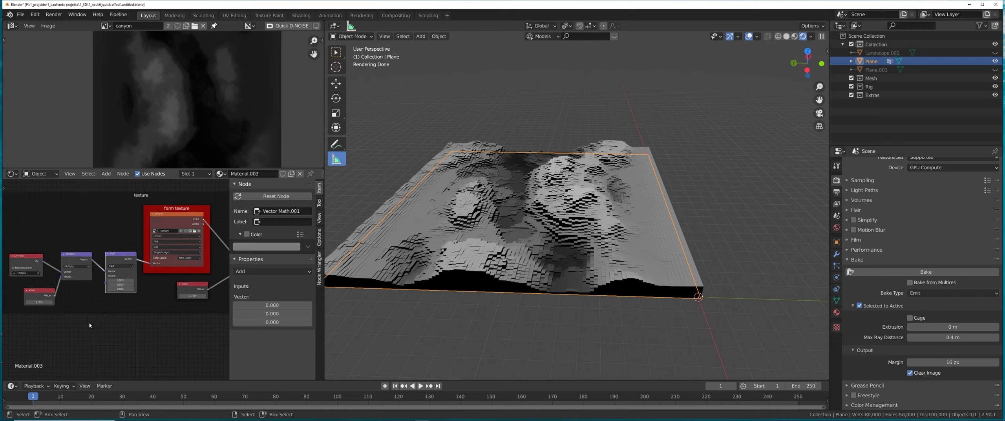
middle_click_drag(81, 294, 97, 294)
middle_click_drag(221, 299, 100, 294)
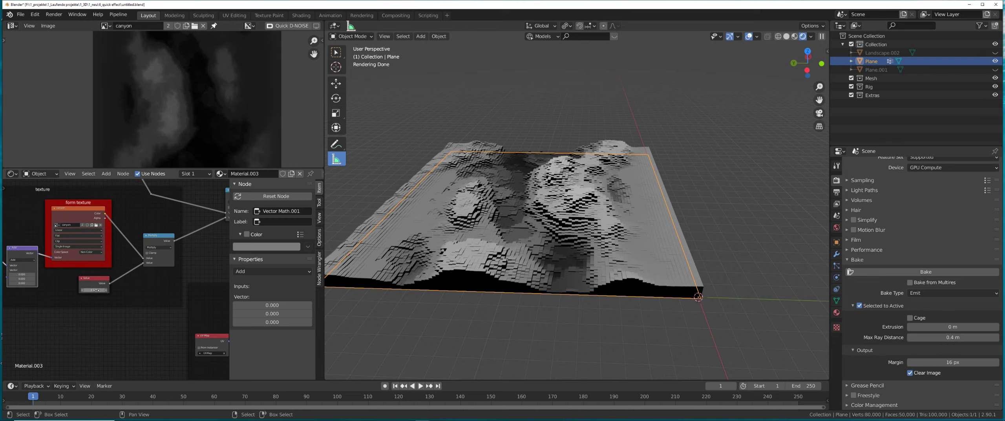
middle_click_drag(167, 286, 92, 264)
scroll(92, 265, "down", 3)
middle_click_drag(222, 270, 111, 232)
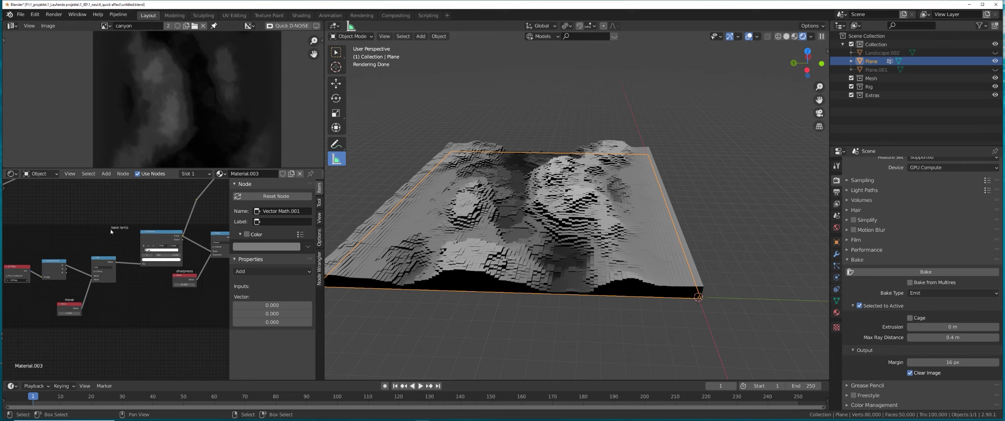
middle_click_drag(175, 239, 223, 242)
scroll(144, 261, "down", 2)
scroll(144, 263, "down", 3)
scroll(223, 242, "up", 3)
left_click_drag(153, 243, 166, 240)
middle_click_drag(167, 242, 124, 246)
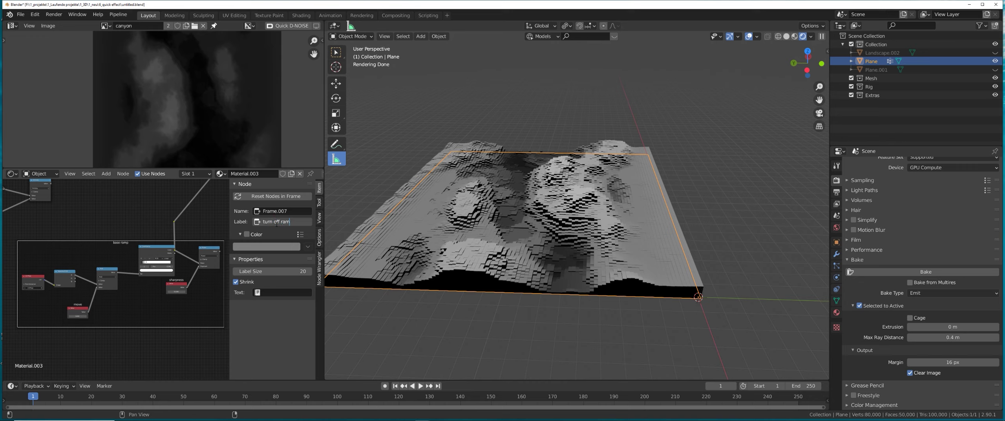
type("p")
key("Return")
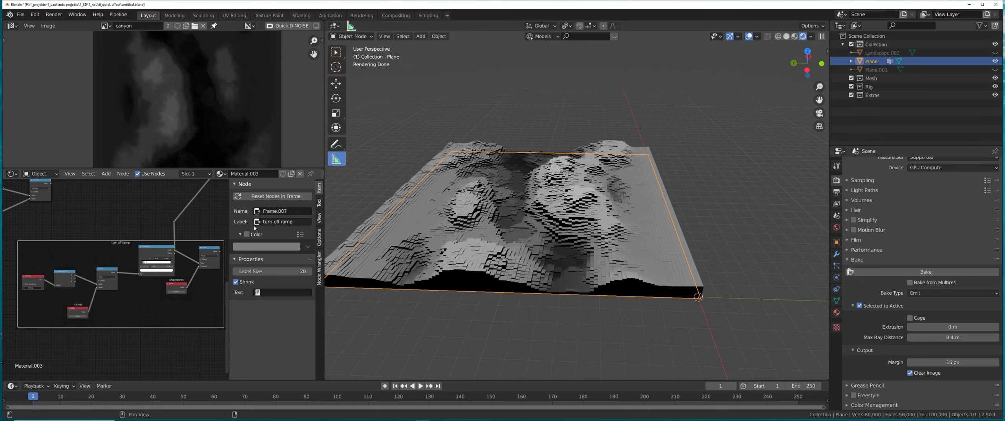
Step: Test the turn off ramp's "move" value at 0
scroll(107, 298, "up", 5)
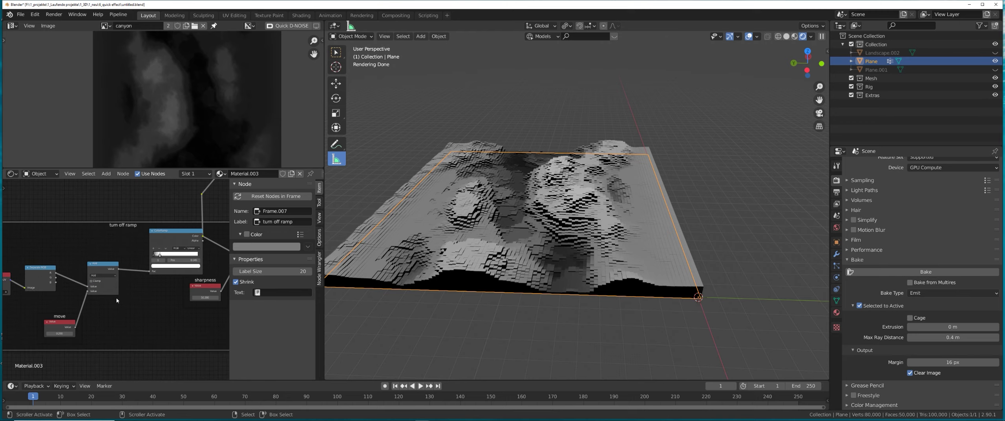
middle_click_drag(85, 329, 146, 292)
left_click(123, 295)
scroll(123, 295, "up", 2)
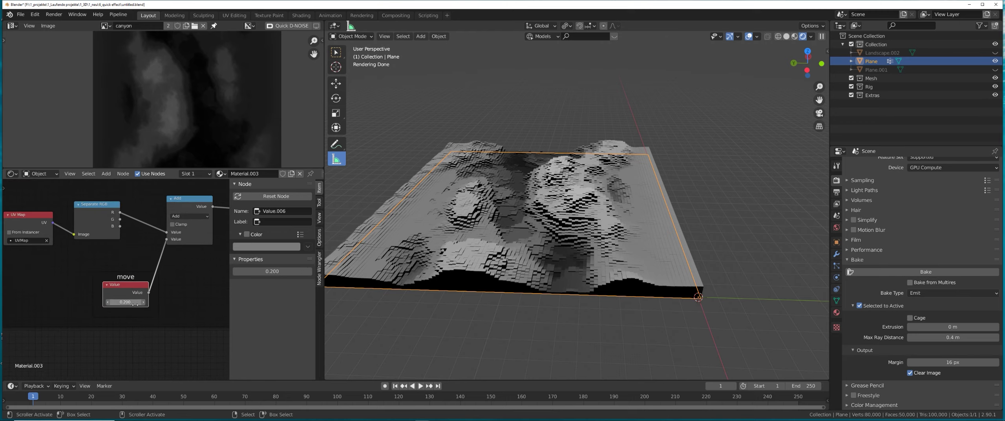
left_click_drag(123, 294, 112, 294)
type("0")
key("Return")
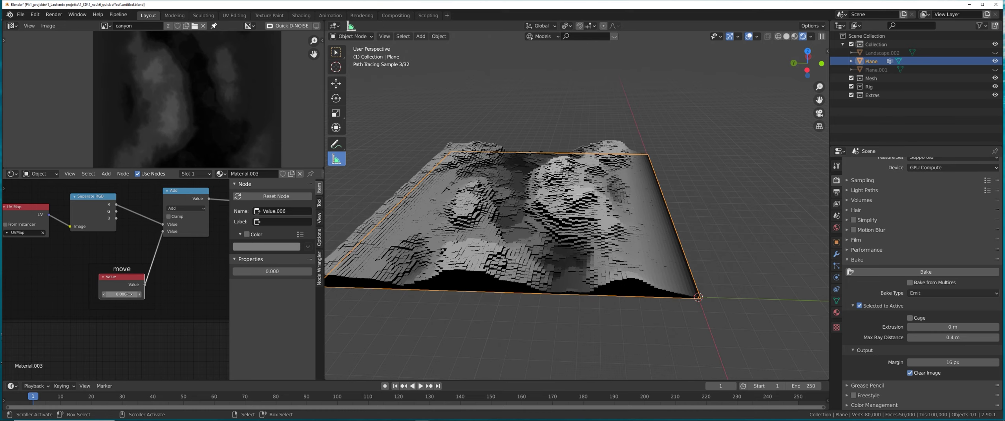
Step: Set the turn off ramp's "move" value back to 0.2 and try lowering it to -1.09
left_click_drag(124, 294, 127, 294)
left_click(127, 294)
type("0.2")
key("Return")
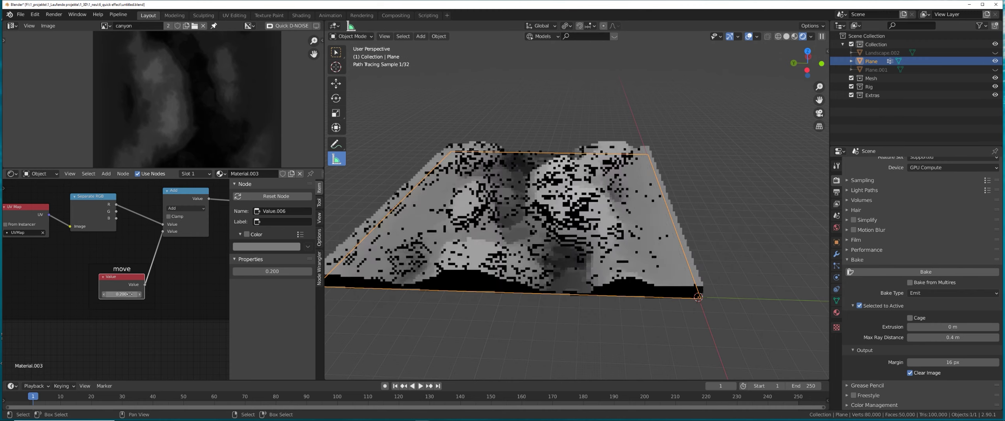
left_click_drag(128, 294, 106, 294)
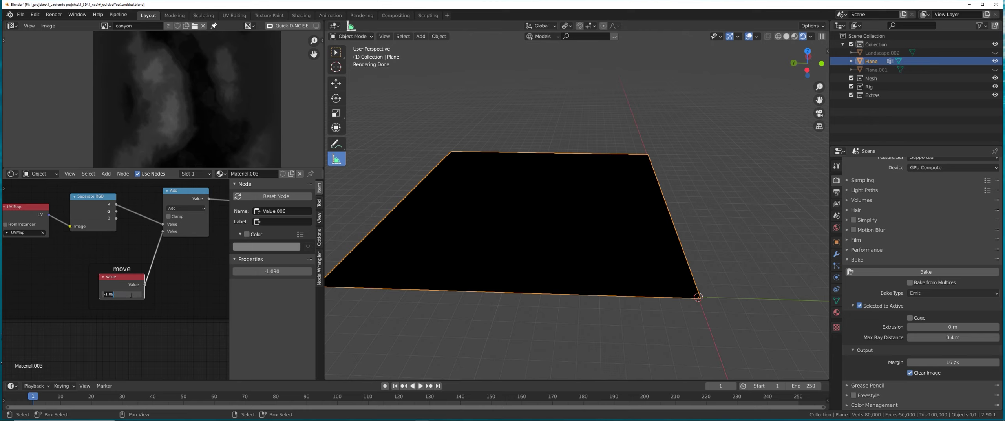
key("Return")
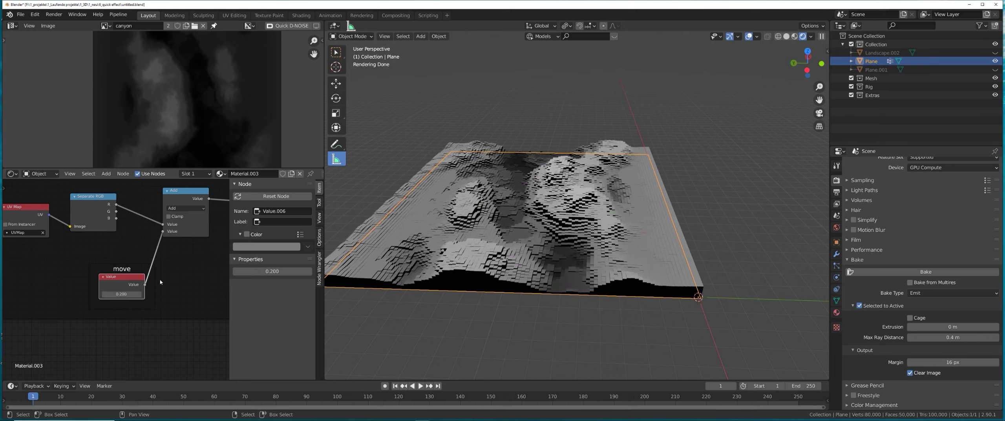
Step: Turn the turn off ramp's "move" Value node into a node group whose input feeds its output directly
key("ctrl+g")
left_click(134, 291)
key("x")
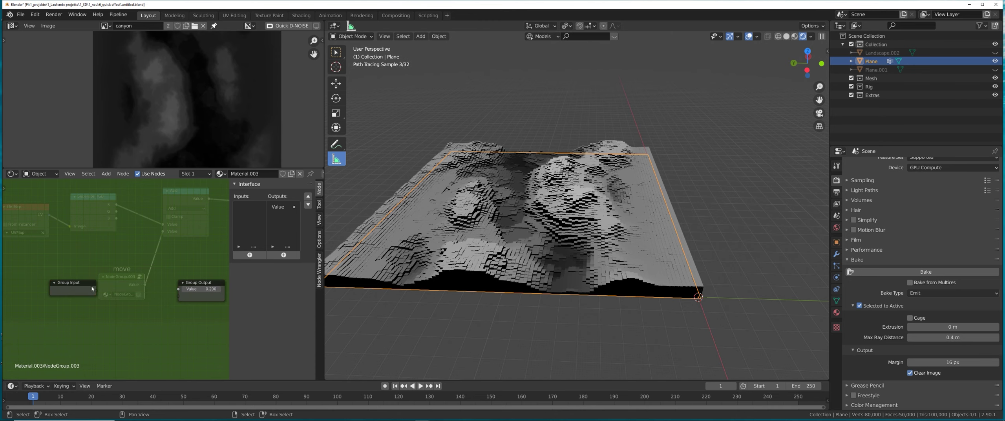
left_click_drag(96, 290, 179, 289)
Step: Limit the "move" group's input value to a minimum of -1 and a maximum of 0.2, and test the slider
left_click(251, 207)
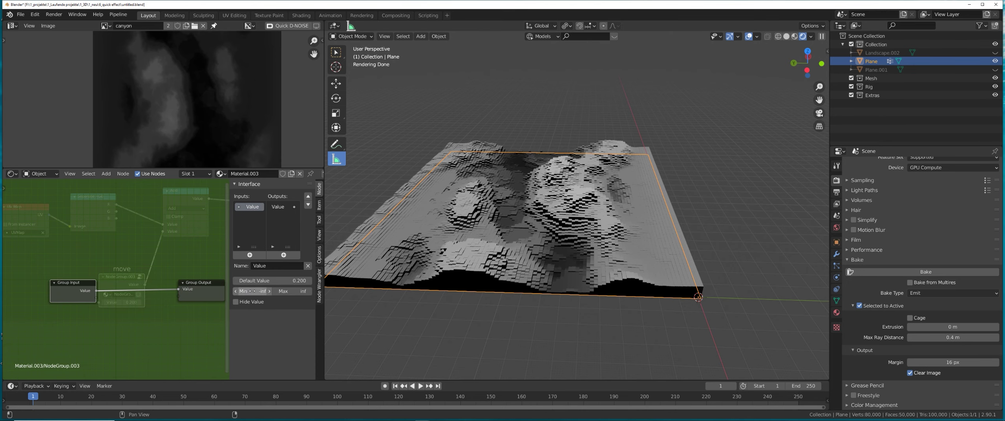
key("Return")
left_click(287, 292)
type("1")
key("Return")
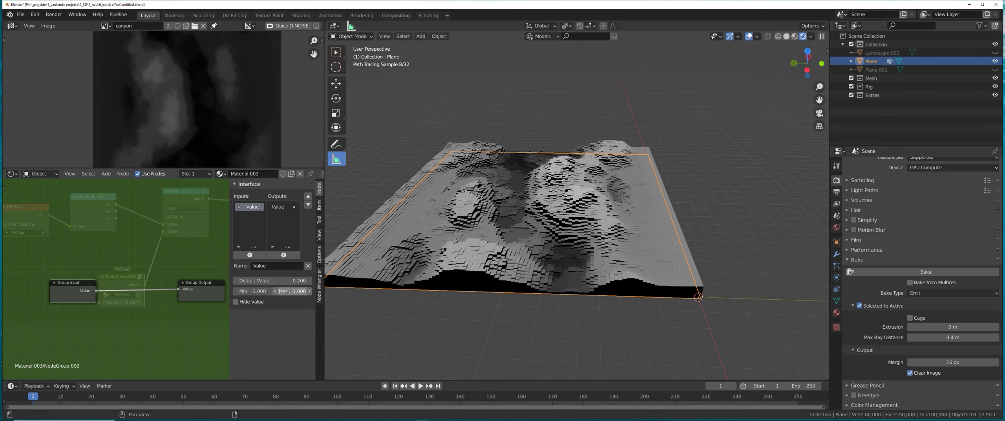
type("0.2")
key("Return")
key("Tab")
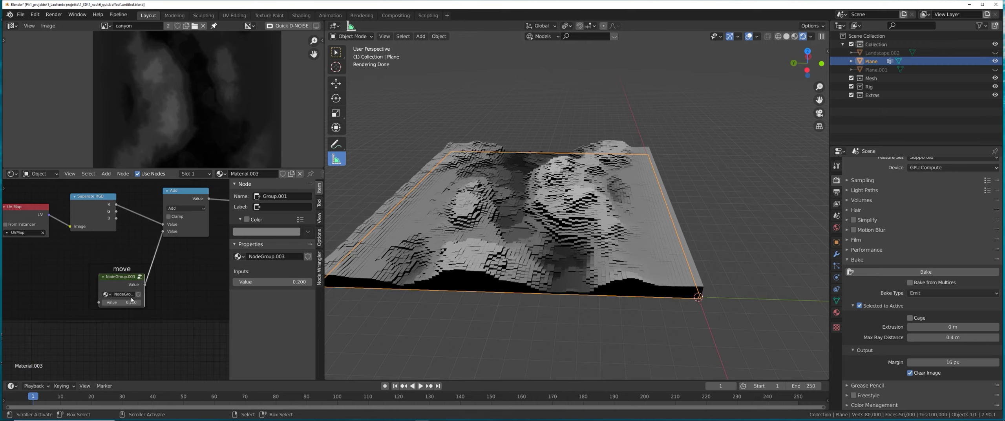
mouse_move(122, 302)
left_mouse_down()
mouse_move(10, 302)
mouse_move(121, 302)
left_mouse_up()
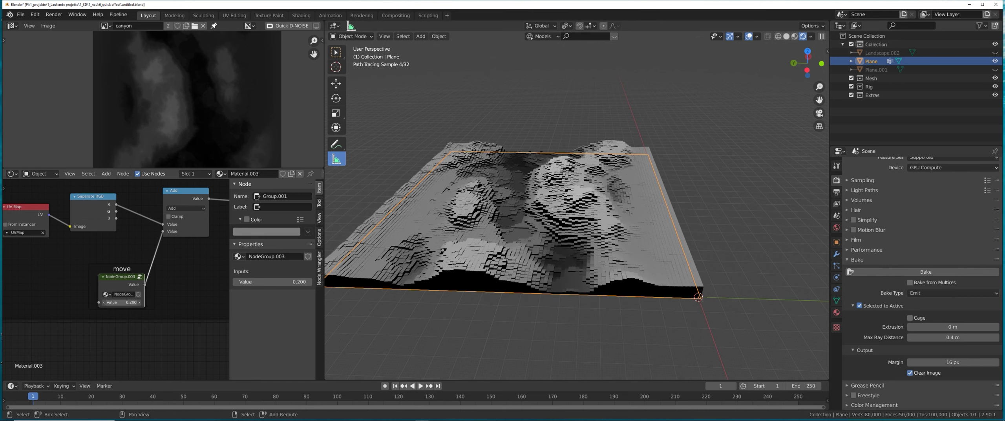
Step: Reposition the final math, Displacement and Material Output nodes at the end of the node tree
scroll(145, 301, "down", 8)
middle_click_drag(200, 274, 128, 309)
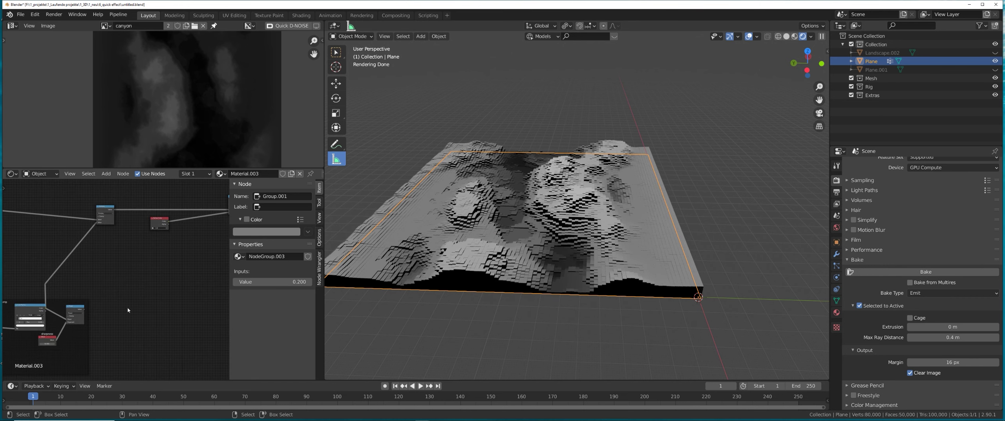
middle_click_drag(169, 274, 123, 298)
scroll(138, 283, "up", 2)
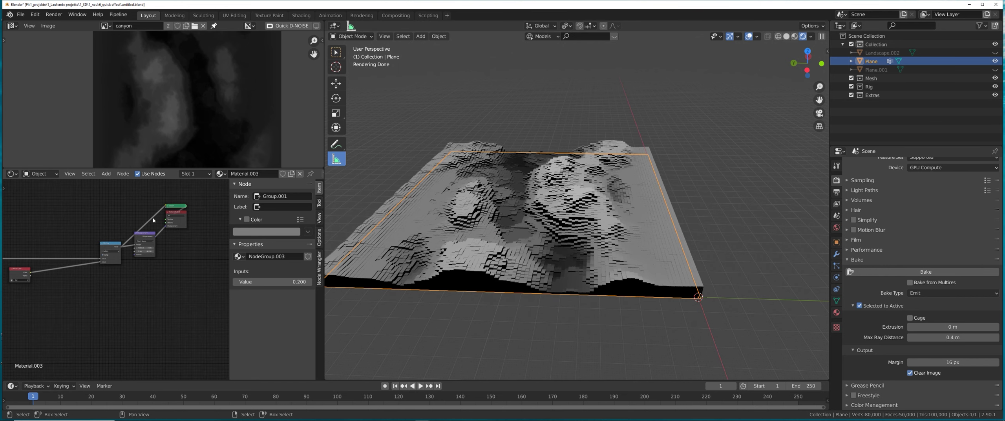
left_click_drag(154, 219, 106, 270)
key("g")
left_click(134, 287)
left_click_drag(194, 198, 165, 240)
key("g")
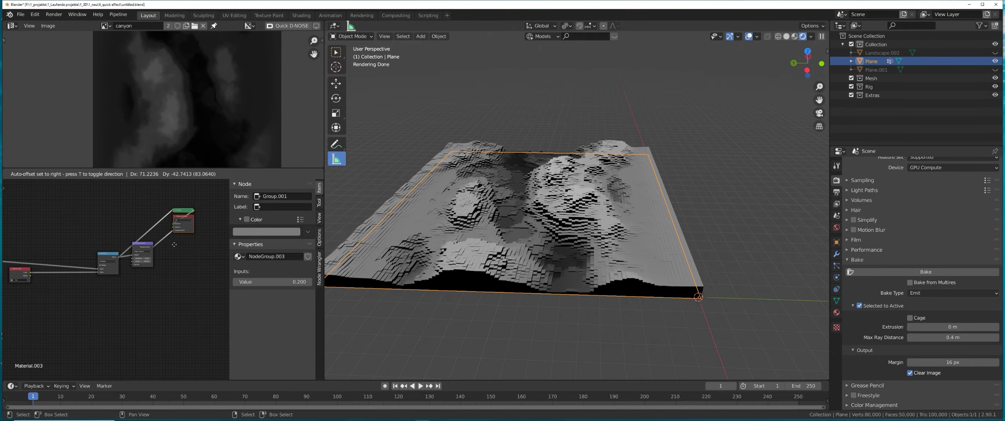
left_click(174, 244)
Step: Move the Vertex Color node close to the final math node it feeds
middle_click_drag(87, 325, 139, 333)
scroll(140, 333, "up", 1)
left_click_drag(59, 279, 115, 282)
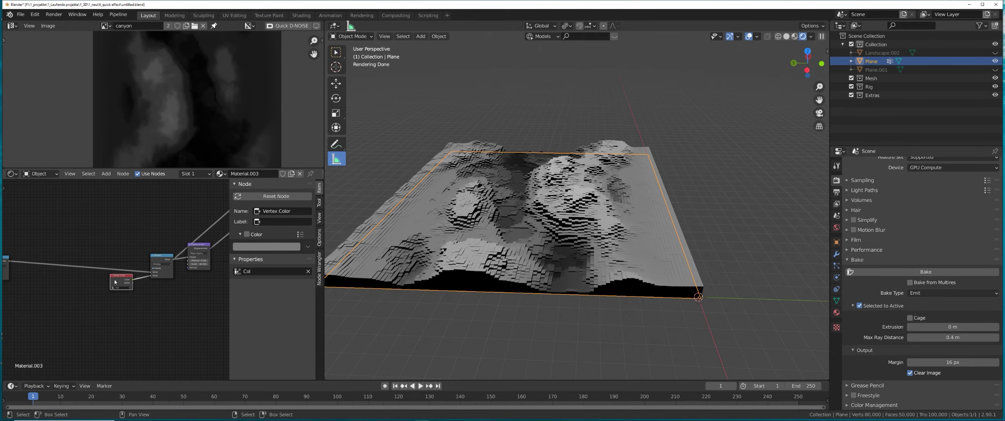
Step: Delete the last math node and the sharpness Value node from the turn off ramp
mouse_move(549, 243)
middle_mouse_down()
mouse_move(577, 235)
mouse_move(537, 229)
mouse_move(518, 280)
mouse_move(529, 278)
mouse_move(532, 252)
middle_mouse_up()
scroll(537, 229, "up", 2)
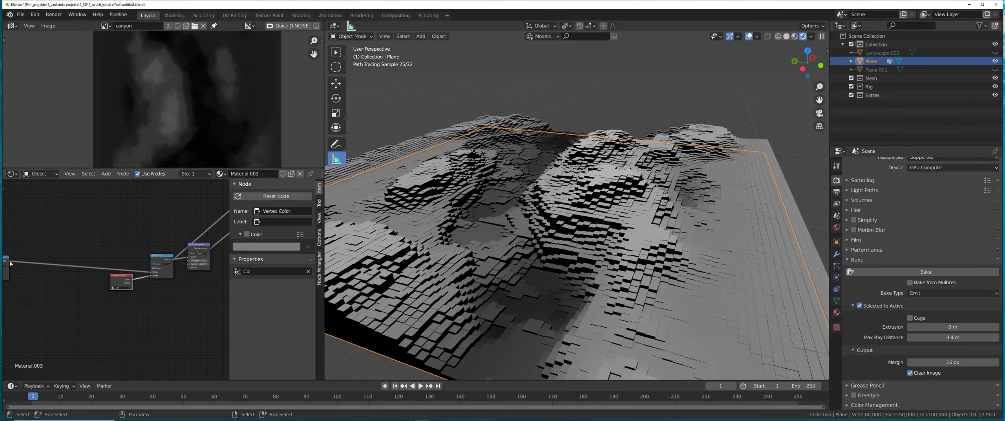
scroll(146, 325, "down", 2)
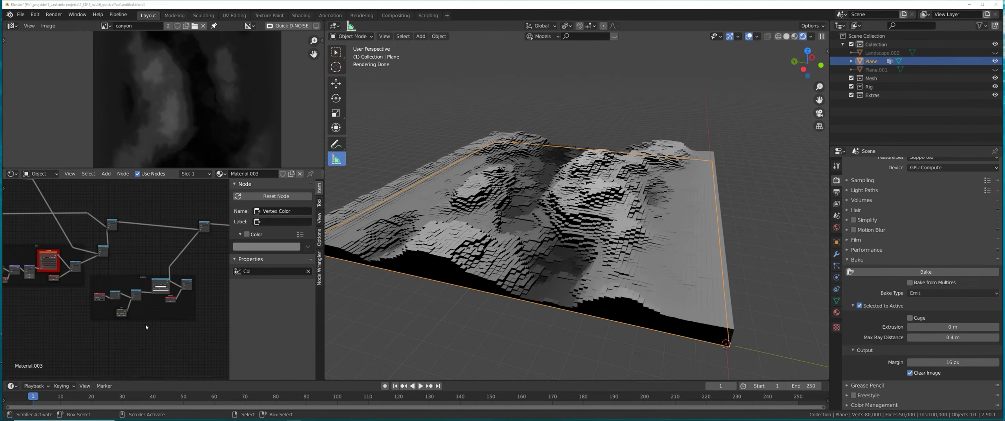
middle_click_drag(216, 306, 124, 298)
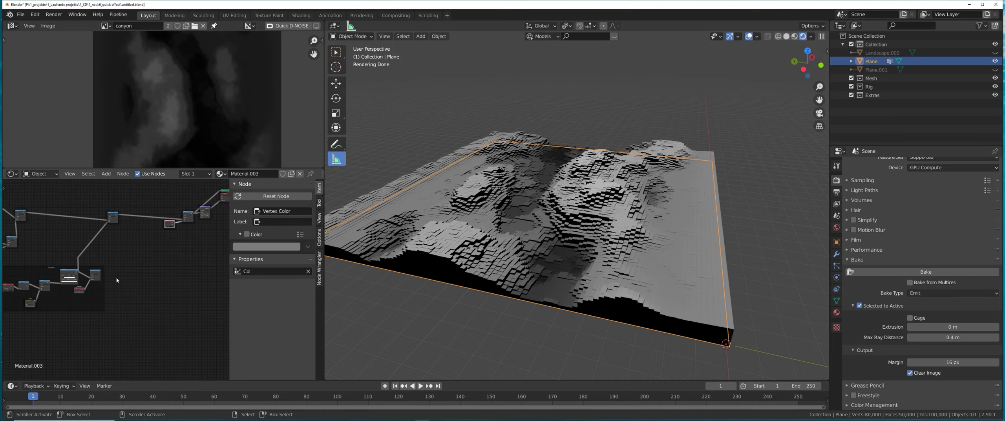
scroll(113, 279, "up", 7)
middle_click_drag(51, 323, 132, 337)
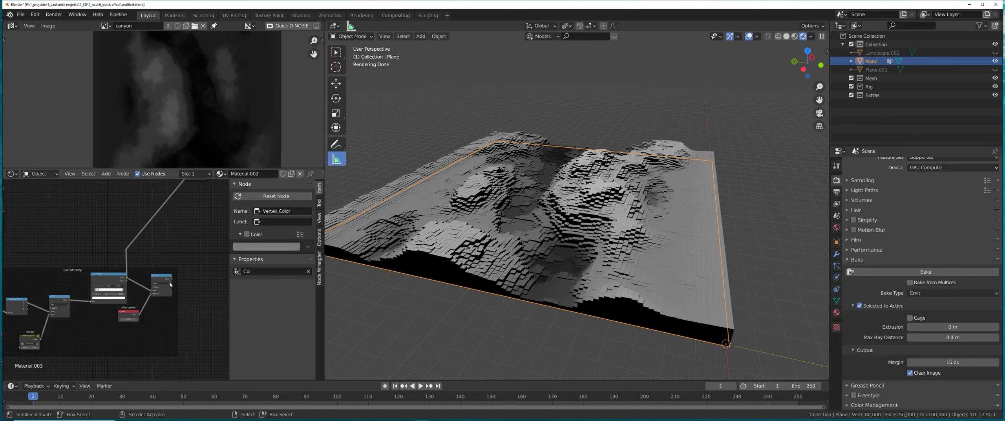
left_click(170, 284)
key("x")
scroll(114, 304, "down", 5)
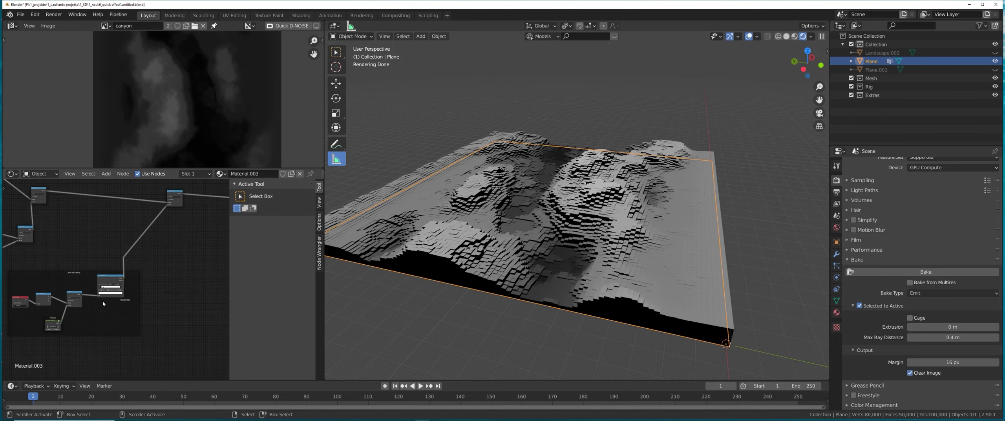
Step: Reposition the turn off ramp's outgoing reroute point and shift the whole ramp section closer to the rest of the tree
left_click_drag(122, 259, 145, 285)
left_click_drag(166, 240, 13, 339)
key("g")
left_click(65, 322)
Step: Move the Vertex Color, final math, Displacement and output nodes closer to the turn off ramp section
middle_click_drag(188, 289, 81, 298)
scroll(82, 298, "down", 1)
scroll(82, 300, "down", 1)
middle_click_drag(183, 233, 166, 254)
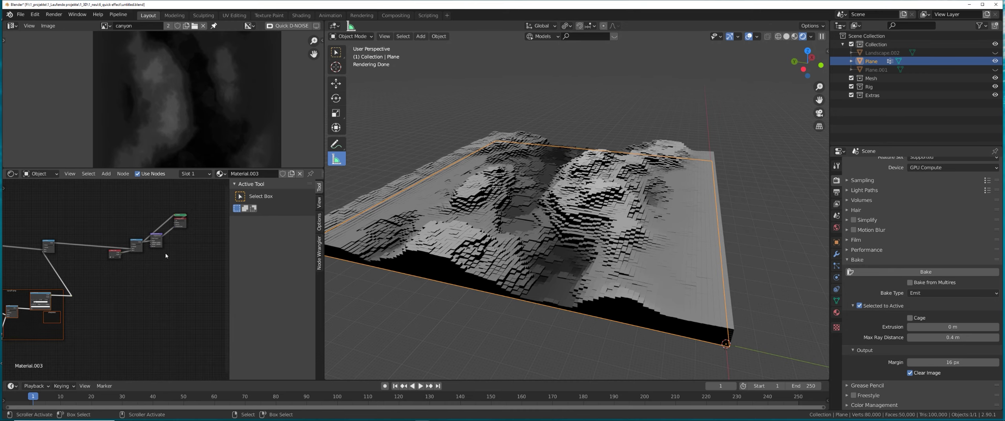
left_click_drag(198, 195, 104, 270)
key("g")
left_click(114, 286)
Step: Move the math node that combines the turn off ramp with the main branch nearer to the final nodes
middle_click_drag(76, 246, 142, 240)
left_click_drag(143, 216, 105, 252)
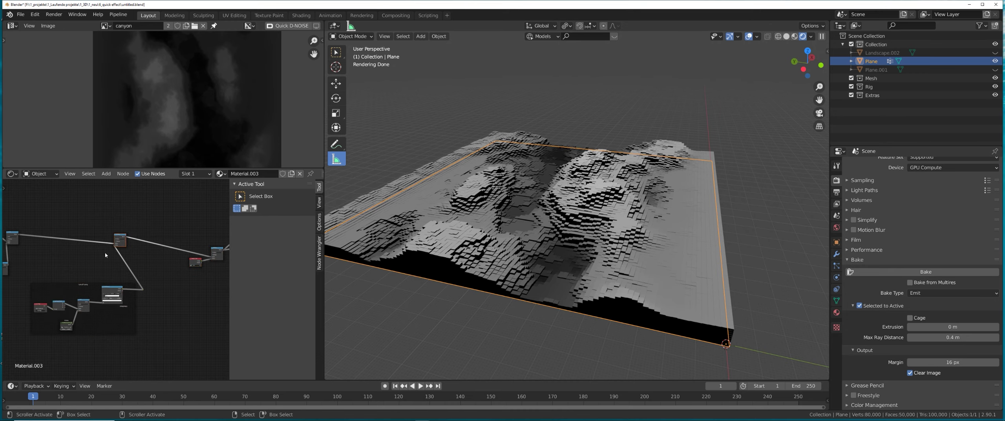
key("g")
left_click(144, 271)
Step: Select the turn off ramp's nodes and adjust the position of the whole section below the main branch
left_click_drag(143, 276, 33, 348)
key("g")
left_click(47, 345)
left_click_drag(150, 277, 18, 347)
key("g")
left_click(34, 342)
Step: Move the Multiply math node in the texture section closer to the canyon image texture node
middle_click_drag(41, 315, 207, 311)
scroll(136, 301, "up", 3)
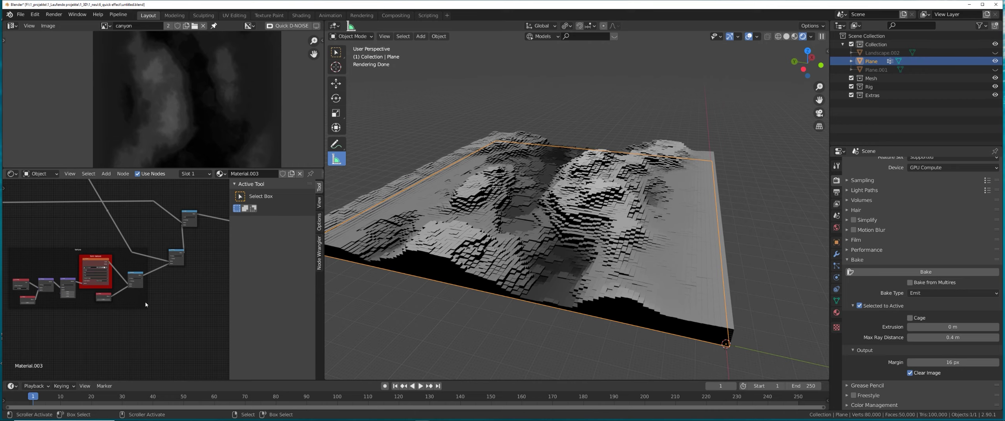
scroll(135, 301, "up", 4)
middle_click_drag(135, 300, 199, 303)
middle_click_drag(184, 275, 149, 256)
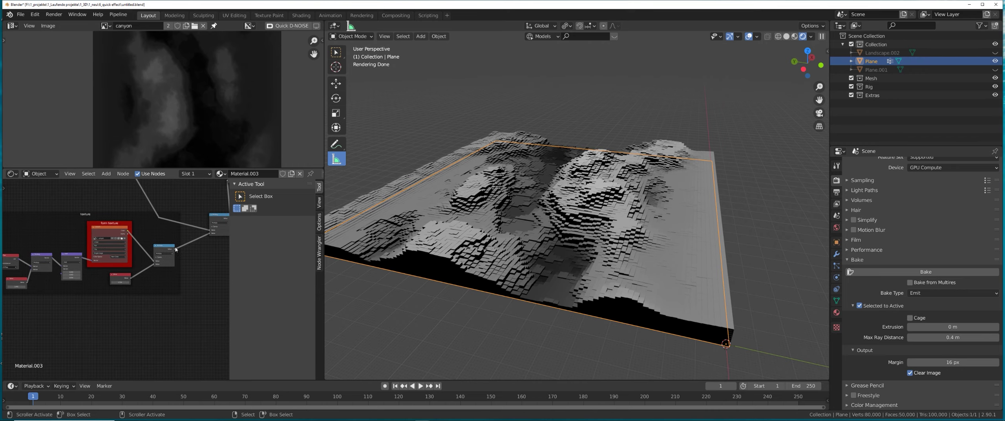
left_click_drag(166, 249, 148, 255)
scroll(148, 254, "up", 2)
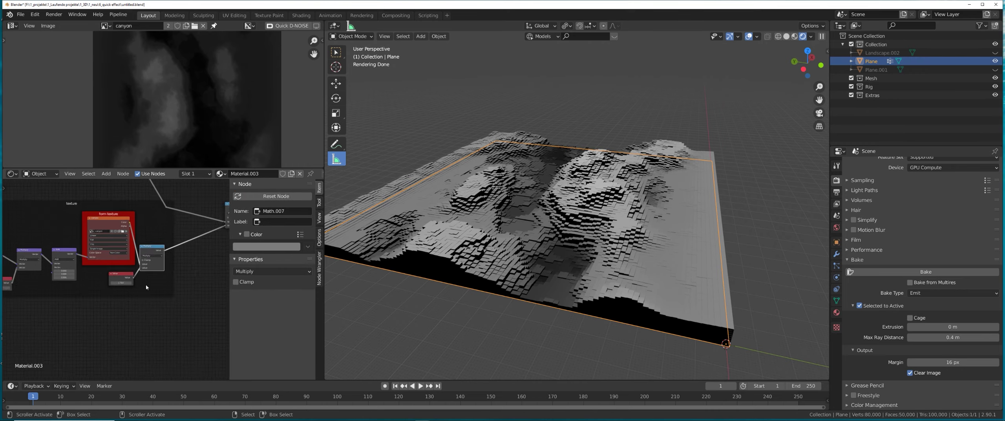
Step: Collapse the texture section's Multiply and Value nodes and place the Value node directly beneath the Multiply node
key("h")
left_click(123, 280)
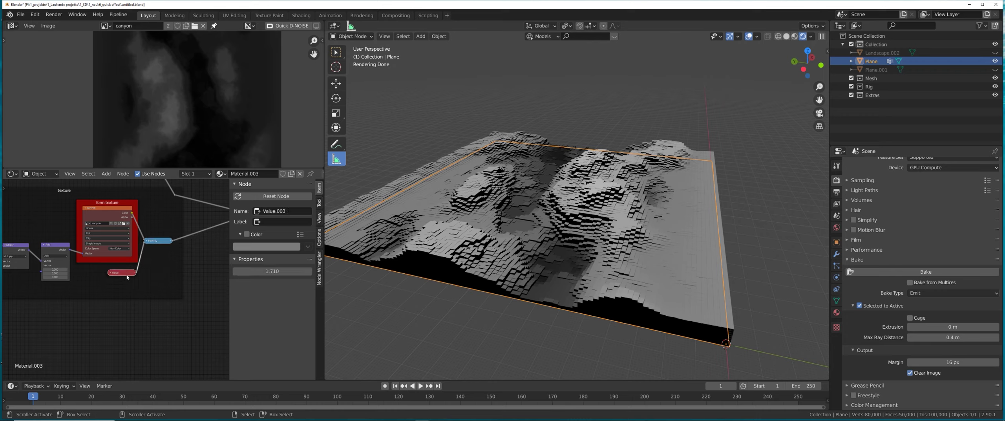
left_click_drag(121, 274, 157, 248)
scroll(145, 271, "down", 2)
middle_click_drag(144, 273, 119, 278)
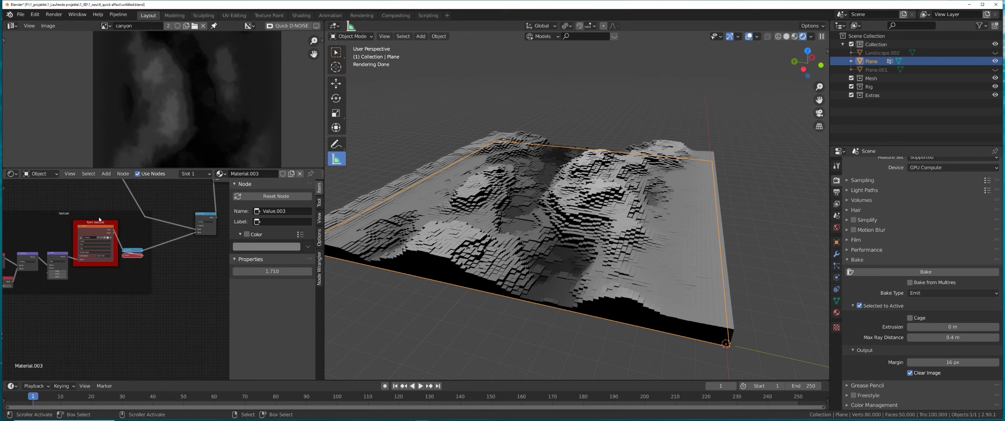
Step: Delete the inner red frame around the canyon image texture node, keeping the image node itself
left_click_drag(94, 219, 99, 225)
key("ctrl+z")
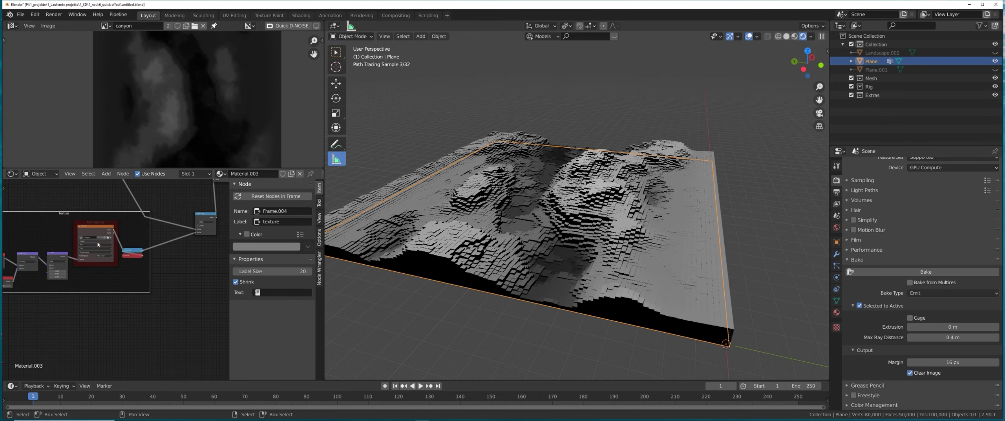
middle_click_drag(96, 261, 139, 275)
scroll(138, 275, "up", 4)
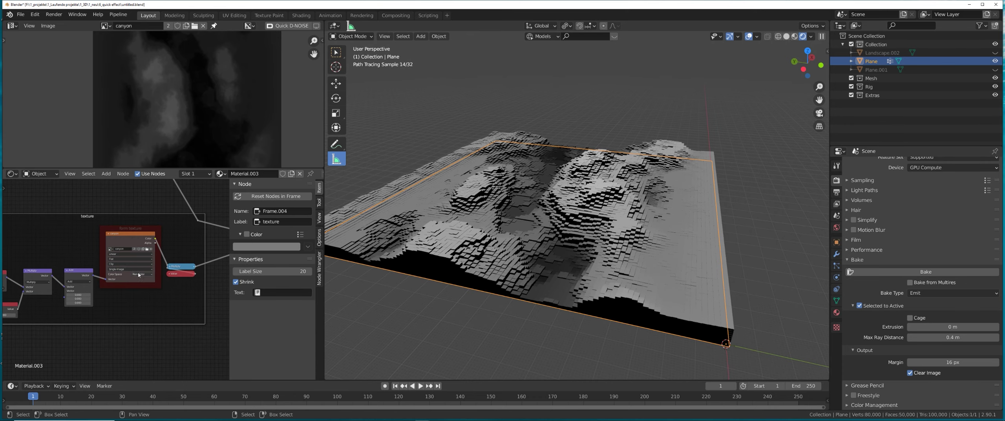
left_click_drag(126, 233, 123, 251)
left_click(125, 225)
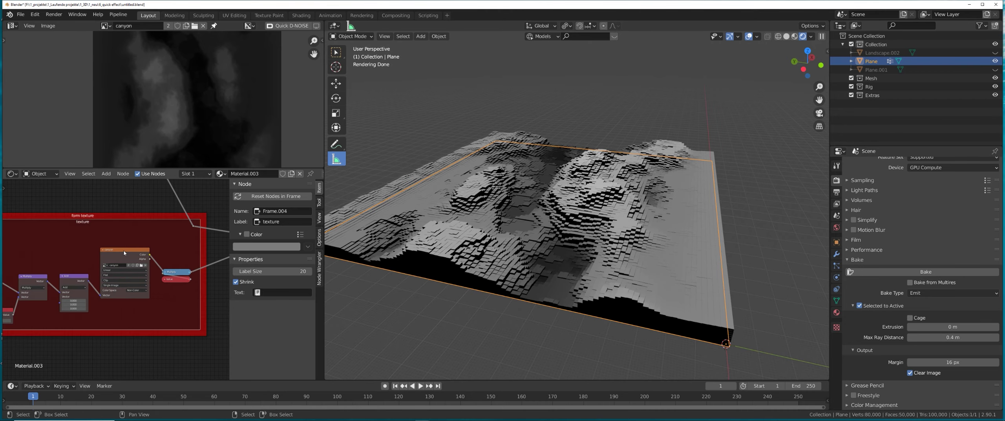
key("x")
Step: Add a new frame near the canyon image texture node and label it "texture"
key("shift+a")
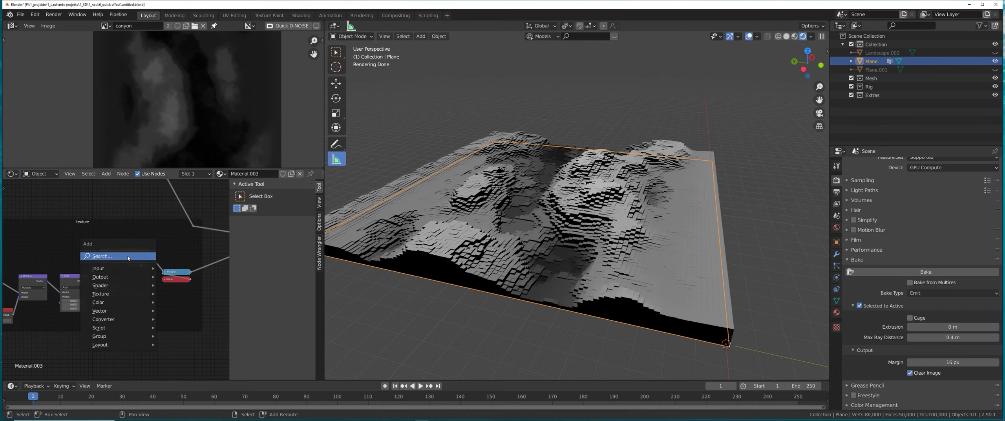
type("fra")
left_click(137, 288)
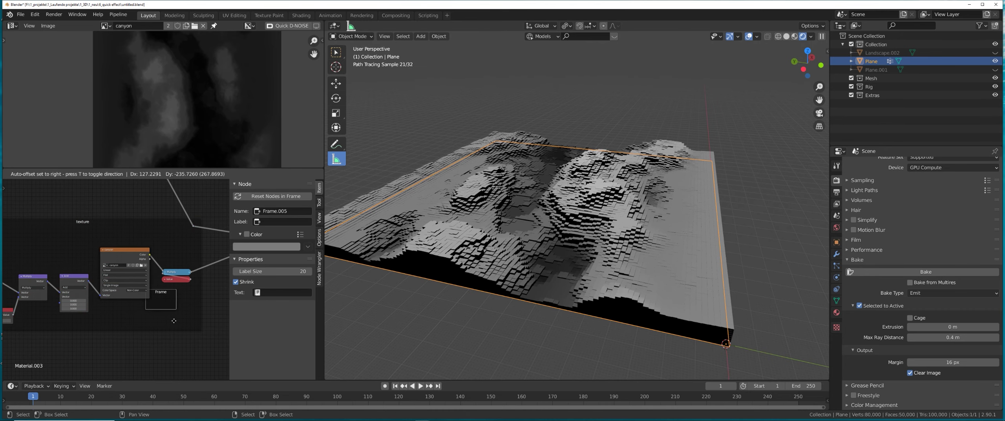
left_click(128, 321)
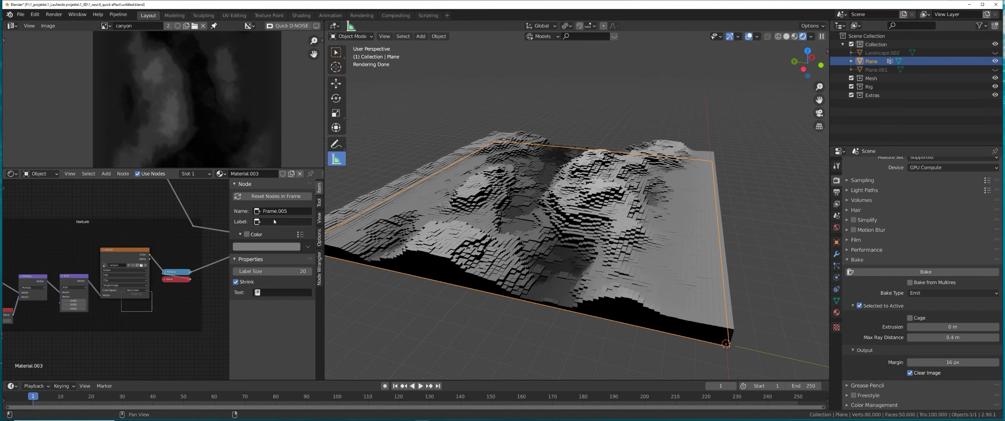
key("Return")
Step: Enable a custom red color for the new frame and place the canyon image texture node inside it
left_click(255, 235)
left_click(247, 234)
left_click(259, 236)
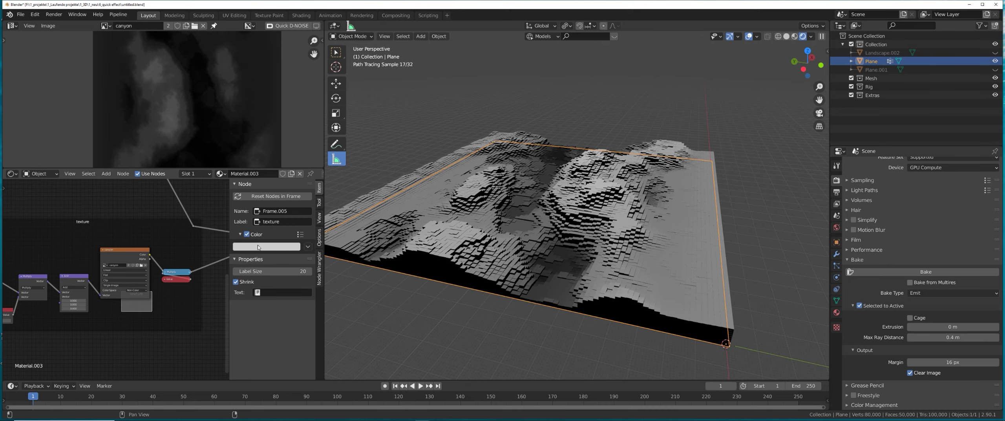
left_click(266, 247)
left_click(268, 196)
left_click(305, 147)
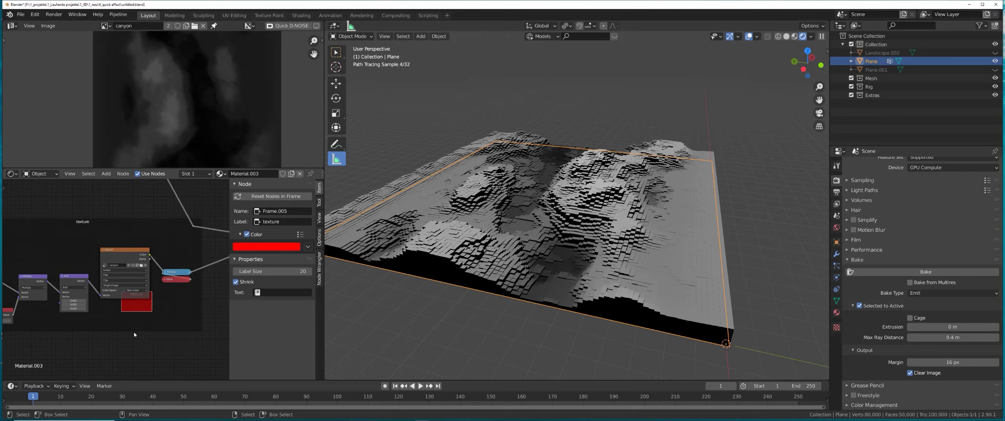
left_click_drag(146, 303, 136, 294)
Step: Insert a ColorRamp between the canyon image texture and the Multiply node, and realign the Value node beneath the Multiply
middle_click_drag(204, 328, 106, 307)
scroll(103, 278, "up", 1)
key("shift+a")
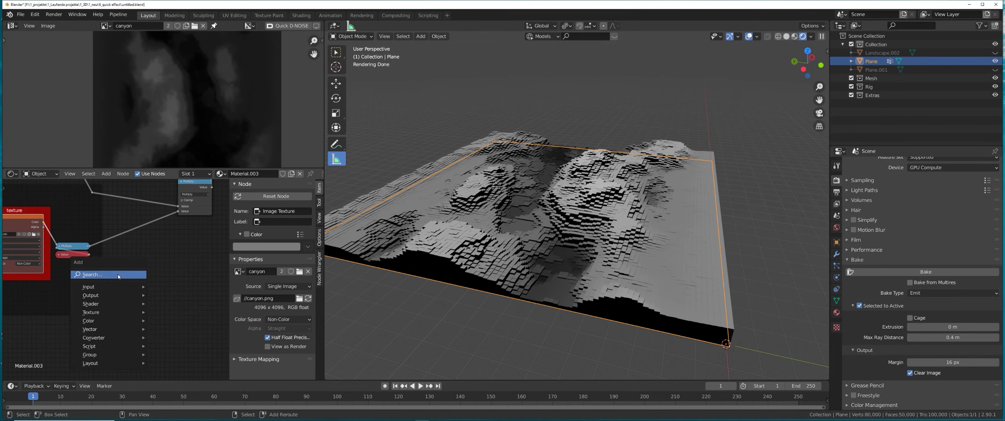
left_click(119, 274)
type("colo")
left_click(155, 301)
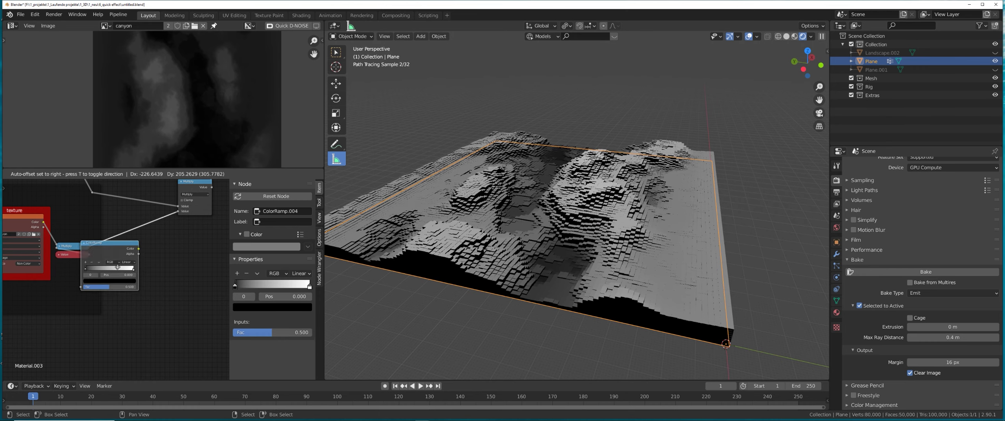
left_click(100, 240)
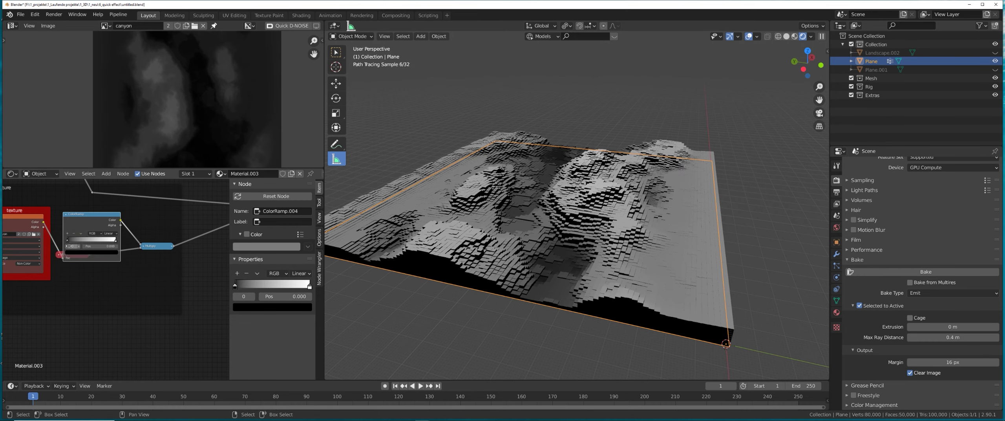
left_click_drag(60, 259, 126, 252)
scroll(117, 269, "up", 2)
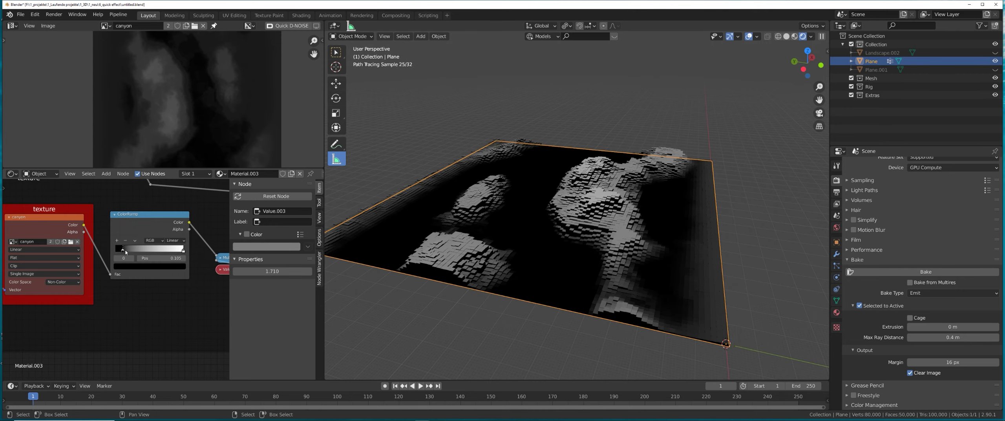
Step: Try different black stop positions on the canyon texture's color ramp, checking the landscape from several angles, and return the stop to 0
left_click_drag(126, 252, 125, 253)
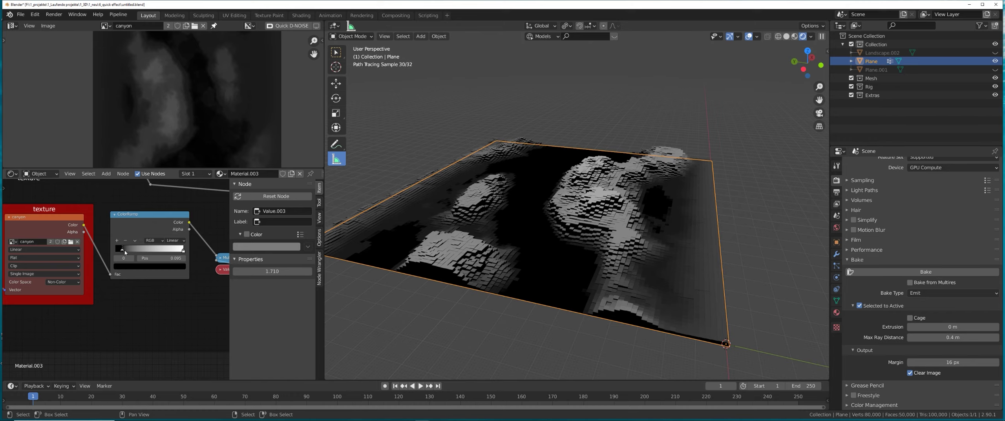
left_click_drag(125, 253, 126, 252)
middle_click_drag(481, 328, 551, 342)
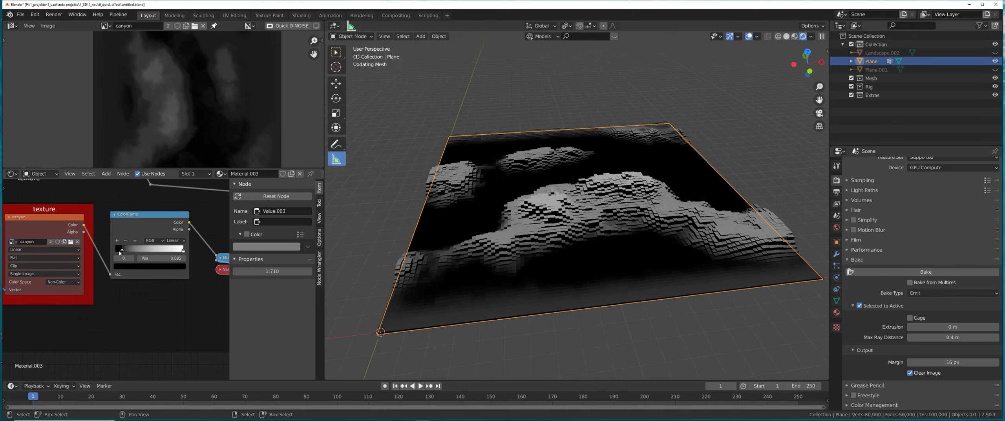
left_click_drag(120, 253, 116, 253)
scroll(115, 353, "down", 2)
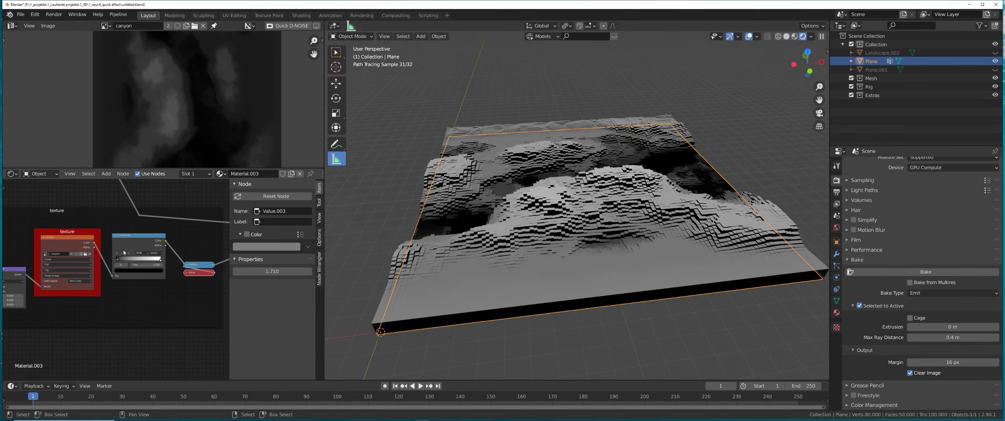
left_click_drag(117, 256, 122, 258)
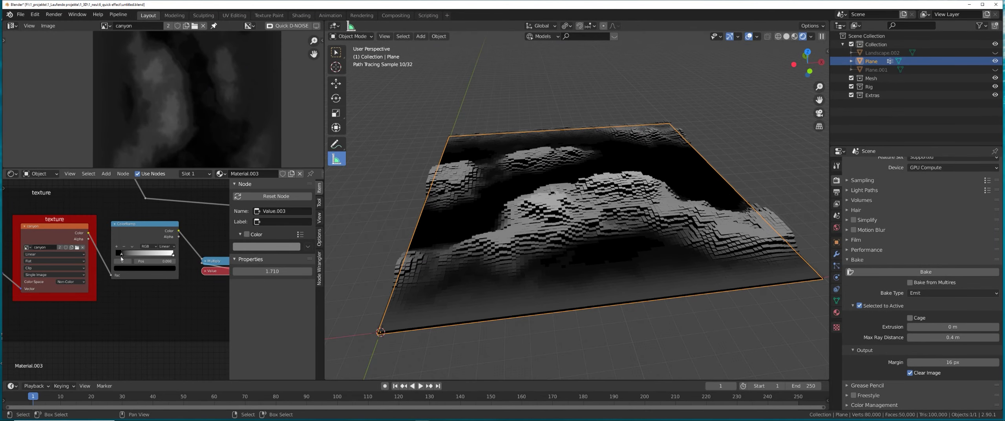
left_click_drag(122, 259, 123, 259)
middle_click_drag(596, 279, 707, 269)
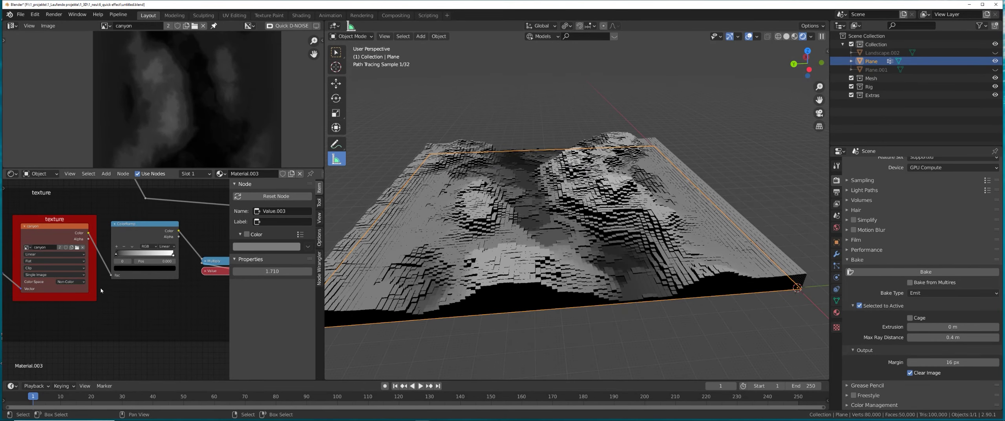
Step: Save the scene file
scroll(122, 254, "down", 4)
key("ctrl+s")
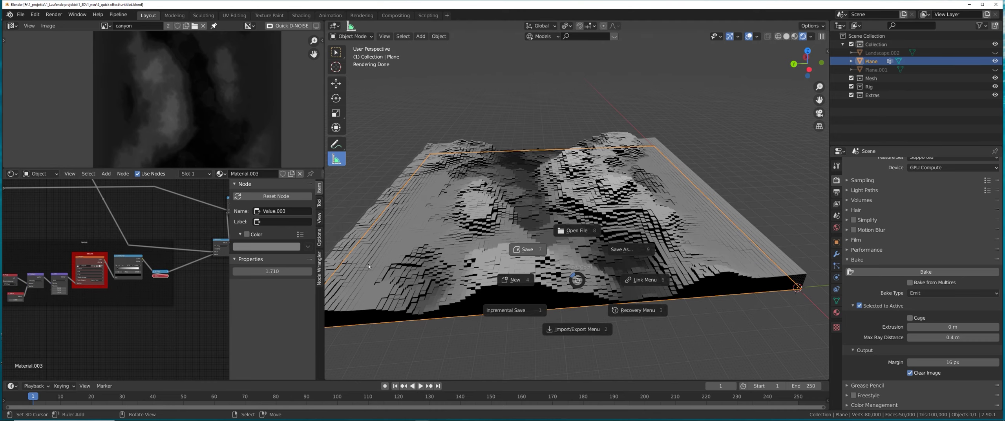
scroll(491, 261, "down", 2)
mouse_move(491, 261)
middle_mouse_down()
mouse_move(599, 254)
mouse_move(588, 240)
mouse_move(551, 244)
middle_mouse_up()
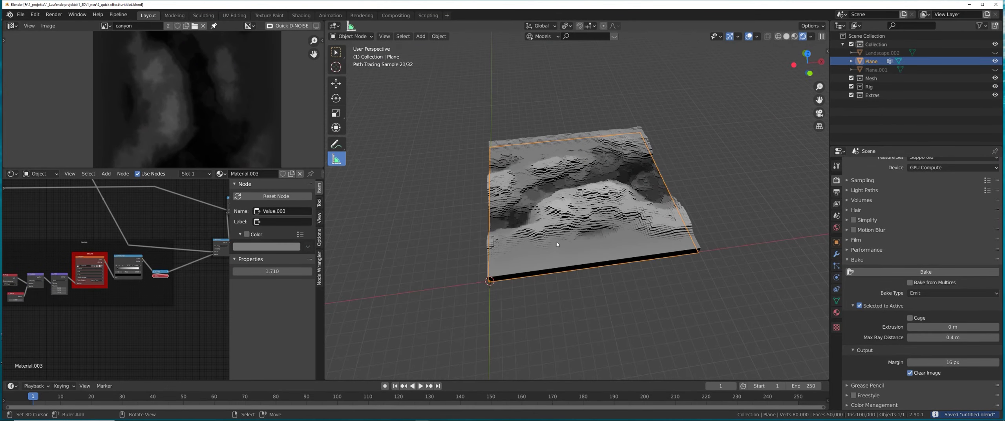
Step: Move the Multiply node after the texture frame closer to that frame's red Value node
middle_click_drag(112, 266, 74, 261)
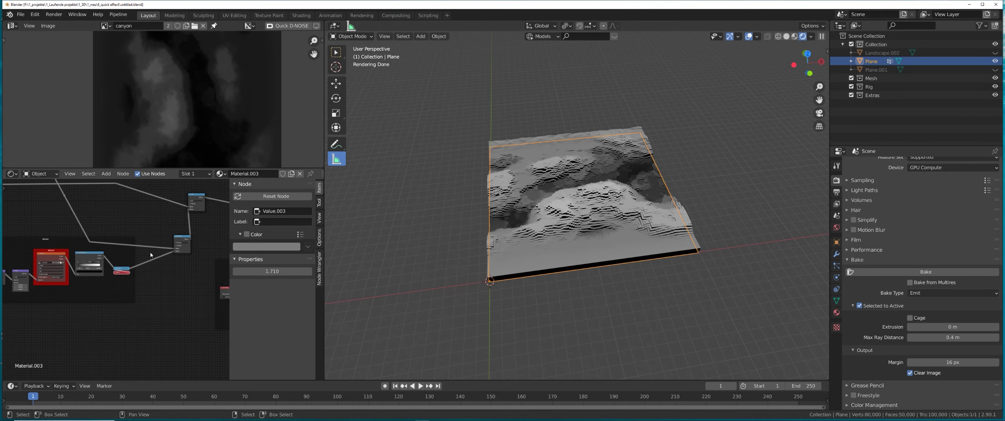
left_click_drag(181, 244, 148, 240)
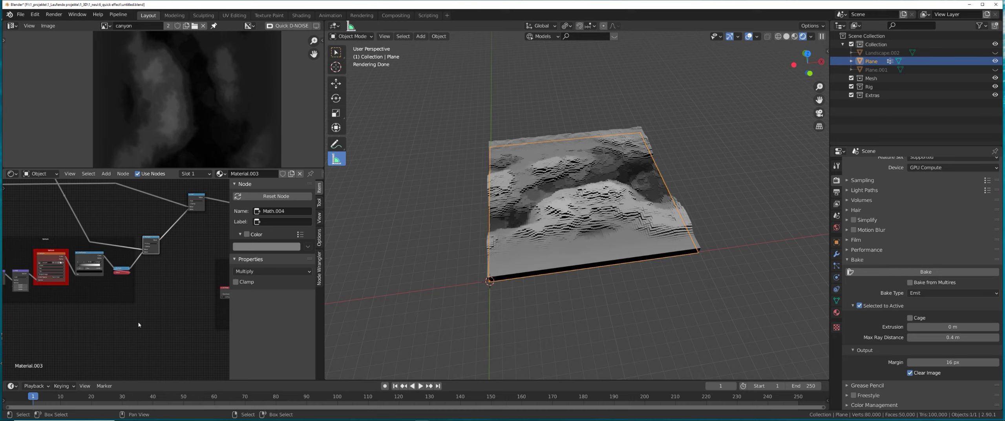
scroll(111, 332, "down", 4)
middle_click_drag(157, 348, 124, 268)
middle_click_drag(97, 288, 131, 291)
scroll(135, 301, "up", 3)
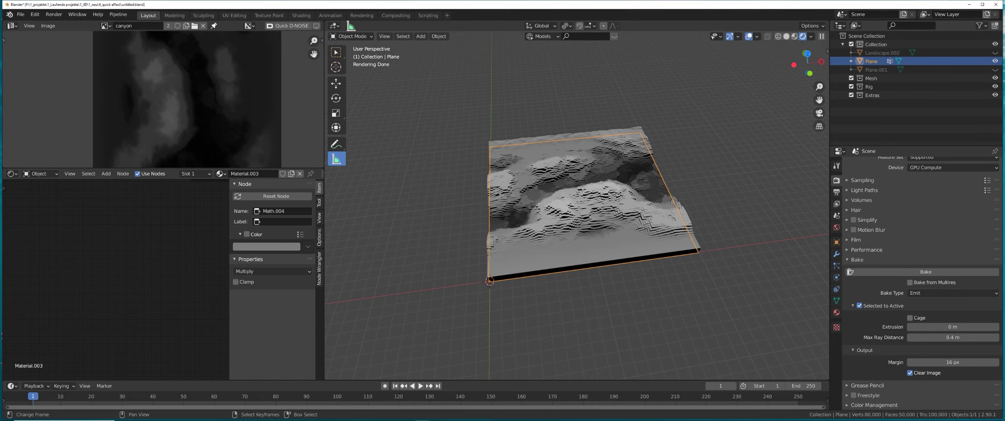
Step: Bring the square gradient image into the 3D scene as an image empty beside the terrain
left_click_drag(172, 289, 445, 183)
middle_click_drag(435, 187, 450, 189)
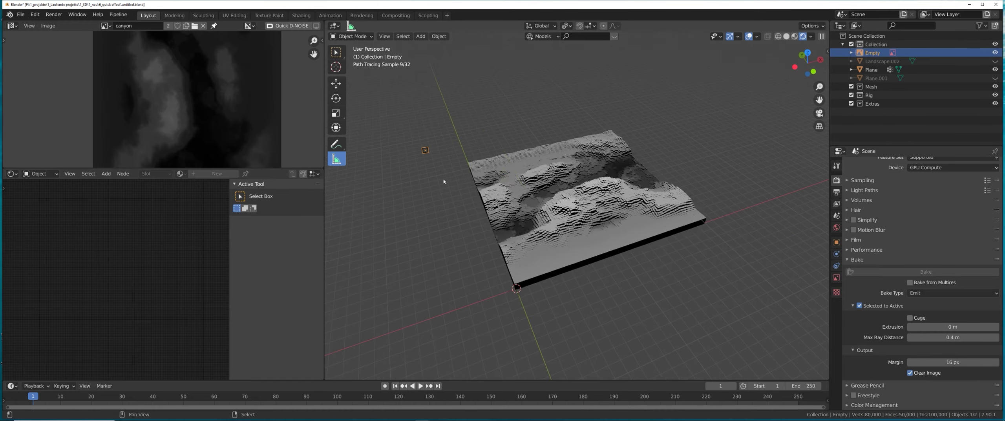
scroll(449, 190, "up", 3)
scroll(509, 212, "up", 5)
scroll(398, 155, "down", 3)
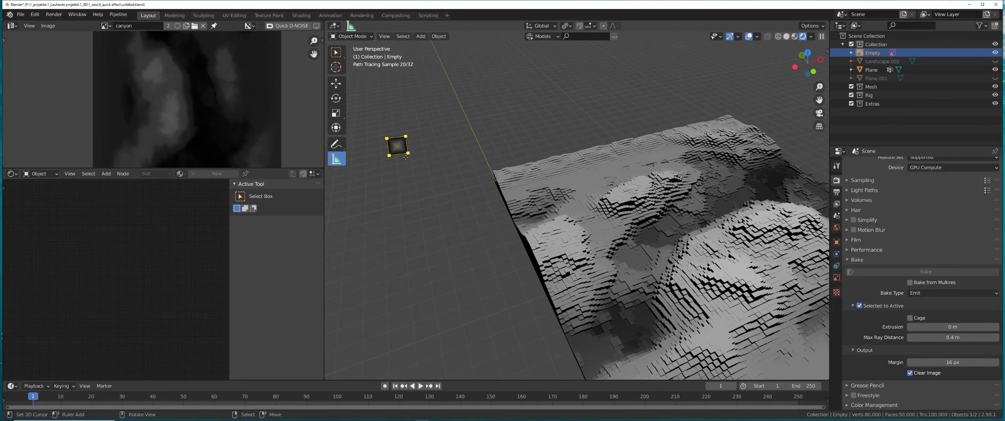
Step: Enlarge the gradient image empty by a factor of 2.658 and delete it from the scene
key("KP_Decimal")
scroll(638, 244, "down", 1)
middle_click_drag(638, 243, 590, 192, "shift")
key("s")
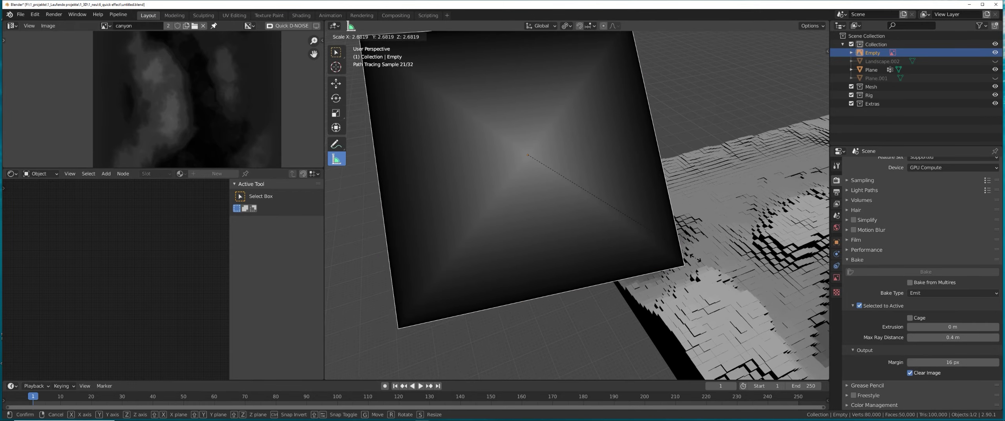
left_click(646, 227)
scroll(554, 188, "down", 5)
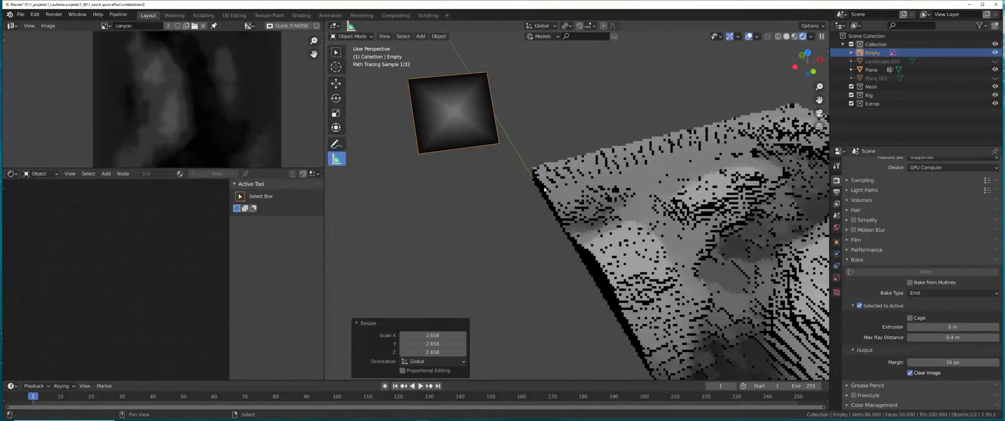
middle_click_drag(544, 189, 469, 170, "shift")
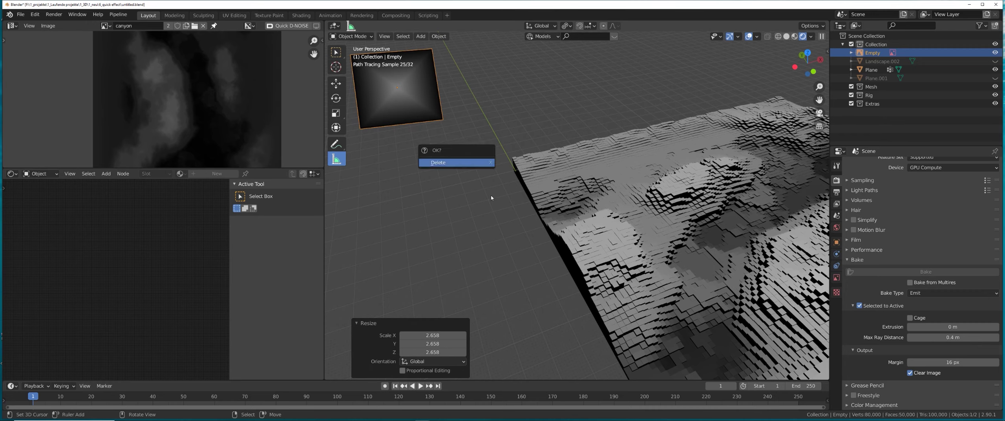
left_click(435, 133)
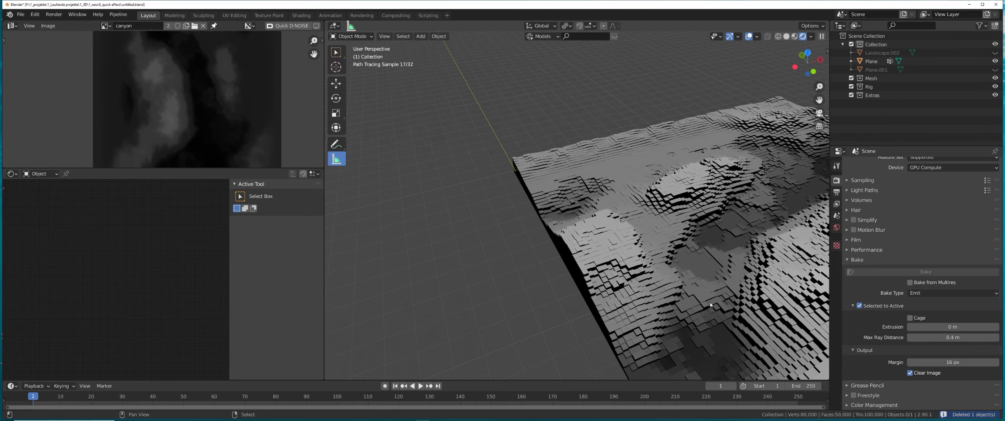
Step: Select the terrain plane and add an Image Texture node below the texture frame in its material
middle_click_drag(710, 305, 630, 261, "shift")
right_click(628, 261)
scroll(173, 269, "down", 7)
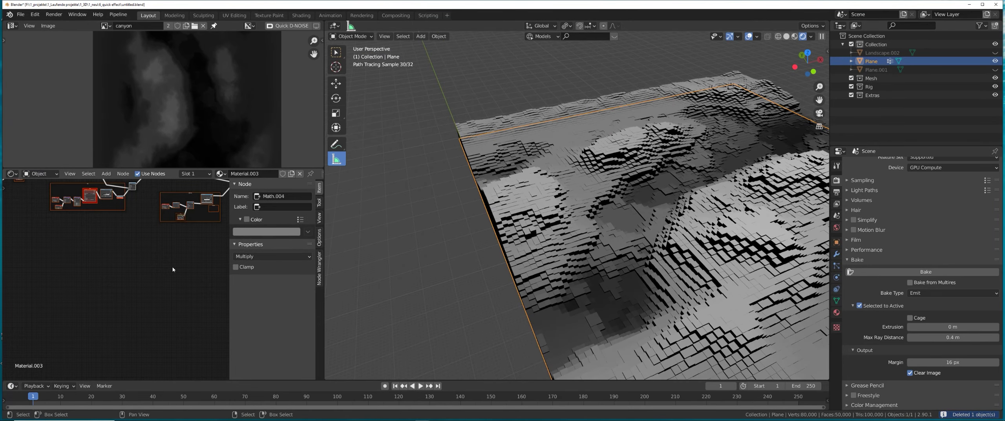
scroll(173, 269, "down", 2)
middle_click_drag(140, 327, 166, 287)
scroll(120, 287, "up", 10)
middle_click_drag(138, 259, 104, 280)
key("shift+a")
left_click(139, 283)
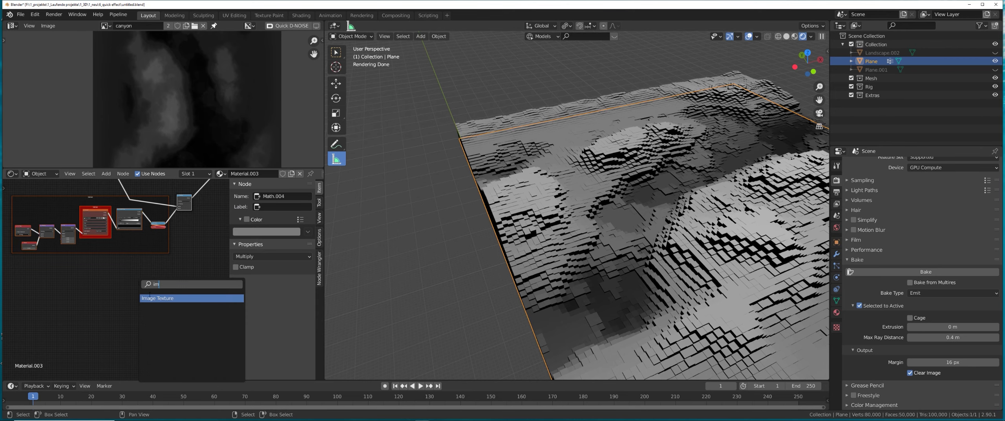
type("im")
key("Return")
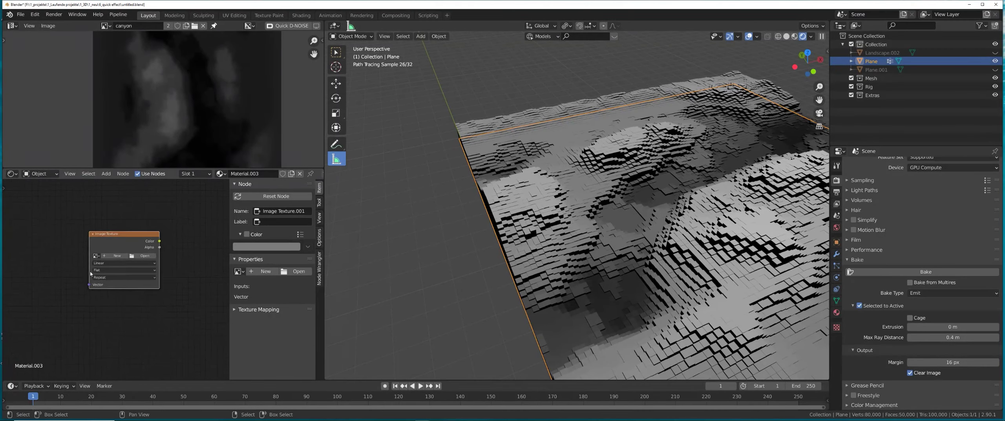
Step: Assign square_new.png to the new Image Texture node and preview it on the plane
scroll(93, 265, "up", 1)
left_click(94, 256)
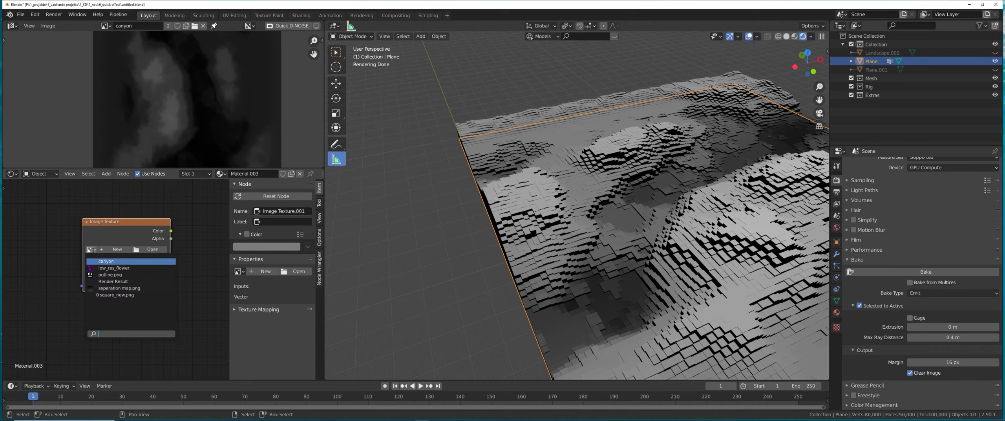
left_click(118, 294)
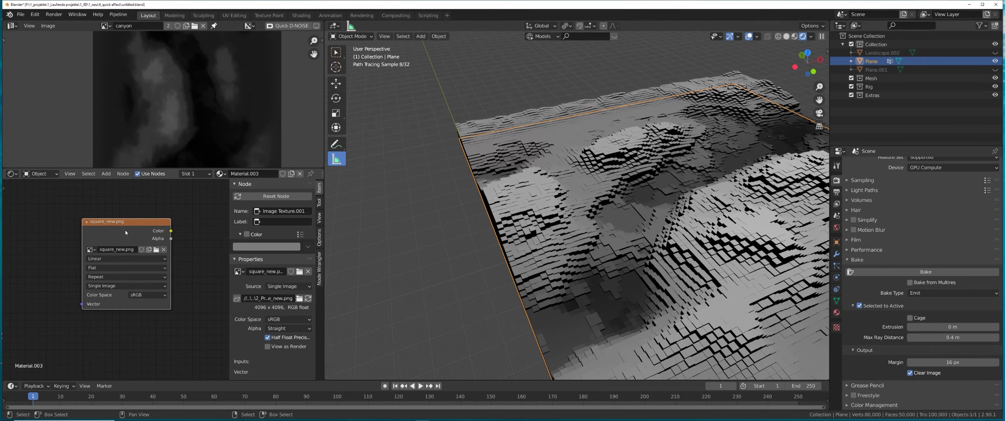
scroll(138, 253, "down", 3)
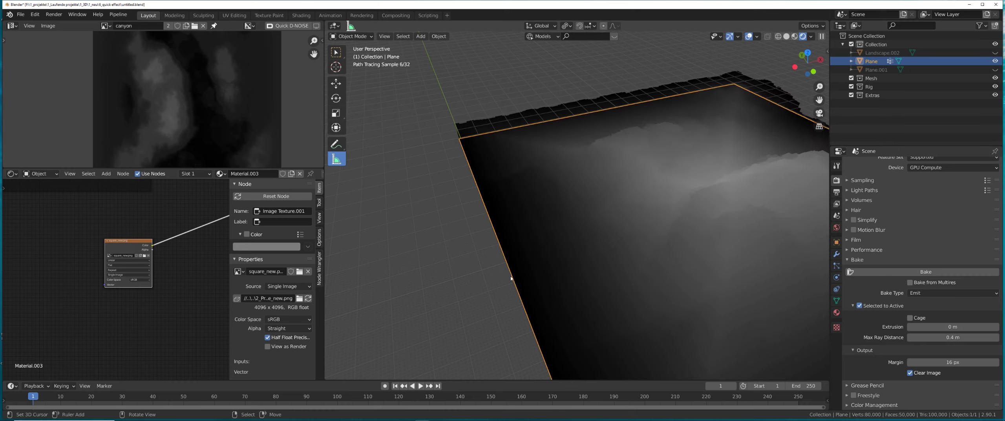
Step: Insert a ColorRamp node between the square_new.png texture and its preview connection
middle_click_drag(156, 257, 159, 257)
key("g")
left_click(139, 261)
key("shift+a")
left_click(165, 267)
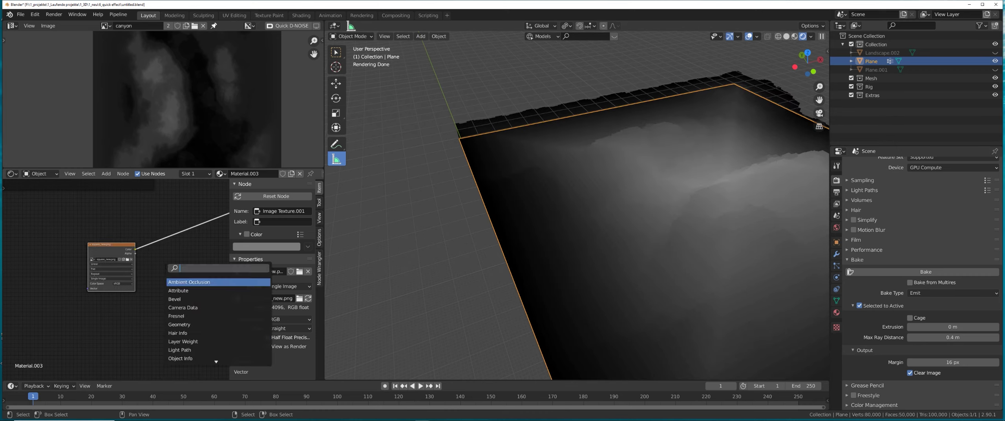
type("colo")
left_click(196, 290)
left_click(175, 259)
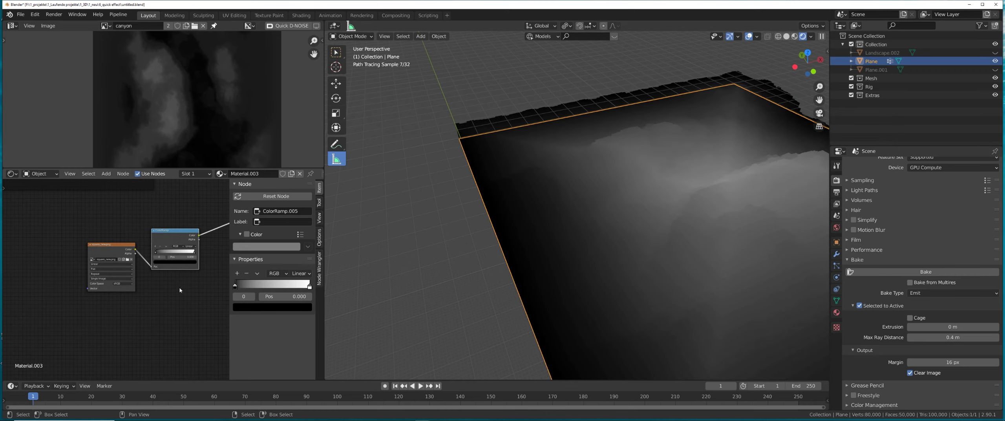
Step: Move the white stop of the new ColorRamp to position 0.009
scroll(112, 288, "up", 2)
mouse_move(114, 253)
left_mouse_down()
mouse_move(127, 254)
mouse_move(107, 256)
left_mouse_up()
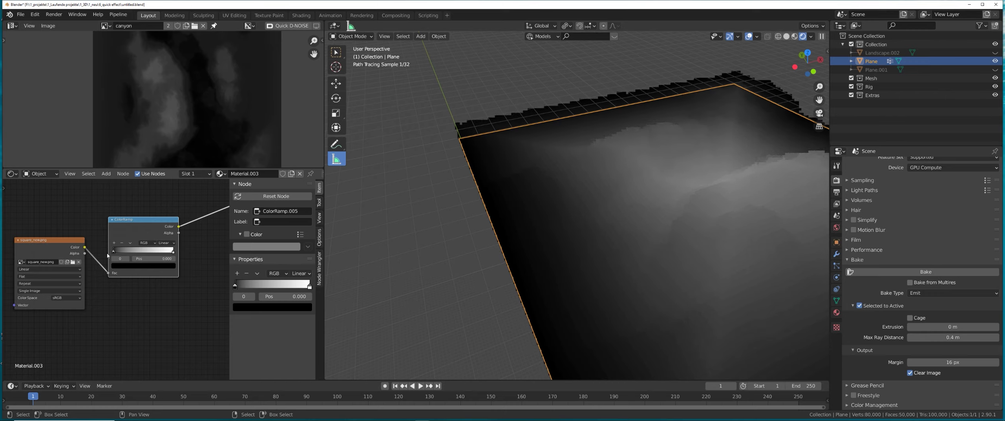
left_click_drag(169, 252, 101, 261)
scroll(638, 244, "down", 3)
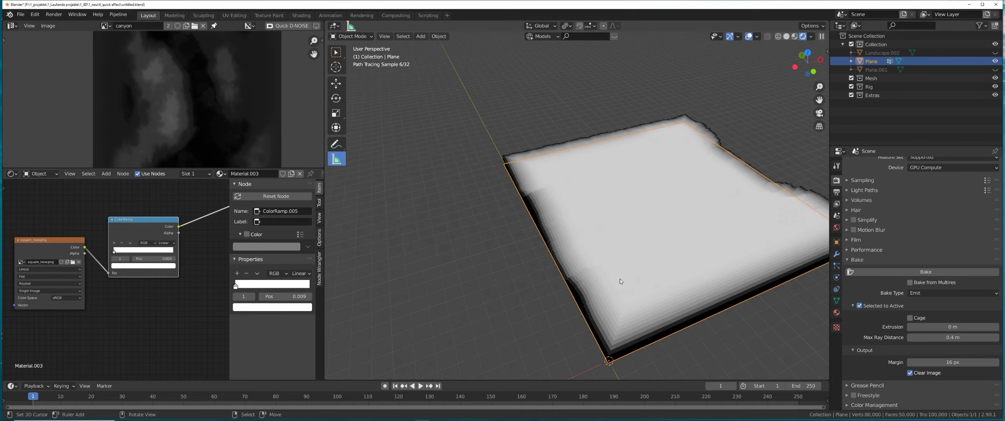
scroll(146, 304, "down", 2)
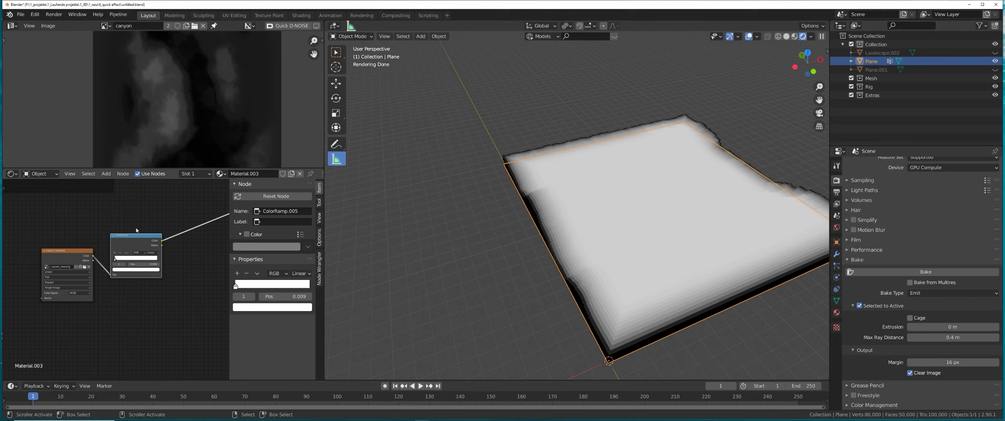
Step: Shift the downstream node frame and the math and output nodes further along the graph to free up space
scroll(136, 230, "down", 3)
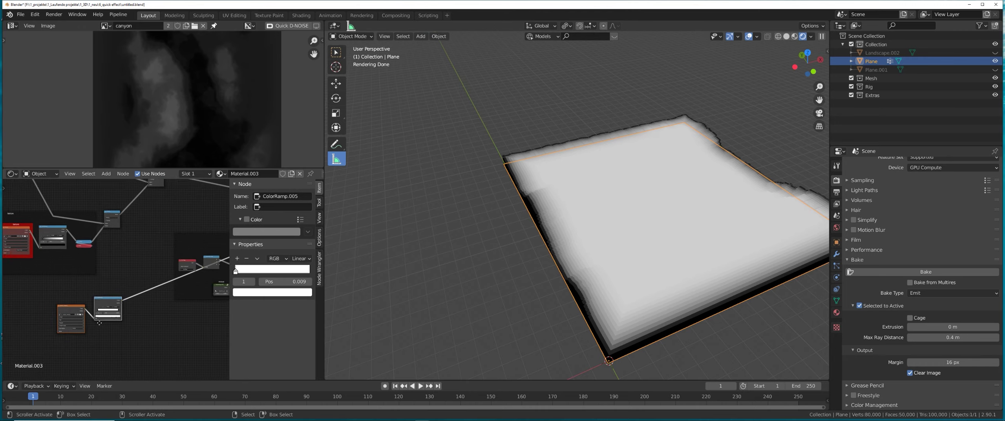
middle_click_drag(99, 323, 77, 319)
scroll(201, 332, "down", 2)
middle_click_drag(201, 332, 39, 306)
scroll(29, 296, "down", 2)
middle_click_drag(80, 273, 137, 265)
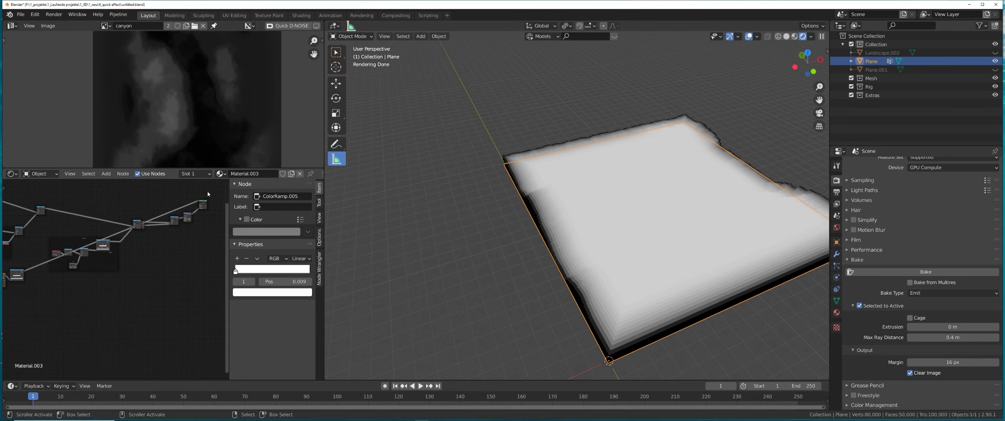
left_click_drag(208, 192, 53, 296)
key("g")
left_click(95, 276)
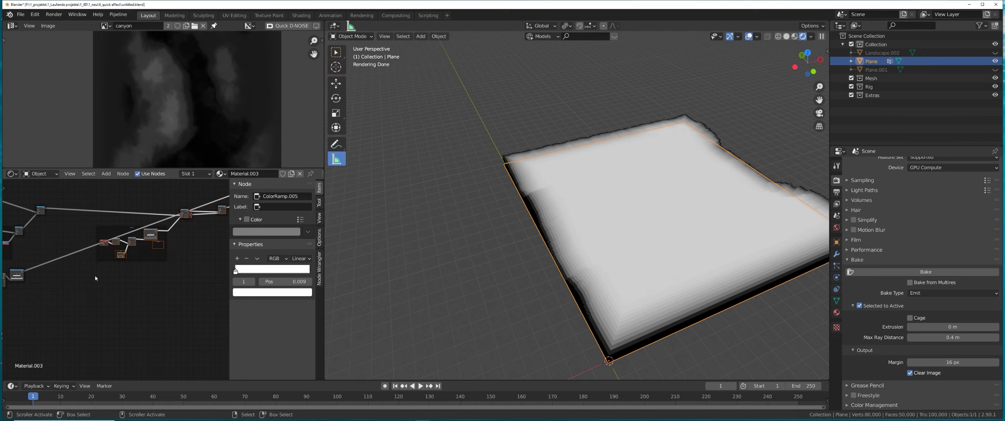
Step: Duplicate the Multiply node after the texture frame and insert the copy before the Add node
scroll(95, 278, "up", 6)
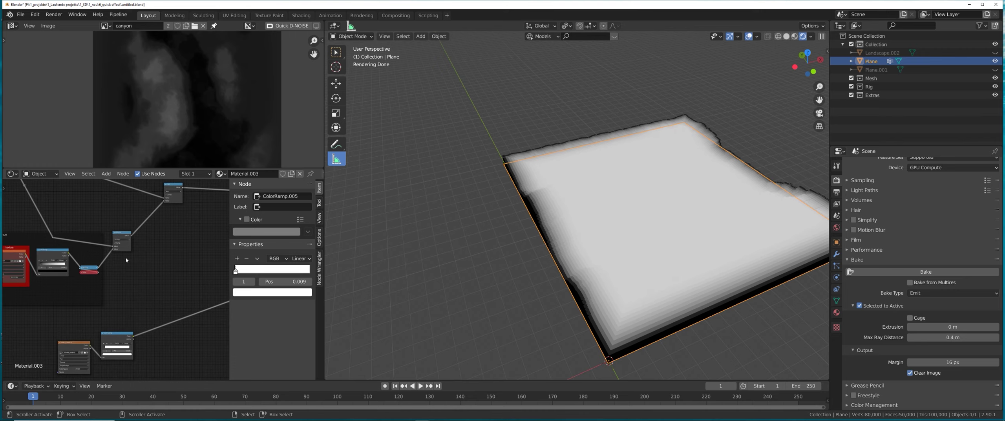
left_click(124, 247)
key("shift+d")
left_click(153, 240)
scroll(118, 278, "up", 5)
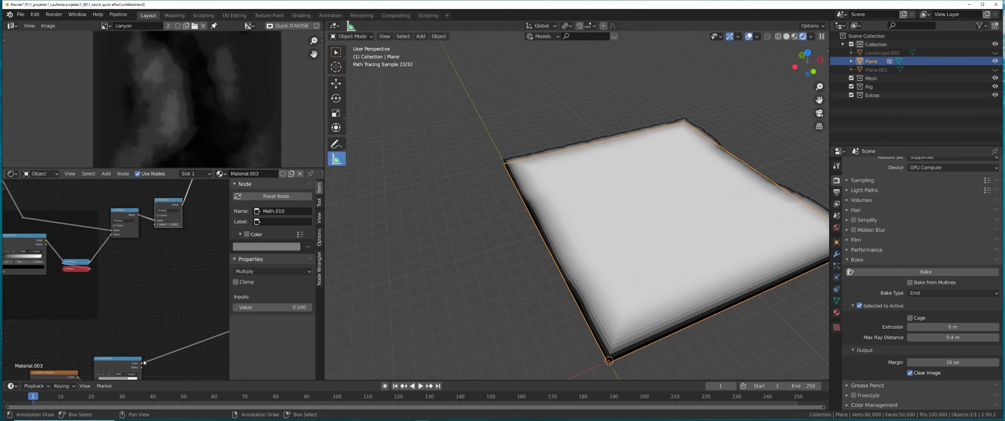
Step: Connect the square gradient ColorRamp's Color output to the second value of the duplicated Multiply node
left_click_drag(141, 364, 149, 260)
left_click_drag(156, 228, 156, 227)
middle_click_drag(152, 255, 150, 187)
scroll(143, 254, "down", 4)
middle_click_drag(144, 222, 126, 280)
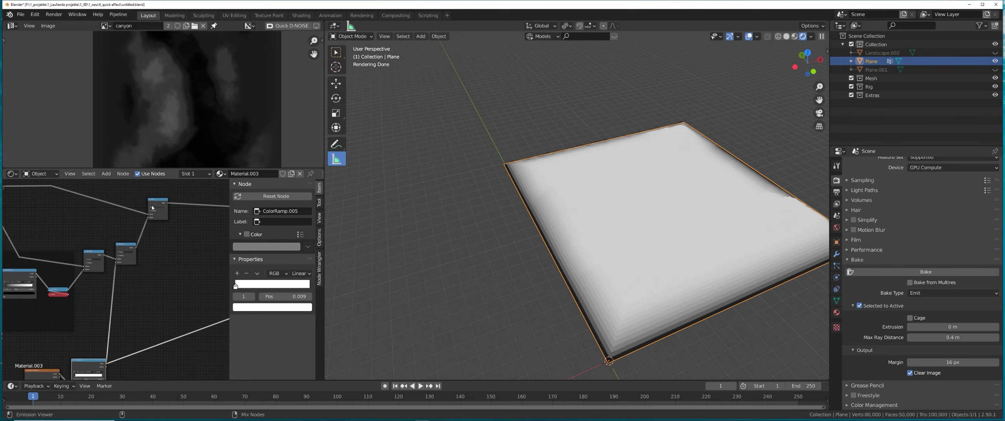
Step: Preview the Add node's output on the plane, followed by the output of the final clamped Multiply node
left_click(158, 205, "ctrl+shift")
middle_click_drag(490, 283, 592, 258)
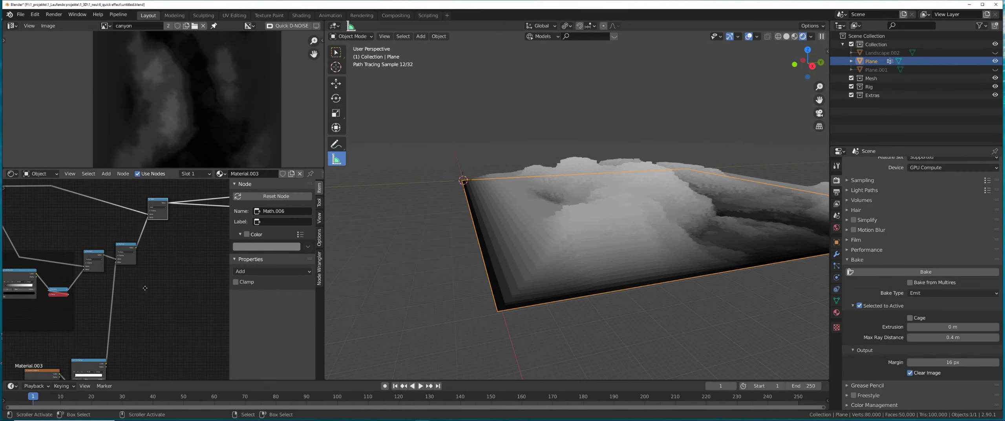
middle_click_drag(143, 287, 190, 228)
scroll(175, 251, "down", 5)
middle_click_drag(221, 256, 8, 271)
middle_click_drag(225, 214, 130, 233)
left_click(132, 227, "ctrl+shift")
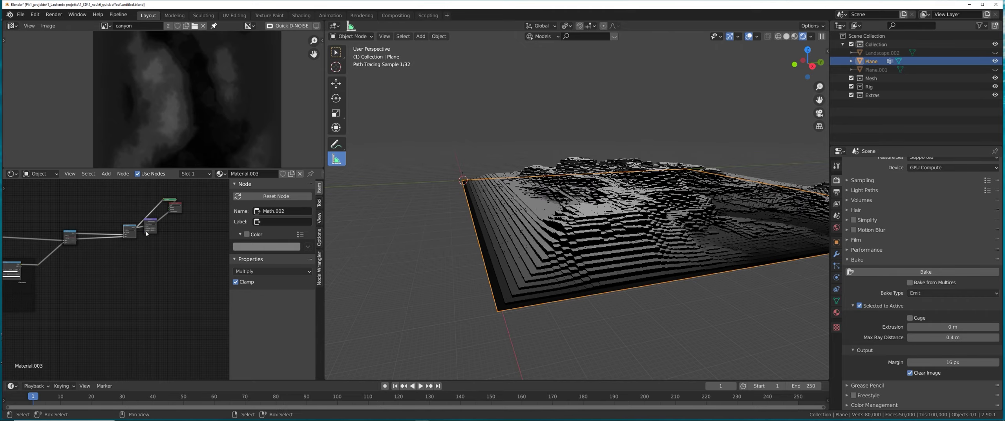
middle_click_drag(667, 271, 658, 241)
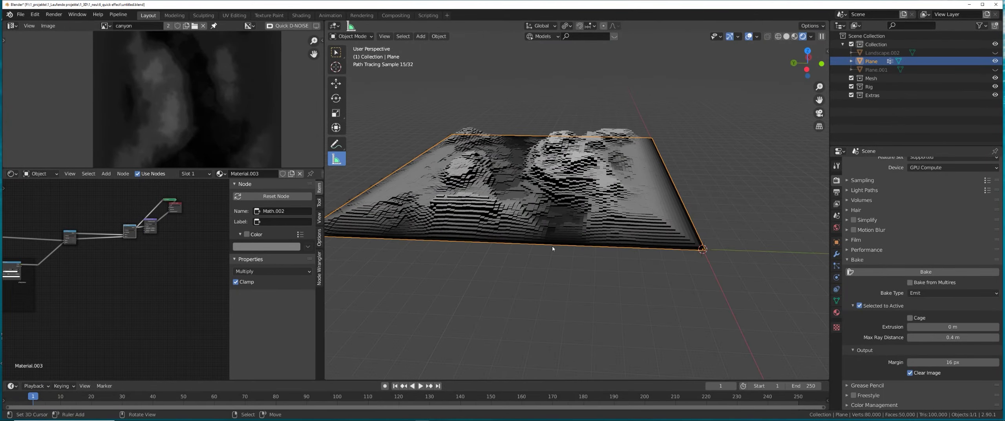
Step: Feed a UV Map node set to UVMap into the square_new.png texture's Vector input and set its extension to Clip
left_click_drag(165, 245, 170, 249)
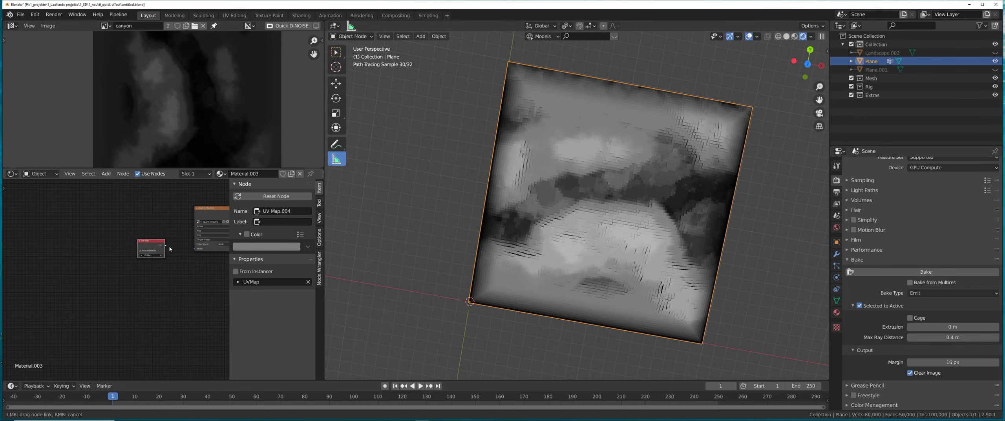
middle_click_drag(663, 298, 539, 266)
middle_click_drag(189, 275, 95, 269)
scroll(96, 269, "up", 4)
middle_click_drag(187, 213, 123, 278)
scroll(123, 271, "up", 3)
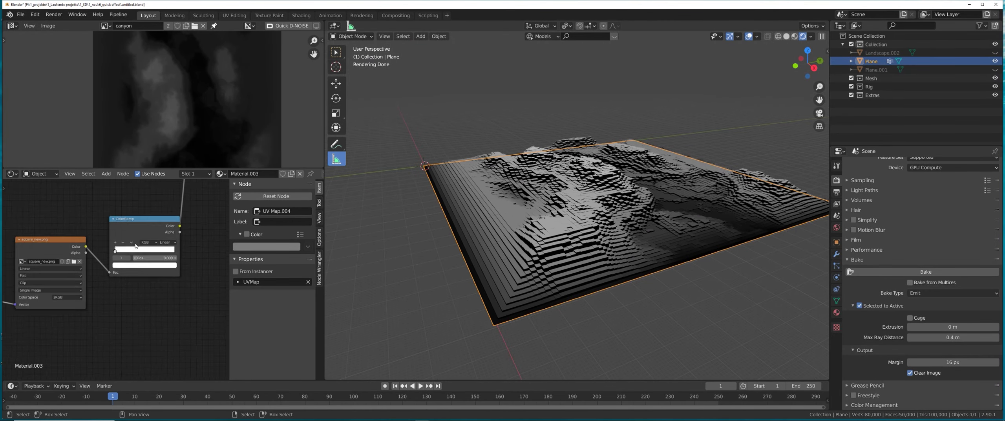
Step: Move the white stop of the square gradient's ColorRamp to about 0.126
left_click_drag(117, 249, 125, 250)
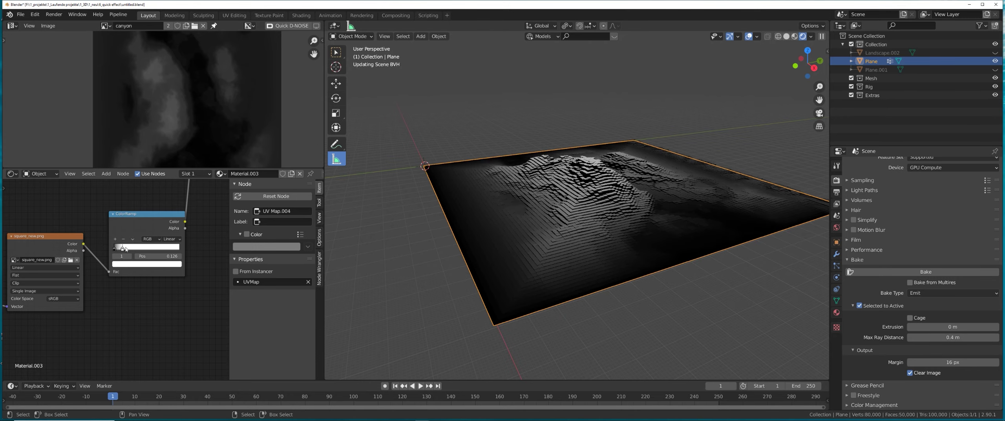
middle_click_drag(536, 246, 497, 287)
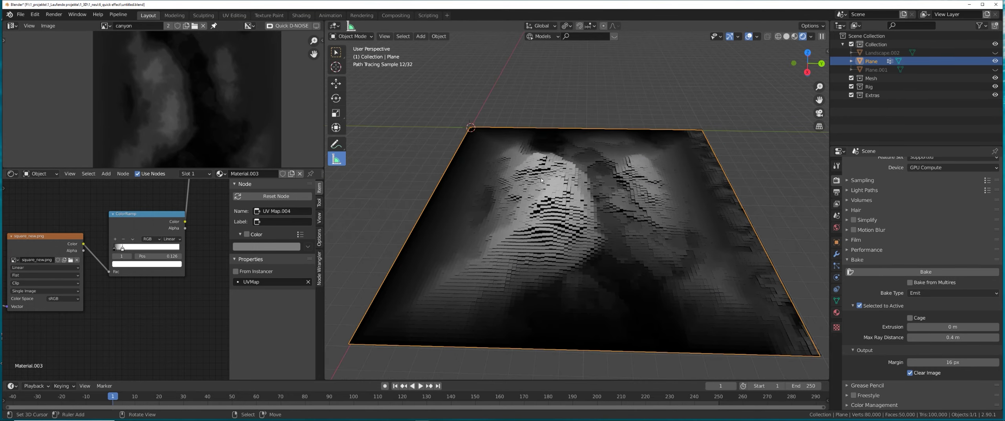
Step: Enclose the UV Map, square_new.png texture and its ColorRamp in a new Frame node
scroll(126, 246, "up", 1)
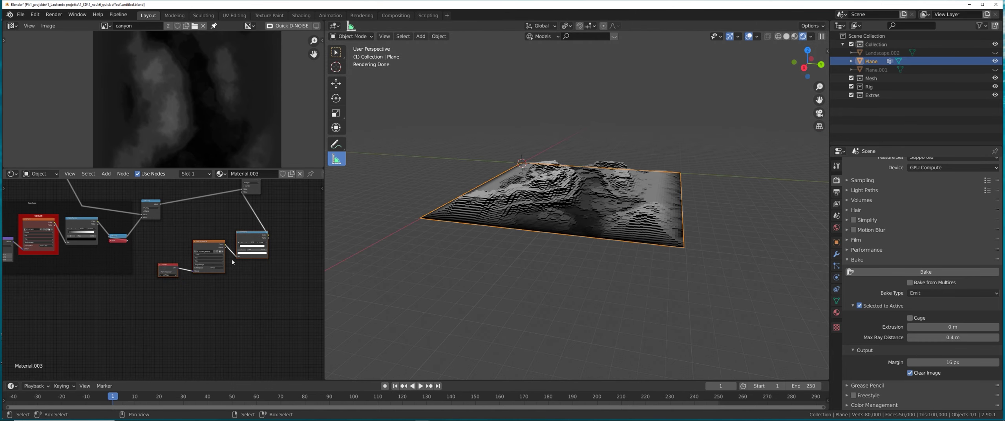
key("shift+a")
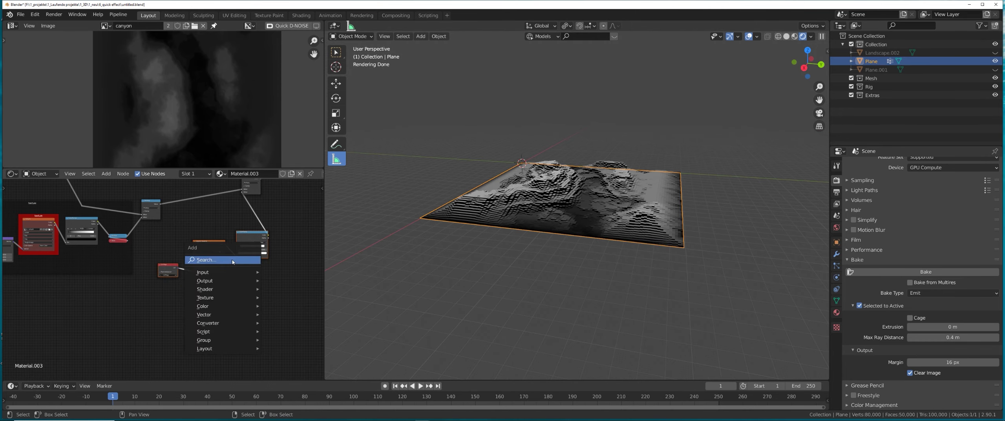
left_click(232, 262)
type("fra")
left_click(253, 292)
left_click(244, 332)
left_click_drag(270, 225, 175, 294)
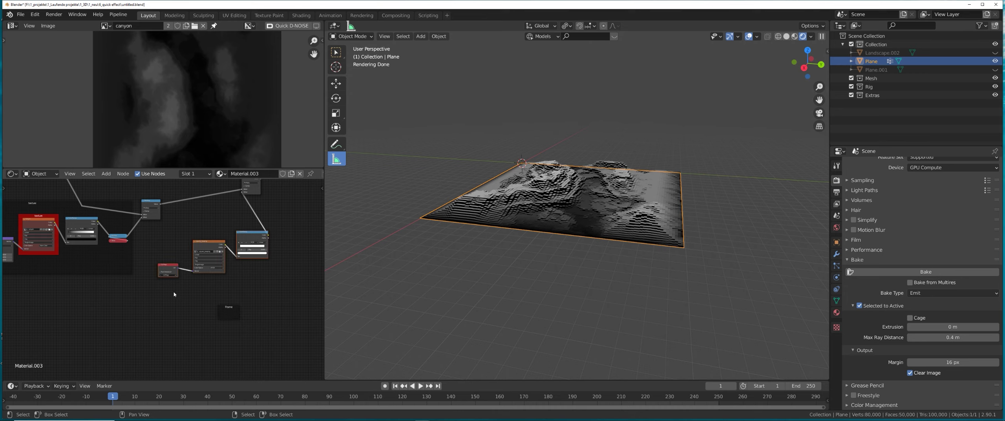
key("g")
left_click(228, 309)
Step: Label the new frame "edge cut off" and save the file
key("n")
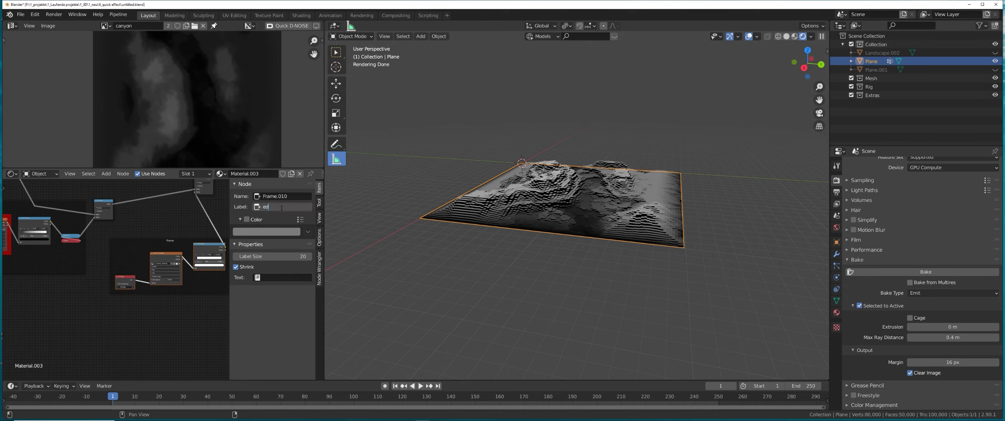
type("ff")
key("Return")
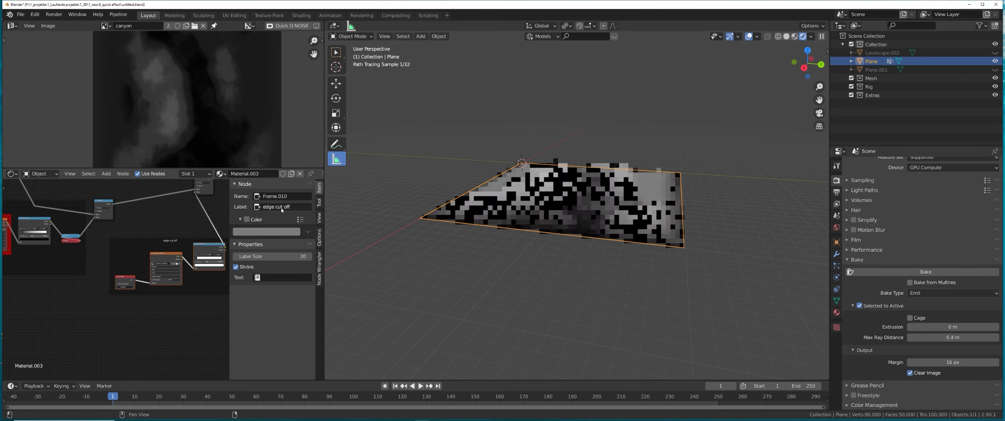
scroll(201, 280, "up", 2)
key("ctrl+s")
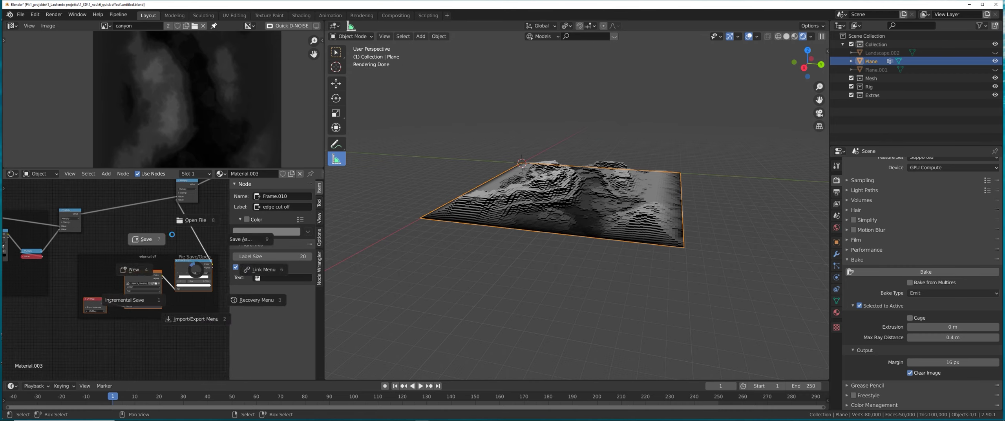
left_click(161, 249)
Step: Maximize the node editor and nudge the reroute point on the link crossing the texture frame
scroll(122, 271, "down", 2)
middle_click_drag(124, 263, 195, 257)
scroll(195, 257, "down", 10)
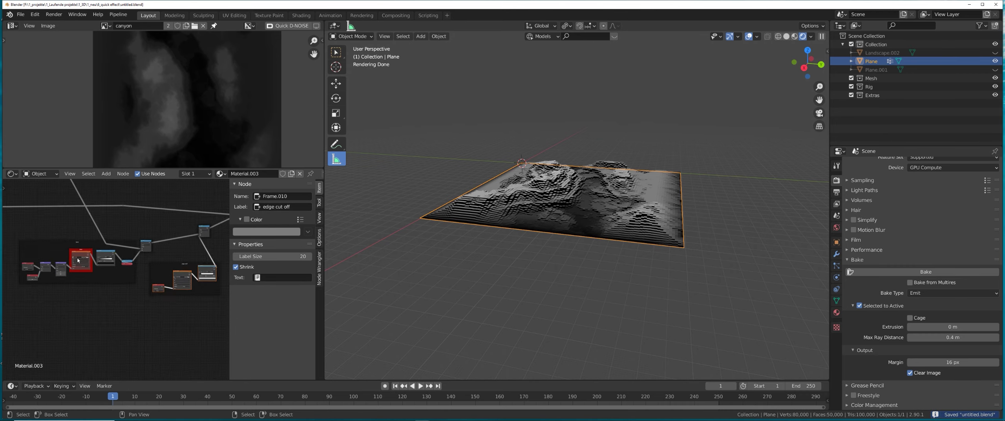
key("ctrl+space")
scroll(572, 243, "up", 6)
middle_click_drag(572, 243, 565, 307)
scroll(329, 266, "up", 4)
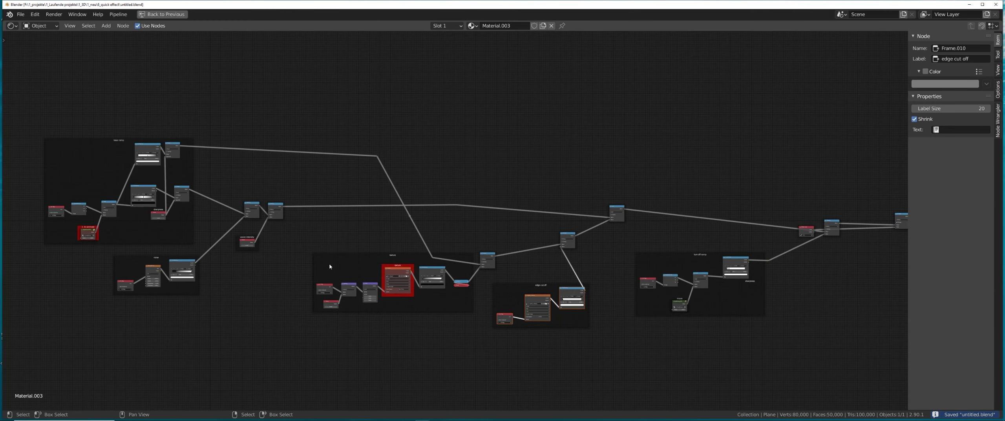
middle_click_drag(330, 267, 444, 289)
scroll(314, 220, "up", 3)
middle_click_drag(314, 220, 393, 222)
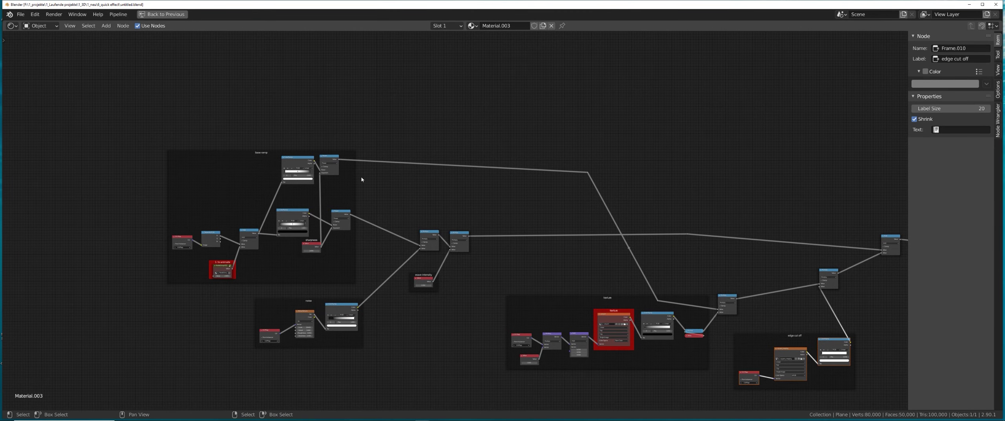
middle_click_drag(657, 301, 482, 251)
left_click(483, 251)
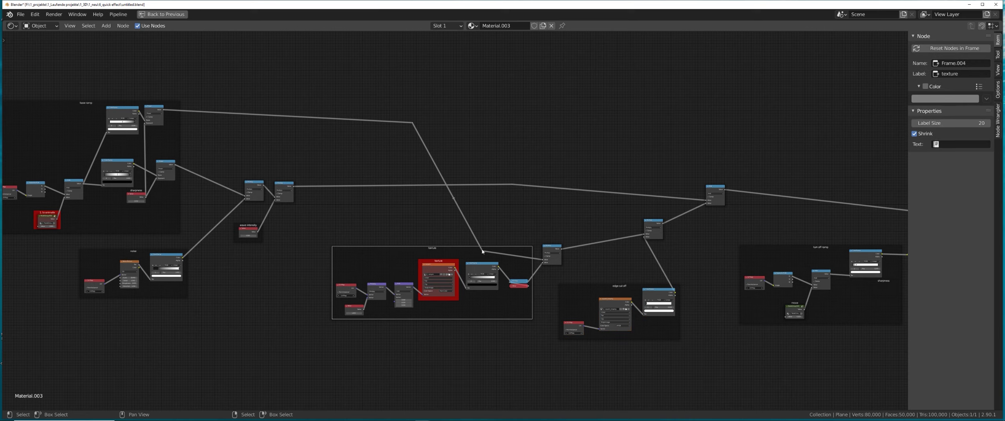
left_click_drag(483, 252, 481, 252)
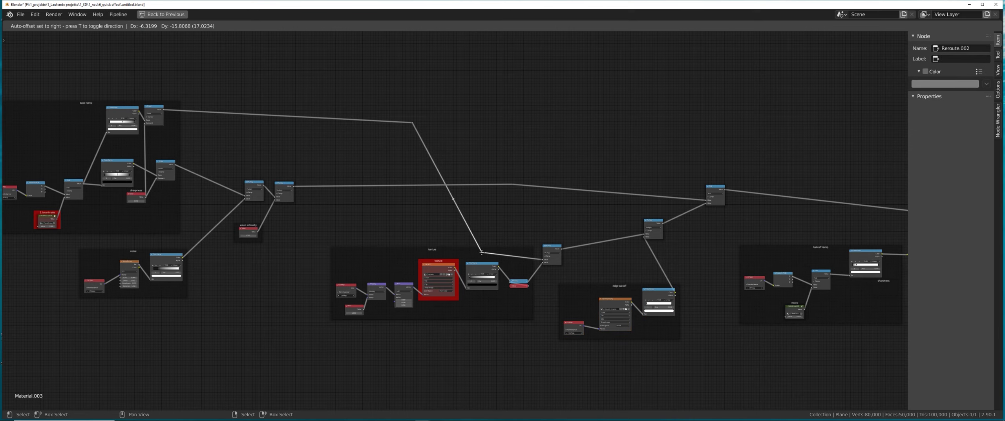
scroll(528, 284, "down", 2)
middle_click_drag(530, 284, 510, 287)
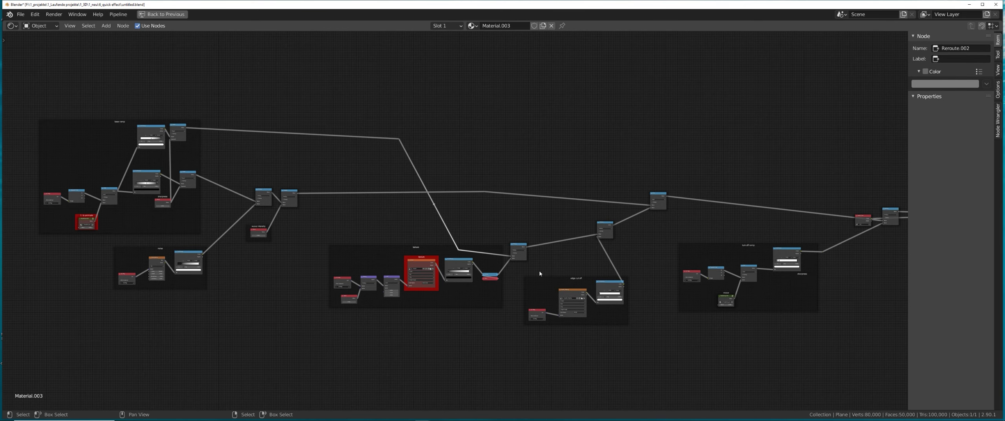
Step: Move the texture and edge cut off frames, together with their connected Math nodes, above the main node chain
scroll(541, 274, "down", 1)
middle_click_drag(527, 260, 536, 262)
left_click_drag(630, 217, 347, 358)
key("g")
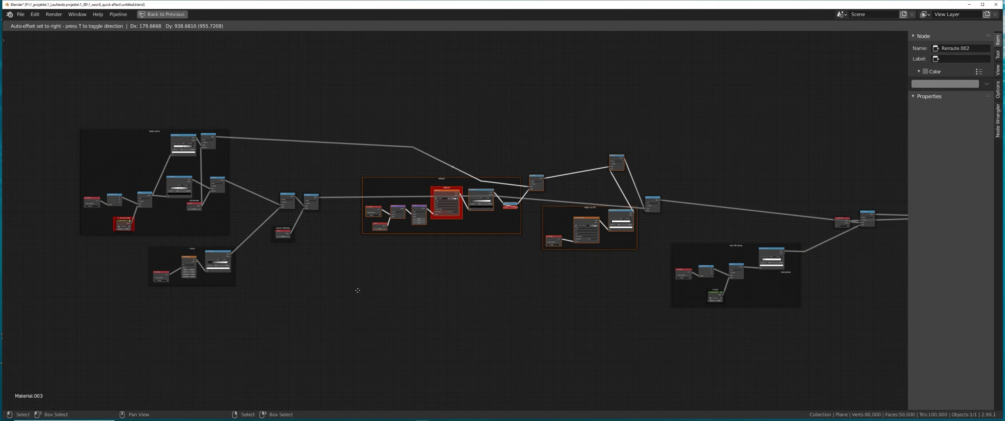
left_click(347, 283)
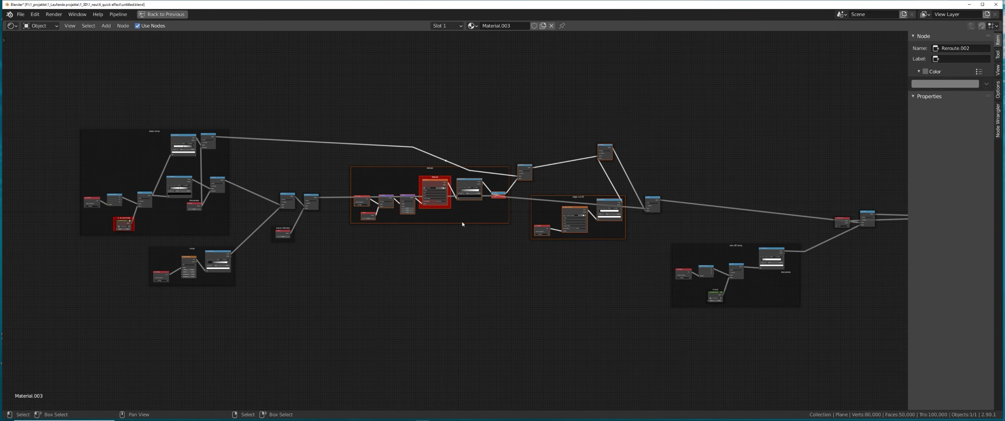
key("g")
left_click(388, 179)
middle_click_drag(326, 129, 354, 143)
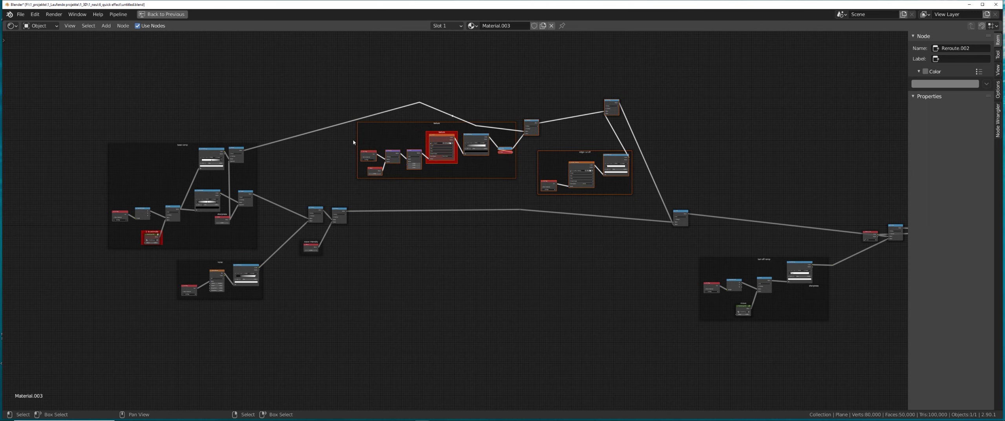
Step: Lower the reroute point on the link into the texture group and shift the texture and edge cut off nodes further up
left_click(419, 102)
key("g")
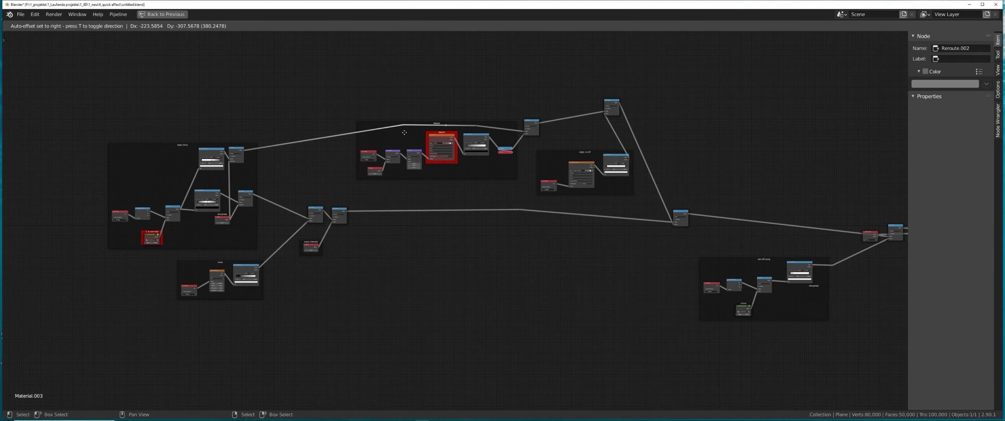
middle_click_drag(561, 159, 520, 188)
left_click_drag(594, 101, 322, 231)
scroll(360, 195, "up", 2)
scroll(359, 195, "up", 1)
middle_click_drag(386, 209, 381, 261)
key("g")
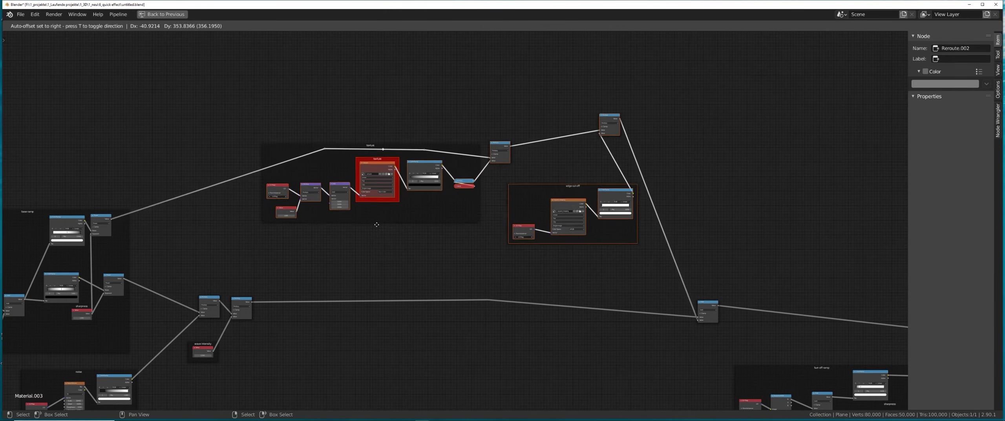
left_click(377, 205)
Step: Enclose the texture and edge cut off groups in a new frame labelled "texture" and enable its custom color
left_click(377, 202)
type("frame")
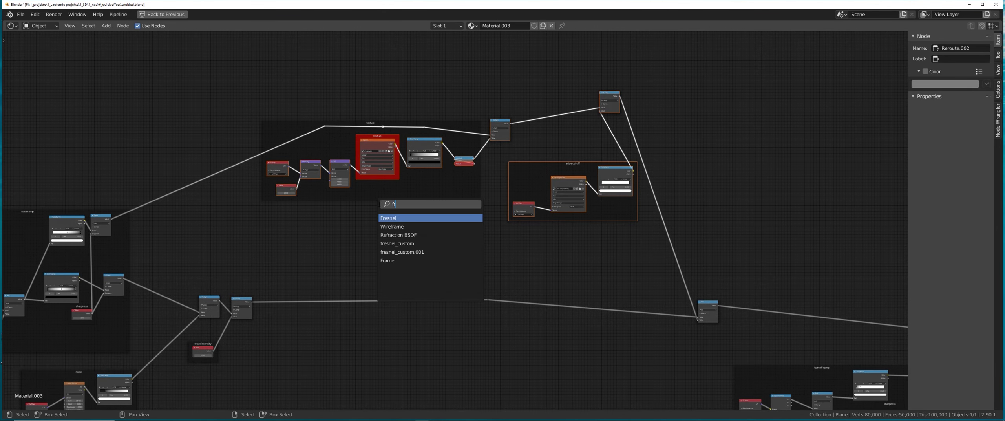
key("Return")
left_click(429, 260)
left_click_drag(659, 72, 196, 263)
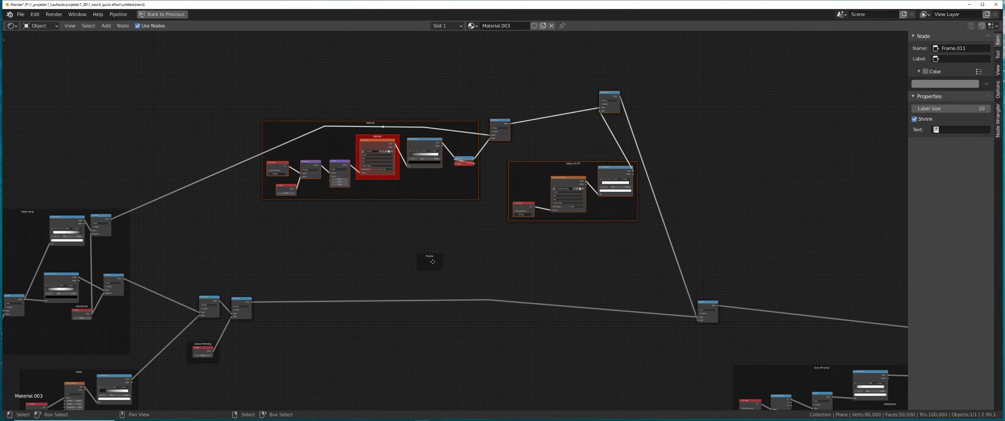
key("ctrl+p")
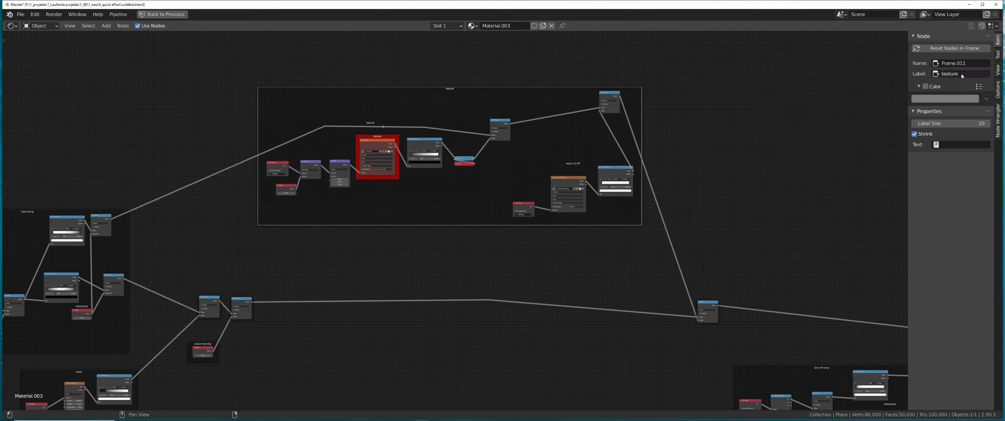
left_click(925, 86)
Step: Move the base ramp frame with all its nodes up and away from the noise frame
middle_click_drag(316, 250, 634, 155)
left_click_drag(342, 117, 338, 107)
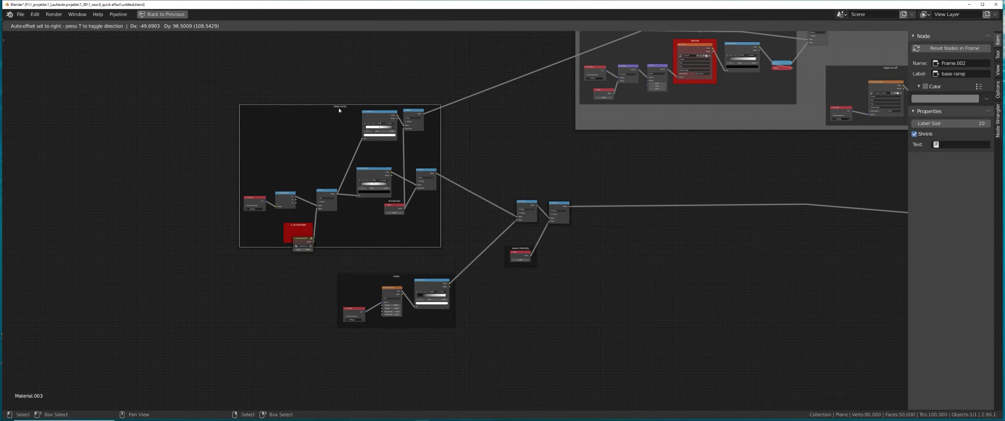
left_click_drag(305, 242, 300, 232)
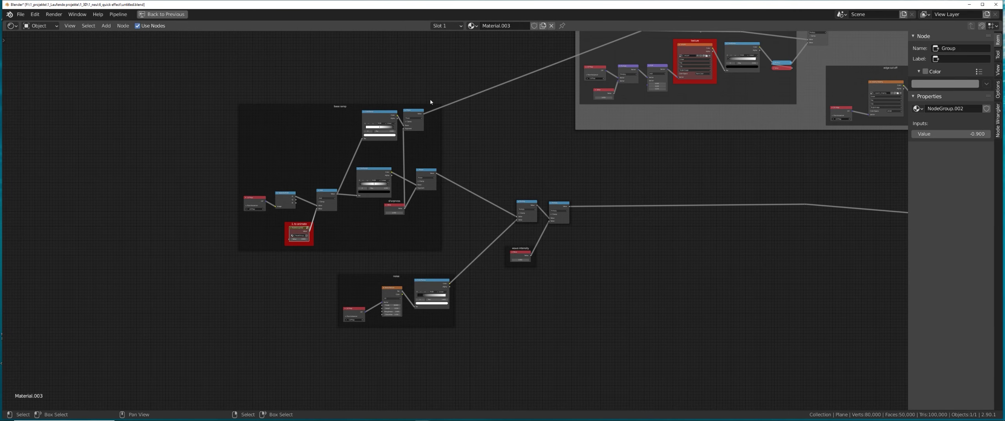
left_click_drag(437, 86, 241, 258)
key("g")
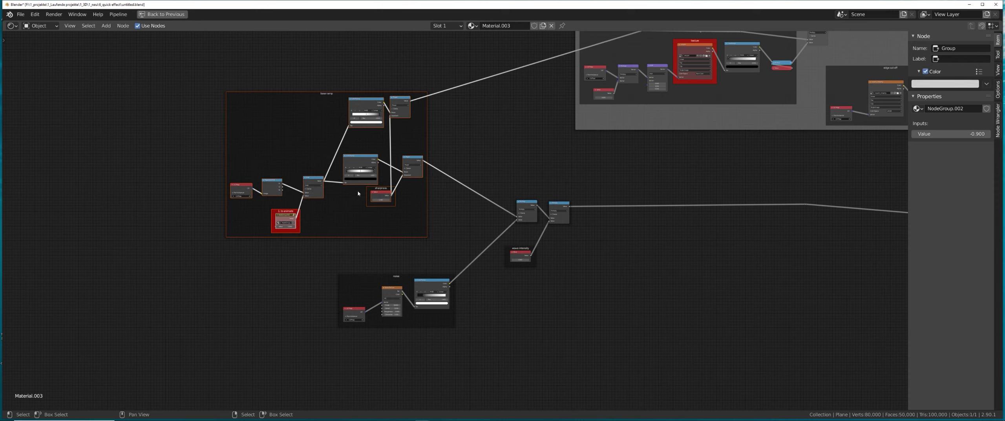
Step: Give the base ramp frame a custom green color of R 0.272, G 0.608, B 0.465
left_click(334, 101)
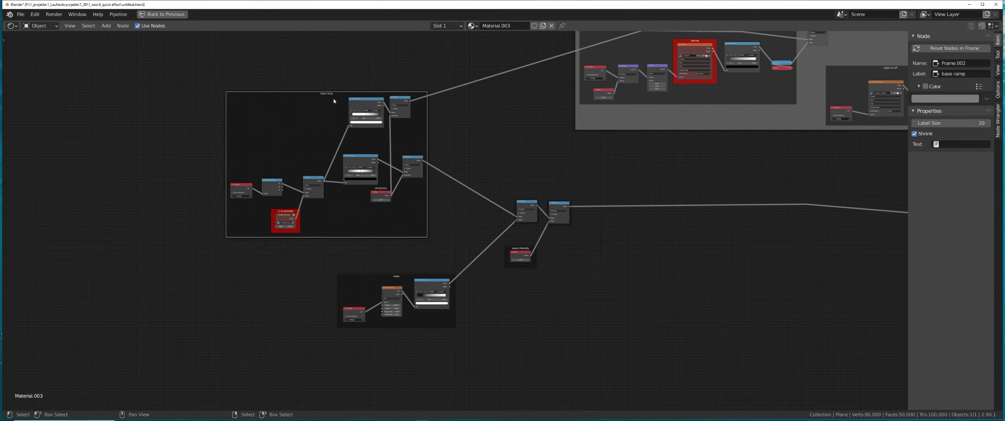
left_click(923, 86)
left_click(944, 98)
left_click(931, 130)
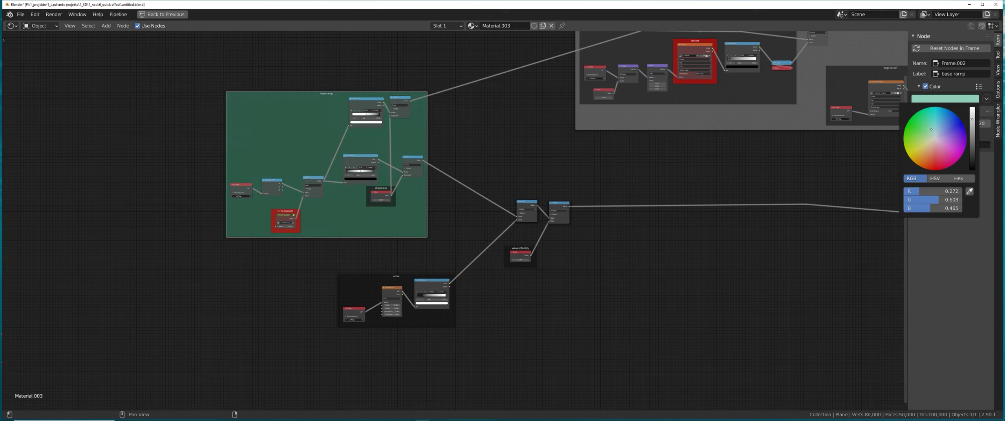
Step: Move the wave intensity frame and the Math node it feeds further along the chain to space them out
scroll(498, 216, "up", 1)
middle_click_drag(492, 215, 415, 148)
middle_click_drag(528, 155, 512, 157)
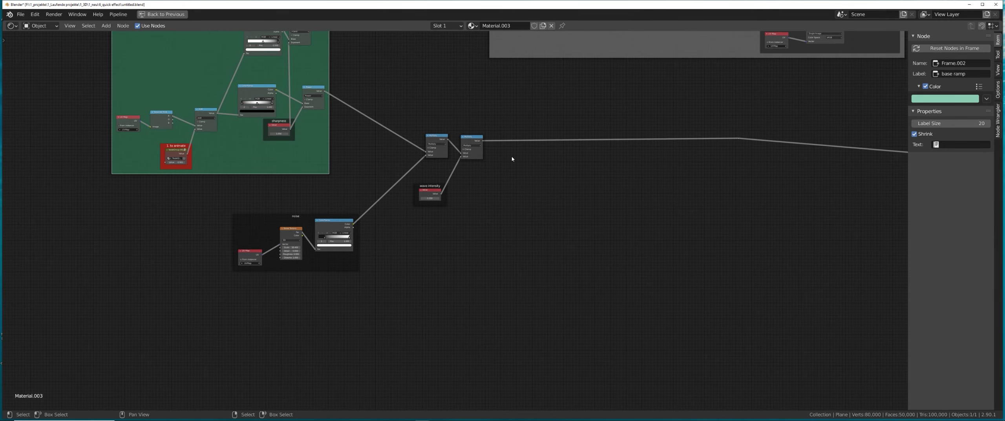
left_click_drag(435, 188, 438, 235)
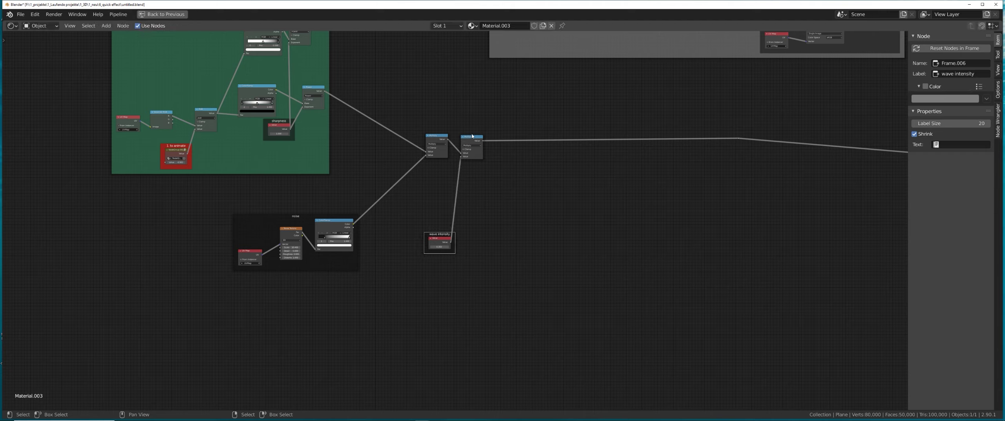
left_click_drag(471, 137, 513, 144)
left_click_drag(438, 236, 482, 175)
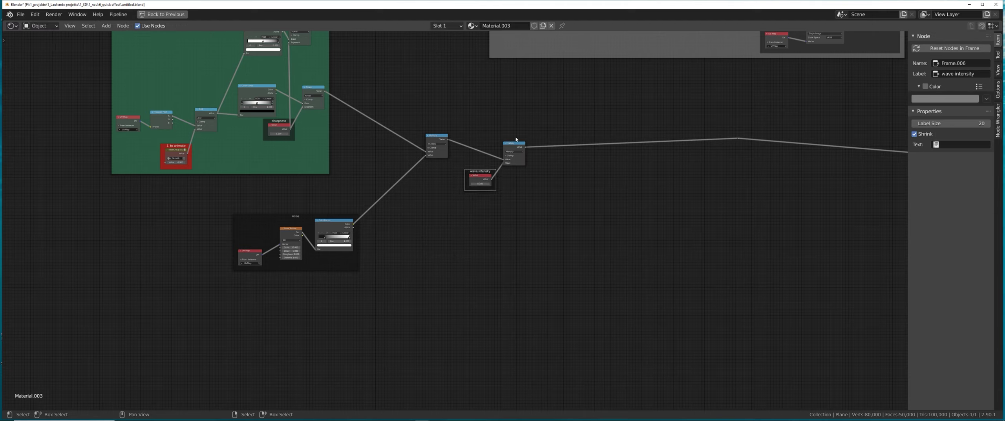
left_click_drag(521, 144, 525, 144)
Step: Move the noise frame closer to its Math node, label it "noise variation" and give it a custom teal color
left_click_drag(304, 217, 370, 204)
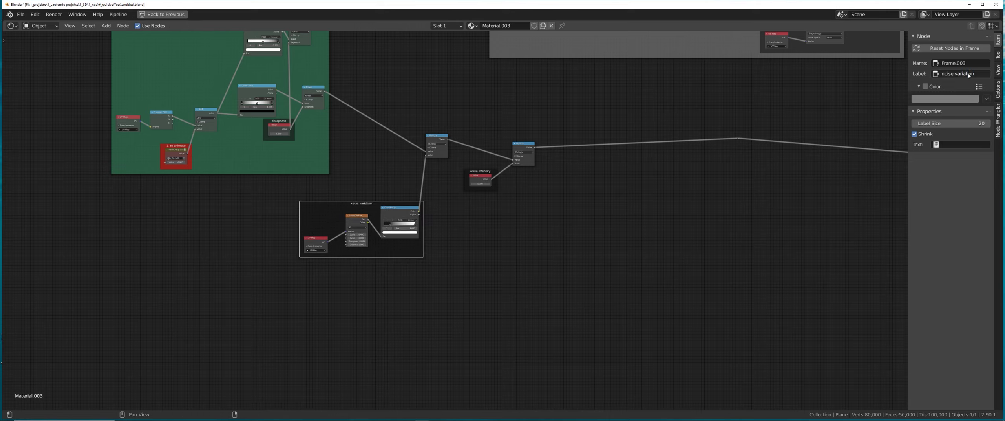
left_click(925, 86)
left_click(945, 98)
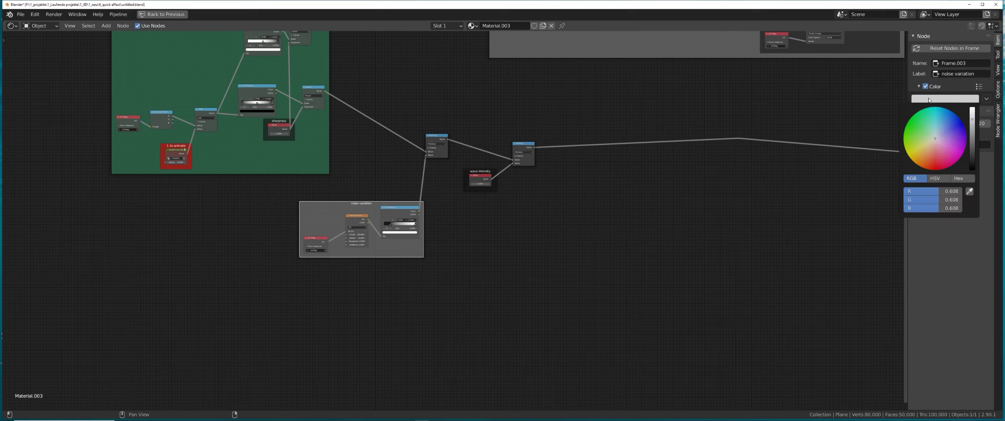
left_click_drag(933, 129, 934, 129)
Step: Reposition the turn off ramp frame below the main chain and give it a custom blue-violet color
scroll(590, 210, "down", 4)
middle_click_drag(742, 196, 444, 204)
middle_click_drag(545, 213, 331, 213)
scroll(420, 216, "up", 6)
left_click_drag(484, 276, 511, 282)
key("ctrl+z")
left_click_drag(431, 308, 434, 304)
left_click_drag(454, 248, 468, 242)
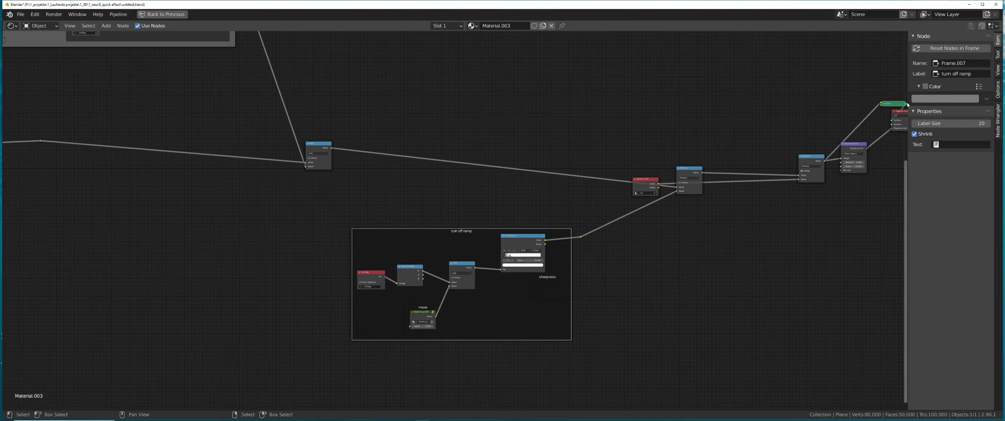
left_click(925, 86)
left_click(936, 100)
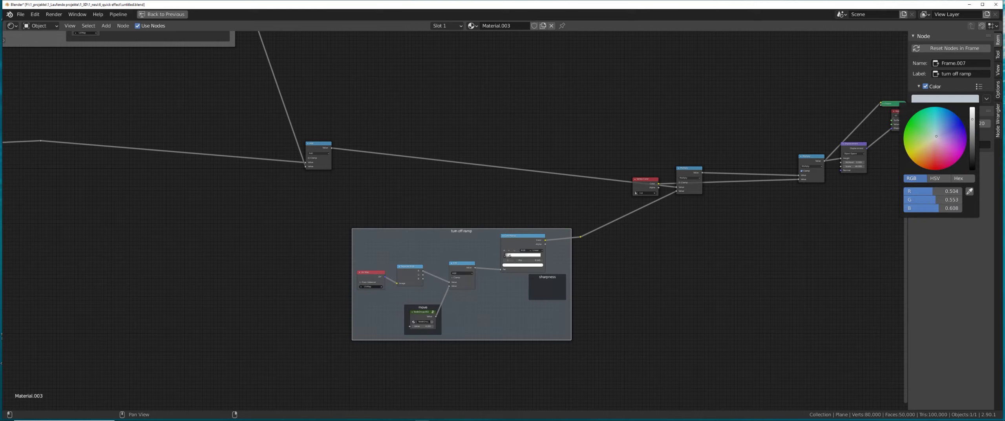
left_click_drag(936, 137, 938, 135)
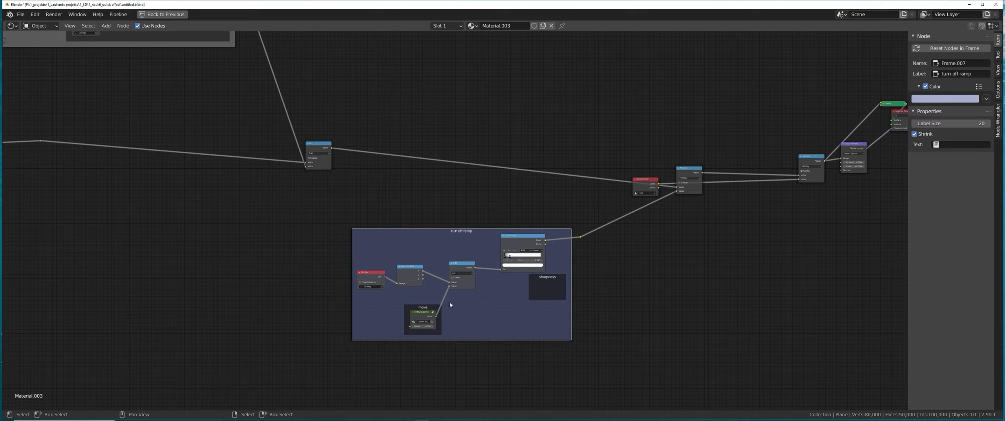
Step: Relabel the move frame inside the turn off ramp as "2. to animate" and give it a custom red color
scroll(449, 301, "up", 4)
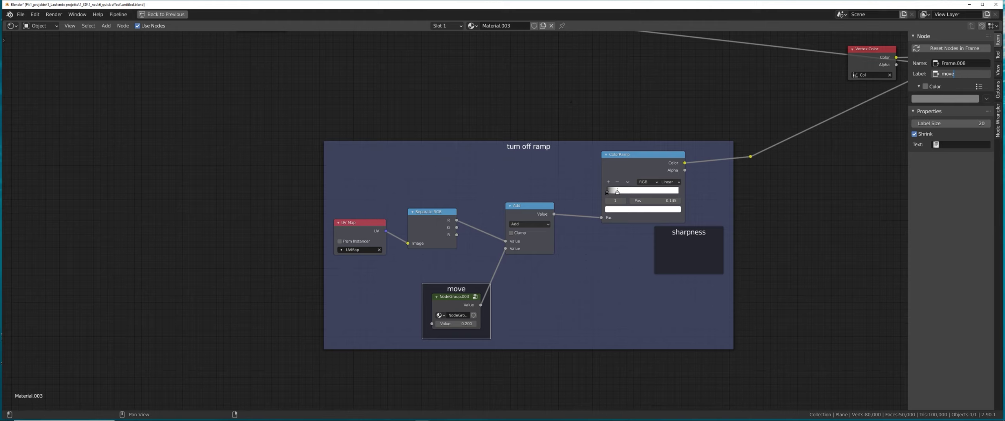
scroll(357, 144, "down", 11)
middle_click_drag(74, 211, 631, 304)
scroll(631, 306, "up", 3)
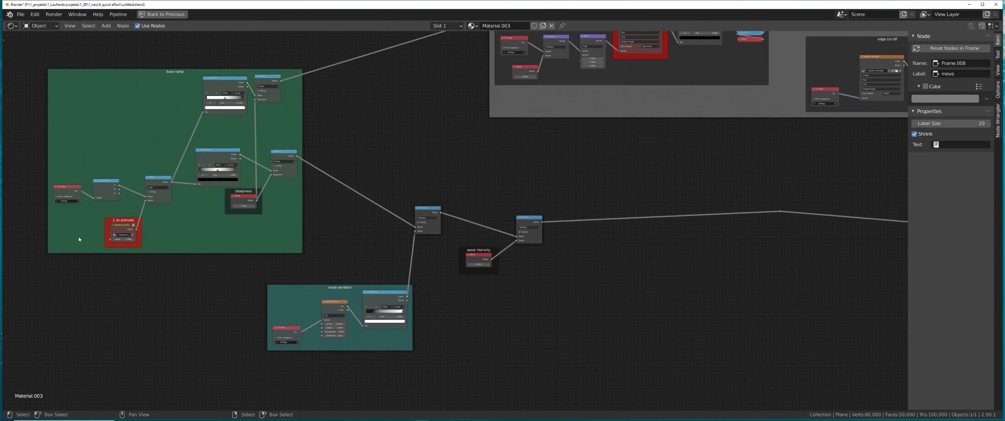
middle_click_drag(79, 238, 196, 227)
scroll(207, 223, "up", 3)
scroll(206, 225, "down", 4)
middle_click_drag(170, 267, 446, 191)
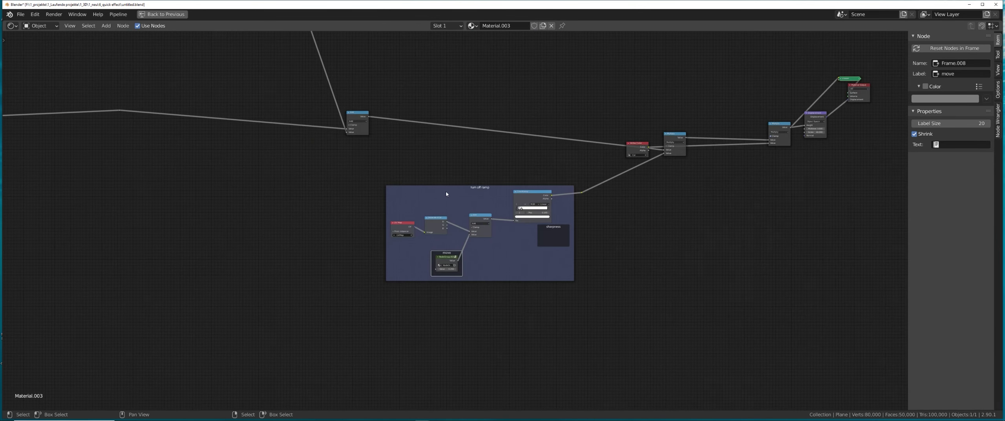
scroll(460, 294, "up", 3)
scroll(469, 265, "up", 1)
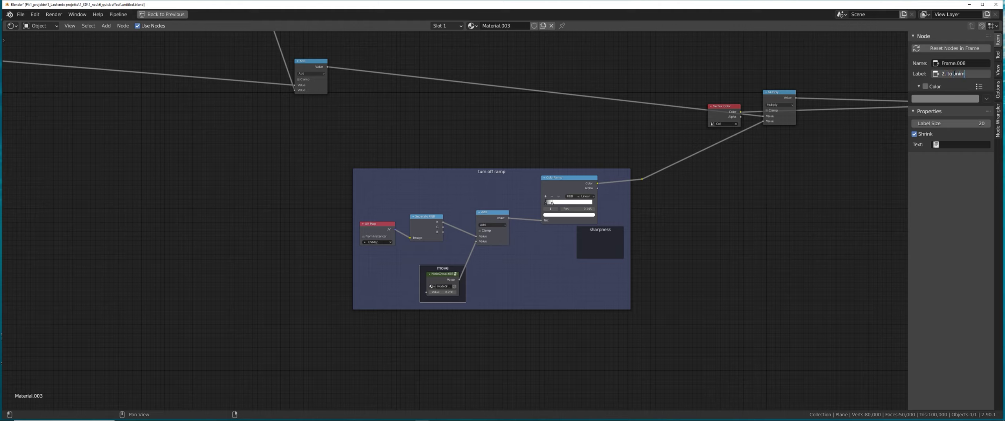
left_click(929, 99)
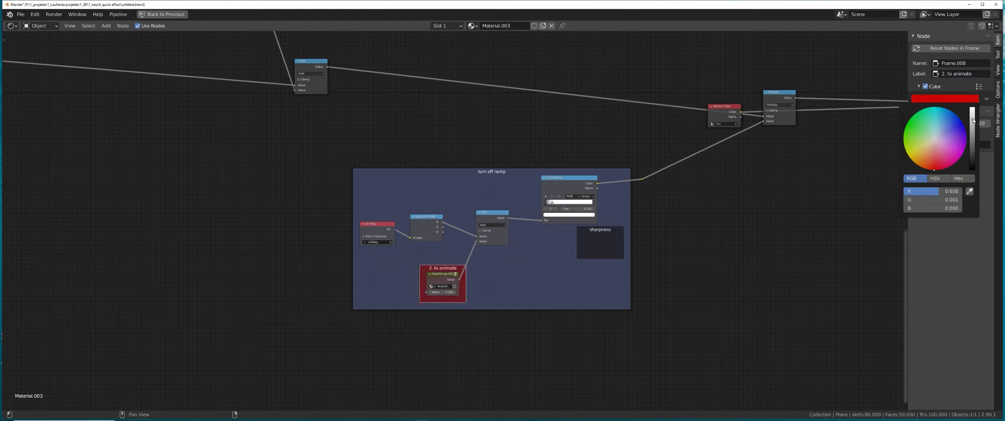
Step: Reposition the sharpness frame in the turn off ramp and attach the Color Ramp node to it
middle_click_drag(606, 227, 518, 232)
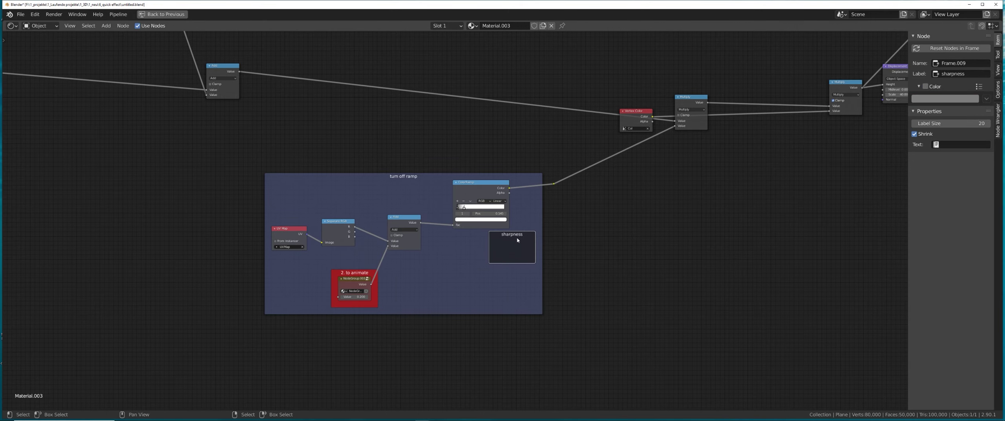
left_click_drag(518, 239, 503, 246)
left_click(493, 198)
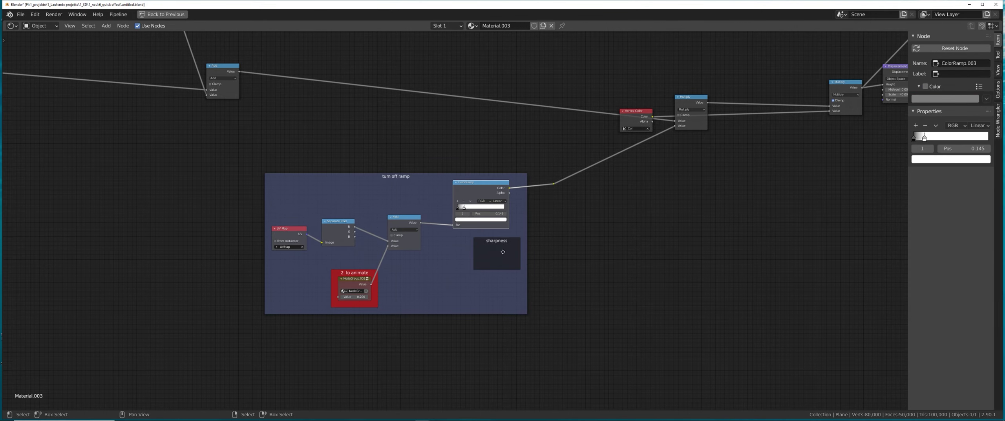
left_click(503, 251)
Step: Move the Vertex Color node below the last Multiply node and tidy the Displacement, viewer and Material Output nodes beside it
middle_click_drag(609, 238, 467, 258)
middle_click_drag(681, 195, 469, 264)
left_click_drag(284, 206, 285, 170)
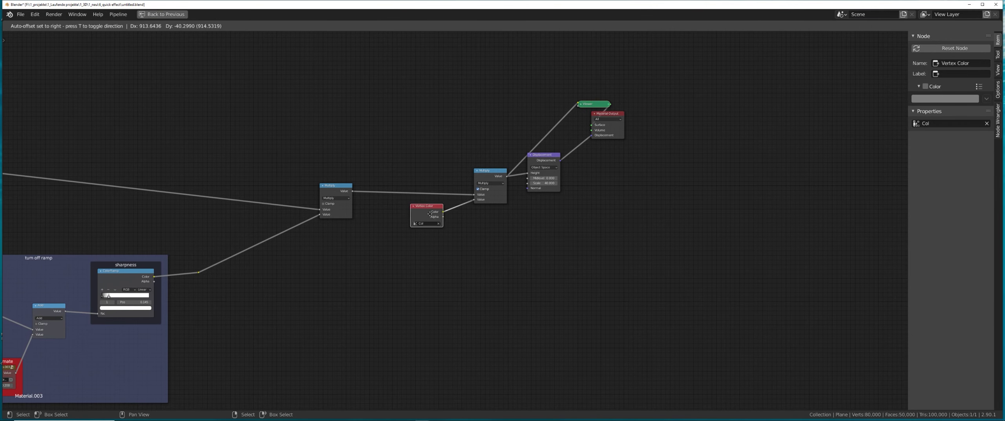
middle_click_drag(543, 179, 475, 206)
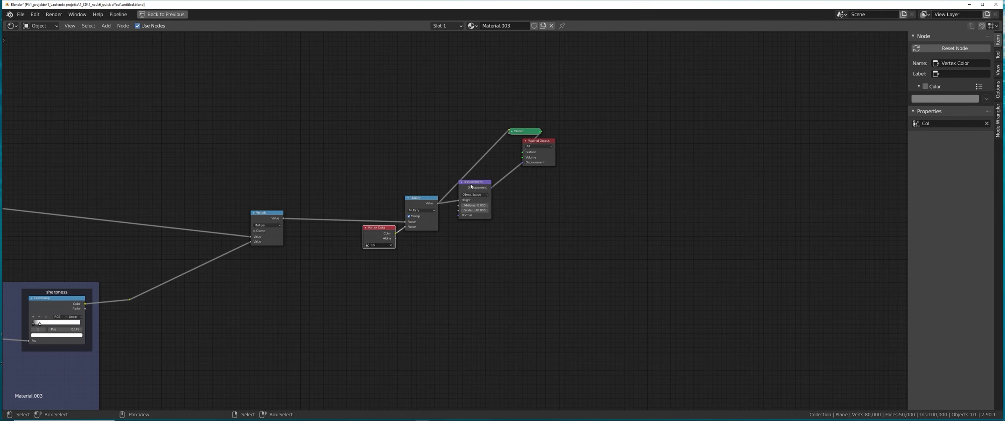
left_click_drag(475, 188, 496, 185)
left_click_drag(569, 122, 559, 178)
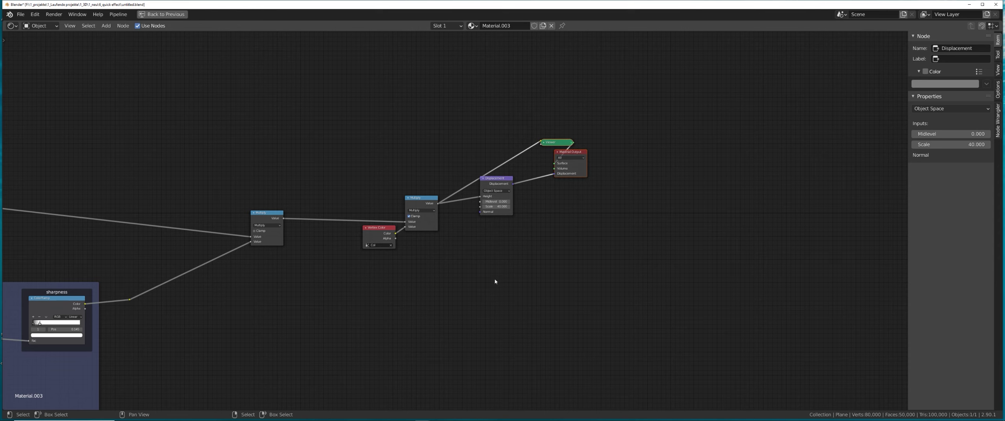
Step: Restore the multi-editor layout from the maximized node editor and save the file
key("ctrl+space")
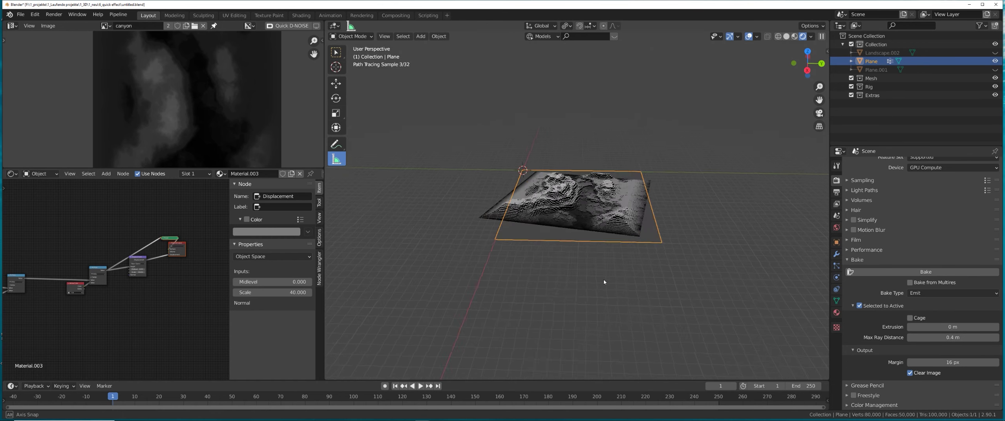
key("z")
scroll(545, 244, "up", 1)
key("ctrl+s")
Step: Test the base ramp's "1. to animate" value by partly hiding the terrain and bringing it back in full
scroll(126, 275, "down", 3)
middle_click_drag(78, 271, 156, 292)
scroll(115, 280, "up", 8)
middle_click_drag(47, 285, 125, 292)
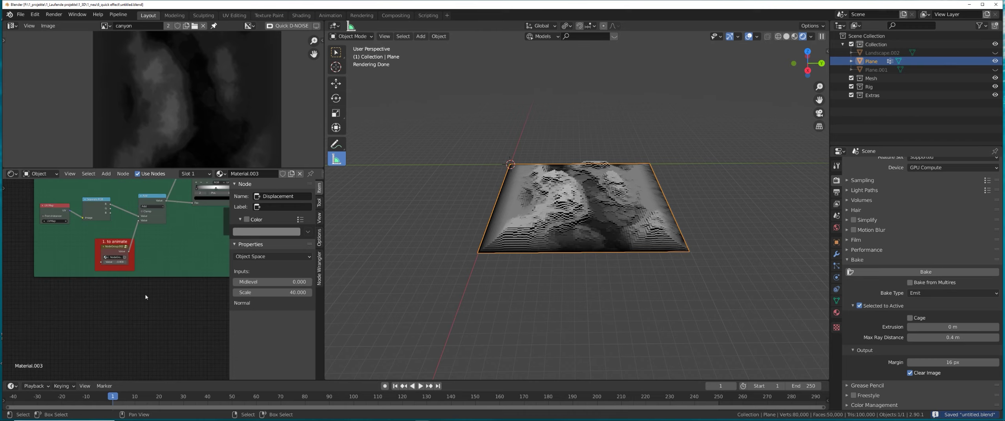
scroll(117, 272, "up", 4)
mouse_move(114, 254)
left_mouse_down()
mouse_move(157, 254)
mouse_move(103, 253)
left_mouse_up()
middle_click_drag(738, 260, 560, 255)
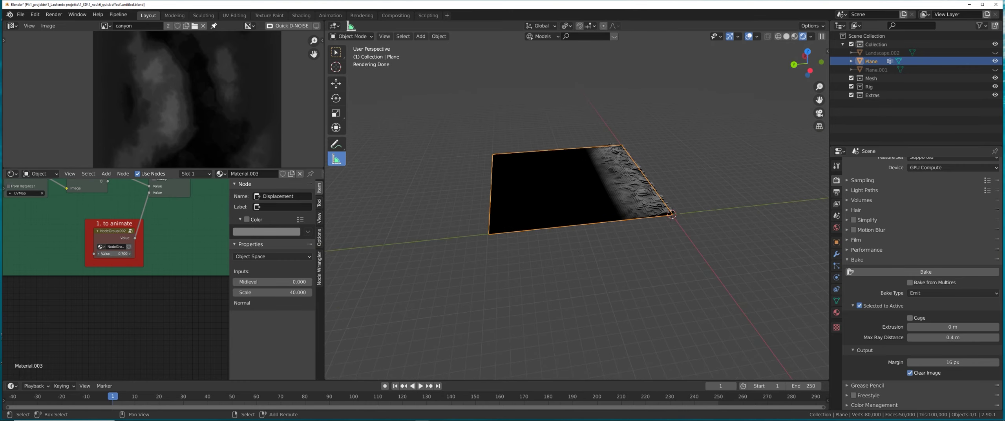
left_click_drag(114, 254, 47, 253)
Step: Review the base ramp and edge cut off frames and examine the stepped terrain up close in the viewport
scroll(121, 259, "down", 5)
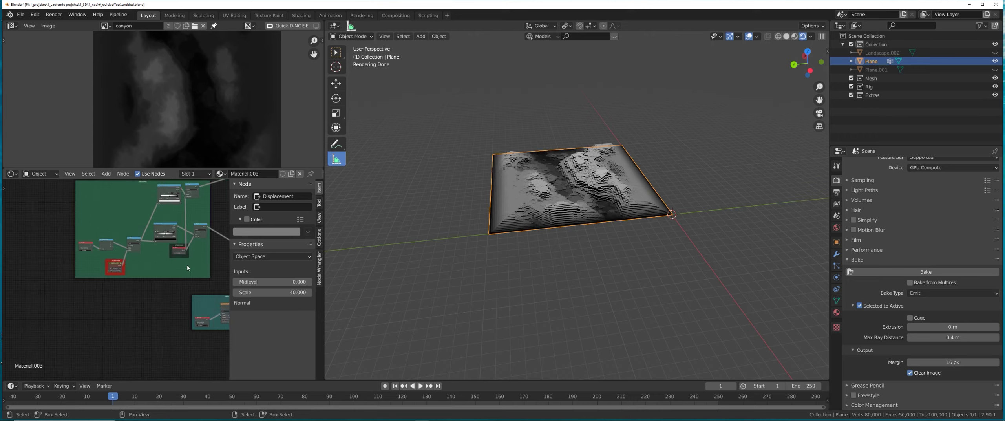
middle_click_drag(94, 244, 73, 240)
scroll(72, 241, "up", 2)
scroll(98, 243, "up", 1)
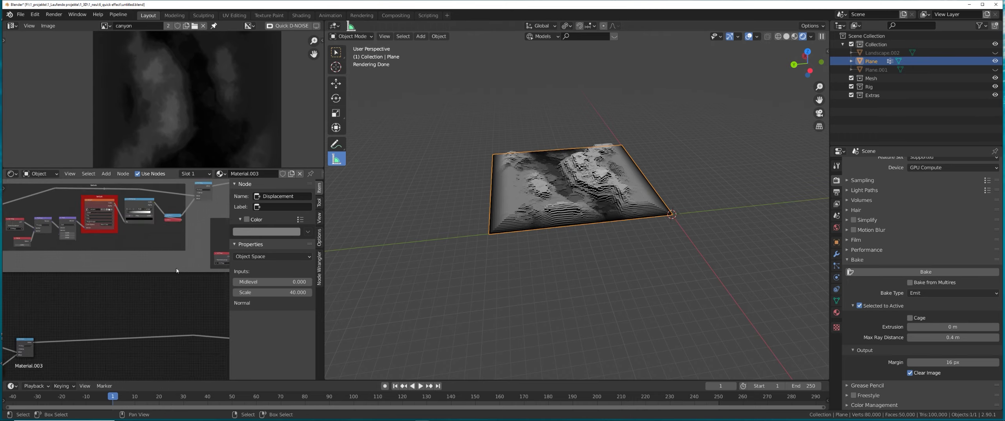
scroll(83, 279, "up", 1)
middle_click_drag(149, 271, 17, 276)
middle_click_drag(165, 258, 116, 224)
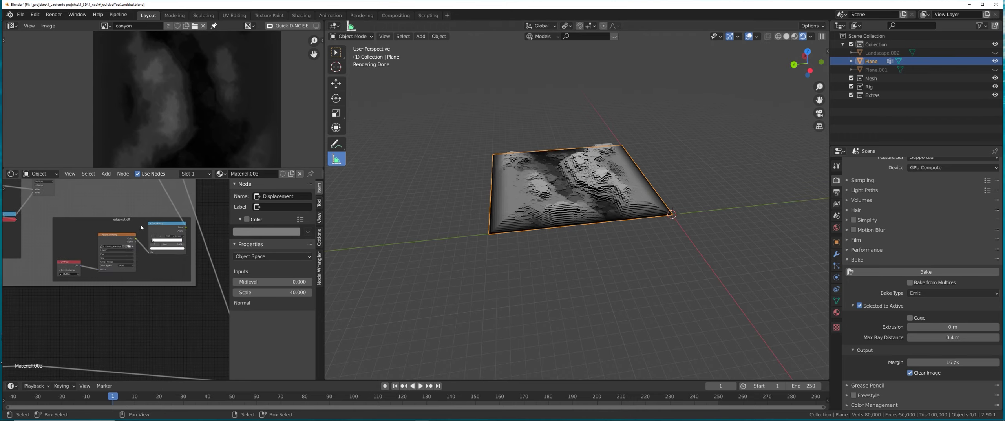
scroll(487, 247, "up", 4)
middle_click_drag(466, 262, 464, 253)
scroll(122, 285, "down", 5)
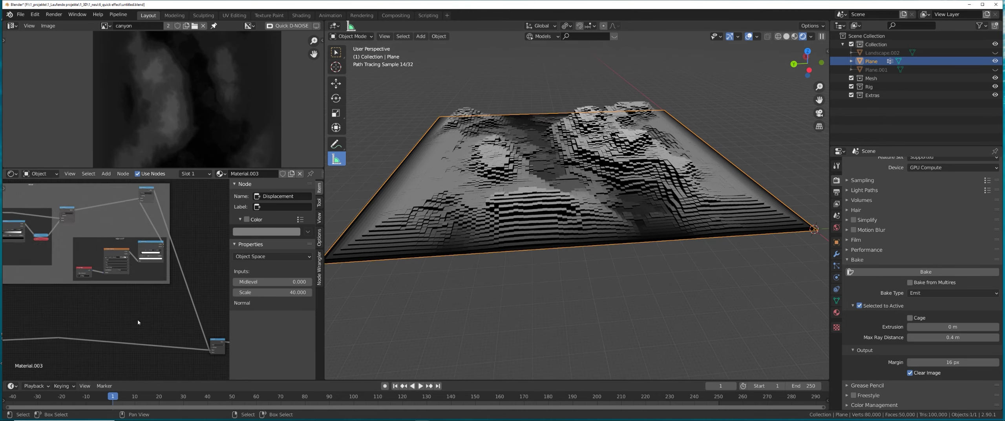
Step: Lower the "2. to animate" value until part of the terrain flattens, and soften the sharpness Color Ramp by shifting its white stop
scroll(143, 326, "down", 3)
middle_click_drag(150, 335, 38, 210)
scroll(113, 277, "up", 5)
mouse_move(156, 288)
middle_mouse_down()
mouse_move(115, 278)
mouse_move(142, 290)
middle_mouse_up()
scroll(141, 289, "up", 1)
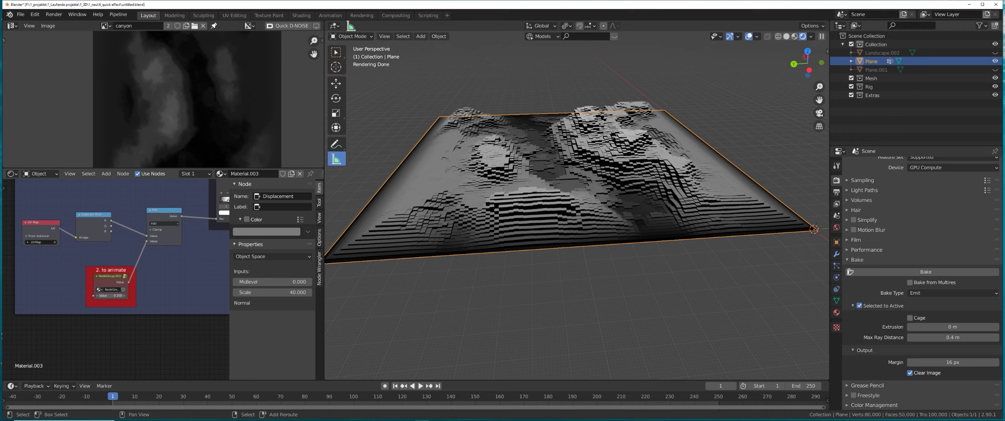
left_click_drag(111, 296, 84, 296)
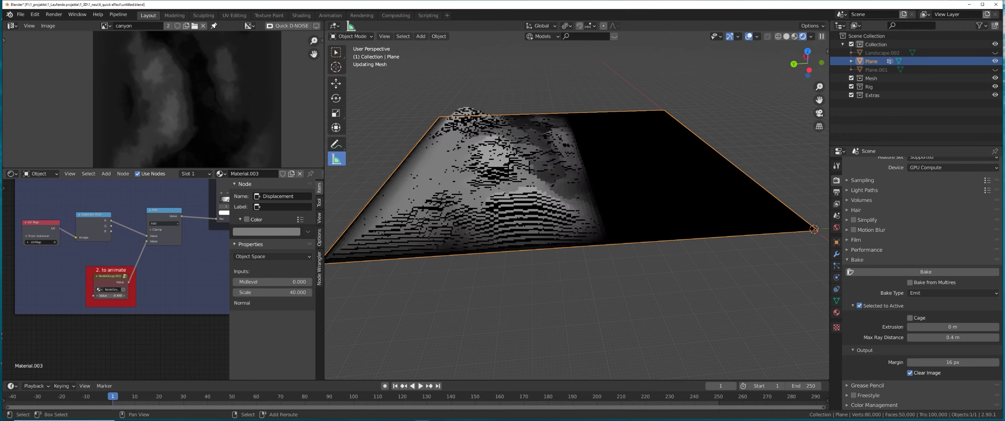
middle_click_drag(231, 212, 118, 231)
left_click_drag(120, 219, 131, 218)
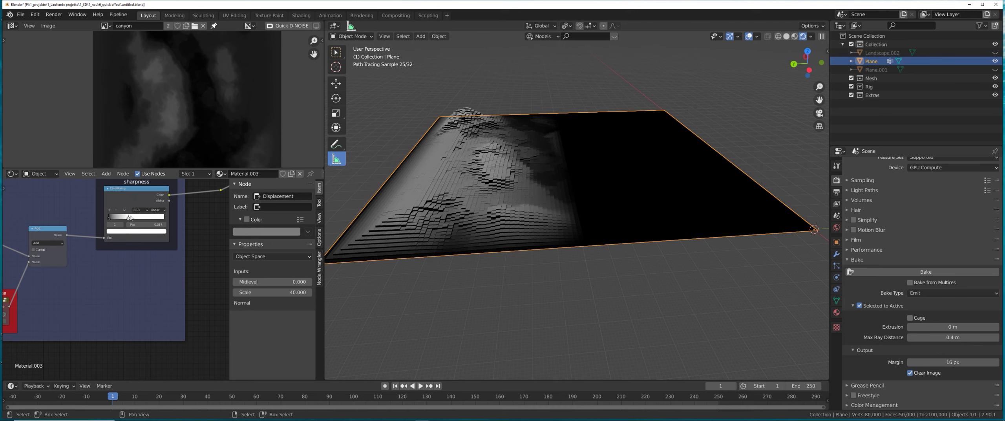
Step: Return the "2. to animate" value to 0.200 and move the sharpness ramp's white stop further along the gradient
middle_click_drag(55, 297, 184, 263)
mouse_move(118, 287)
left_mouse_down()
mouse_move(104, 287)
mouse_move(138, 287)
left_mouse_up()
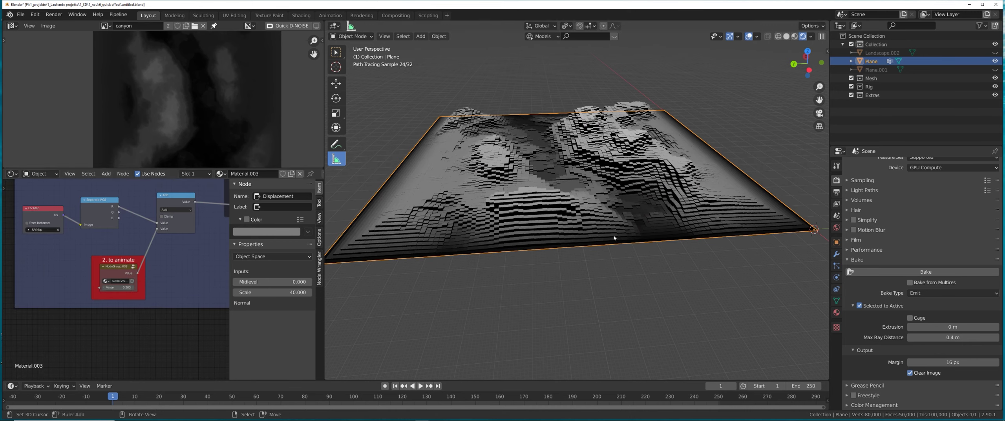
middle_click_drag(225, 217, 144, 227)
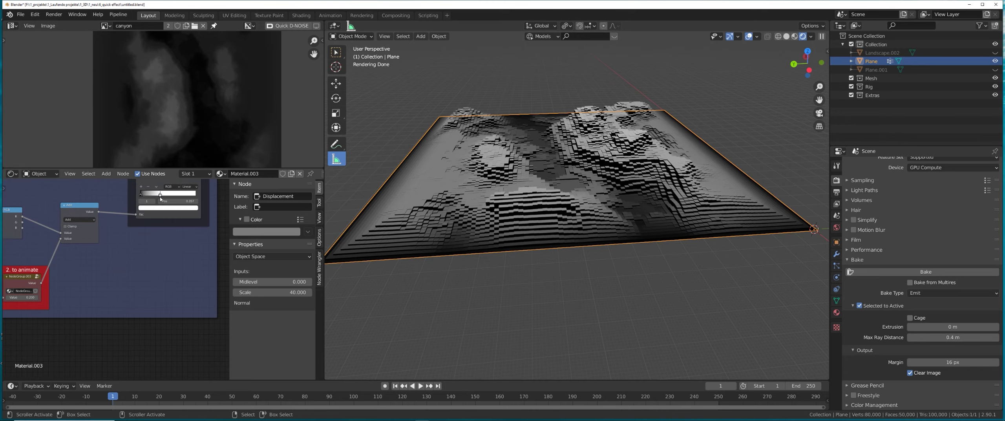
mouse_move(160, 195)
left_mouse_down()
mouse_move(199, 201)
mouse_move(171, 196)
left_mouse_up()
Step: Duplicate the turn off ramp's Add node below the sharpness frame, feed it from the original Add output and switch it to Power
middle_click_drag(124, 292, 136, 293)
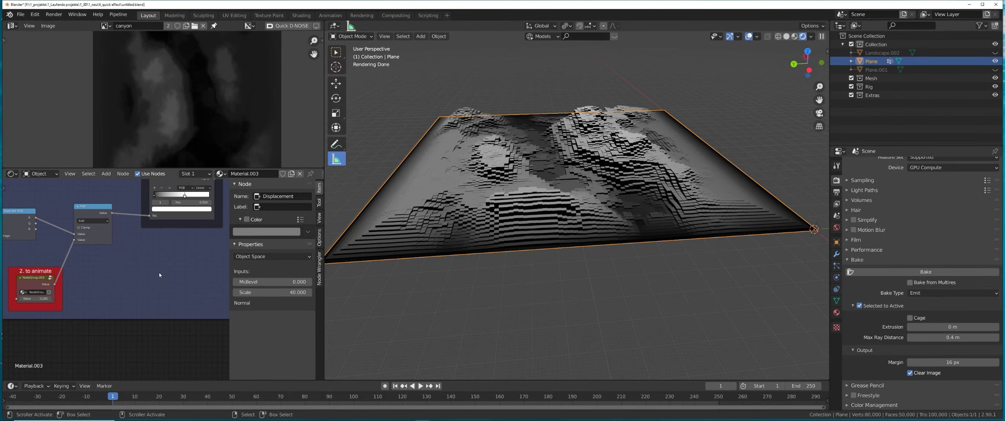
middle_click_drag(171, 255, 167, 259)
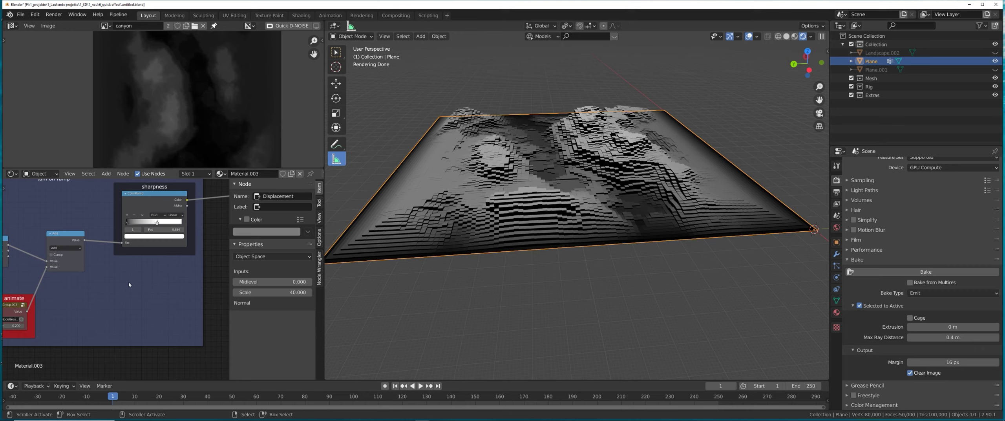
left_click(70, 240)
key("shift+d")
left_click(156, 277)
middle_click_drag(123, 269, 110, 264)
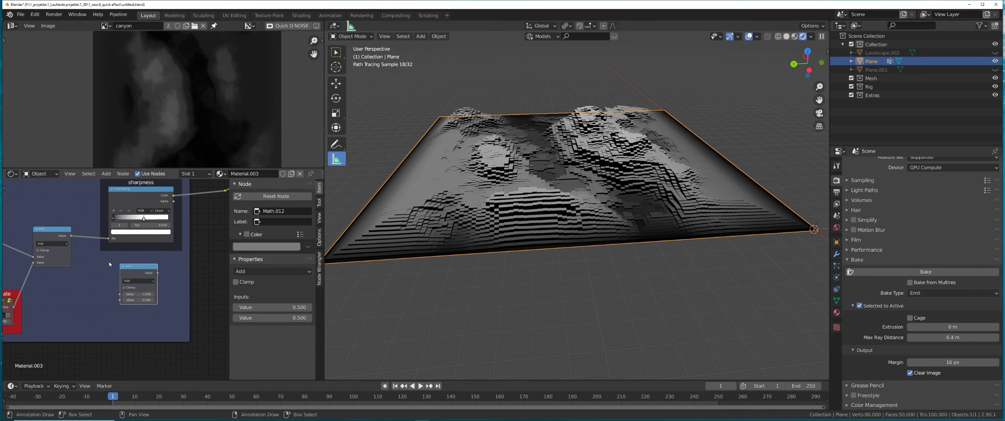
left_click_drag(71, 235, 120, 294)
left_click(136, 281)
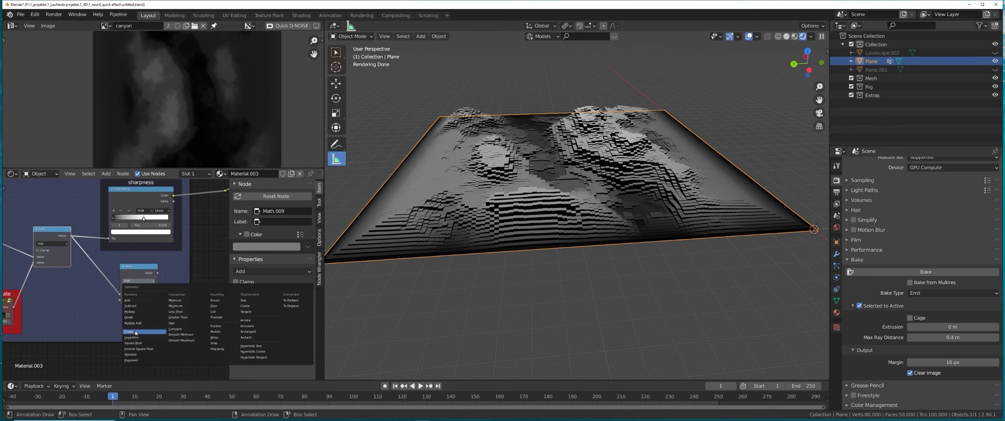
left_click(135, 333)
Step: Add a Value node feeding the Power node's exponent, and link the Power output to the reroute point in place of the Color Ramp
middle_click_drag(93, 287, 115, 279)
key("shift+a")
left_click(115, 280)
type("val")
left_click(124, 299)
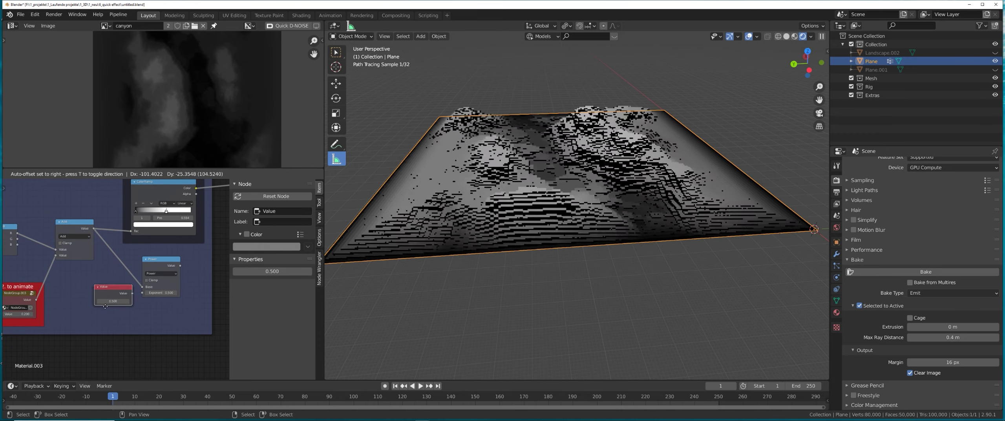
left_click(96, 316)
left_click_drag(146, 292, 143, 293)
scroll(157, 235, "down", 3)
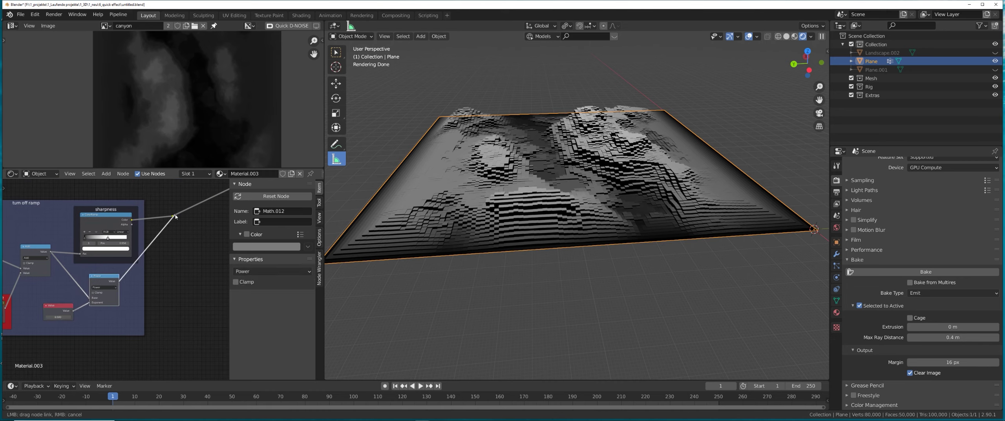
left_click_drag(172, 219, 171, 219)
Step: Enable Clamp on the Power node, try higher exponents, and set the Value node driving the exponent to 1
scroll(151, 265, "up", 3)
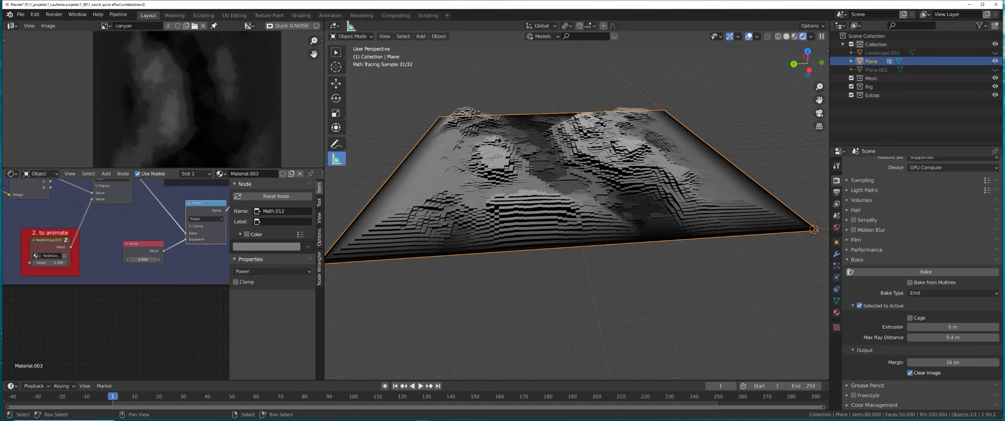
left_click_drag(143, 259, 195, 245)
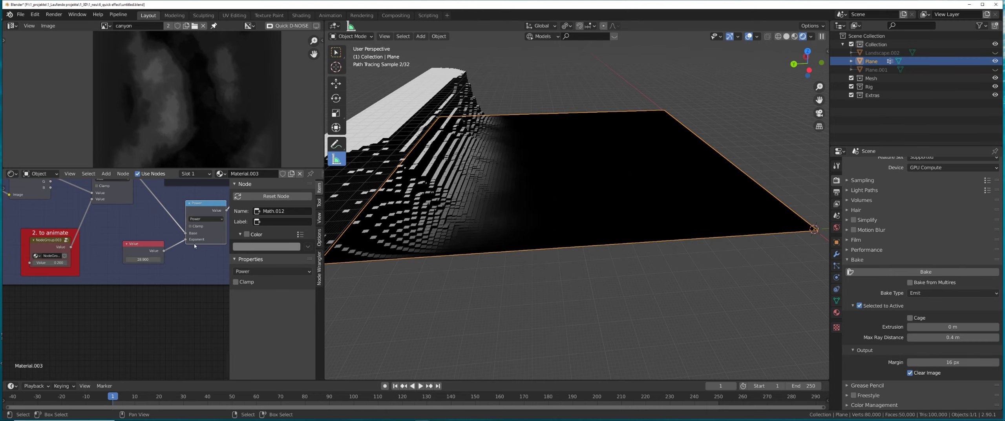
left_click(191, 226)
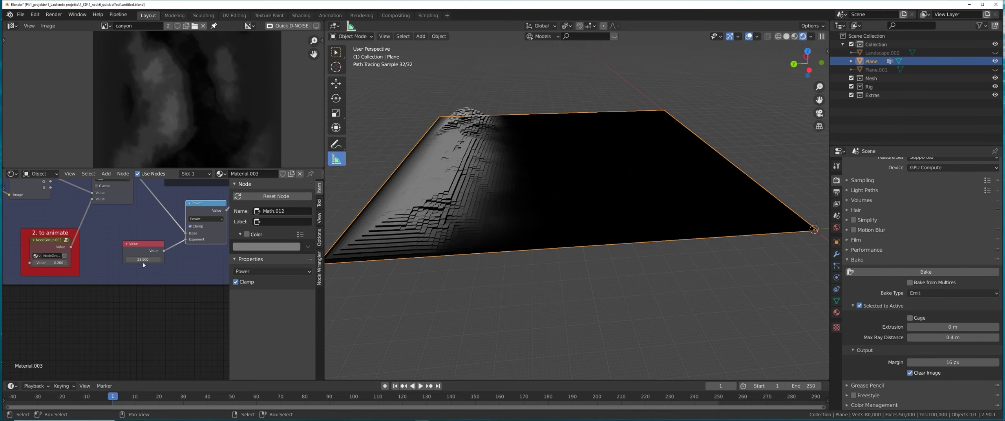
left_click_drag(142, 259, 204, 259)
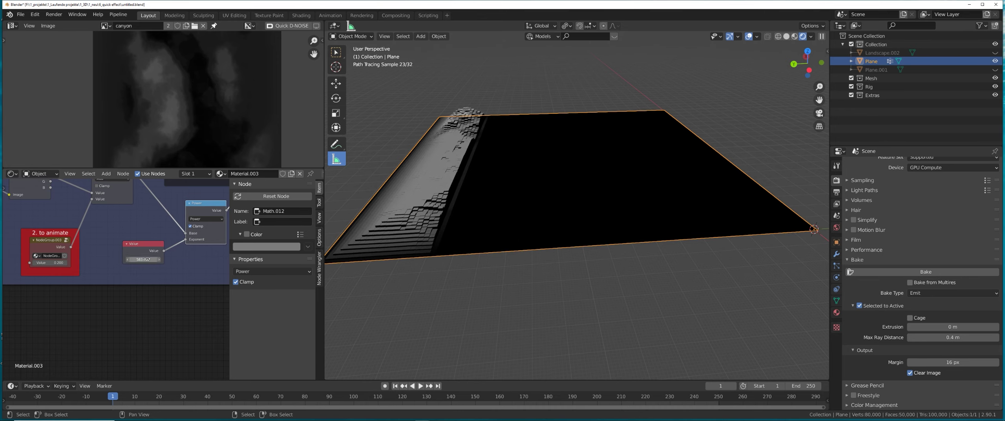
key("Return")
Step: Set the Value input's maximum to 0.2 inside the "2. to animate" node group and exit the group
middle_click_drag(32, 258, 75, 261)
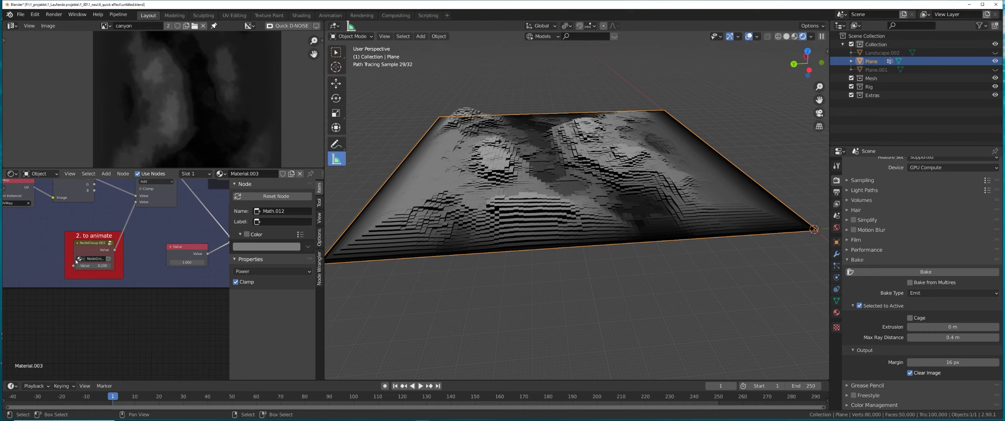
mouse_move(100, 265)
left_mouse_down()
mouse_move(84, 266)
mouse_move(100, 265)
left_mouse_up()
left_click(101, 259)
key("Tab")
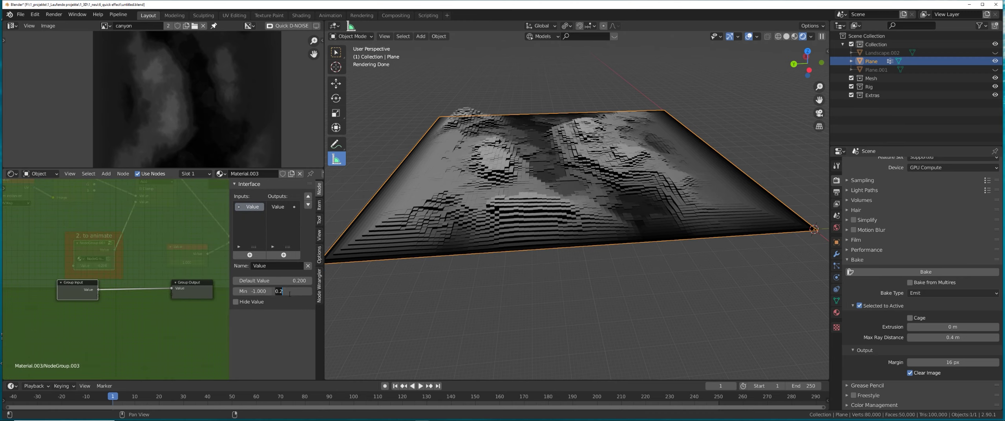
key("Tab")
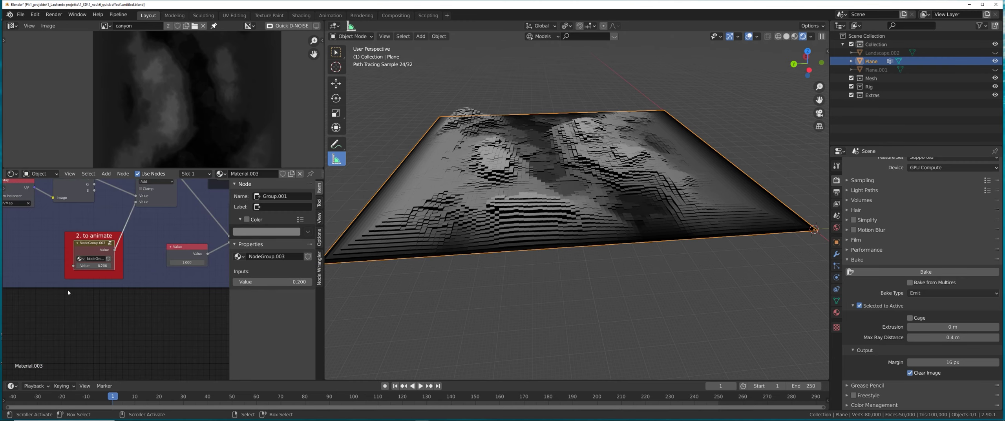
Step: Test the turn off ramp by scrubbing "2. to animate" to 1 and 0 and raising the exponent Value node to about 178
left_click_drag(97, 266, 108, 266)
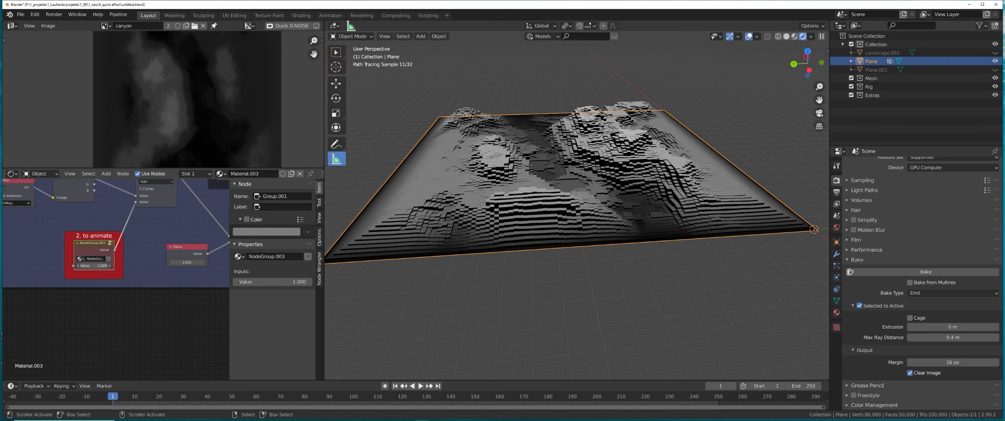
mouse_move(108, 266)
left_mouse_down()
mouse_move(82, 266)
mouse_move(108, 266)
left_mouse_up()
middle_click_drag(196, 268, 99, 278)
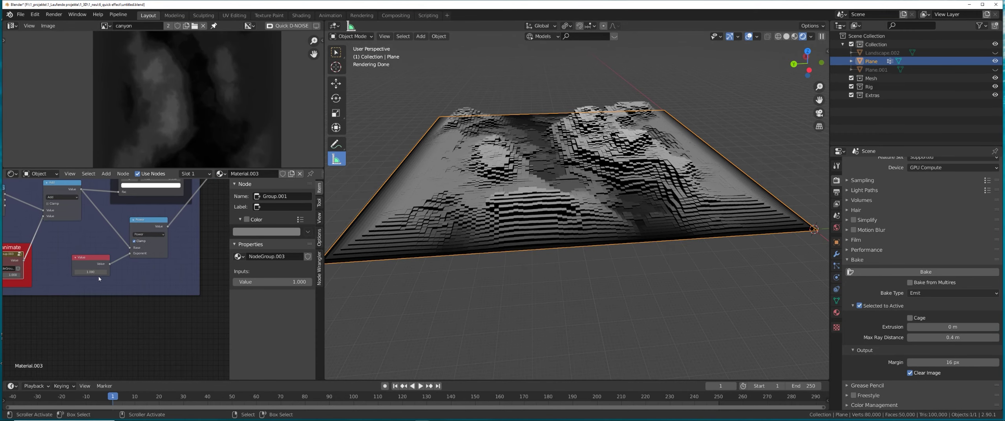
left_click_drag(93, 273, 119, 274)
middle_click_drag(13, 275, 100, 259)
mouse_move(100, 254)
left_mouse_down()
mouse_move(63, 254)
mouse_move(100, 254)
left_mouse_up()
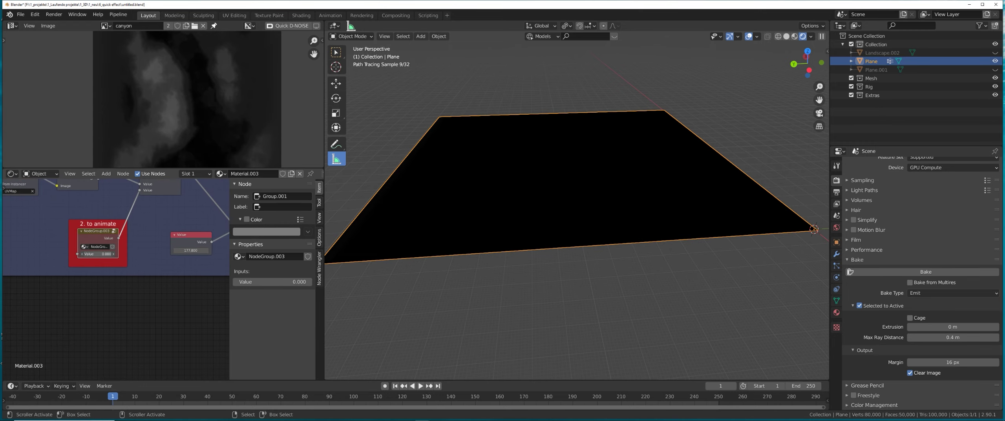
Step: Delete the Color Ramp from the turn off ramp's sharpness frame and move the Power node into that frame
middle_click_drag(212, 256, 97, 316)
scroll(109, 282, "down", 1)
middle_click_drag(110, 282, 109, 296)
left_click(129, 214)
key("x")
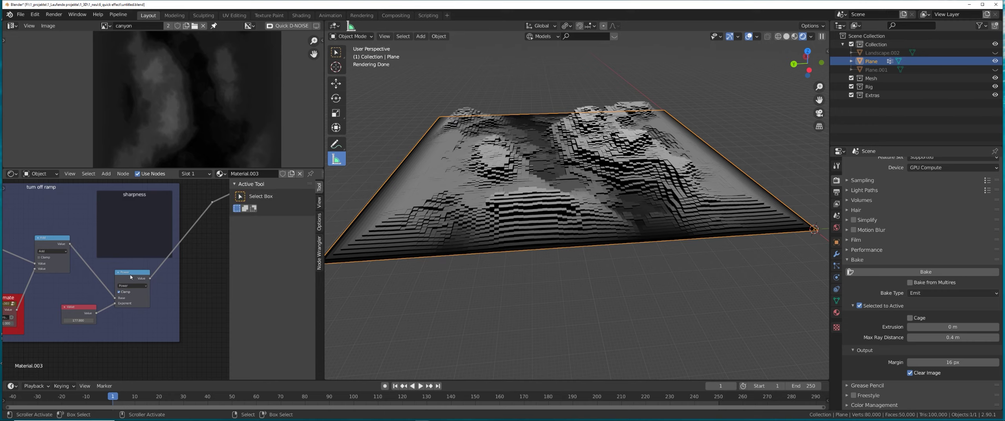
left_click_drag(123, 279, 121, 226)
Step: Lower the exponent Value node to about 4.2 and scrub "2. to animate" to test the turn off falloff
scroll(96, 284, "up", 4)
middle_click_drag(71, 335, 123, 288)
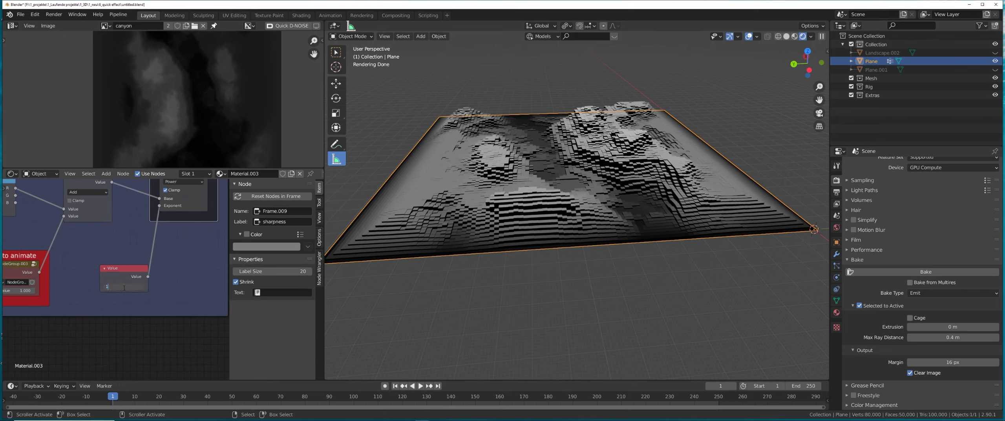
key("Return")
middle_click_drag(25, 302, 61, 296)
mouse_move(52, 285)
left_mouse_down()
mouse_move(4, 285)
mouse_move(72, 286)
left_mouse_up()
left_click_drag(161, 281, 174, 281)
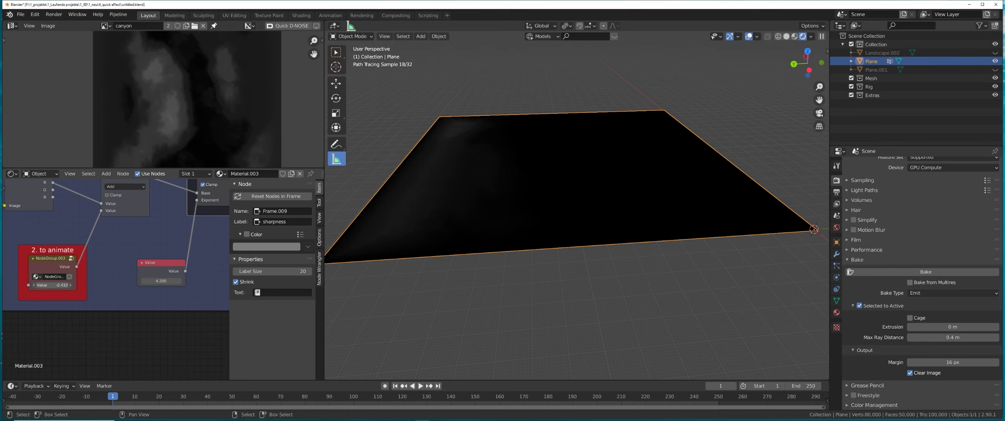
left_click_drag(52, 285, 76, 285)
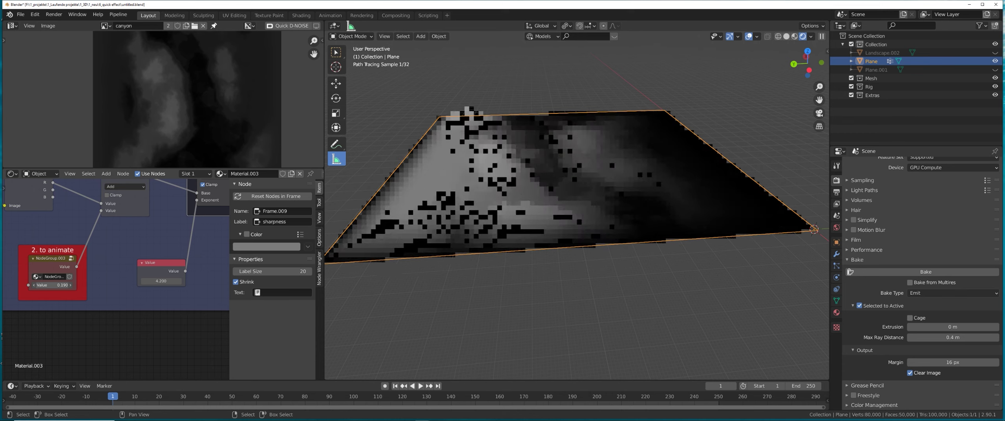
Step: Set the Value node driving the Power exponent to 10 and scrub "2. to animate" to check the transition
left_click(167, 280)
type("10")
key("Return")
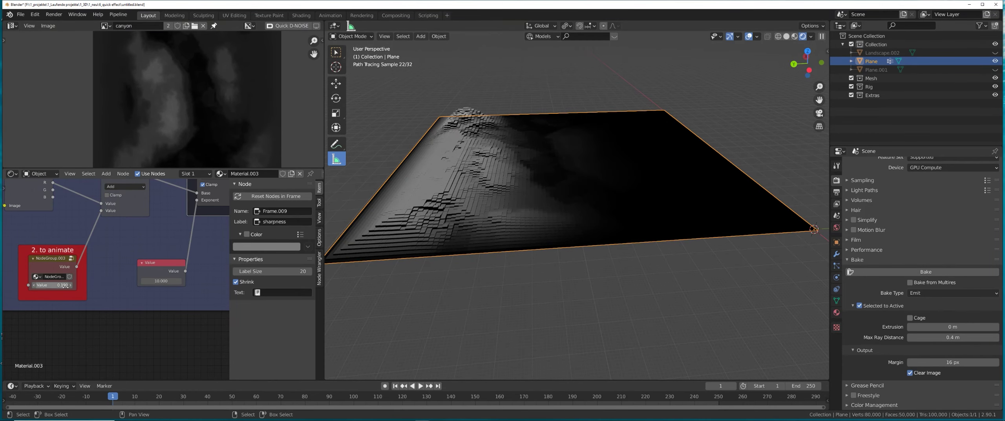
mouse_move(65, 285)
left_mouse_down()
mouse_move(90, 285)
mouse_move(17, 285)
left_mouse_up()
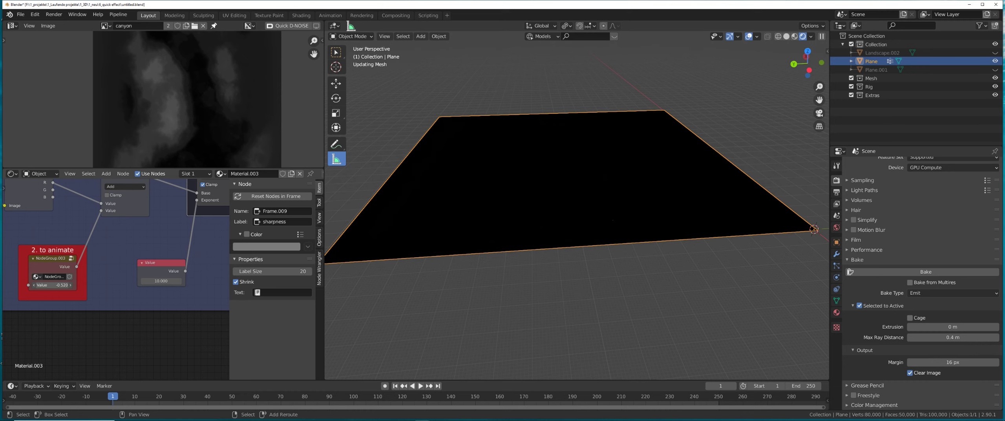
Step: Adjust the base ramp's "1. to animate" value and its sharpness value to test the terrain's reveal
scroll(87, 289, "down", 5)
scroll(89, 289, "down", 8)
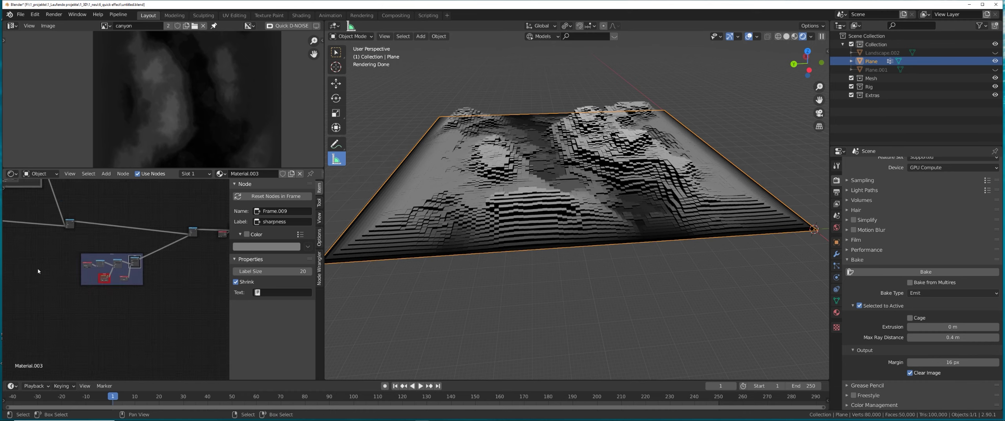
middle_click_drag(38, 271, 223, 277)
scroll(74, 271, "up", 10)
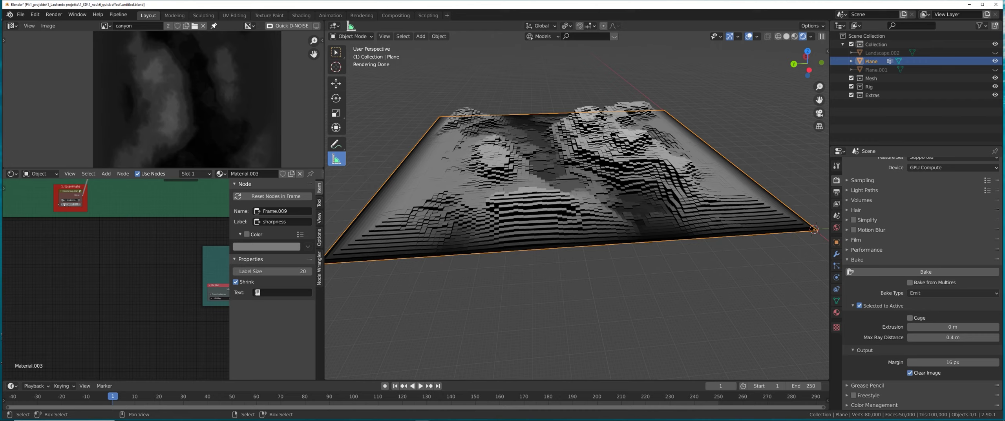
left_click_drag(67, 204, 25, 204)
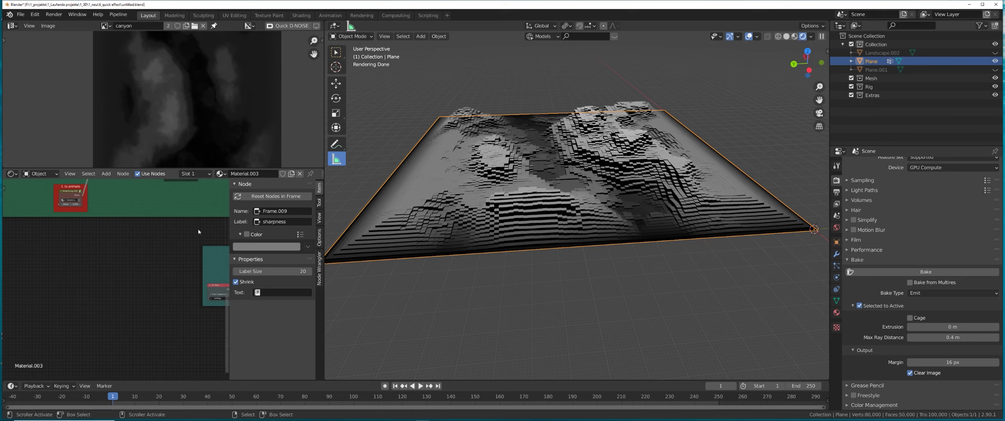
middle_click_drag(162, 233, 165, 320)
scroll(133, 326, "up", 4)
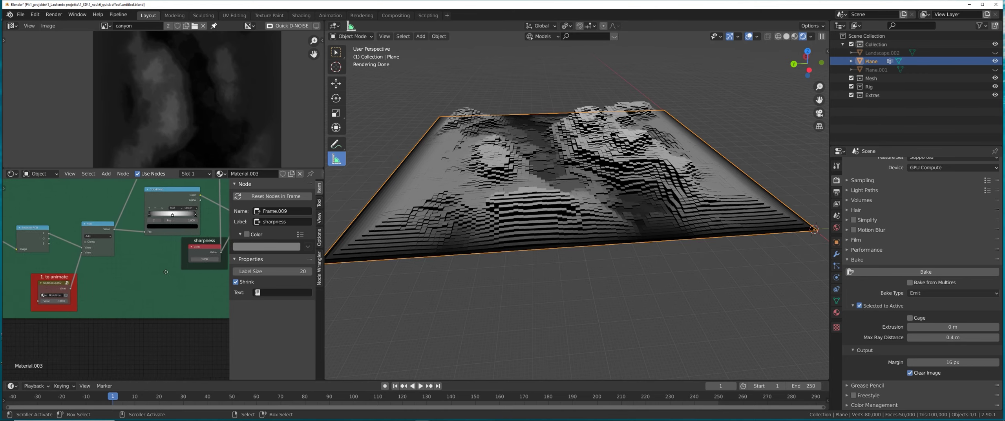
scroll(196, 306, "down", 4)
middle_click_drag(213, 296, 119, 255)
middle_click_drag(103, 227, 190, 239)
left_click_drag(66, 266, 141, 265)
left_click_drag(176, 234, 219, 235)
left_click_drag(65, 265, 38, 265)
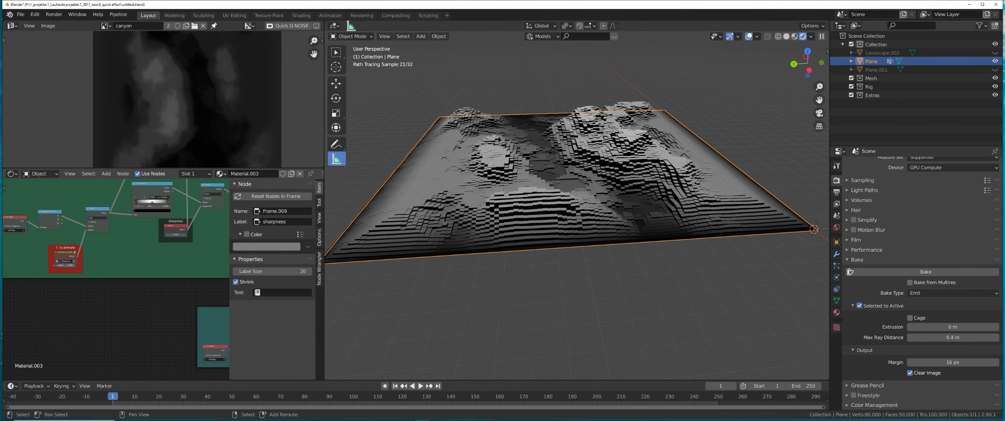
Step: Scrub "1. to animate" to a partly revealed terrain and increase the wave intensity value
middle_click_drag(203, 264, 99, 244)
scroll(153, 265, "up", 1)
scroll(100, 266, "down", 5)
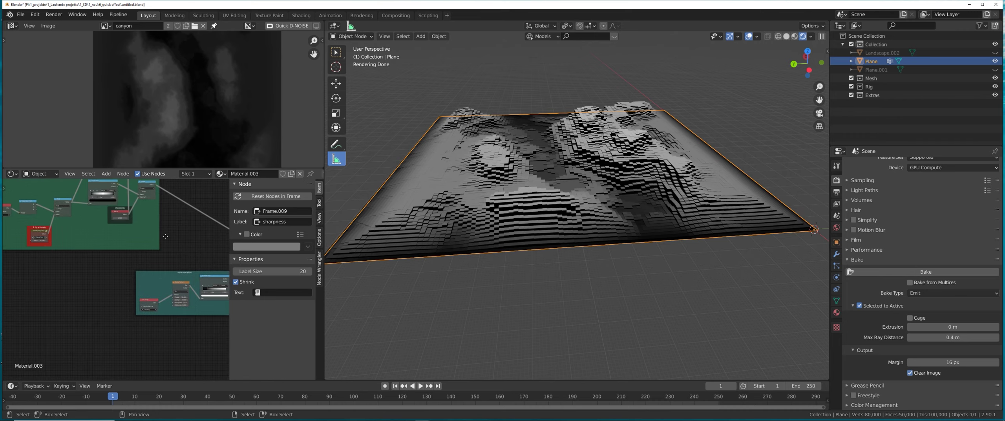
scroll(42, 273, "up", 5)
left_click_drag(43, 222, 37, 222)
middle_click_drag(96, 239, 3, 222)
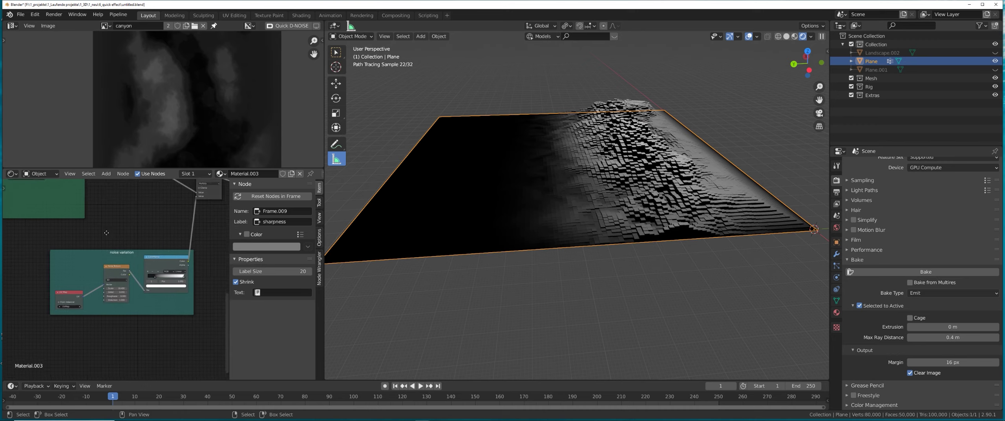
middle_click_drag(286, 222, 164, 214)
scroll(164, 255, "up", 3)
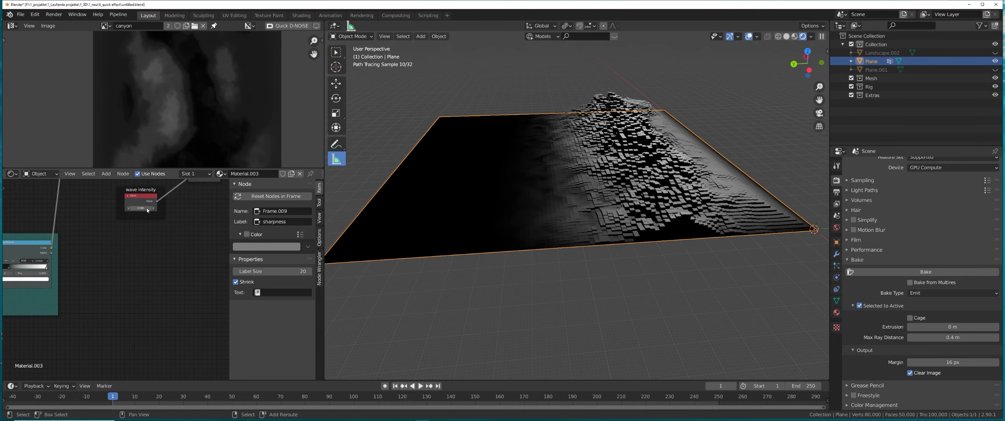
Step: Scrub the "1. to animate" and "2. to animate" values in turn to preview the terrain rising and turning off
middle_click_drag(22, 244, 241, 257)
middle_click_drag(98, 249, 274, 279)
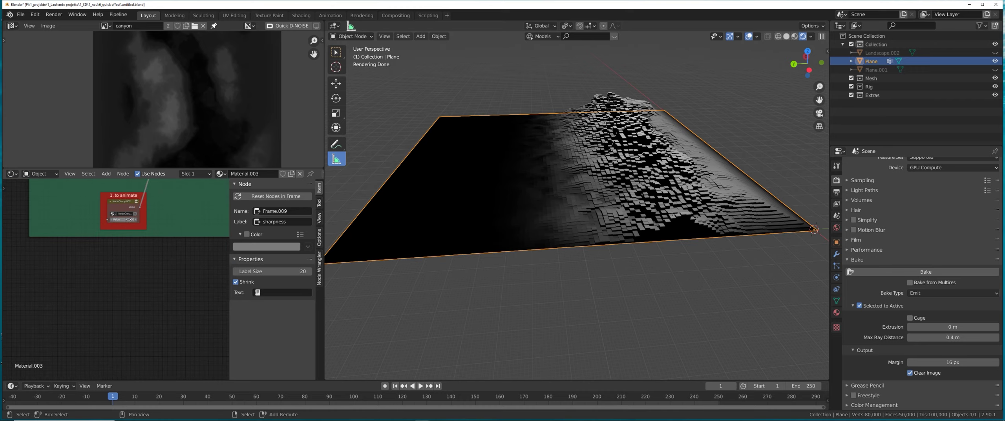
left_click_drag(129, 219, 125, 220)
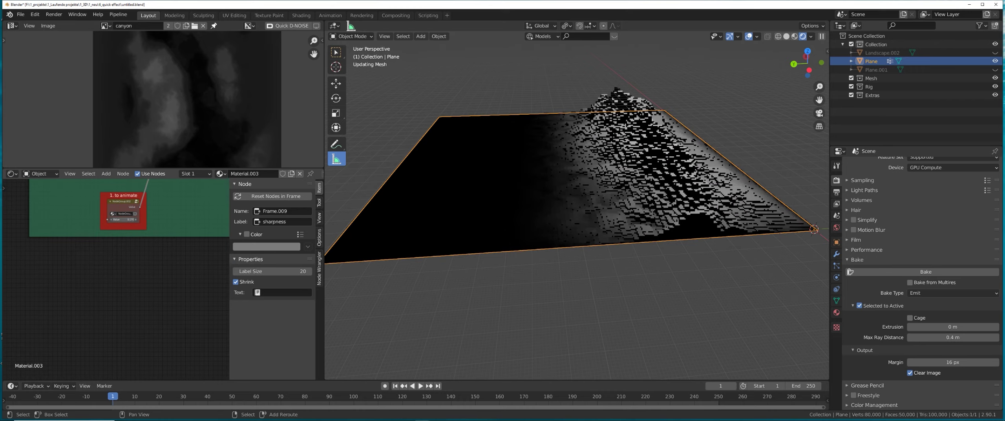
mouse_move(125, 220)
left_mouse_down()
mouse_move(103, 219)
mouse_move(126, 219)
left_mouse_up()
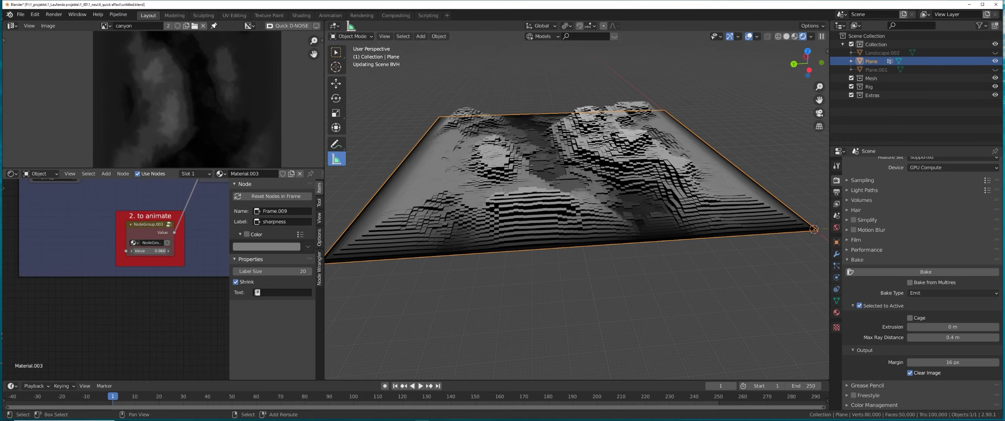
mouse_move(151, 251)
left_mouse_down()
mouse_move(110, 250)
mouse_move(157, 251)
left_mouse_up()
scroll(140, 276, "down", 8)
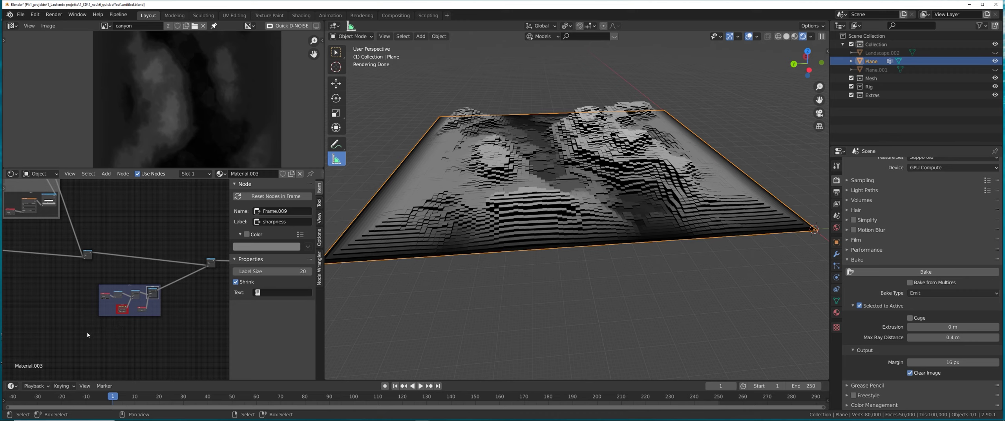
Step: Duplicate the whole green base ramp frame with its nodes and place the copy below the turn off ramp frame
scroll(112, 300, "up", 4)
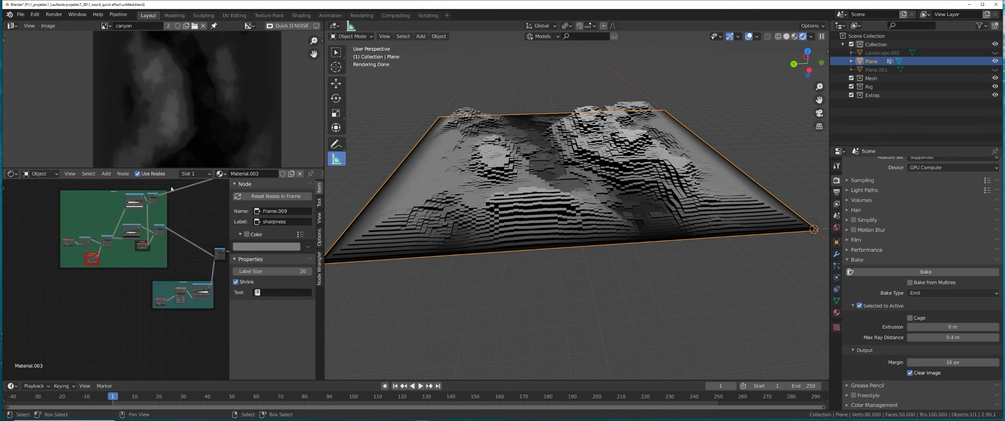
left_click_drag(172, 186, 52, 278)
scroll(92, 273, "down", 3)
middle_click_drag(116, 253, 79, 208)
key("shift+d")
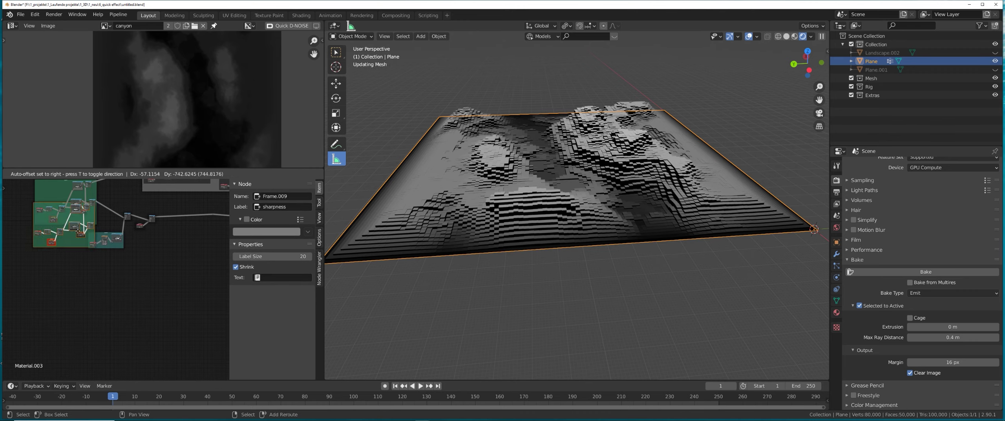
left_click(167, 309)
middle_click_drag(167, 309, 64, 286)
key("g")
left_click(204, 274)
middle_click_drag(198, 262, 113, 266)
scroll(113, 266, "up", 3)
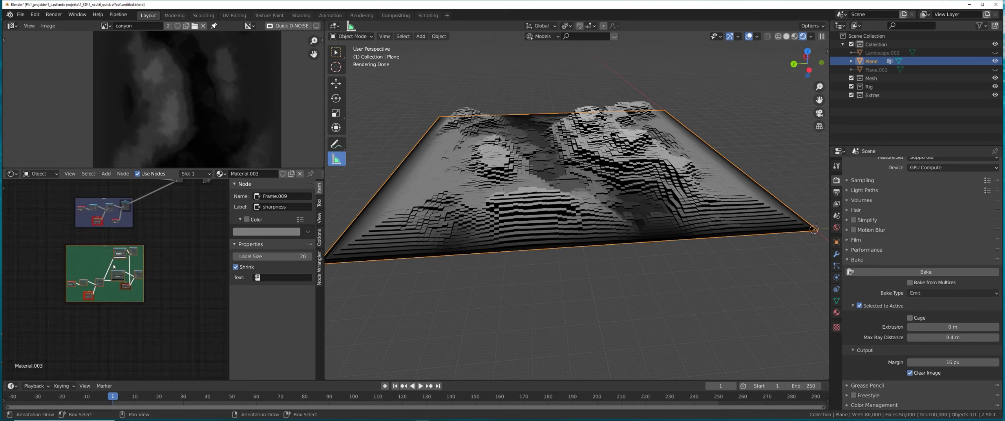
Step: Preview the lower Power node of the duplicated base ramp and scrub the copy's "1. to animate" value
scroll(114, 266, "up", 4)
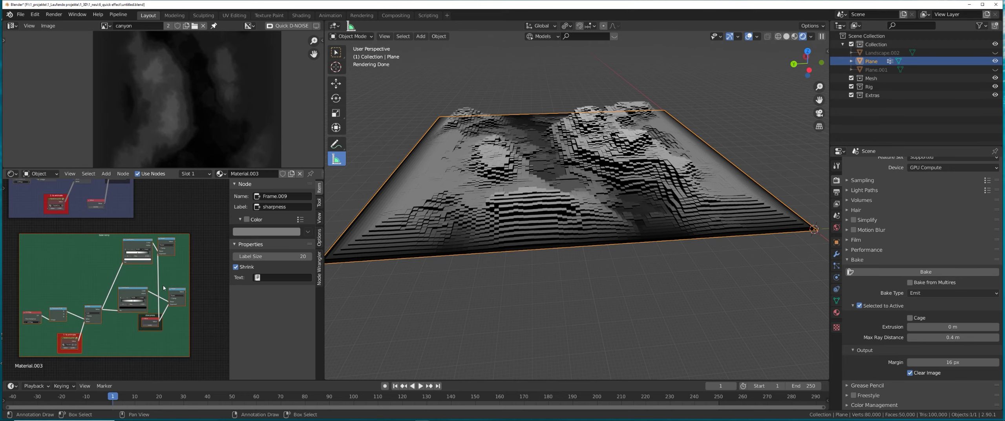
left_click_drag(167, 243, 174, 246)
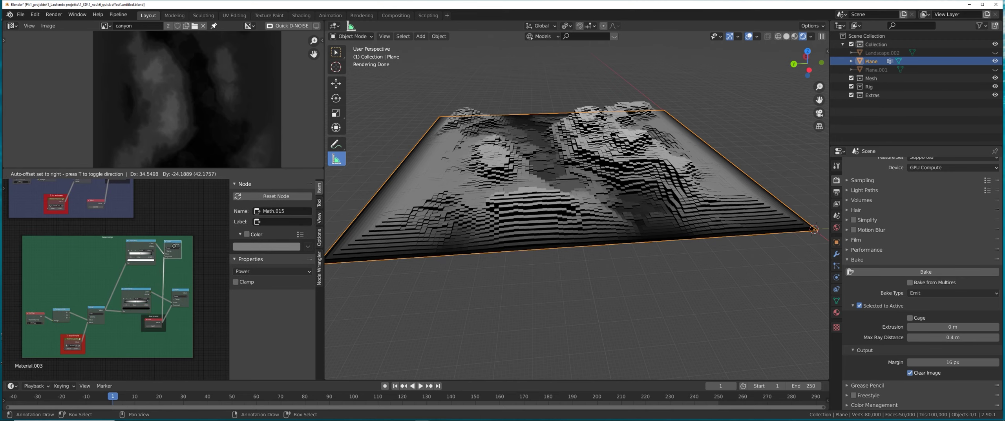
scroll(150, 265, "up", 1)
middle_click_drag(163, 304, 167, 265)
scroll(167, 266, "up", 1)
left_click(192, 255, "ctrl+shift")
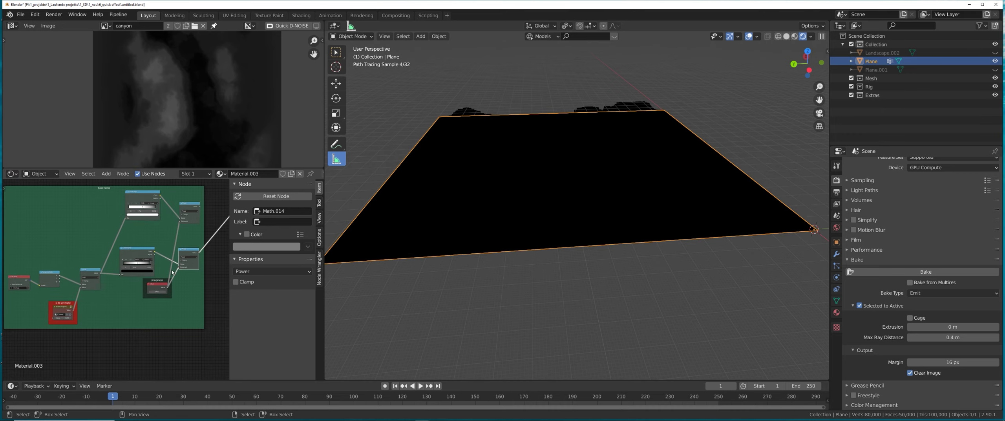
middle_click_drag(125, 285, 152, 276)
scroll(121, 284, "up", 3)
middle_click_drag(93, 302, 100, 300)
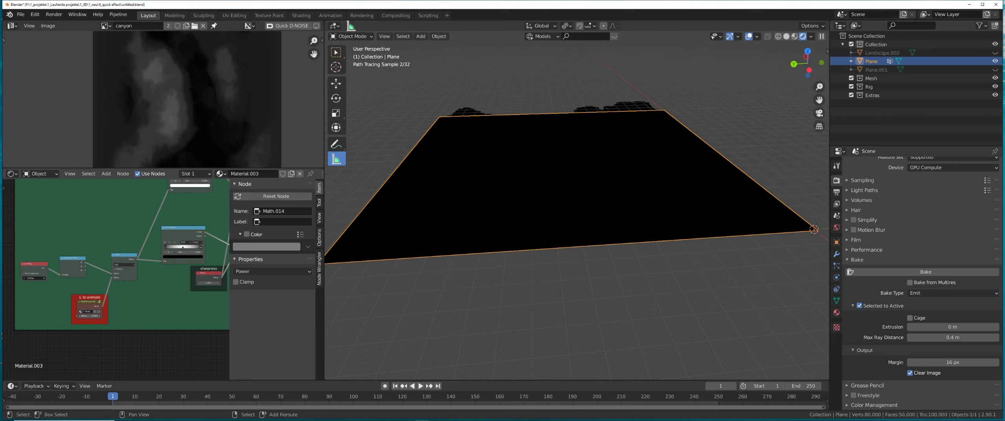
mouse_move(90, 316)
left_mouse_down()
mouse_move(166, 316)
mouse_move(93, 318)
left_mouse_up()
Step: Delete the upper Color Ramp and its Power node from the duplicated base ramp and reposition the frame
scroll(93, 318, "down", 4)
middle_click_drag(93, 318, 26, 330)
left_click(105, 216)
left_click(139, 225, "shift")
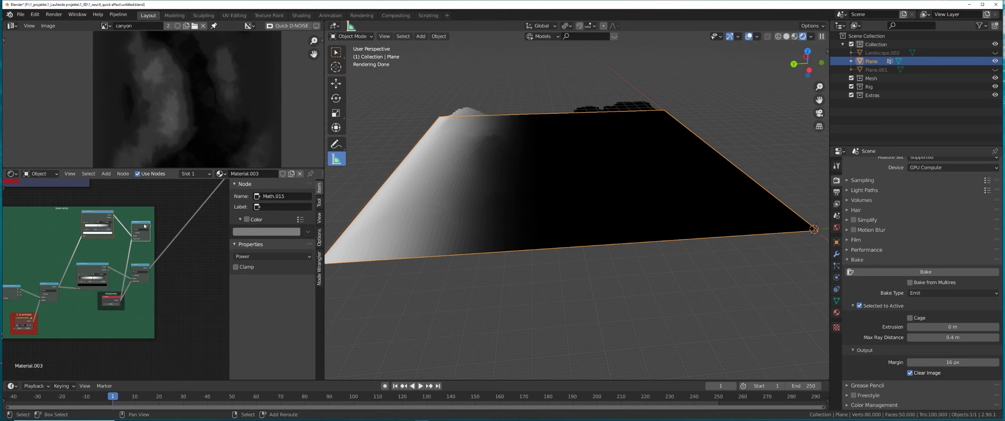
key("x")
left_click_drag(118, 259, 80, 198)
Step: Add a Reroute on the turn off ramp's outgoing link and feed it from the duplicated base ramp's Power output instead
scroll(86, 220, "down", 1)
middle_click_drag(85, 220, 98, 307)
key("shift+a")
left_click(132, 235)
type("rer")
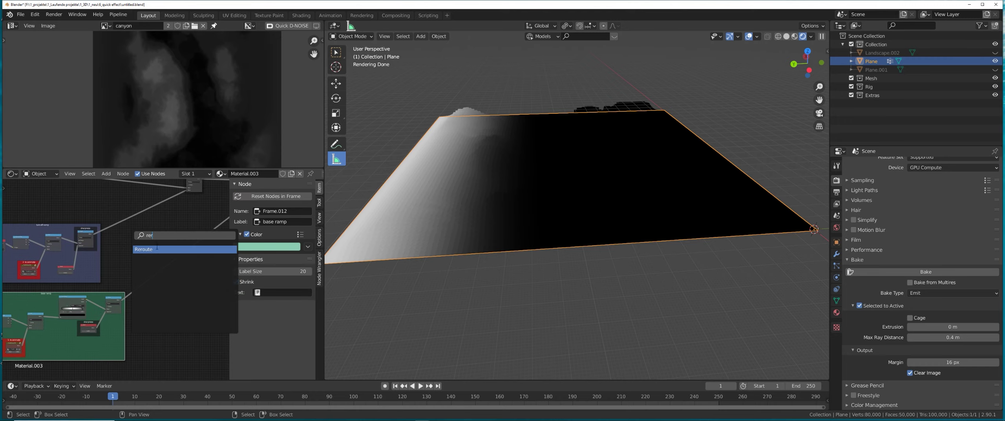
key("Return")
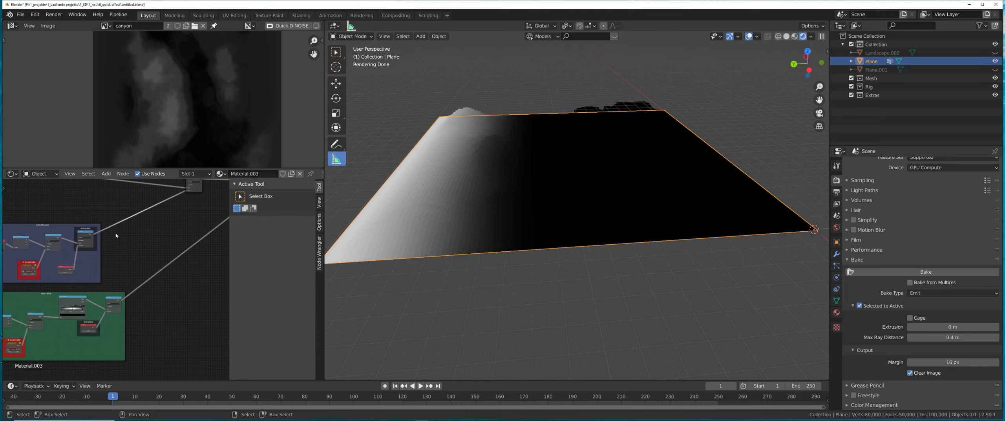
scroll(126, 290, "up", 2)
left_click_drag(123, 311, 158, 223)
Step: Preview the output of the clamped Multiply node on the plane
scroll(175, 262, "down", 4)
middle_click_drag(208, 224, 131, 257)
middle_click_drag(226, 206, 125, 228)
left_click(118, 226, "ctrl+shift")
scroll(106, 294, "down", 3)
middle_click_drag(29, 315, 168, 260)
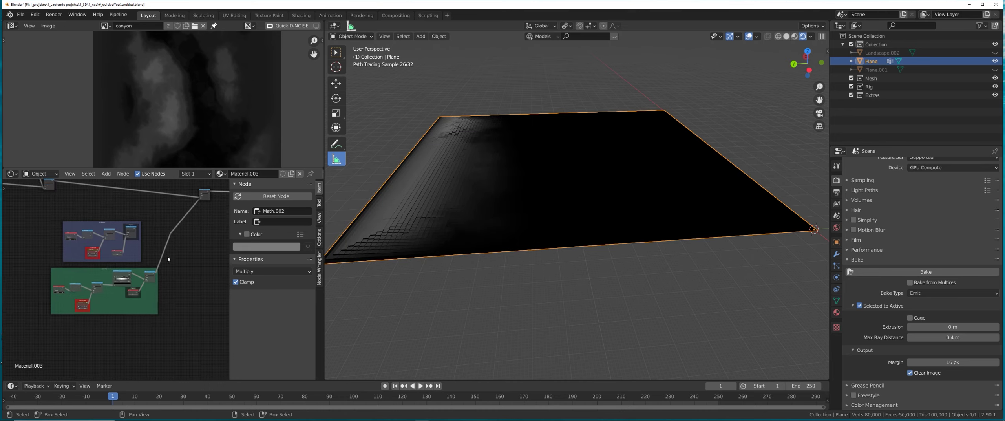
Step: Test the duplicated base ramp by changing its "1. to animate" value
middle_click_drag(75, 304, 148, 281)
scroll(148, 280, "up", 5)
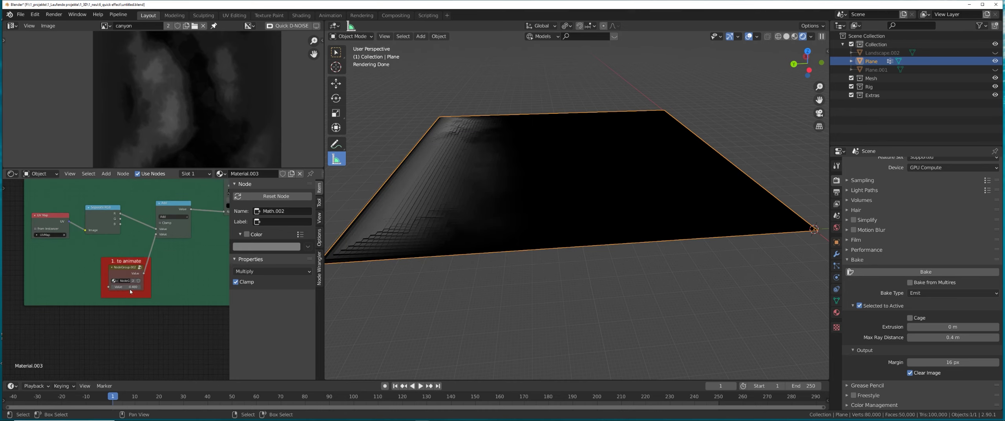
scroll(135, 279, "down", 8)
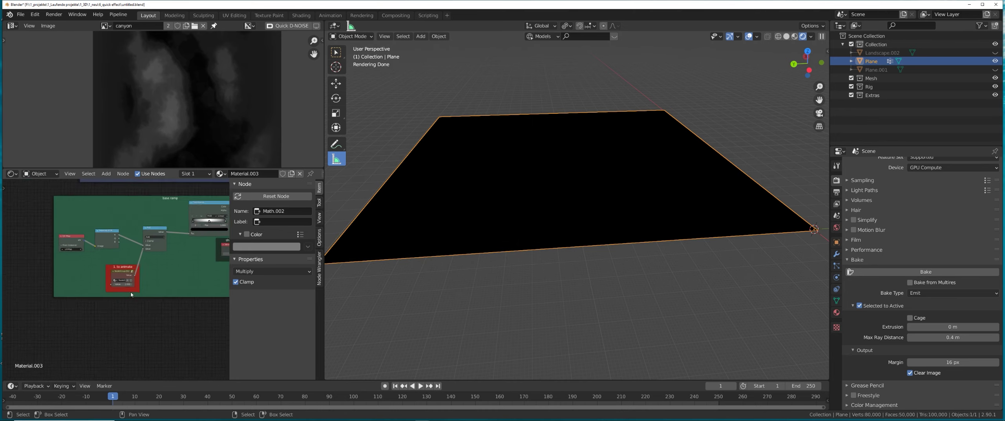
scroll(141, 270, "up", 5)
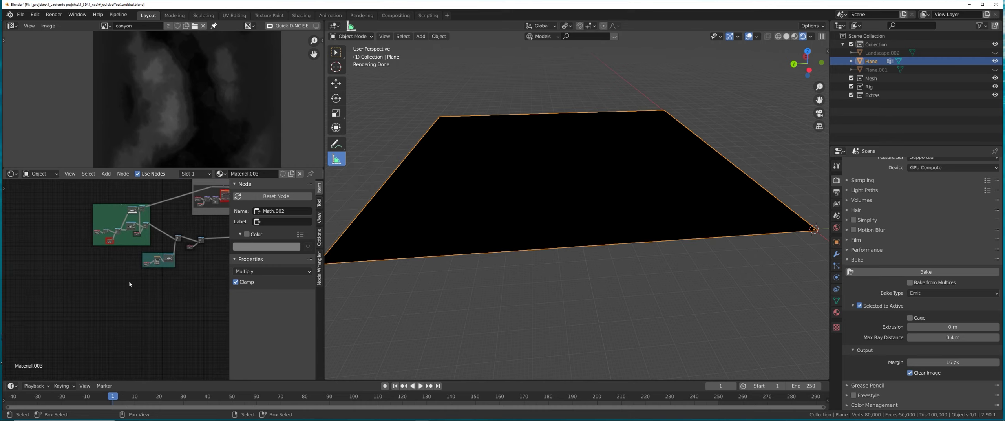
Step: Examine the ramp frames and preview the turn off ramp's Power output on the plane
scroll(147, 267, "down", 2)
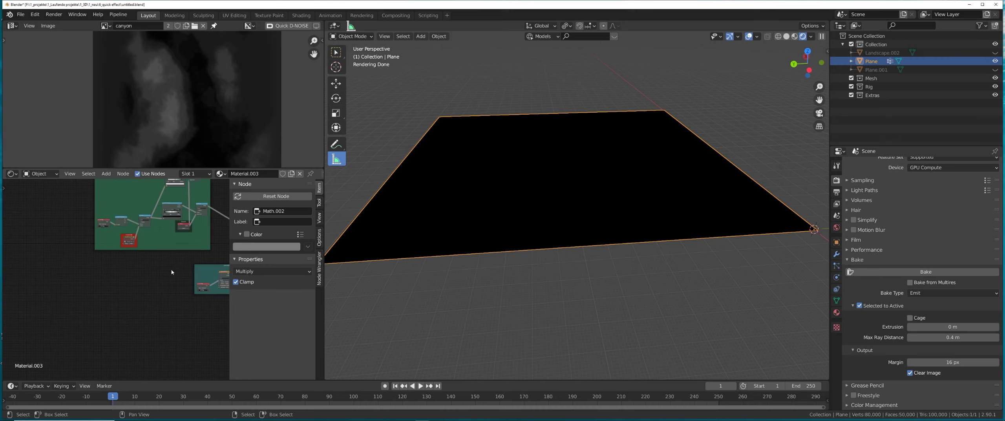
middle_click_drag(168, 273, 118, 269)
scroll(119, 269, "up", 4)
middle_click_drag(90, 239, 107, 265)
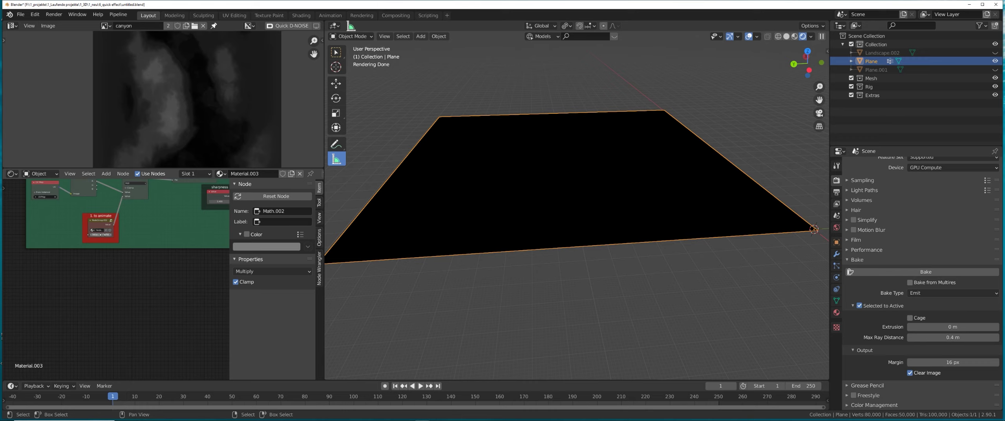
scroll(119, 257, "down", 3)
middle_click_drag(173, 282, 84, 273)
scroll(83, 274, "down", 2)
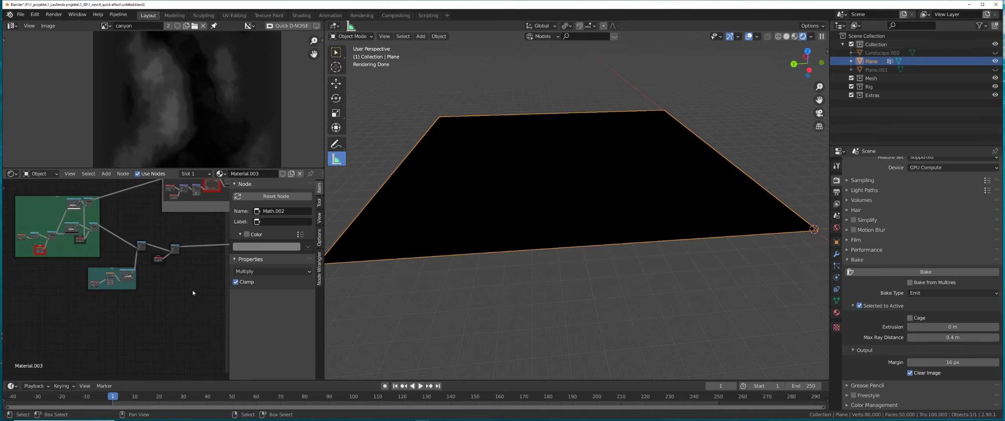
middle_click_drag(193, 290, 49, 253)
middle_click_drag(226, 243, 126, 238)
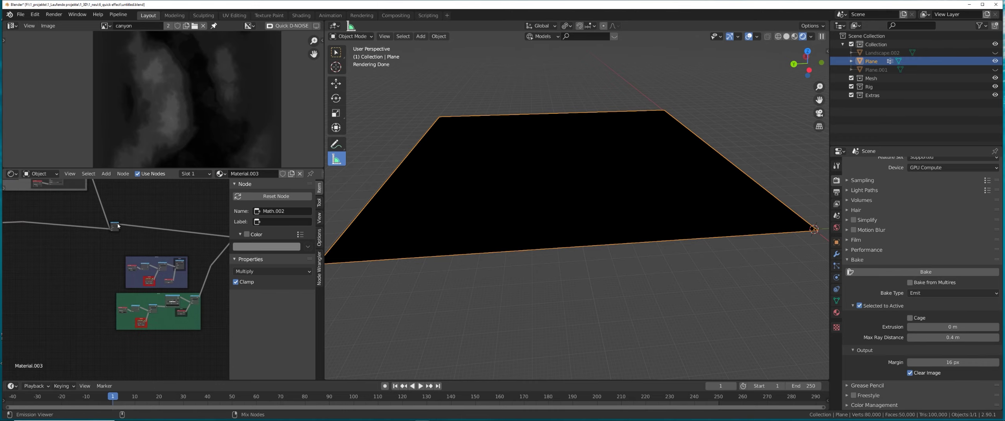
left_click(179, 264, "ctrl+shift")
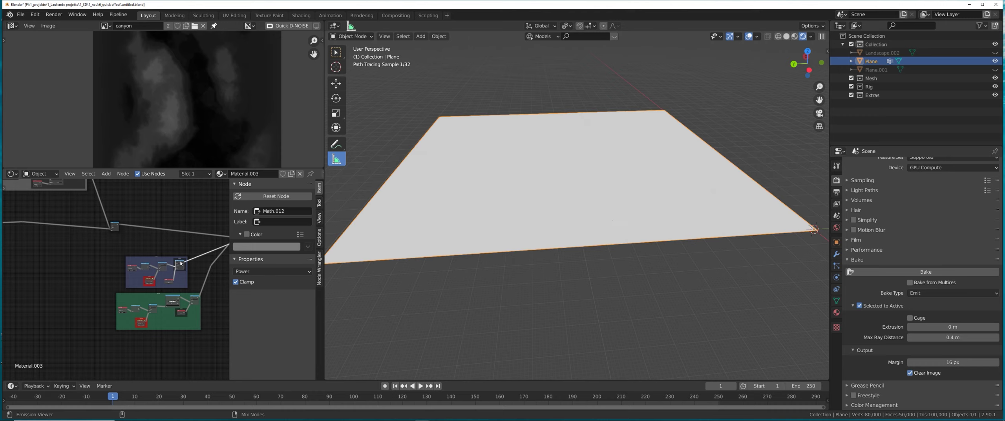
Step: Preview the output of the Multiply node above the turn off ramp and inspect the node branches feeding it
mouse_move(179, 284)
middle_mouse_down()
mouse_move(90, 275)
mouse_move(102, 276)
mouse_move(106, 259)
mouse_move(150, 271)
middle_mouse_up()
left_click(81, 220, "ctrl+shift")
middle_click_drag(51, 268, 204, 278)
scroll(105, 276, "up", 4)
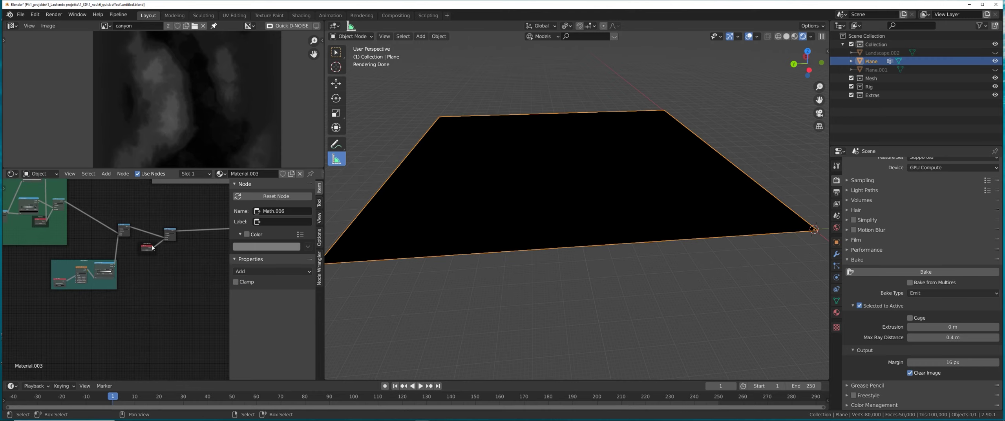
middle_click_drag(125, 271, 137, 255)
scroll(135, 280, "down", 5)
Step: Reconnect the Reroute to the original turn off ramp's Power output and preview the Multiply node it feeds
scroll(118, 278, "up", 7)
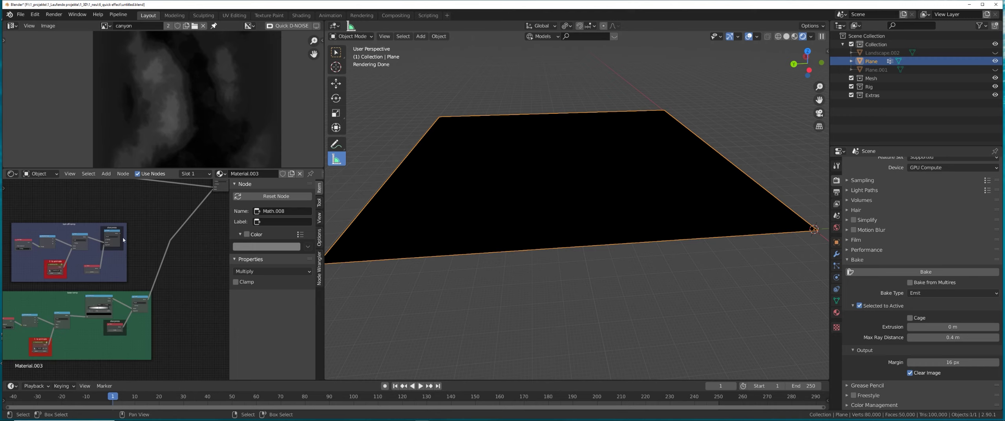
left_click_drag(171, 242, 171, 243)
middle_click_drag(195, 255, 176, 261)
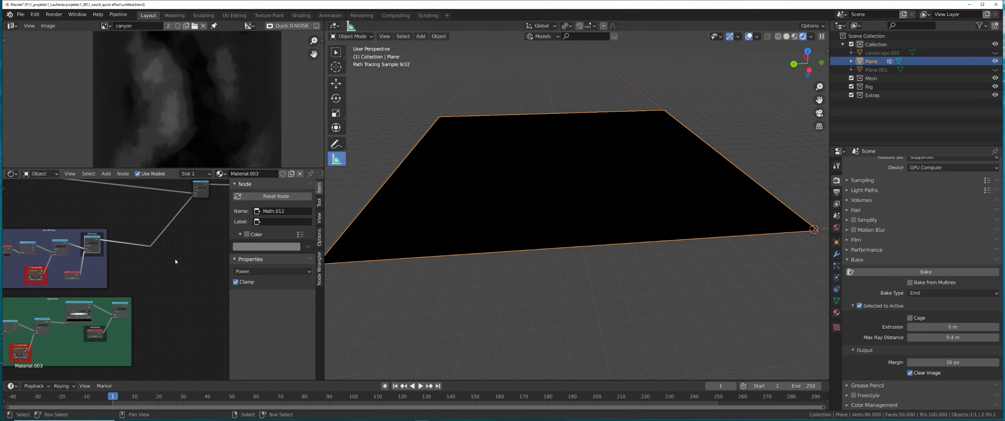
middle_click_drag(189, 212, 154, 241)
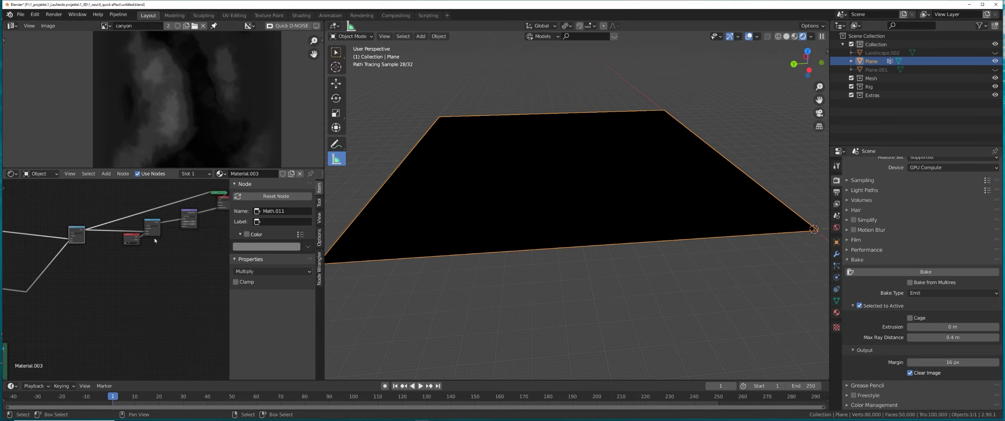
middle_click_drag(564, 274, 568, 248)
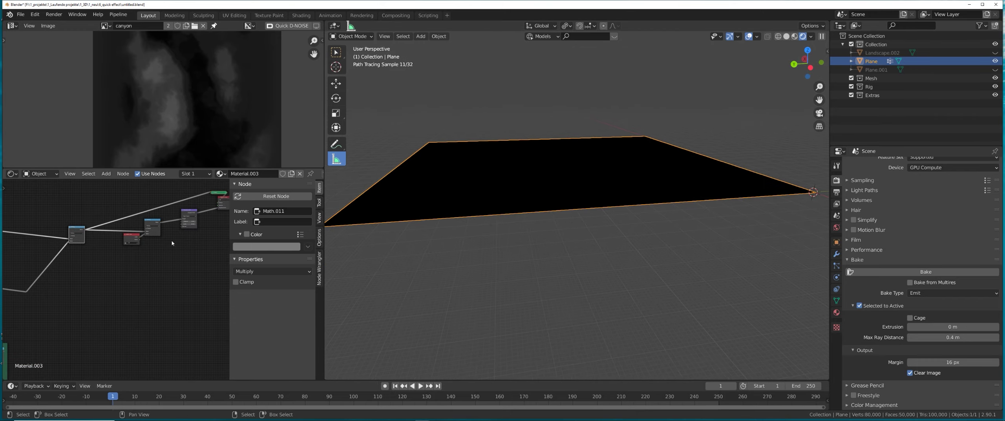
Step: Reset the turn off ramp's "2. to animate" value to its default
scroll(104, 248, "up", 8)
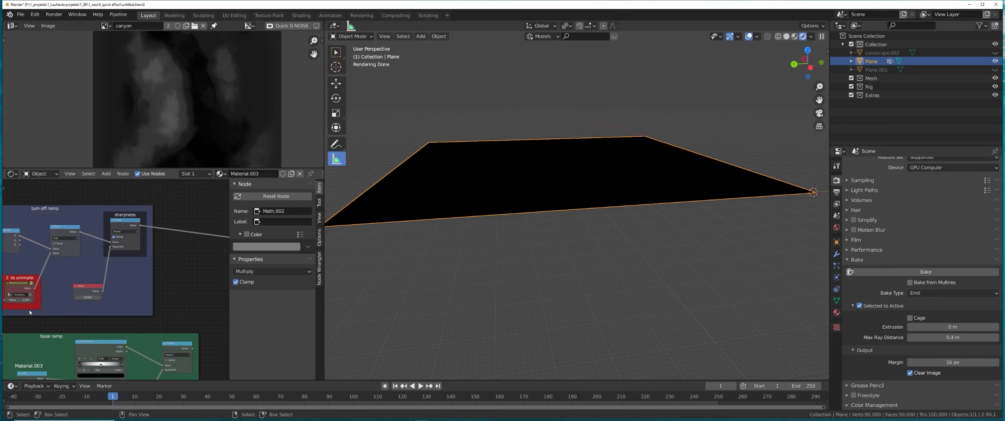
right_click(159, 291)
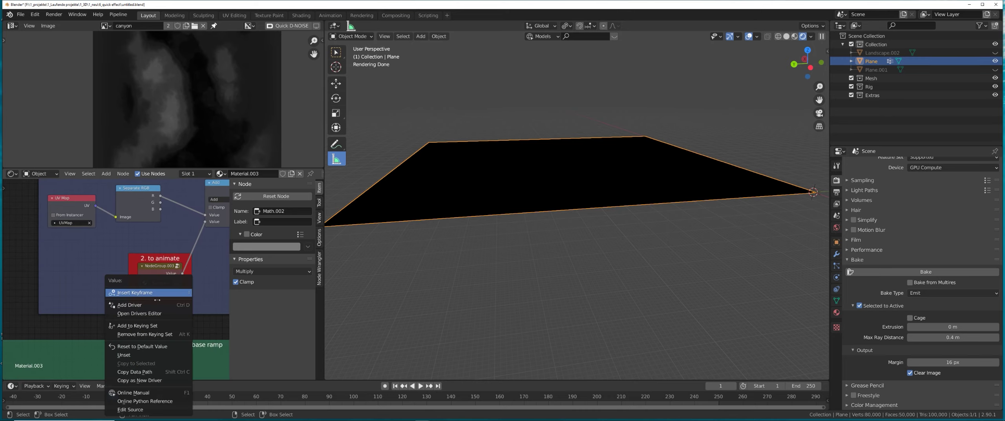
left_click(142, 346)
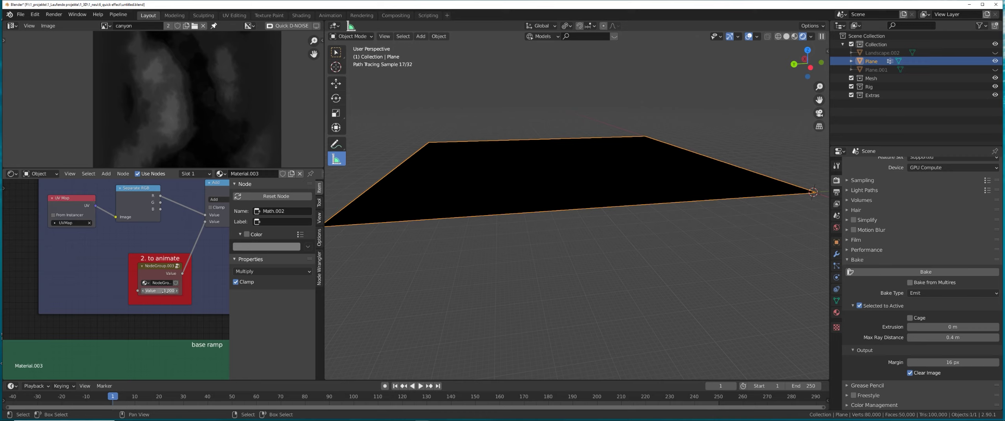
scroll(164, 291, "down", 4)
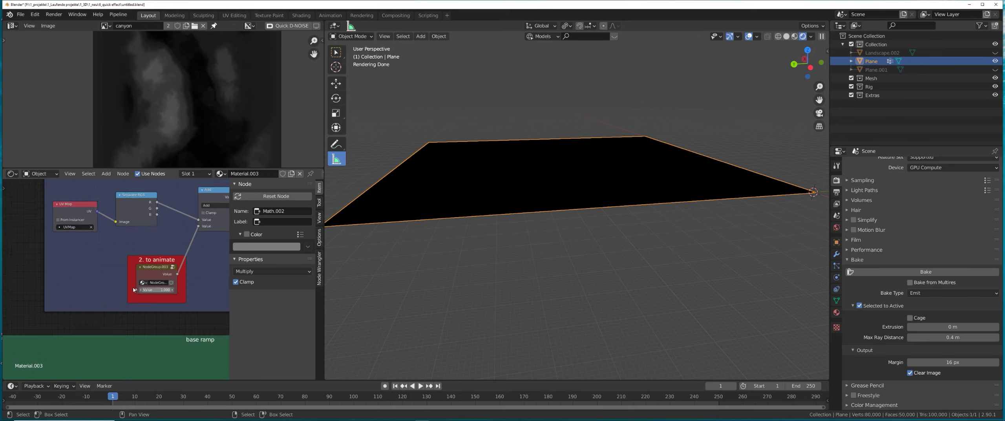
Step: Lower the base ramp's "1. to animate" value to bring the terrain back
middle_click_drag(164, 291, 322, 311)
scroll(44, 275, "up", 4)
middle_click_drag(45, 276, 157, 296)
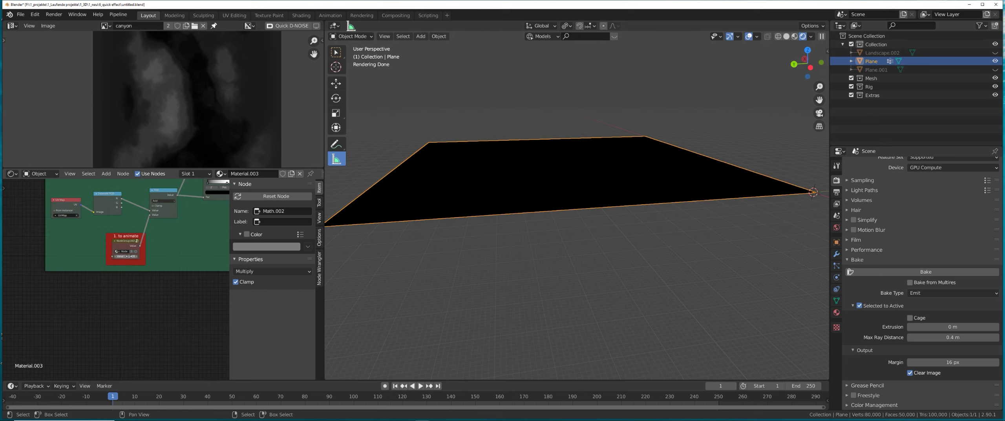
mouse_move(127, 256)
left_mouse_down()
mouse_move(167, 255)
mouse_move(14, 256)
left_mouse_up()
Step: Test the turn off ramp's effect on the terrain by varying its "2. to animate" value
scroll(157, 281, "down", 8)
middle_click_drag(171, 286, 88, 265)
middle_click_drag(212, 285, 76, 268)
scroll(118, 276, "up", 8)
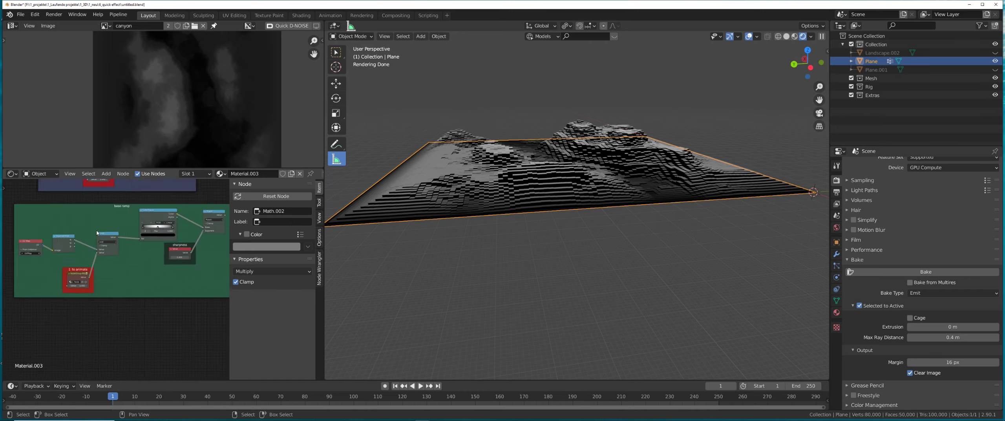
middle_click_drag(87, 208, 118, 284)
scroll(117, 284, "up", 6)
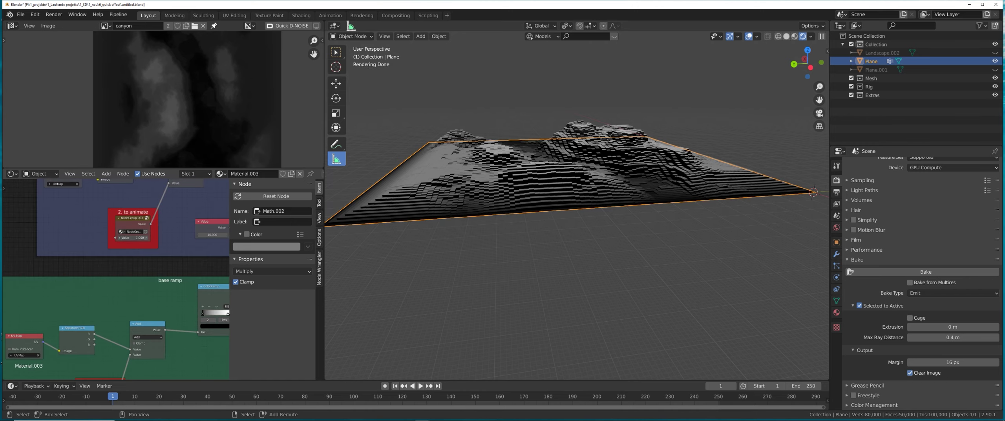
mouse_move(132, 237)
left_mouse_down()
mouse_move(64, 237)
mouse_move(132, 238)
left_mouse_up()
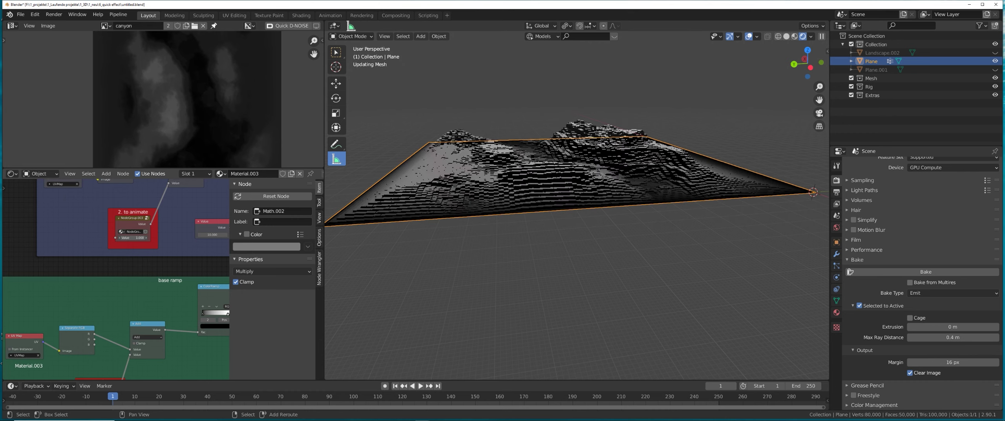
scroll(169, 259, "down", 9)
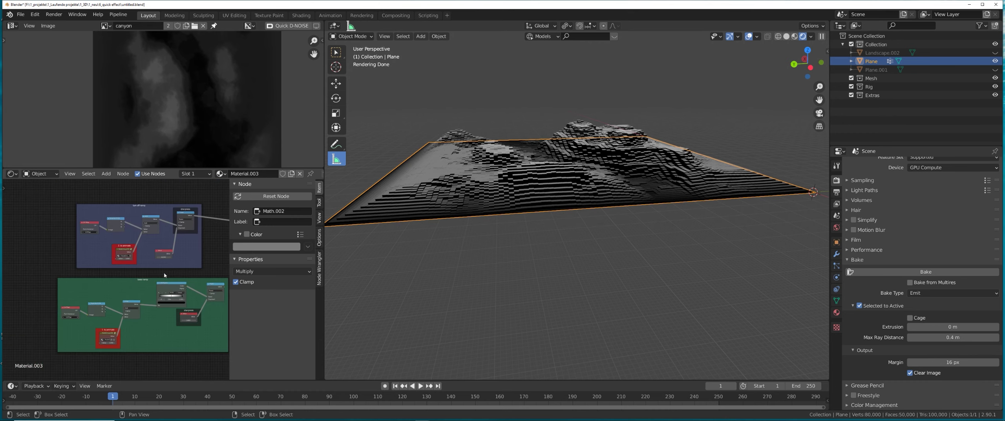
Step: Preview the turn off ramp's sharpness Power node and vary "2. to animate" to check its gradient
middle_click_drag(175, 310, 134, 311)
scroll(134, 311, "up", 2)
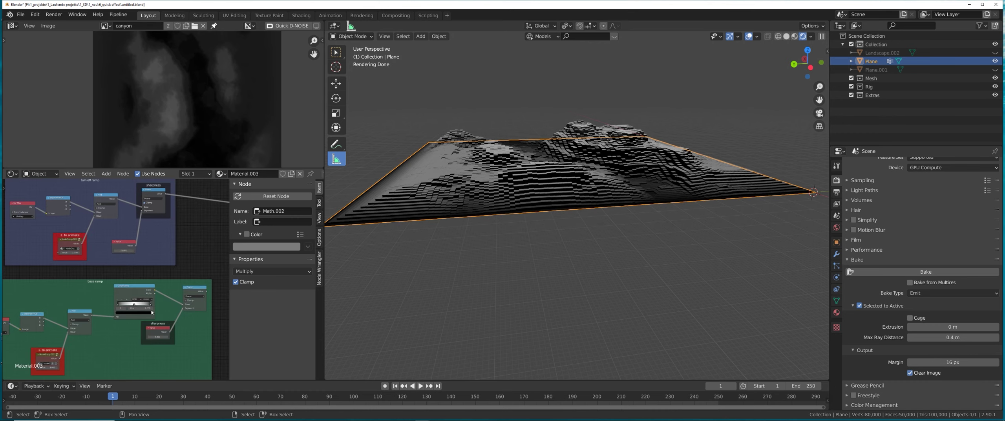
middle_click_drag(133, 247, 146, 257)
left_click(168, 207, "ctrl+shift")
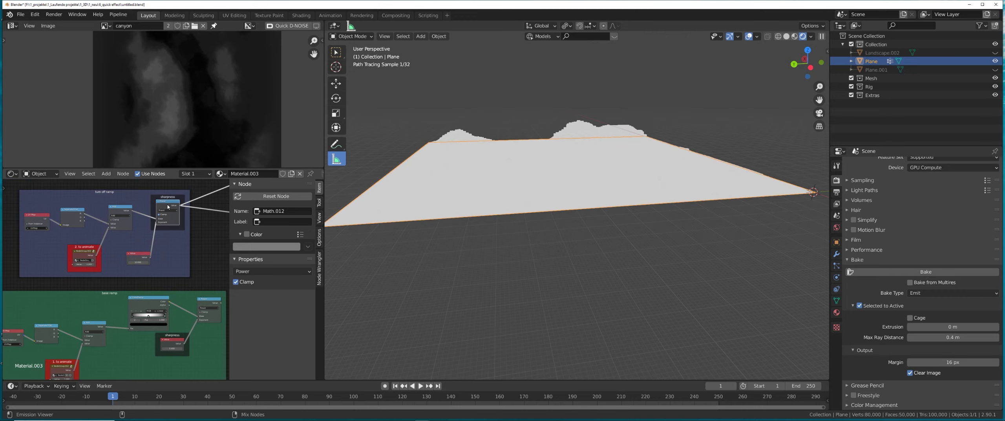
scroll(131, 266, "up", 1)
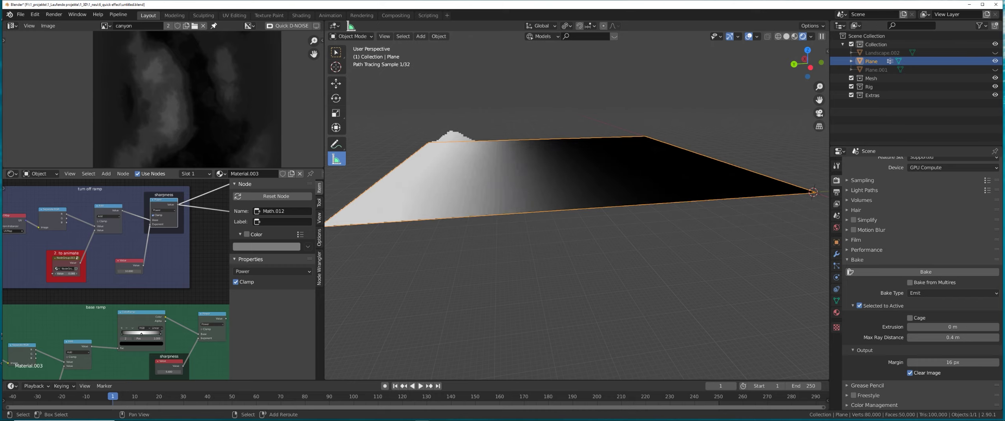
left_click_drag(66, 273, 98, 273)
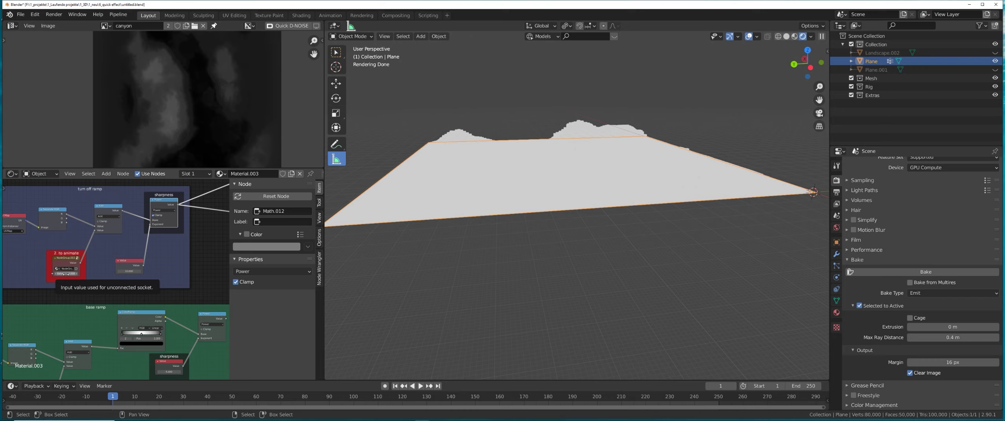
Step: Inspect the base ramp's Color Ramp and sharpness nodes, and preview the combined Multiply output on the plane from a higher angle
scroll(66, 273, "down", 3)
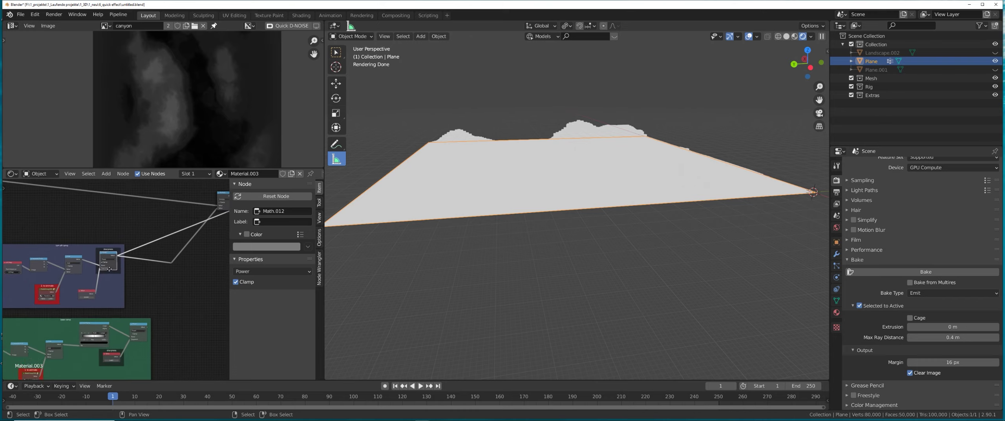
scroll(106, 271, "down", 2)
middle_click_drag(109, 310, 141, 303)
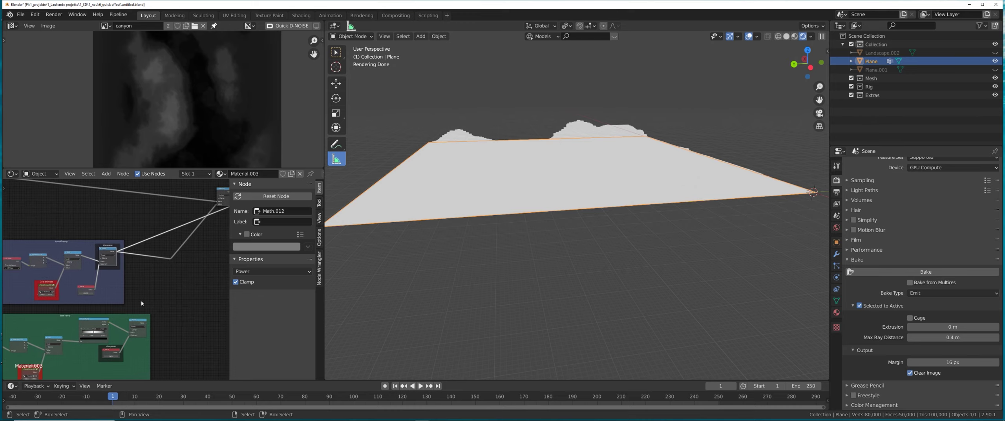
scroll(153, 297, "up", 2)
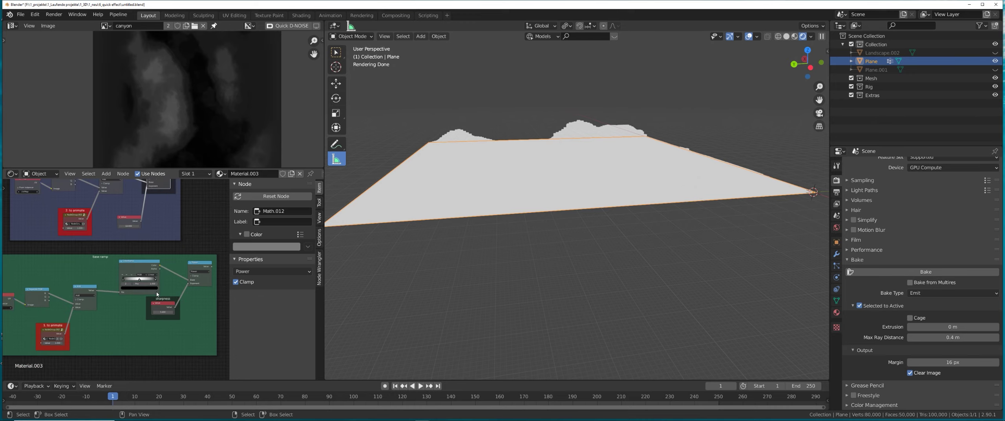
scroll(157, 293, "up", 3)
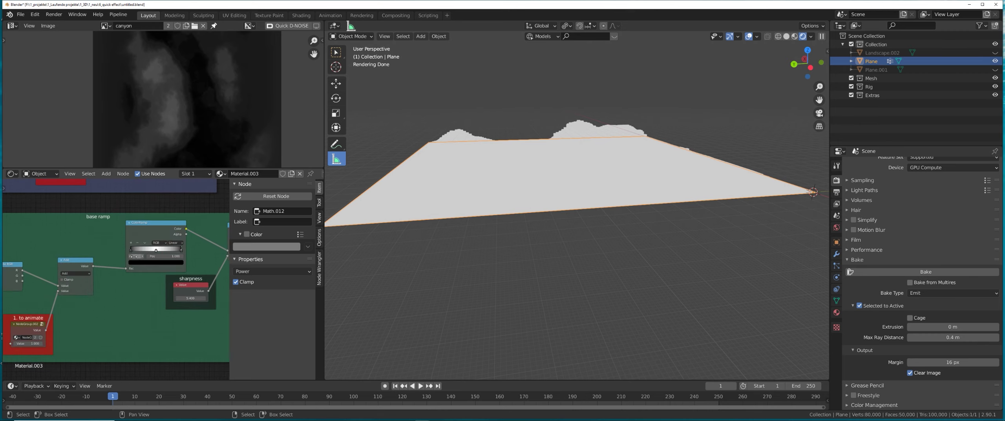
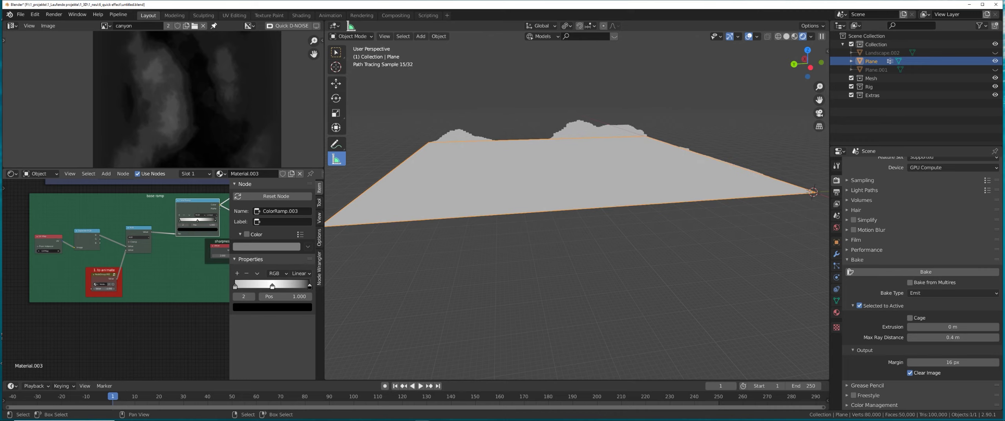
scroll(138, 282, "down", 3)
middle_click_drag(192, 263, 46, 368)
left_click(136, 225, "ctrl+shift")
middle_click_drag(135, 289, 197, 250)
middle_click_drag(480, 204, 465, 244)
Step: Vary the base ramp's "1. to animate" value to sweep the mask across the canyon
middle_click_drag(28, 350, 84, 305)
scroll(84, 306, "up", 7)
mouse_move(134, 289)
middle_mouse_down()
mouse_move(111, 307)
mouse_move(127, 303)
middle_mouse_up()
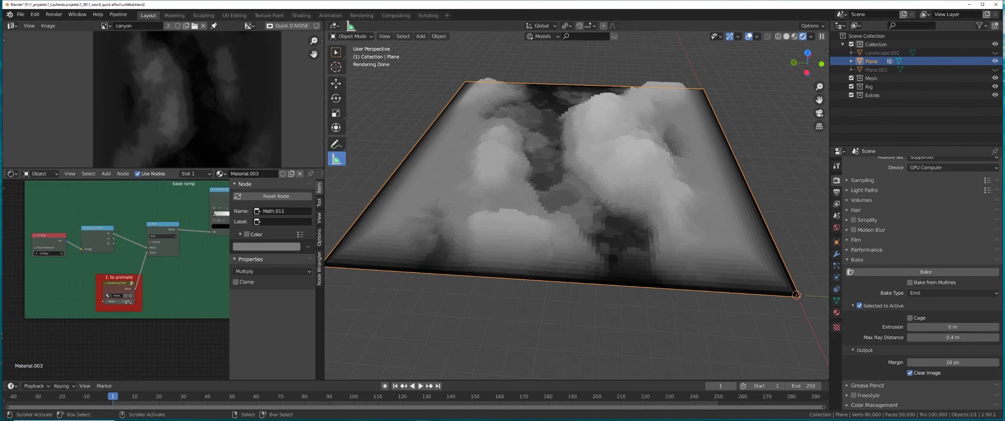
left_click_drag(121, 301, 177, 301)
Step: Rearrange the stops of the base ramp's Color Ramp, placing the end stop at position 1.000
scroll(167, 255, "down", 2)
middle_click_drag(167, 255, 101, 294)
scroll(118, 271, "up", 5)
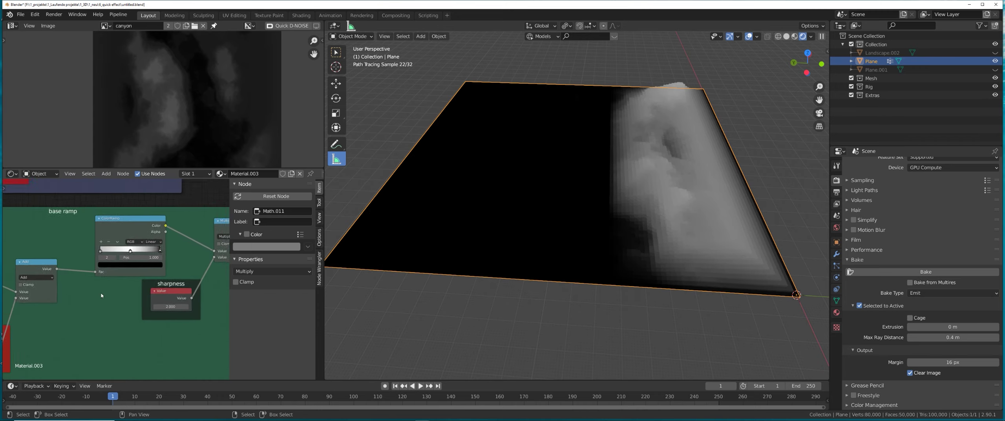
scroll(100, 293, "up", 4)
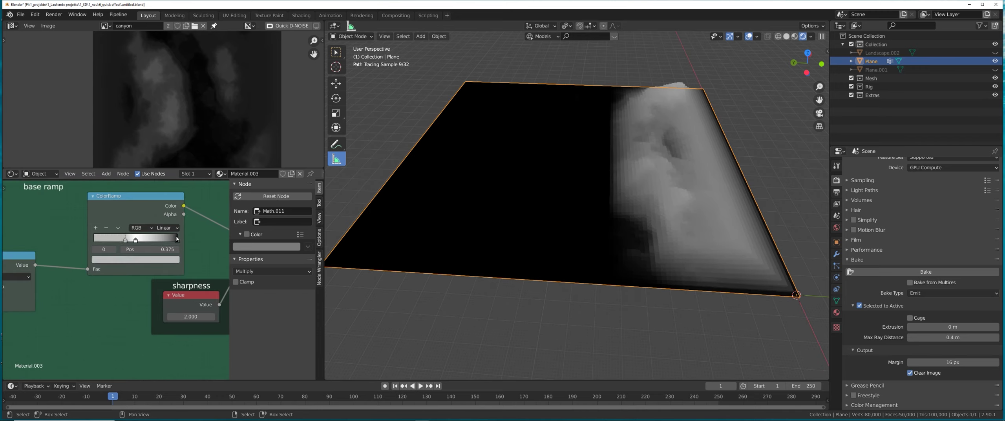
mouse_move(176, 239)
left_mouse_down()
mouse_move(94, 242)
mouse_move(195, 240)
left_mouse_up()
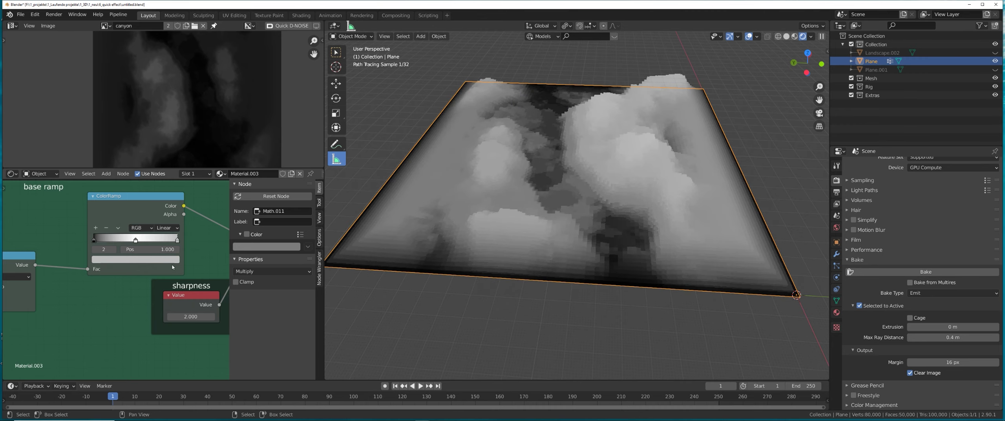
Step: Adjust the base ramp's "1. to animate" value again, raising it until the terrain is fully masked out
scroll(127, 278, "down", 5)
middle_click_drag(20, 310, 155, 238)
mouse_move(127, 282)
left_mouse_down()
mouse_move(142, 282)
mouse_move(55, 283)
mouse_move(134, 283)
left_mouse_up()
scroll(134, 288, "down", 5)
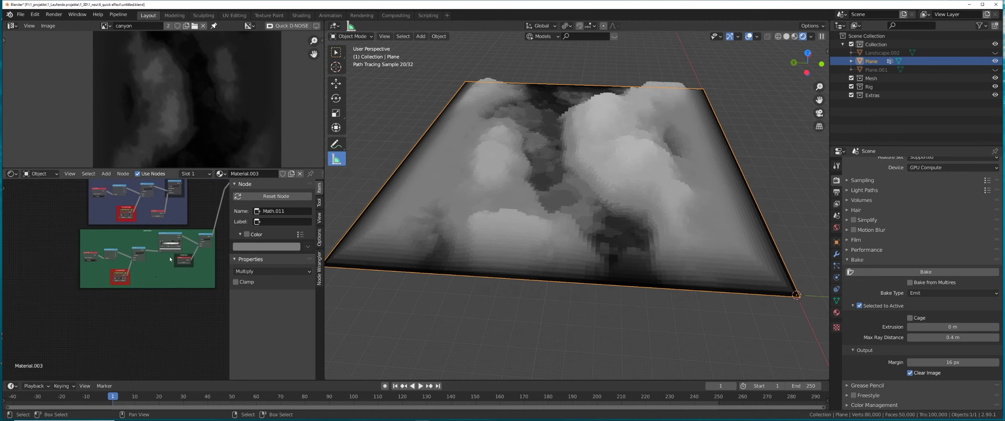
middle_click_drag(155, 274, 153, 312)
scroll(130, 308, "up", 6)
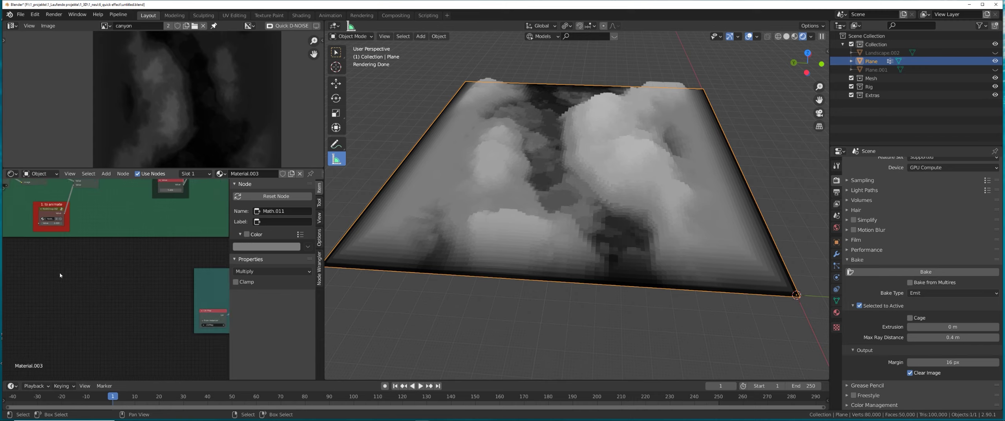
left_click_drag(106, 273, 181, 273)
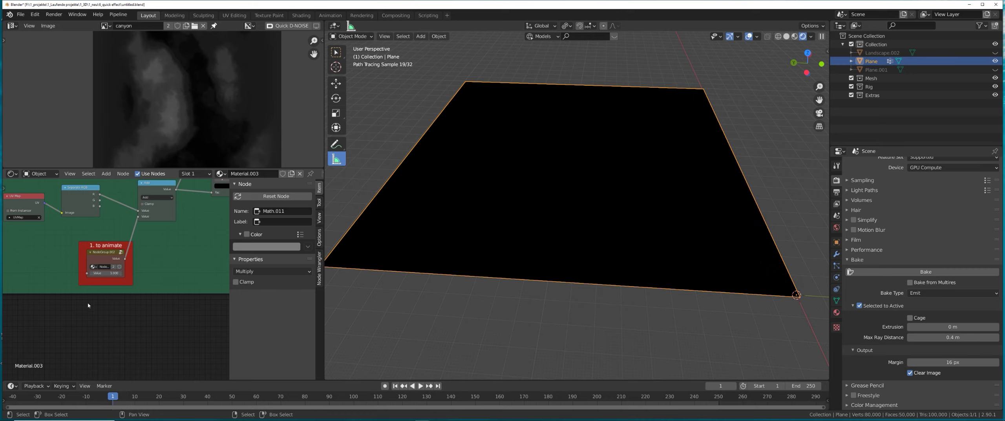
Step: Relabel the red animation frame "1. to animate (start with 1)" and lower its value until the terrain is revealed
middle_click_drag(88, 303, 136, 304)
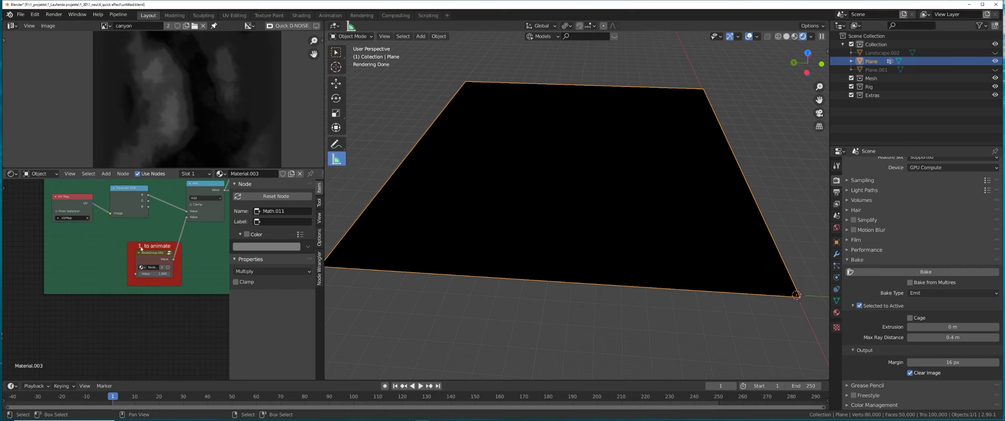
left_click(153, 245)
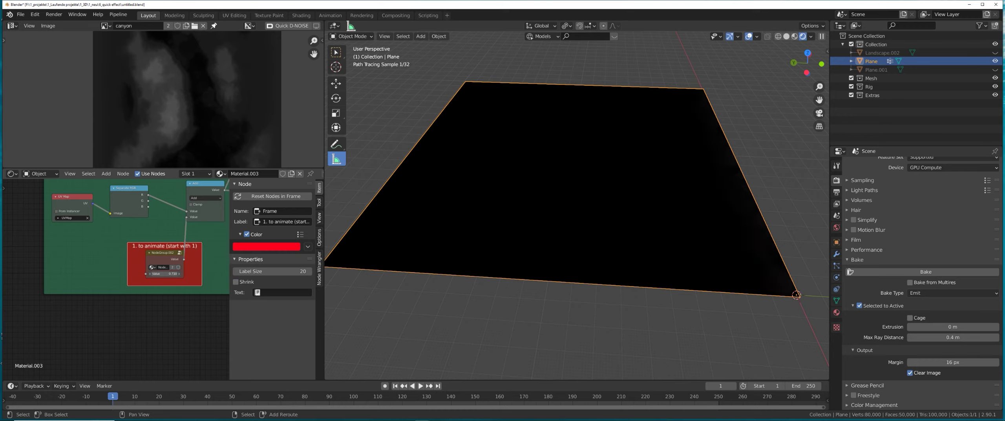
left_click_drag(165, 274, 109, 273)
scroll(183, 301, "down", 12)
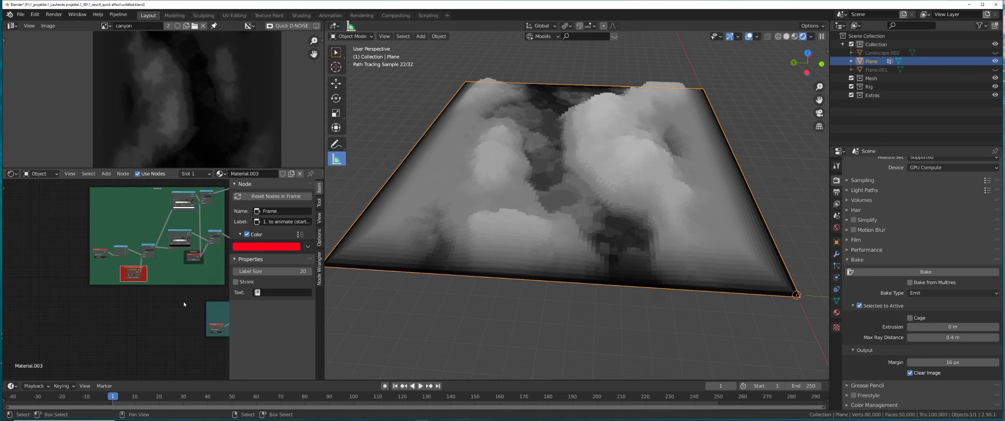
Step: Set the "1. to animate" value in the other green base ramp frame to 1.000
mouse_move(184, 303)
middle_mouse_down()
mouse_move(90, 257)
mouse_move(21, 262)
middle_mouse_up()
middle_click_drag(518, 151, 531, 149)
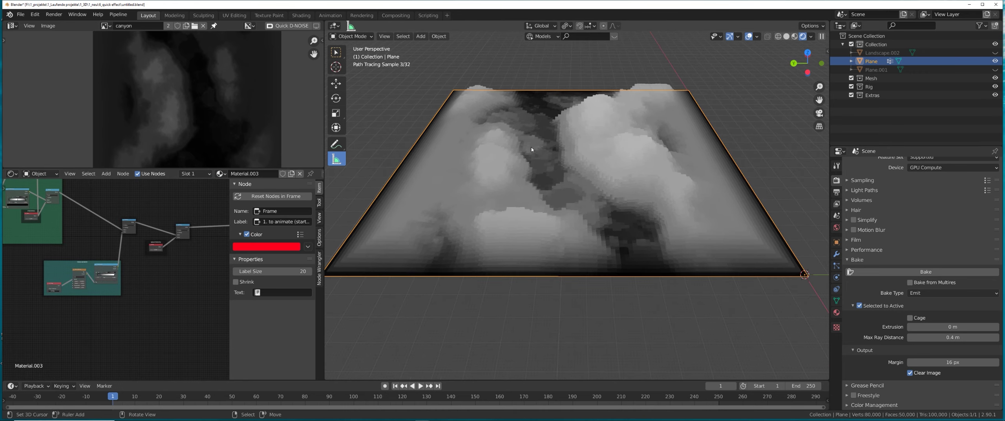
middle_click_drag(178, 260, 140, 324)
middle_click_drag(164, 278, 68, 260)
mouse_move(201, 262)
middle_mouse_down()
mouse_move(164, 244)
mouse_move(59, 231)
middle_mouse_up()
middle_click_drag(196, 243, 86, 248)
middle_click_drag(210, 255, 36, 244)
middle_click_drag(129, 264, 138, 186)
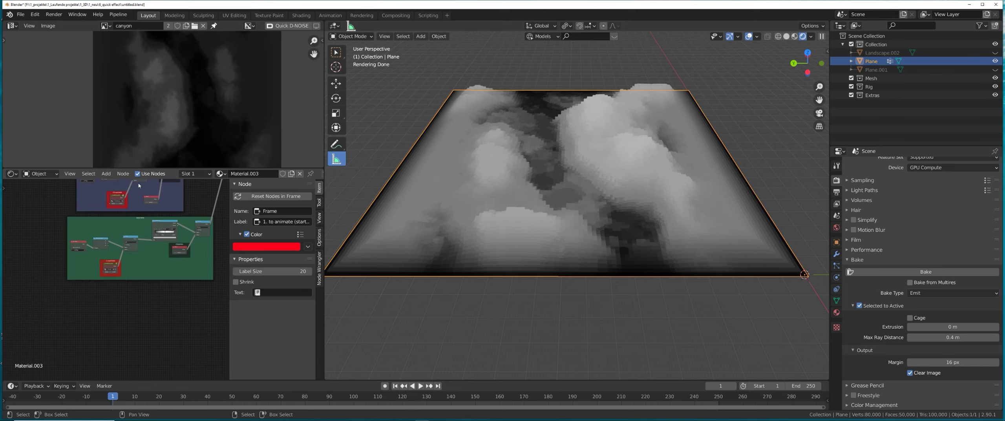
scroll(135, 279, "up", 6)
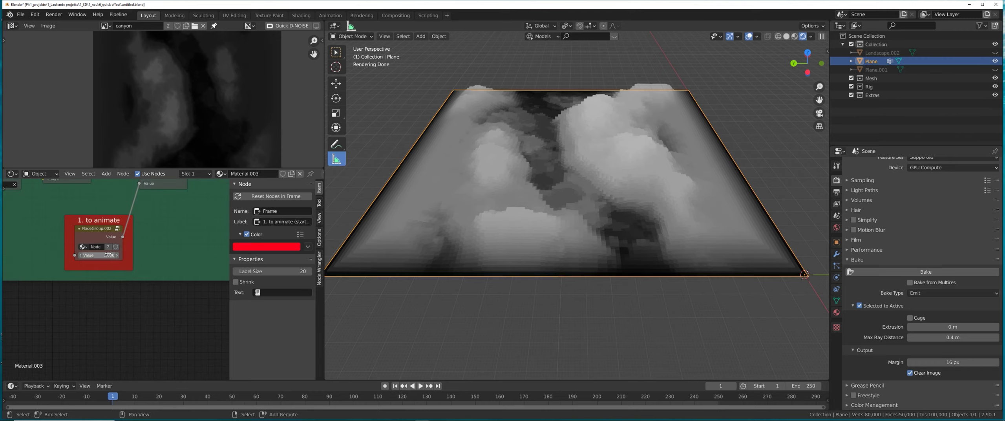
mouse_move(99, 255)
left_mouse_down()
mouse_move(48, 255)
mouse_move(99, 255)
left_mouse_up()
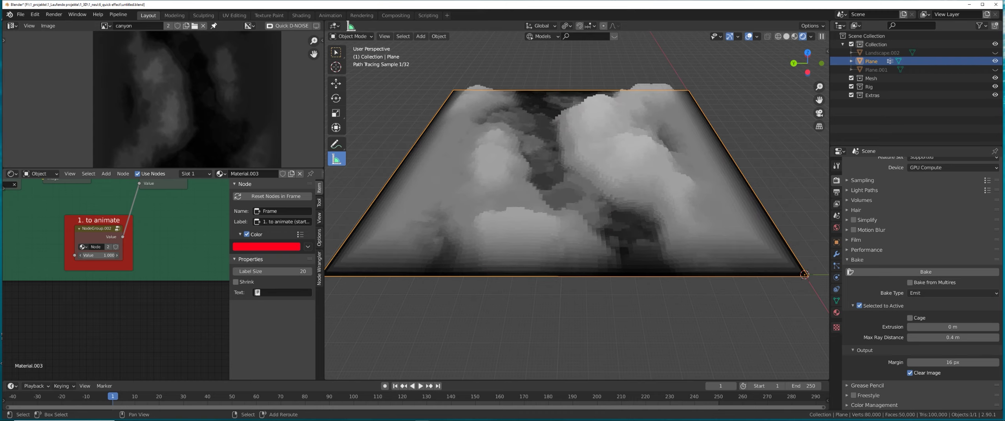
Step: Detach the sharpness value from the base ramp's Multiply node and set the multiplier to 2.000
scroll(151, 235, "down", 1)
middle_click_drag(150, 237, 93, 291)
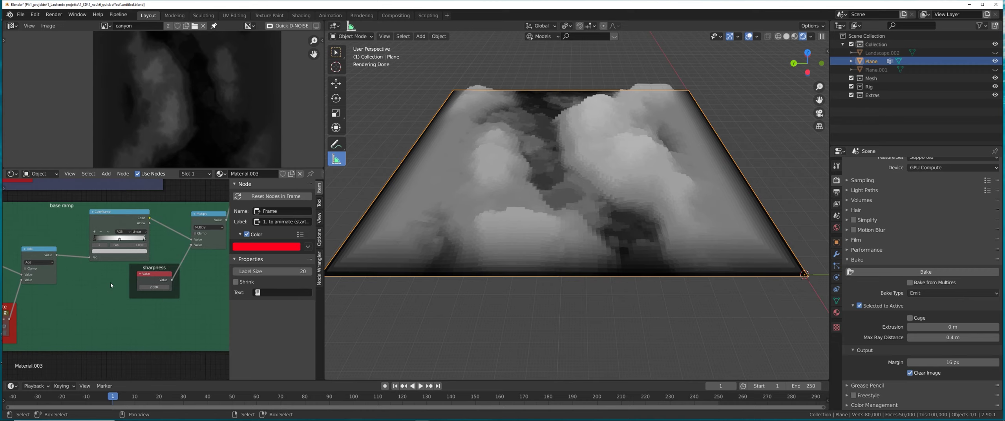
scroll(122, 279, "up", 2)
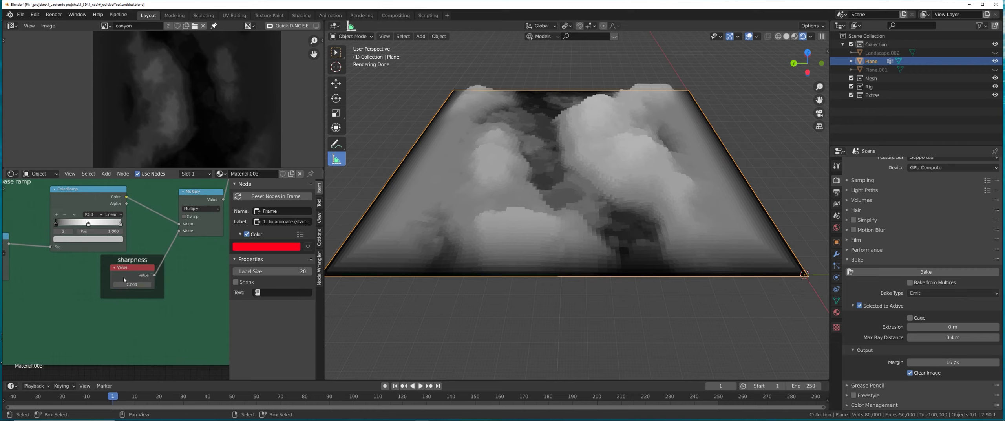
left_click_drag(135, 262, 159, 265)
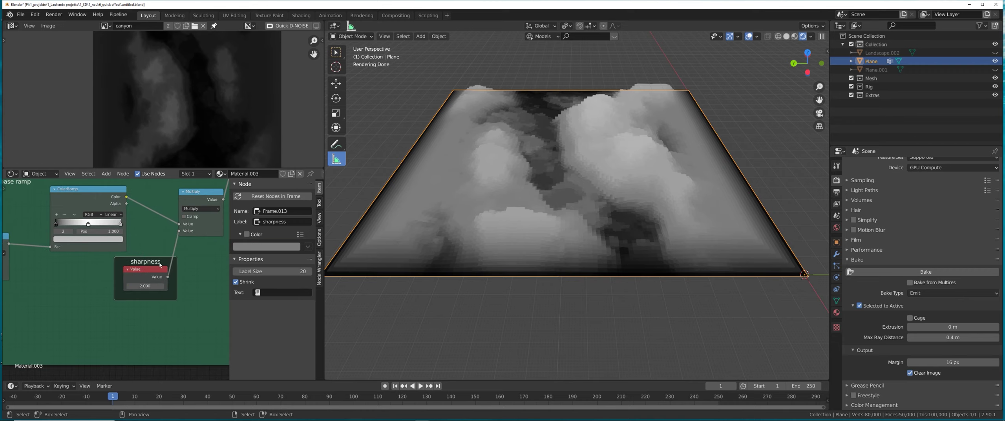
middle_click_drag(160, 267, 138, 269)
left_click_drag(156, 234, 151, 253)
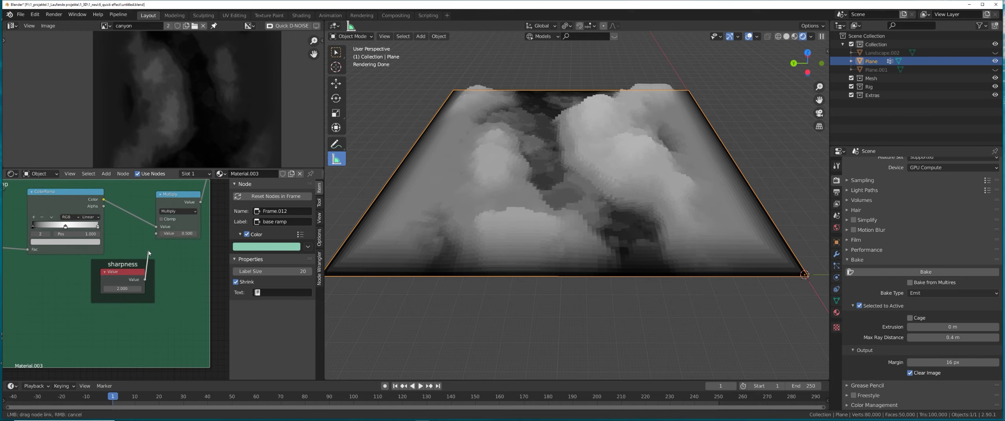
key("Return")
Step: Collapse the Multiply node beside the Color Ramp, duplicate it further along the chain and switch the copy to Power
left_click(181, 196)
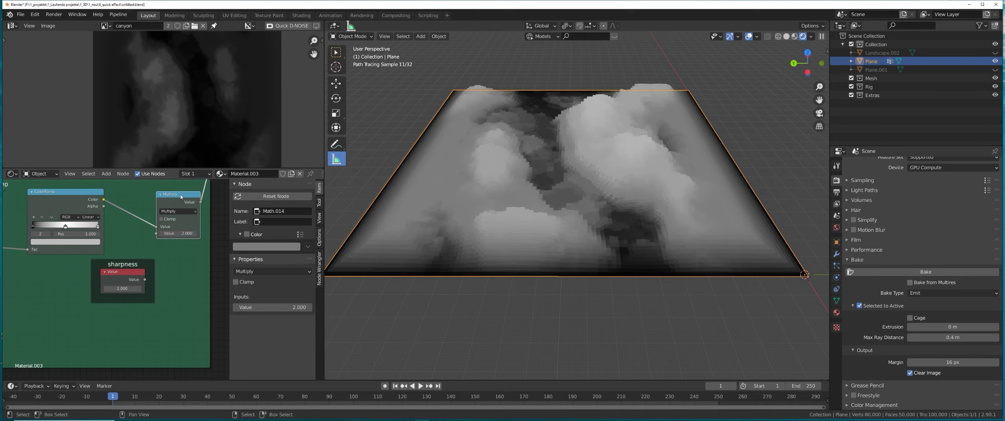
left_click_drag(180, 197, 135, 204)
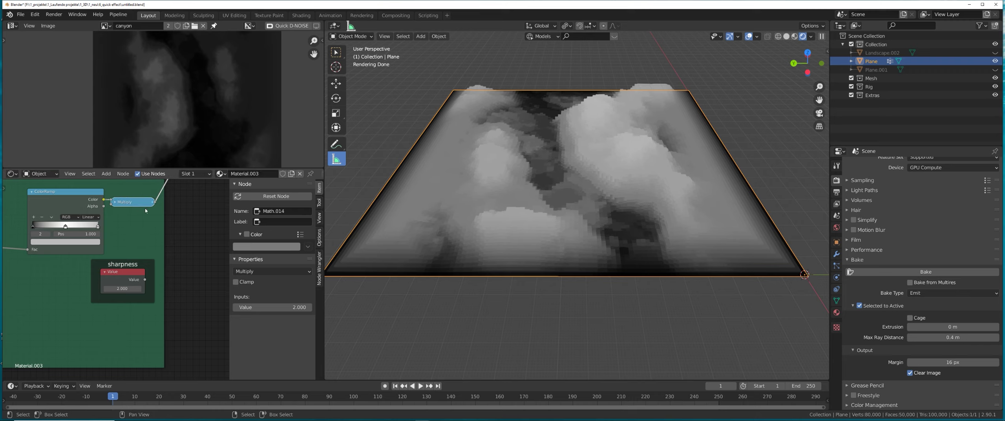
key("shift+d")
left_click(190, 201)
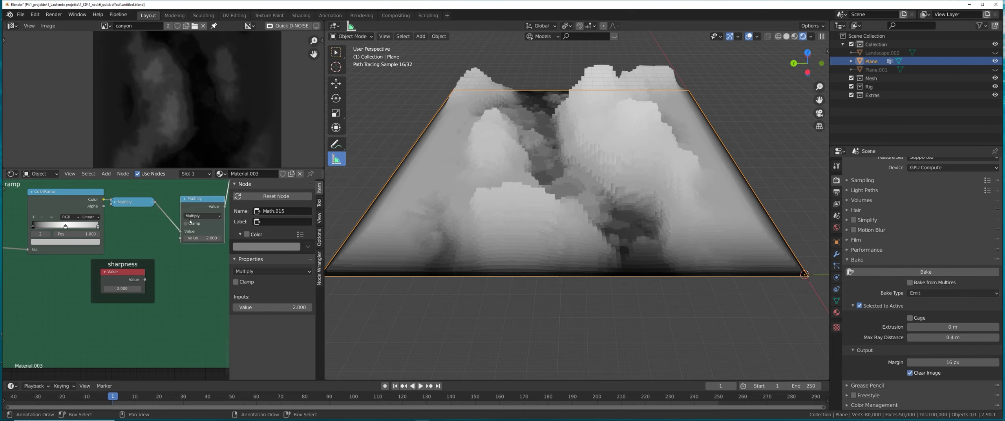
left_click(192, 216)
left_click(191, 274)
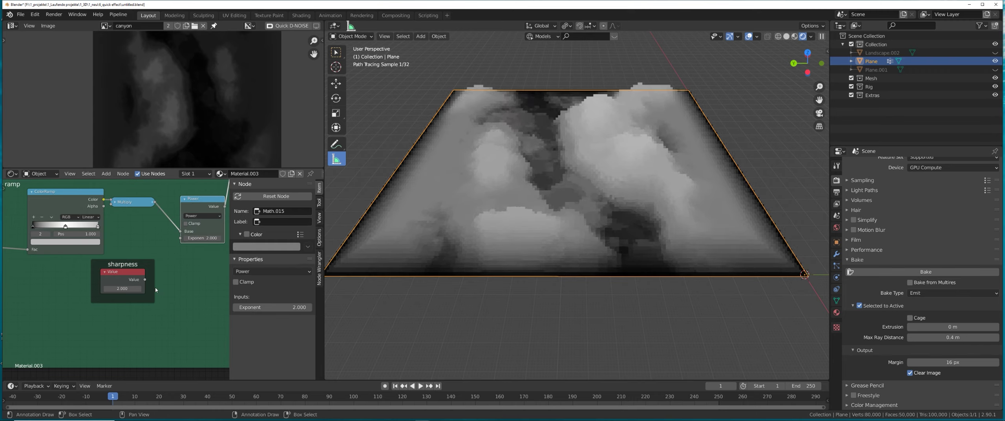
Step: Connect the sharpness value to the Power node's exponent, raise it, and lower the "1. to animate" value to test the mask
left_click(144, 281)
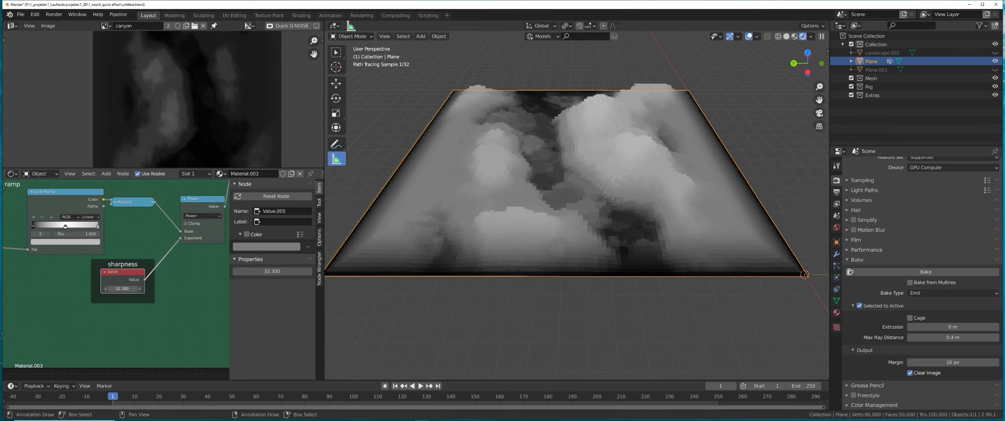
key("Return")
middle_click_drag(122, 289, 283, 237)
middle_click_drag(51, 294, 121, 276)
left_click_drag(138, 271, 84, 272)
Step: Test the base ramp's edge with a sharpness of 40.000 and select the Power node
scroll(138, 272, "down", 4)
middle_click_drag(138, 271, 51, 269)
middle_click_drag(225, 256, 70, 297)
scroll(140, 263, "up", 2)
left_click(150, 215)
left_click_drag(76, 300, 60, 300)
middle_click_drag(224, 285, 116, 289)
middle_click_drag(180, 214, 140, 226)
left_click(171, 217)
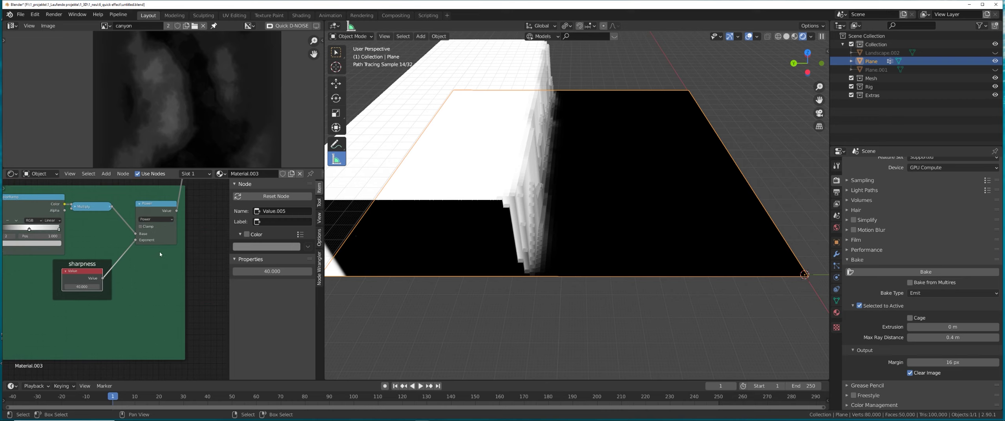
left_click(157, 215)
Step: Add a Clamp node after the base ramp's Power node and feed the Power output into its value
middle_click_drag(166, 250, 142, 266)
key("shift+a")
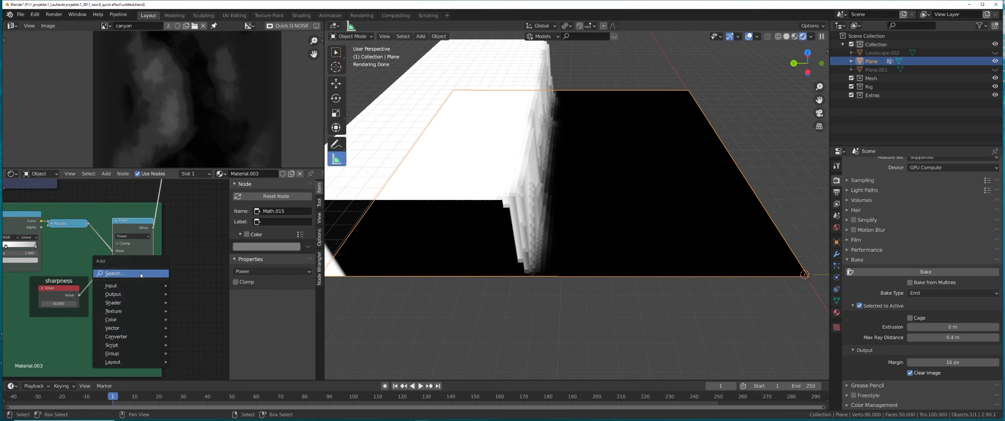
left_click(153, 273)
type("clam")
key("Return")
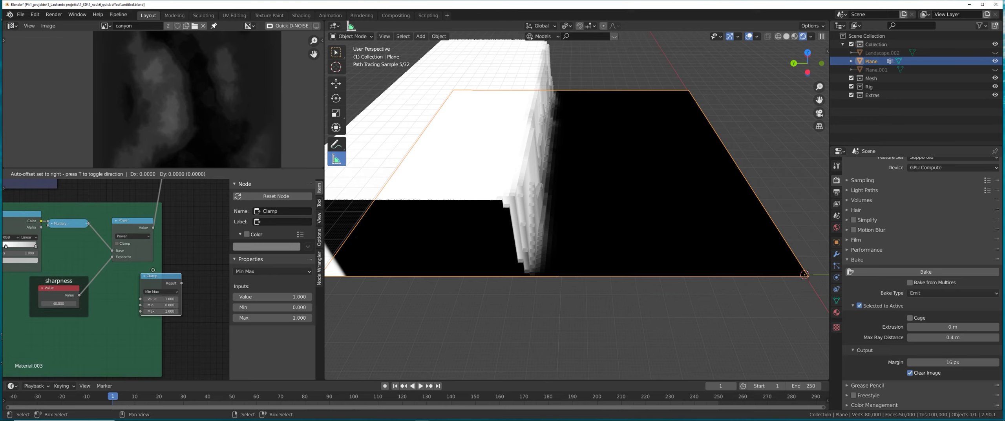
left_click(196, 231)
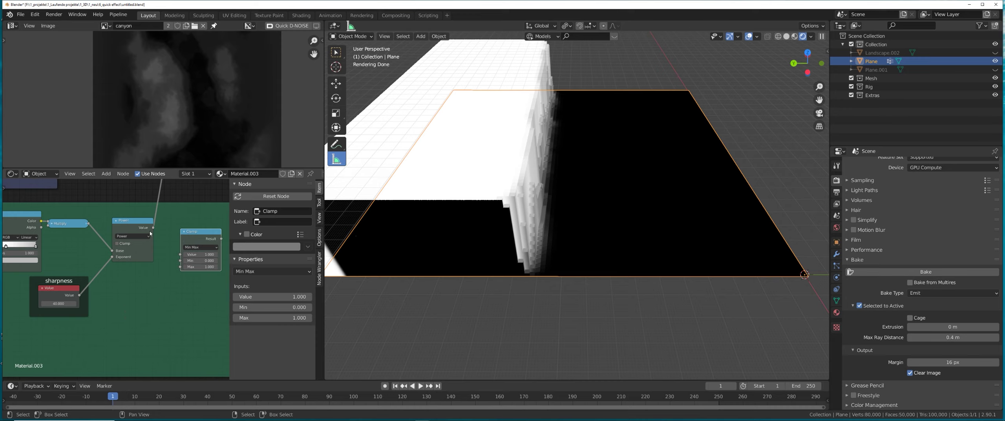
left_click_drag(153, 228, 180, 254)
Step: Set the Clamp node's maximum to 2.000 and connect its result to the reroute point above the base ramp
middle_click_drag(47, 246, 78, 247)
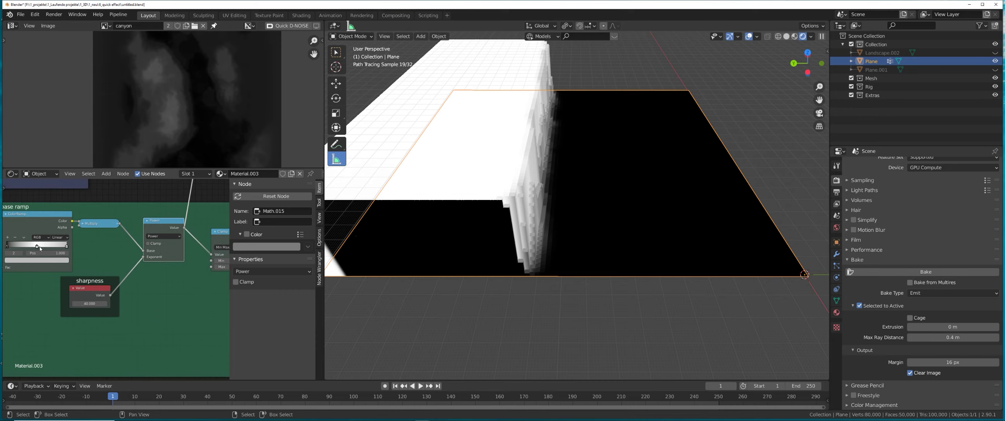
middle_click_drag(172, 278, 133, 292)
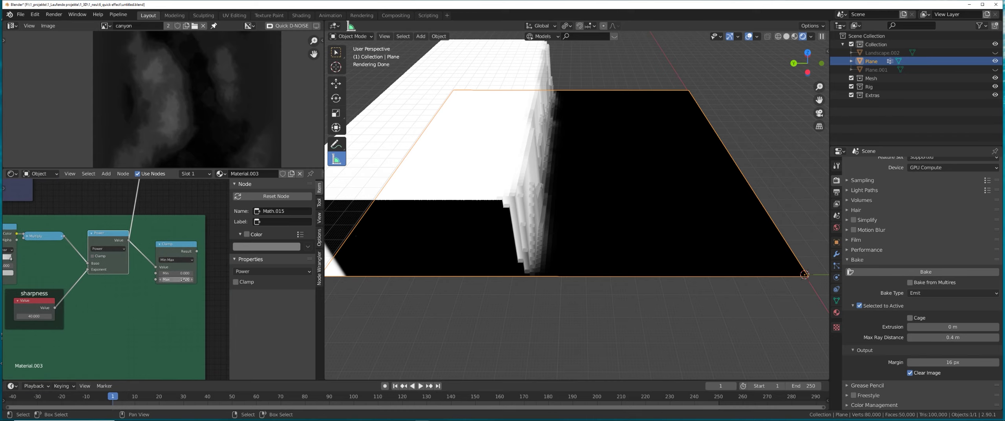
scroll(172, 259, "down", 3)
middle_click_drag(174, 259, 159, 337)
left_click_drag(165, 335, 145, 245)
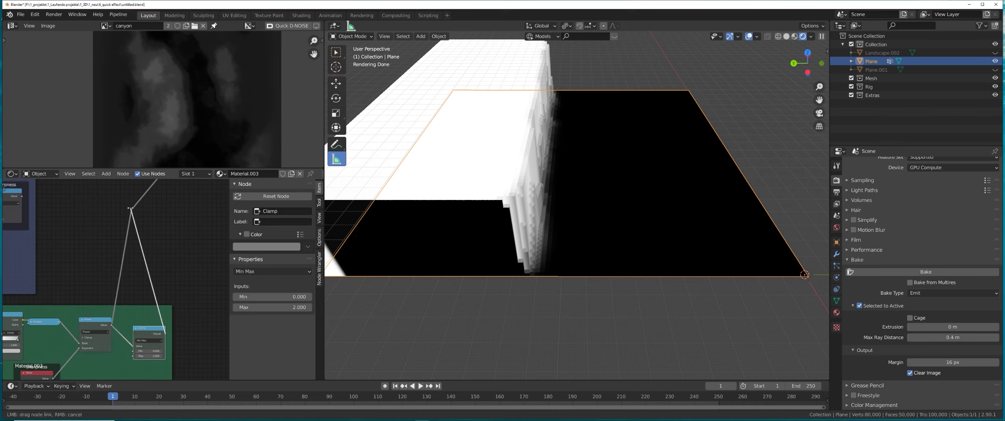
left_click_drag(131, 209, 131, 210)
Step: Reduce the base ramp's sharpness value and readjust its "1. to animate" value to soften the terrain mask
middle_click_drag(112, 305, 117, 286)
scroll(117, 286, "up", 2)
mouse_move(147, 270)
left_mouse_down()
mouse_move(121, 269)
mouse_move(177, 269)
mouse_move(138, 269)
left_mouse_up()
middle_click_drag(139, 270, 107, 287)
left_click_drag(117, 278, 104, 277)
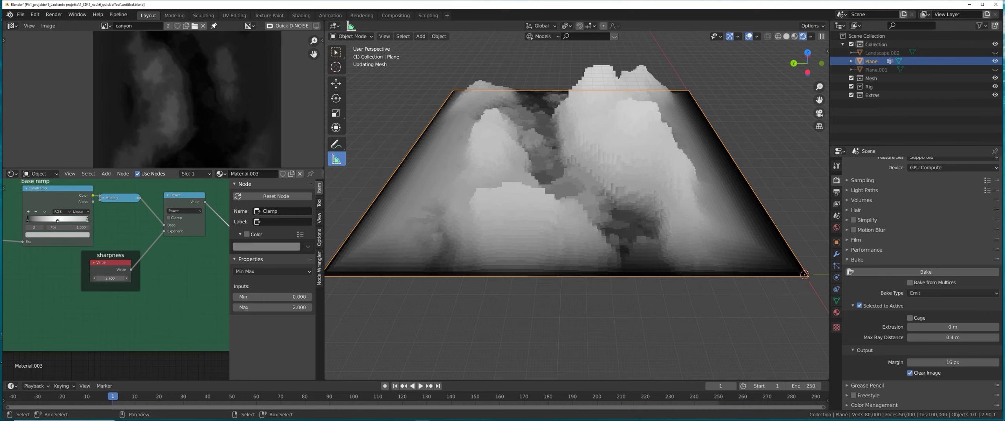
middle_click_drag(74, 293, 255, 263)
left_click_drag(91, 299, 86, 300)
Step: Try moving the black stop of the base ramp's Color Ramp inward to cut off the terrain's edge
scroll(220, 235, "down", 2)
middle_click_drag(220, 235, 127, 289)
scroll(127, 289, "up", 3)
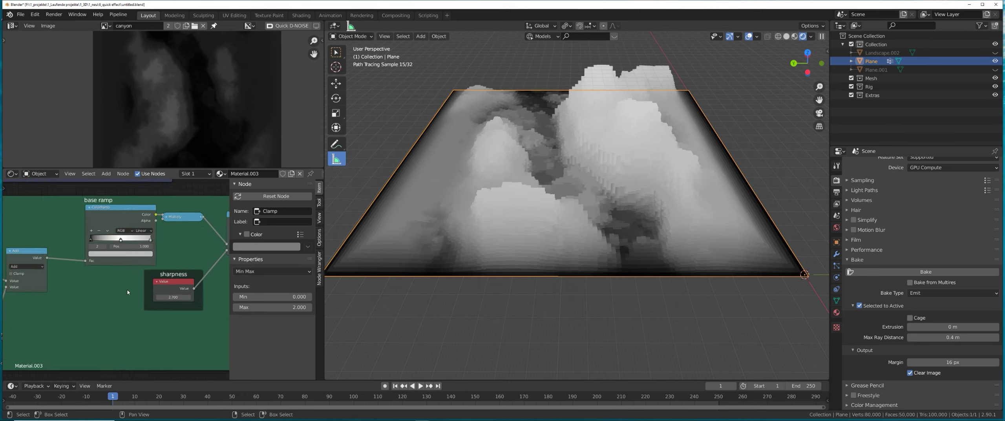
scroll(109, 256, "up", 1)
middle_click_drag(109, 256, 130, 257)
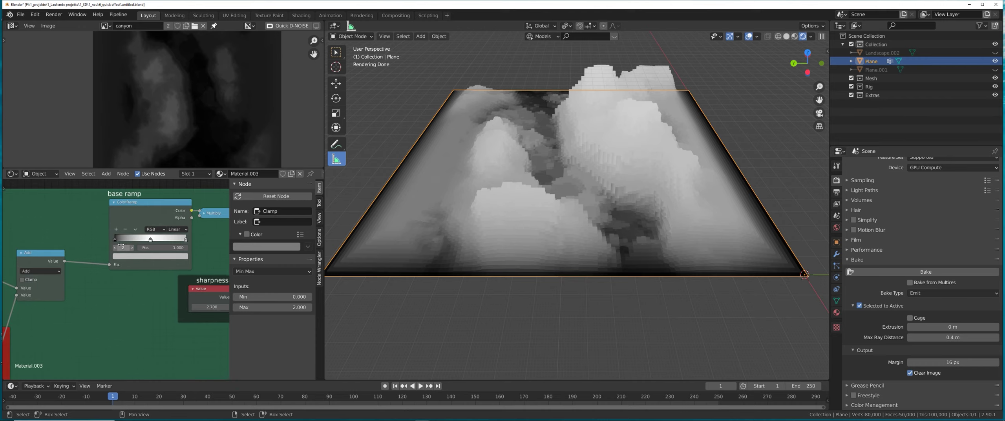
scroll(114, 278, "down", 1)
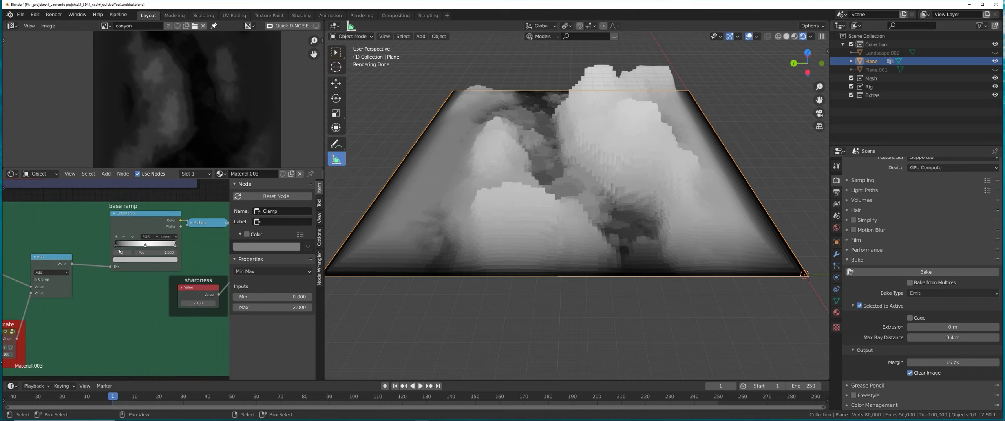
left_click_drag(120, 244, 156, 251)
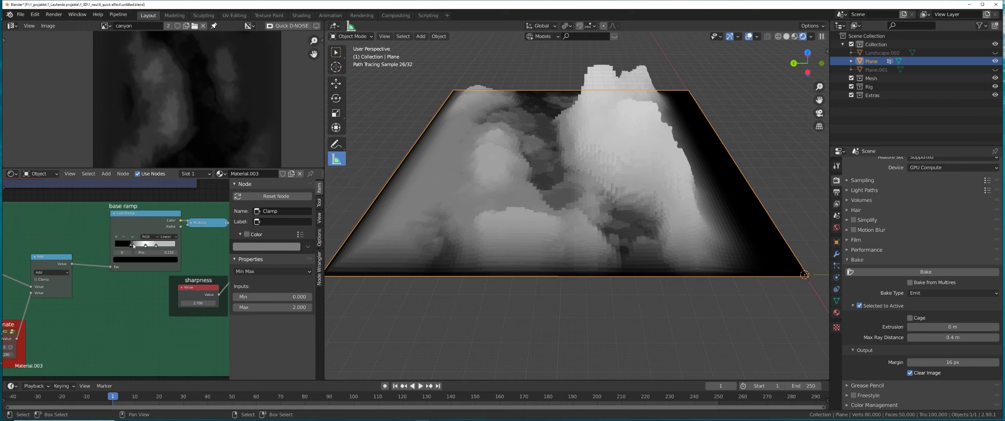
left_click_drag(133, 246, 136, 246)
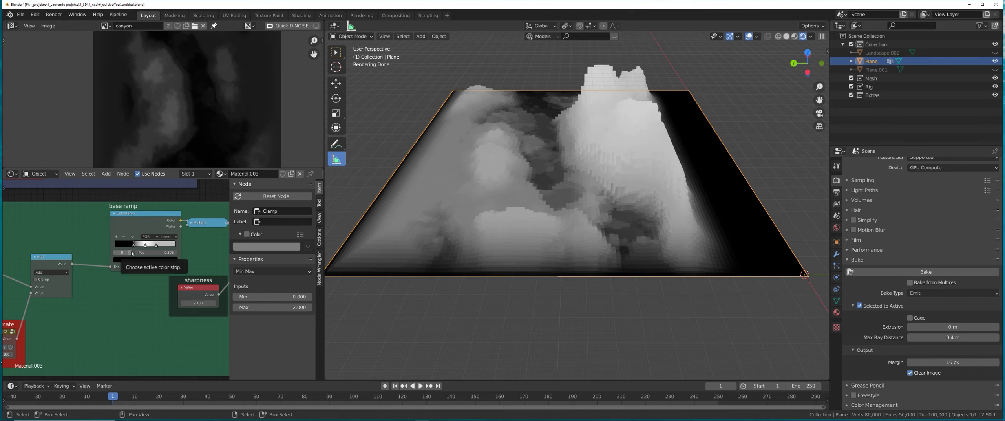
Step: Set the sharpness to 1.000 and narrow the base ramp's gradient by moving the black stop inward and the end stop to 0.695
middle_click_drag(134, 259, 126, 260)
middle_click_drag(12, 258, 76, 254)
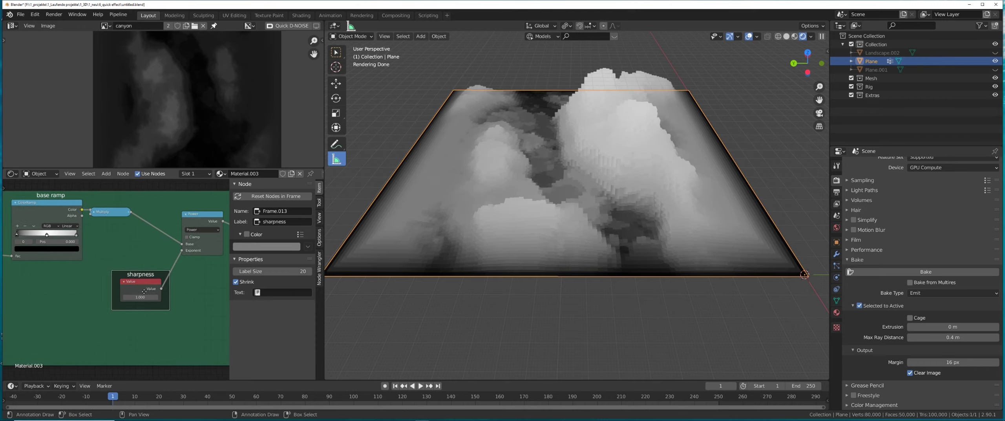
scroll(77, 254, "up", 2)
left_click_drag(58, 227, 98, 229)
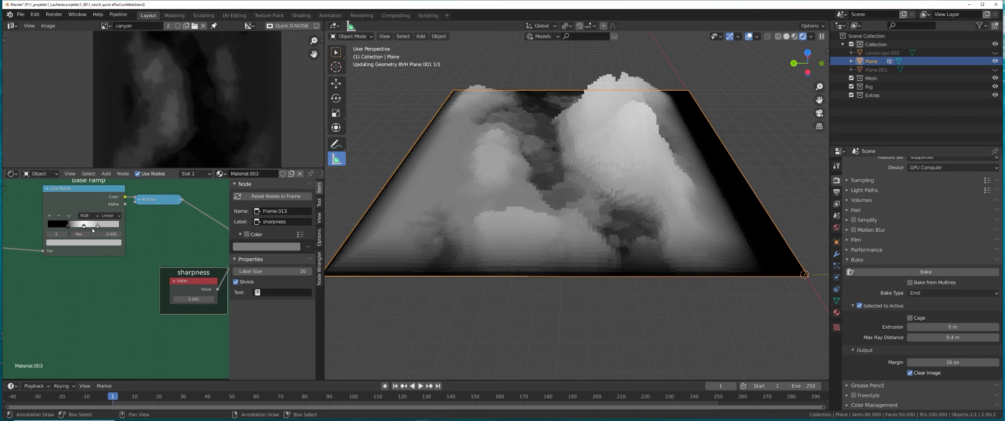
Step: Lower the base ramp's "1. to animate" value until about half of the terrain is masked out
scroll(77, 259, "down", 4)
middle_click_drag(77, 259, 196, 219)
middle_click_drag(49, 294, 129, 282)
scroll(129, 282, "up", 4)
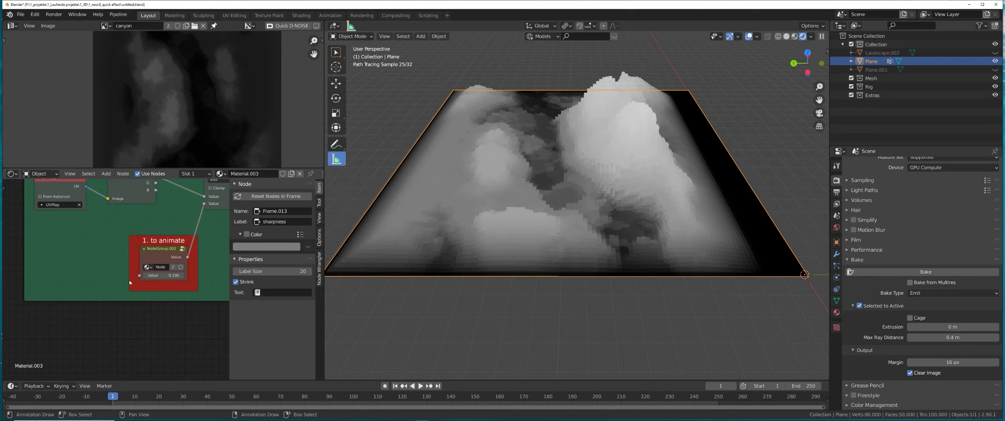
left_click_drag(163, 275, 122, 275)
Step: Set the base ramp's animate value to 1.000 and relabel its red frame "2. to animate (start with 1)"
scroll(182, 285, "down", 3)
middle_click_drag(181, 285, 53, 328)
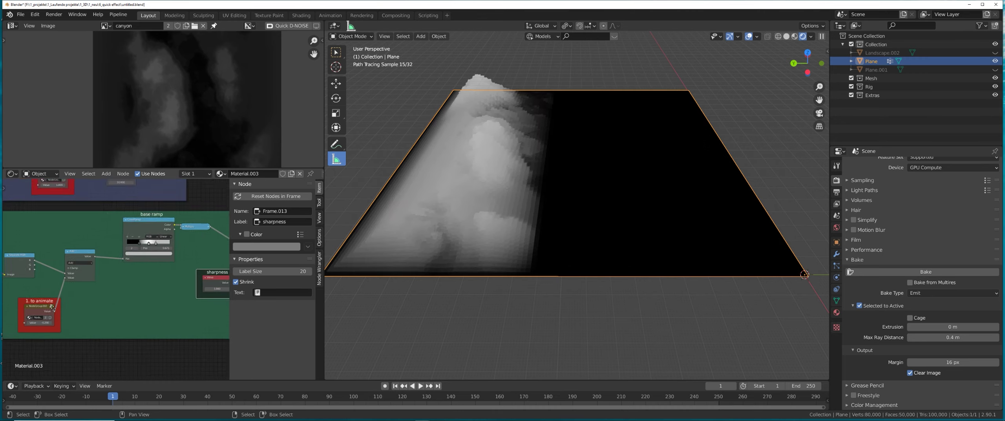
scroll(191, 234, "down", 1)
middle_click_drag(191, 235, 26, 378)
scroll(144, 300, "up", 1)
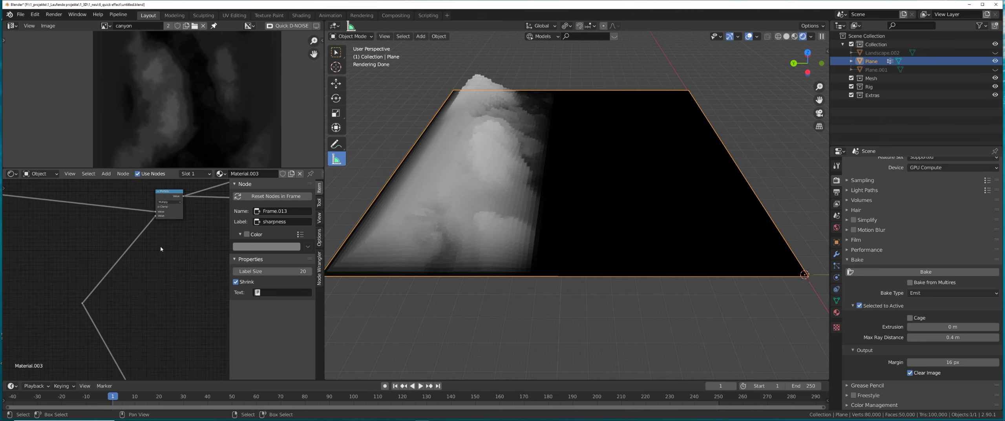
middle_click_drag(87, 334, 185, 216)
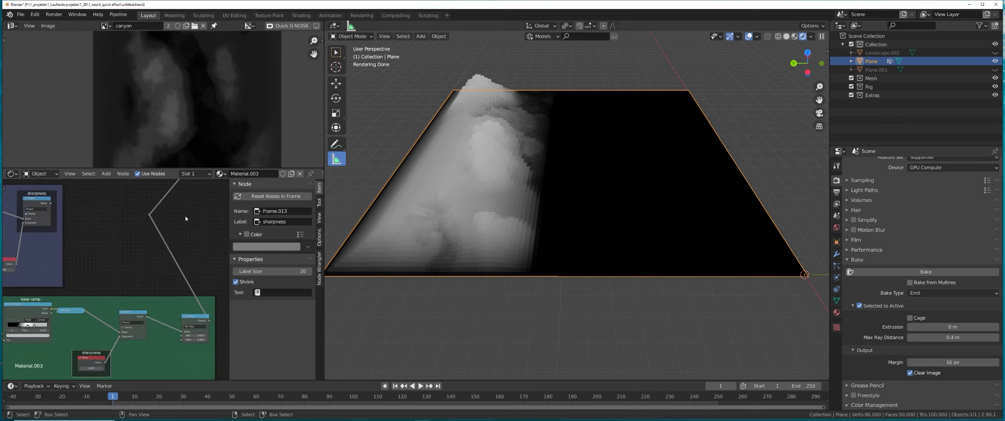
middle_click_drag(15, 346, 138, 252)
scroll(137, 252, "up", 3)
middle_click_drag(56, 330, 122, 304)
scroll(122, 296, "up", 3)
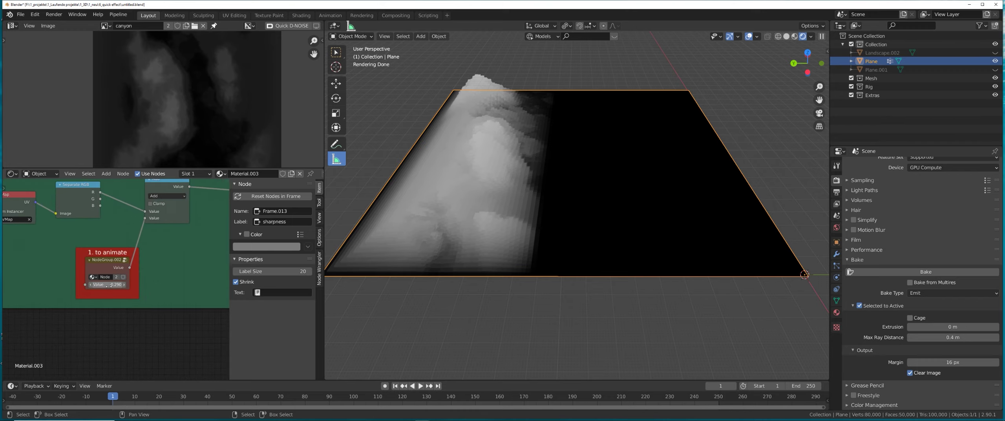
left_click_drag(108, 285, 159, 285)
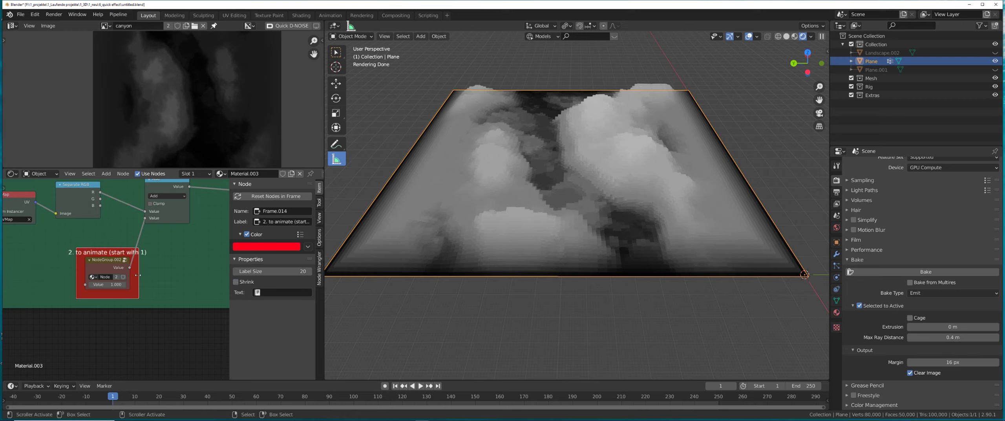
Step: Widen the "2. to animate (start with 1)" frame to fit its label and save the file
left_click_drag(138, 274, 170, 270)
scroll(149, 299, "down", 6)
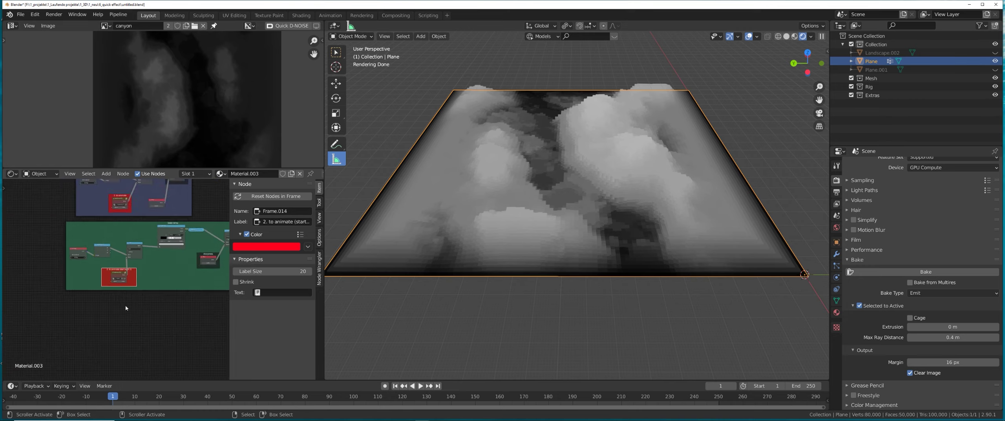
key("ctrl+s")
left_click(599, 218)
scroll(67, 271, "down", 6)
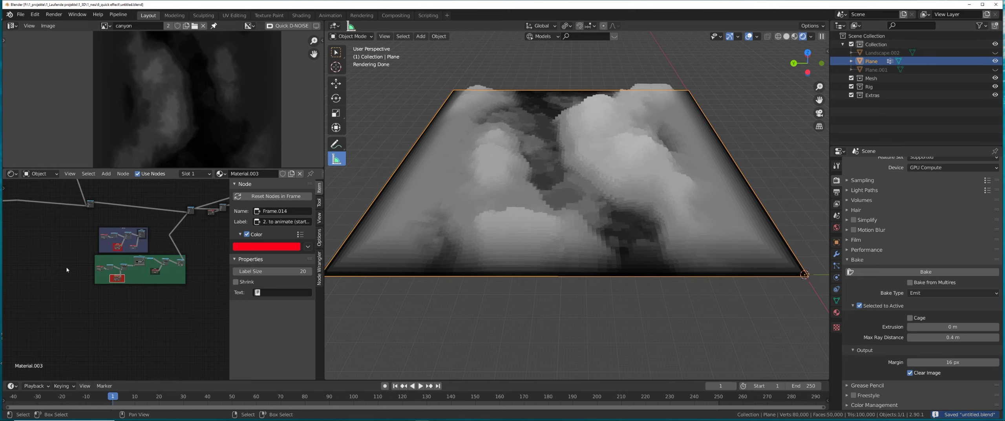
Step: Try varying the "2. to animate (start with 1)" value while viewing the terrain from a lower angle, and return it to 1.000
middle_click_drag(67, 271, 197, 306)
middle_click_drag(42, 290, 140, 329)
scroll(140, 330, "up", 5)
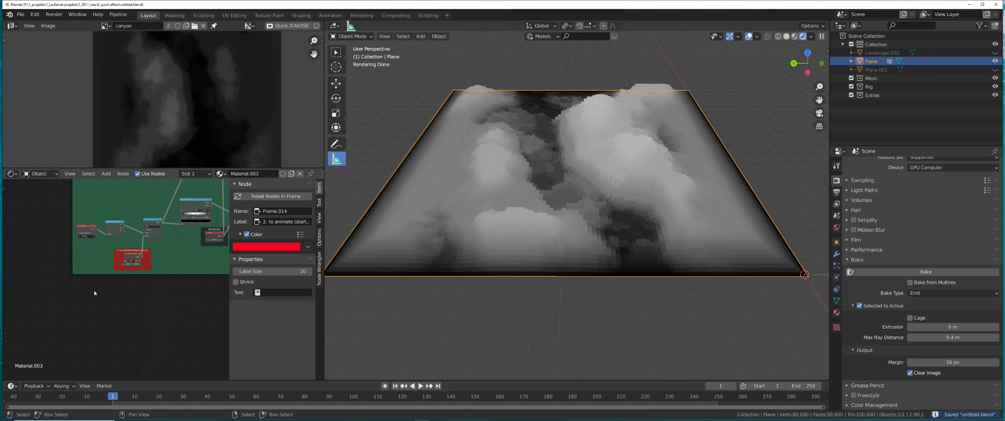
mouse_move(140, 257)
left_mouse_down()
mouse_move(214, 256)
mouse_move(137, 257)
left_mouse_up()
scroll(173, 331, "down", 9)
middle_click_drag(531, 297, 491, 274)
scroll(191, 310, "down", 5)
middle_click_drag(189, 308, 7, 249)
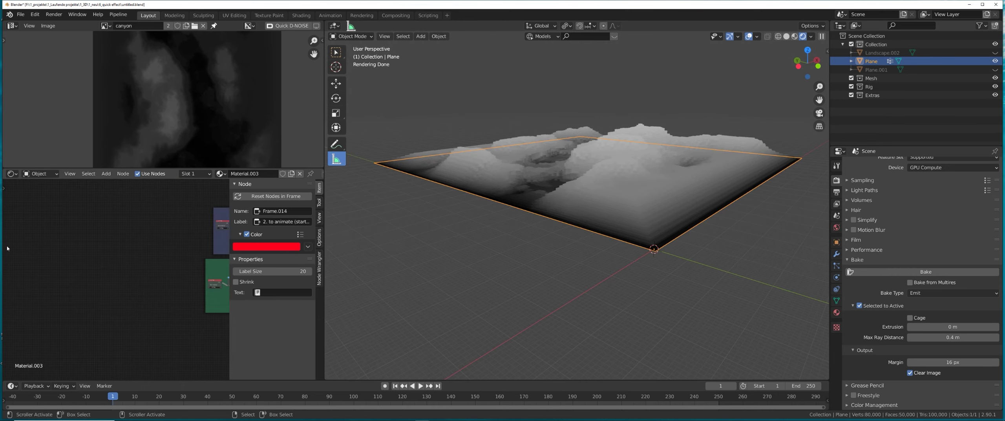
middle_click_drag(222, 314, 142, 301)
scroll(127, 308, "up", 5)
scroll(89, 306, "up", 6)
scroll(108, 299, "up", 6)
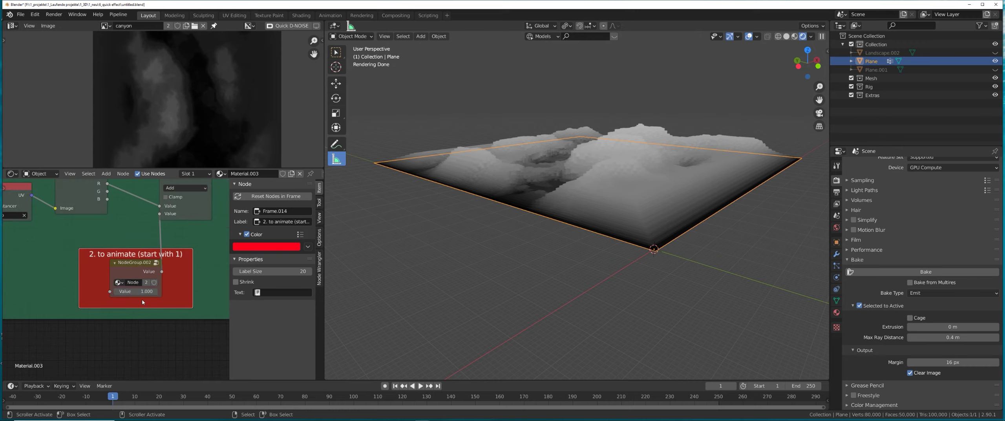
mouse_move(135, 292)
left_mouse_down()
mouse_move(60, 292)
mouse_move(149, 291)
left_mouse_up()
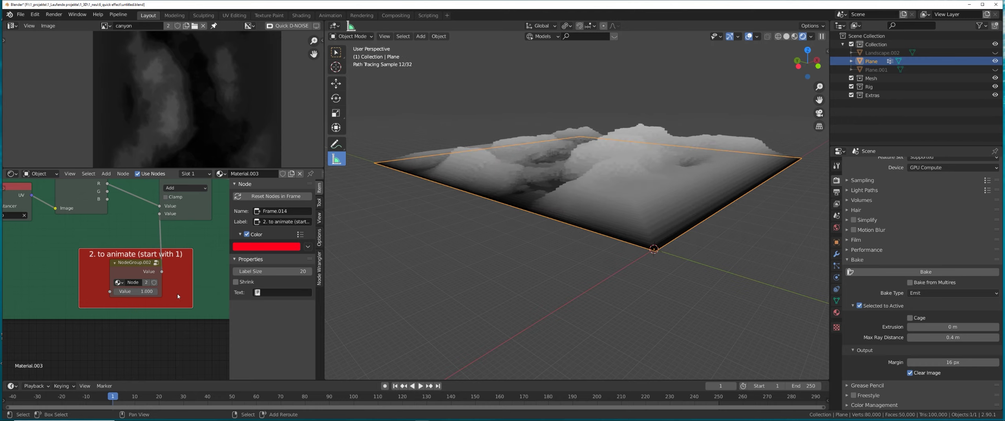
Step: Save the Blender file again
key("ctrl+s")
left_click(546, 228)
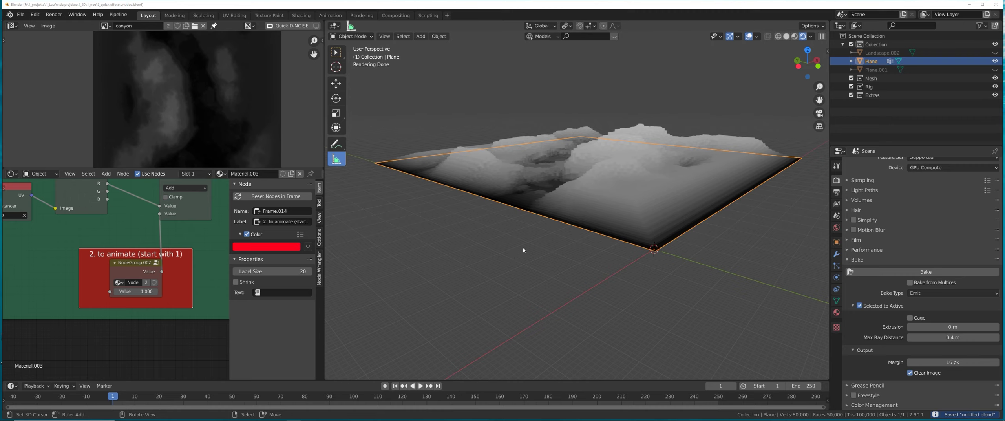
middle_click_drag(523, 250, 562, 261)
key("ctrl+s")
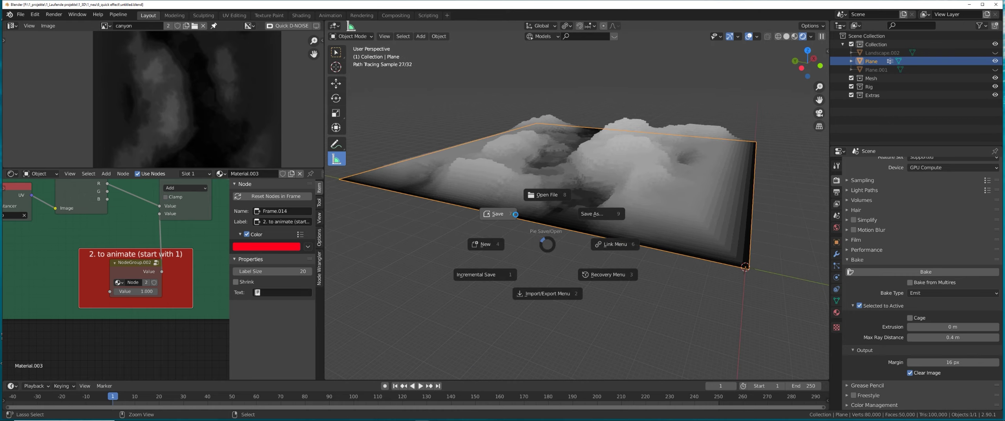
left_click(547, 199)
Step: Add a Principled BSDF node and place it above the displacement nodes near the Material Output
scroll(192, 264, "down", 7)
middle_click_drag(175, 256, 136, 251)
scroll(135, 254, "up", 3)
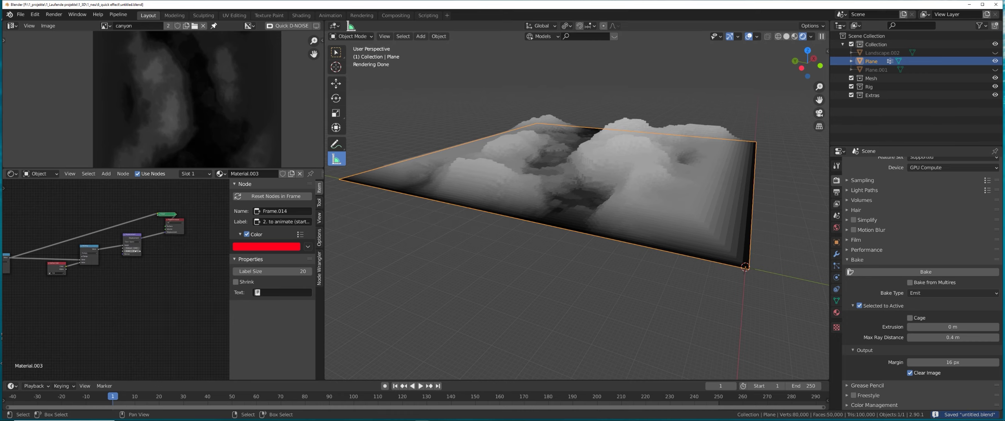
middle_click_drag(565, 198, 576, 204)
middle_click_drag(83, 275, 110, 305)
key("shift+a")
left_click(133, 227)
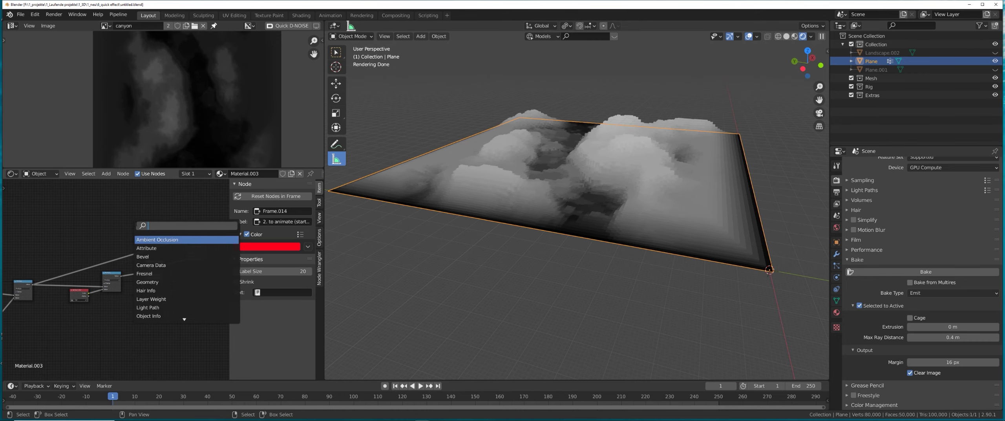
type("pri")
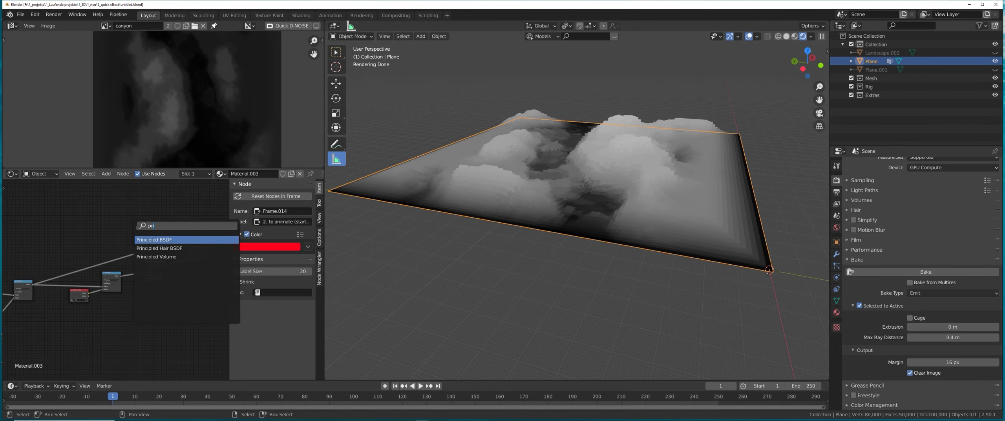
key("Return")
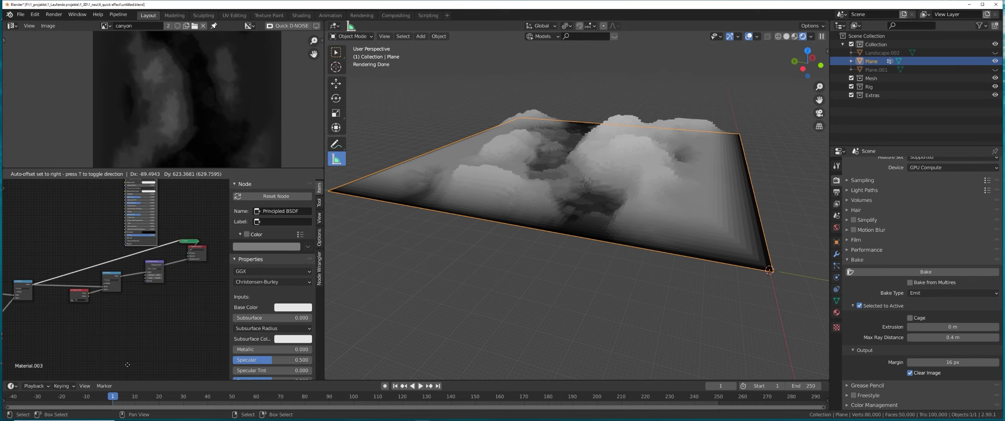
left_click(131, 333)
Step: Connect the Principled BSDF to the Material Output's surface input
scroll(122, 264, "up", 3)
middle_click_drag(123, 262, 100, 328)
left_click(130, 209, "ctrl+shift")
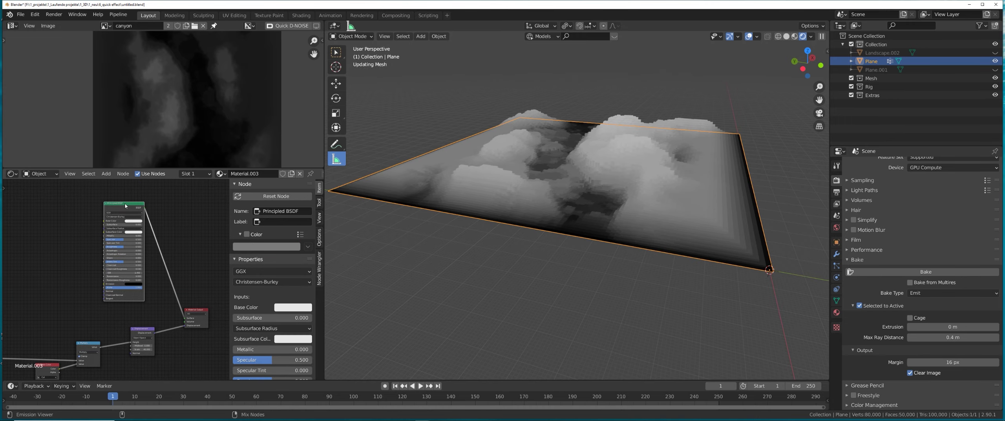
Step: Add a Sun light to the scene and move it up and away from the terrain
middle_click_drag(637, 209, 588, 187)
key("shift+a")
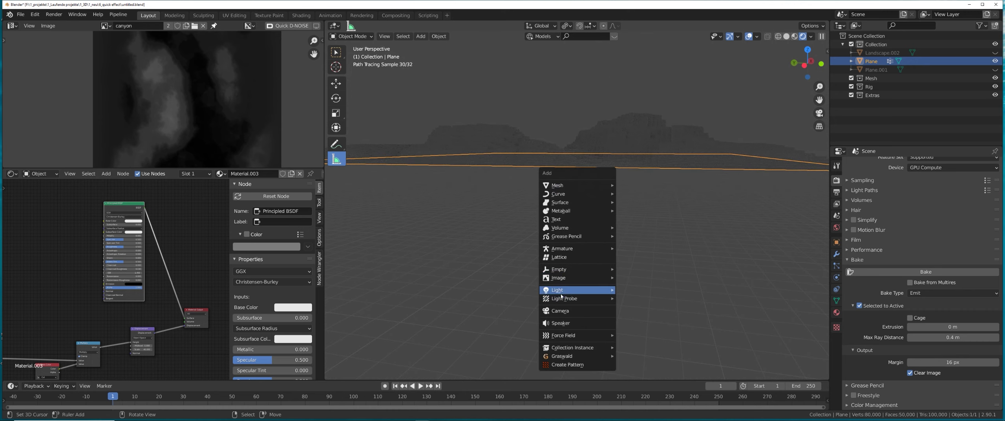
mouse_move(589, 290)
left_click(642, 297)
scroll(641, 295, "down", 8)
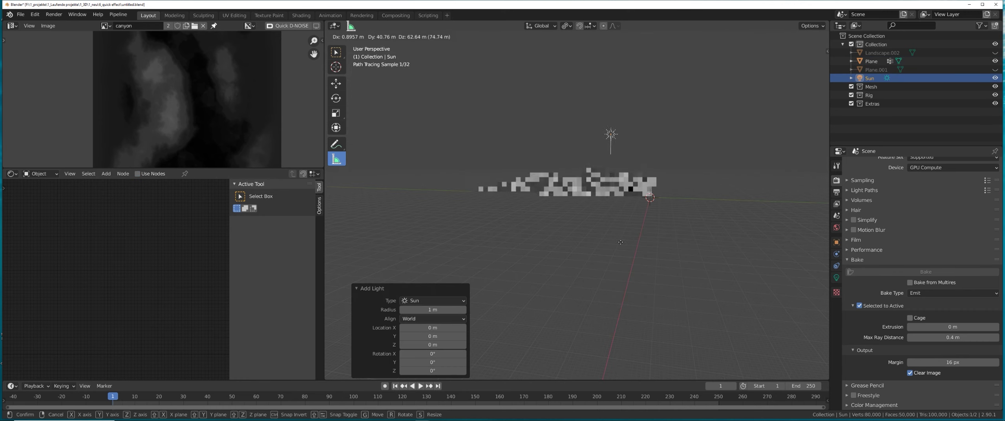
key("g")
left_click(543, 224)
middle_click_drag(543, 225, 499, 248)
scroll(500, 247, "up", 3)
key("r")
key("x")
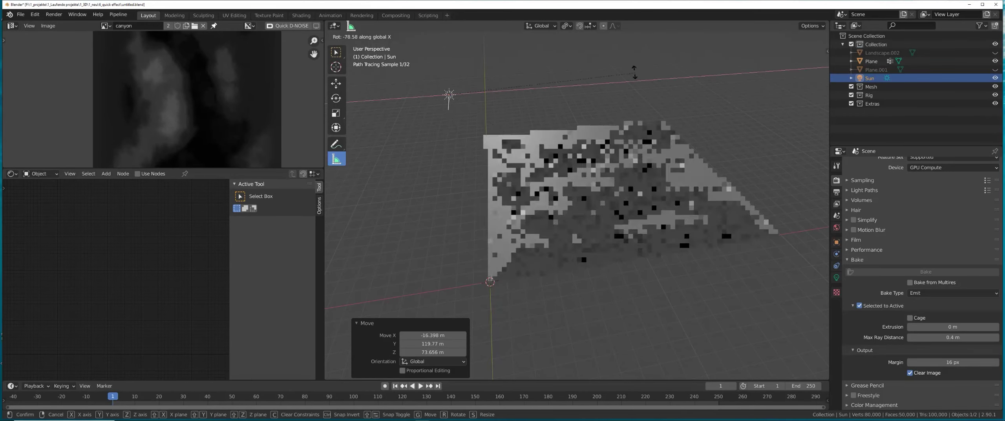
right_click(576, 222)
Step: Rotate the Sun light about the global X axis so it lights the terrain at an angle
middle_click_drag(575, 221, 648, 212)
key("r")
key("x")
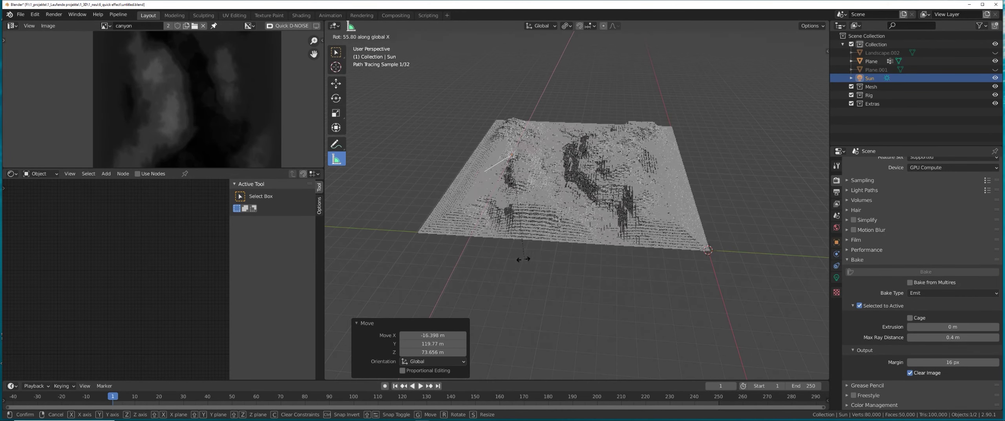
left_click(539, 254)
Step: Select the terrain plane and set its Principled BSDF roughness to 0.000
left_click(538, 235)
scroll(122, 289, "up", 4)
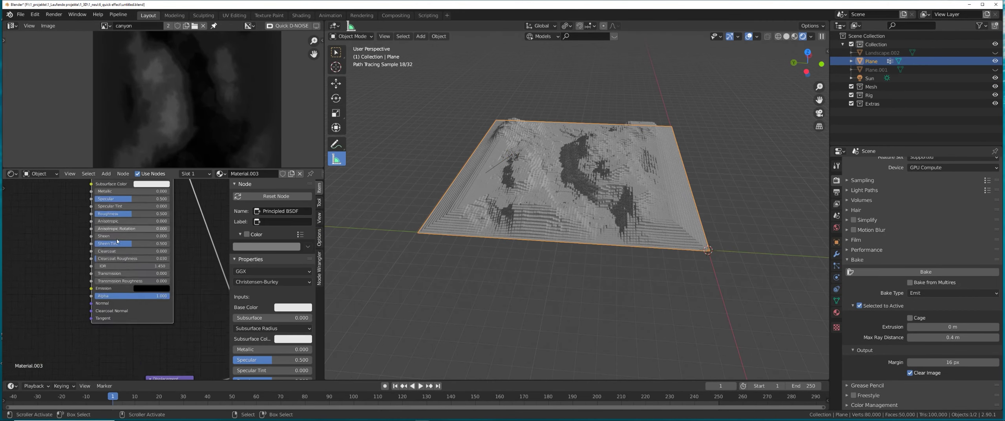
scroll(122, 290, "up", 2)
left_click_drag(157, 273, 102, 273)
scroll(507, 277, "up", 6)
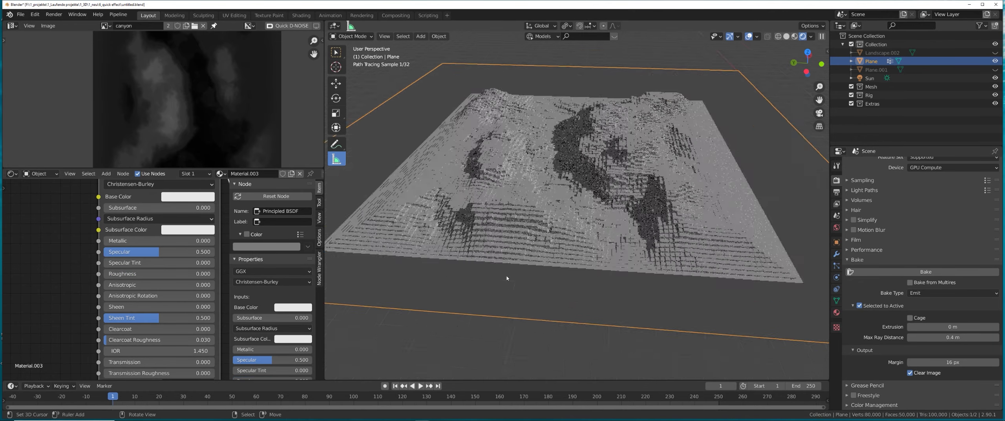
Step: Set the Principled BSDF's metallic value to 1.000 and darken its base color to a mid grey
middle_click_drag(499, 276, 469, 284)
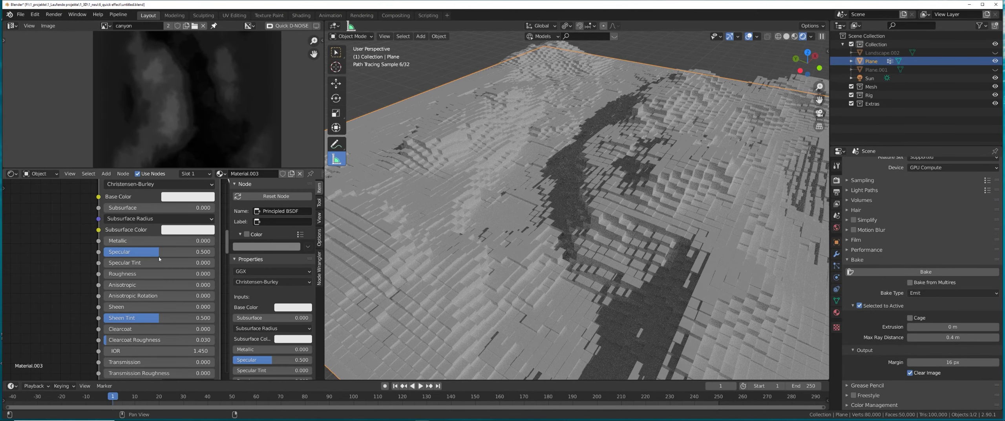
middle_click_drag(122, 255, 115, 275)
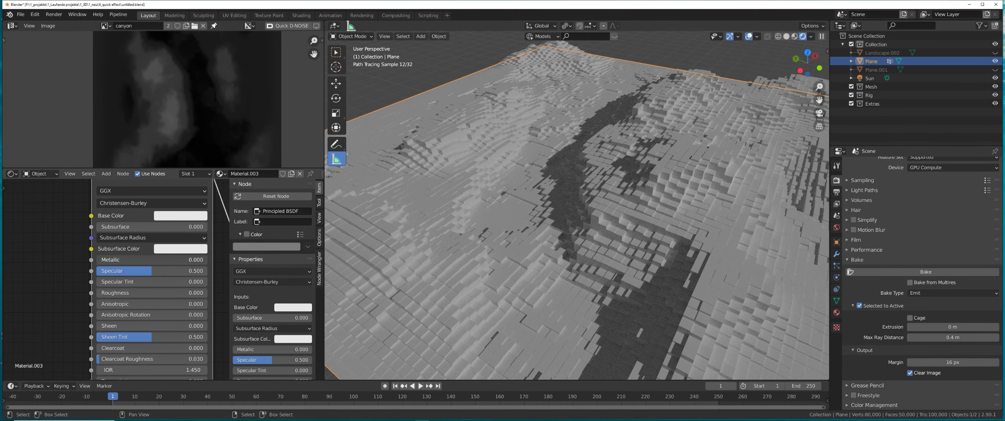
left_click_drag(121, 260, 202, 260)
left_click(183, 216)
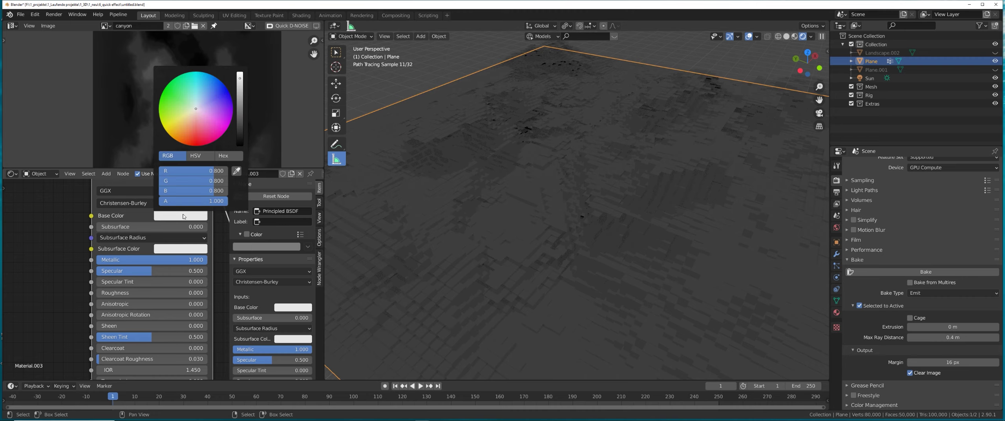
left_click_drag(241, 85, 244, 102)
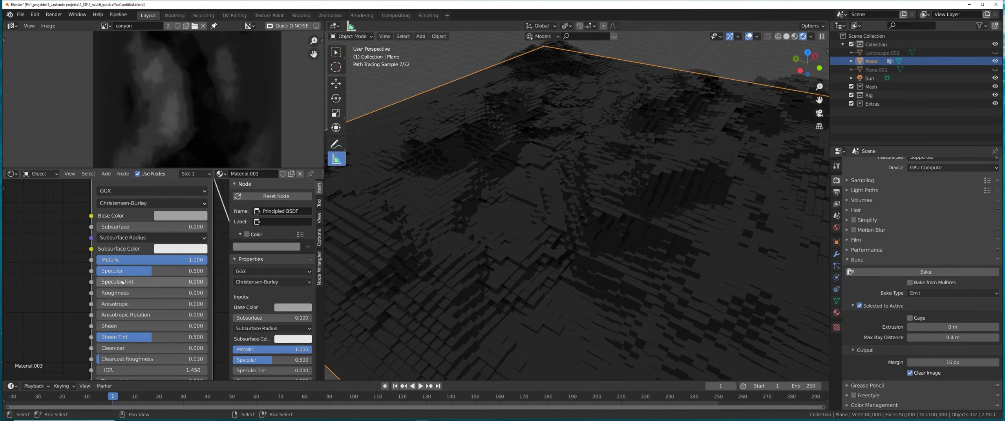
Step: Set the Principled BSDF's roughness to 0.150
scroll(127, 254, "down", 3)
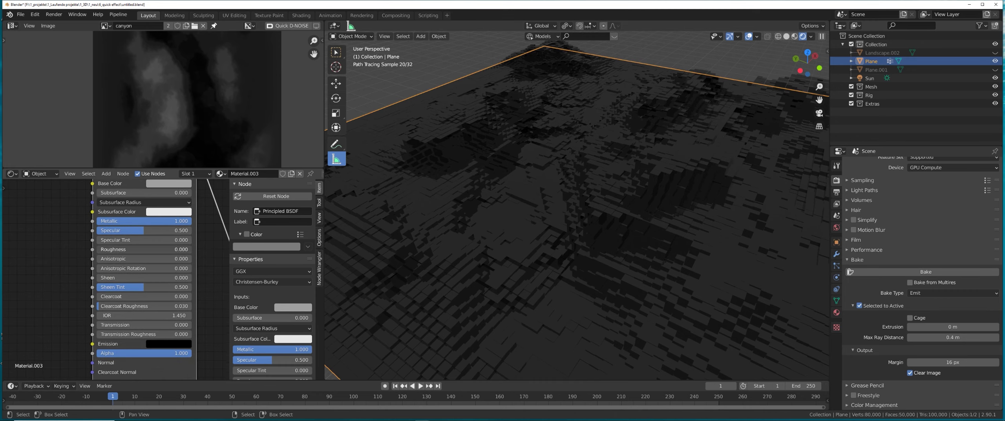
left_click_drag(97, 249, 136, 250)
left_click(118, 249)
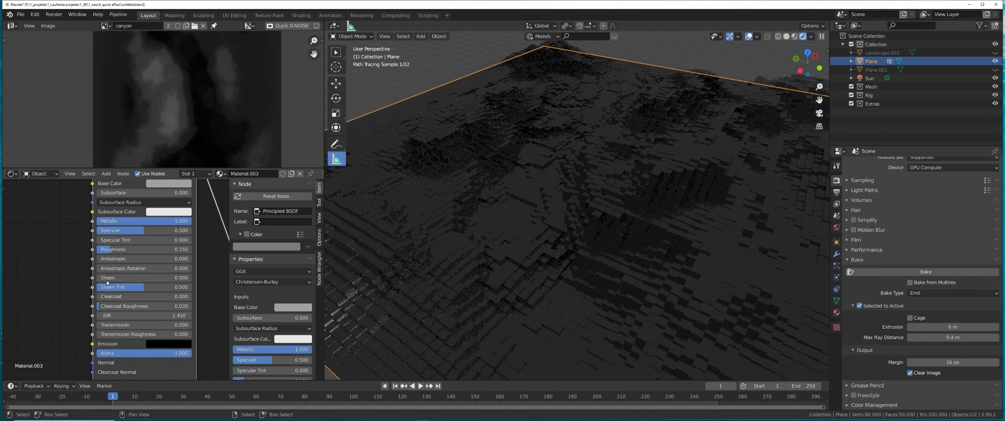
mouse_move(107, 283)
middle_mouse_down()
mouse_move(119, 254)
mouse_move(113, 297)
middle_mouse_up()
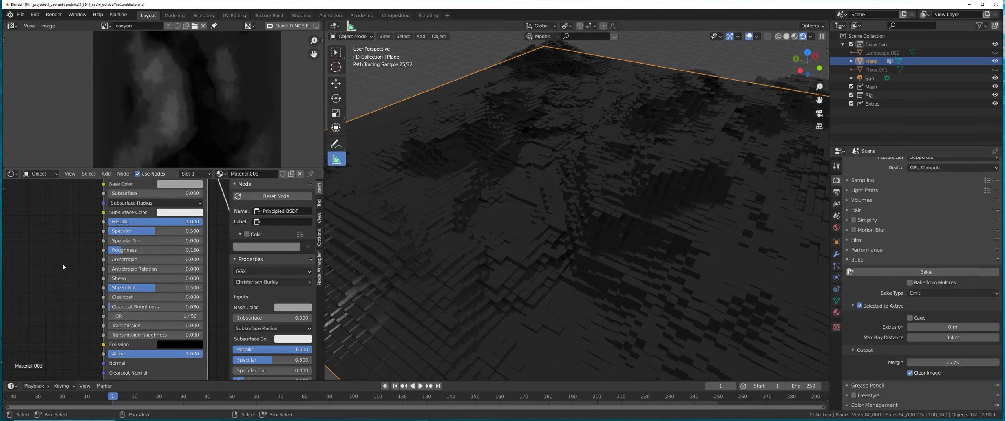
middle_click_drag(64, 267, 75, 269)
Step: Disable Scene World in the rendered viewport shading so the built-in HDRI lights the terrain, and inspect its metallic reflections
middle_click_drag(506, 277, 707, 189)
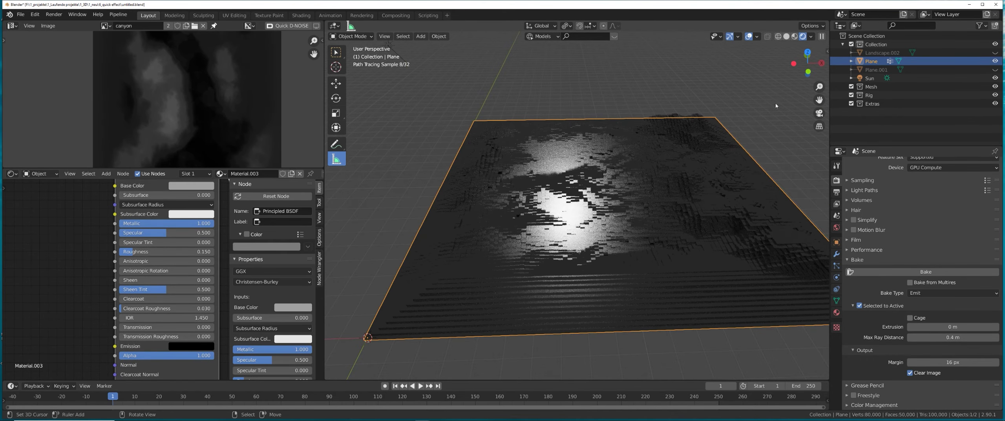
left_click(812, 37)
left_click(763, 86)
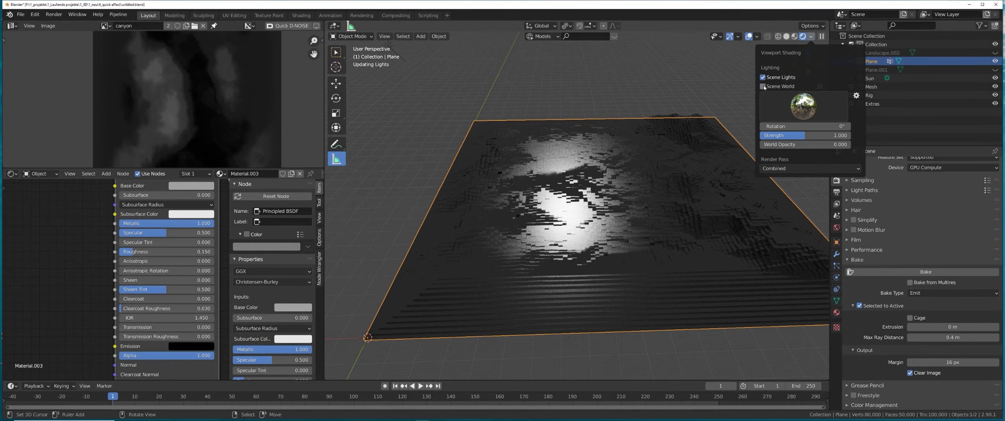
middle_click_drag(646, 271, 557, 287)
left_click(812, 36)
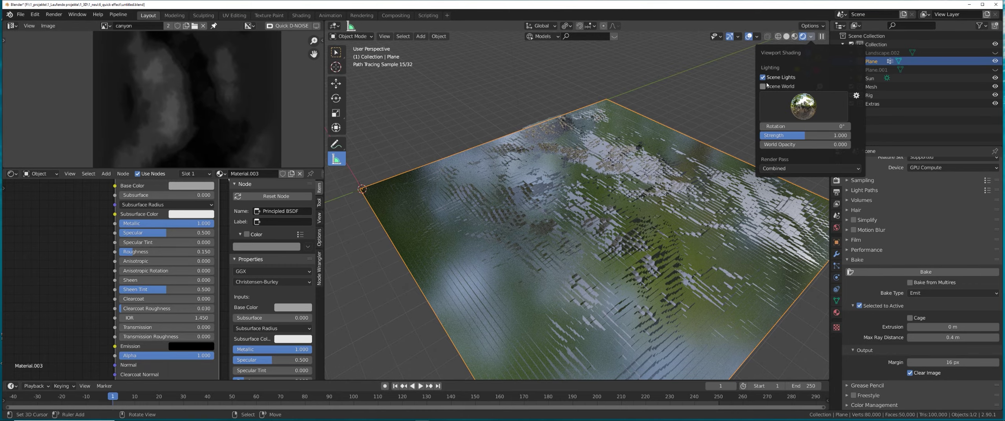
left_click(811, 37)
mouse_move(599, 255)
middle_mouse_down()
mouse_move(618, 238)
mouse_move(630, 248)
middle_mouse_up()
scroll(617, 237, "up", 2)
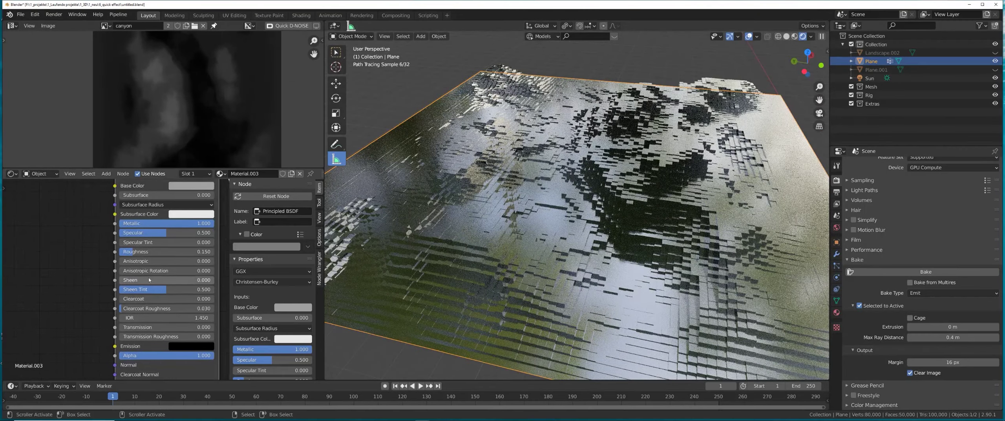
Step: Add a Noise Texture node to the terrain material and preview its output on the plane
scroll(100, 244, "down", 4)
middle_click_drag(54, 249, 142, 247)
scroll(99, 244, "down", 5)
key("shift+a")
left_click(143, 247)
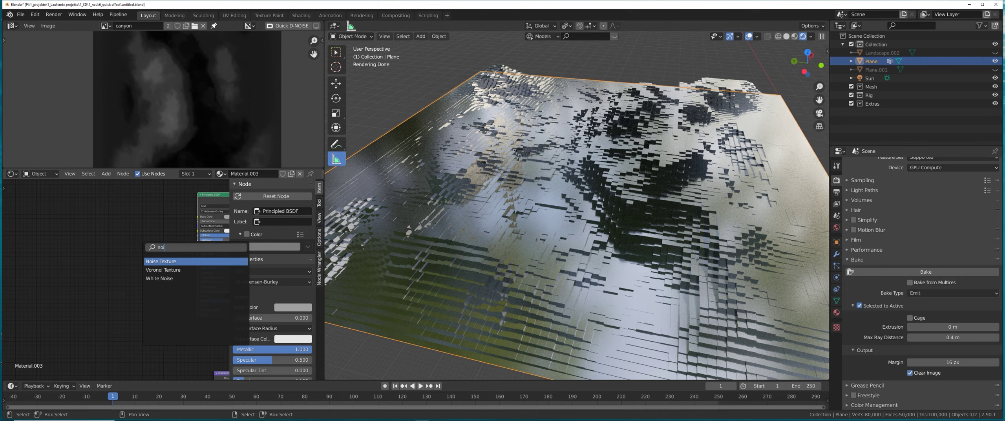
key("Return")
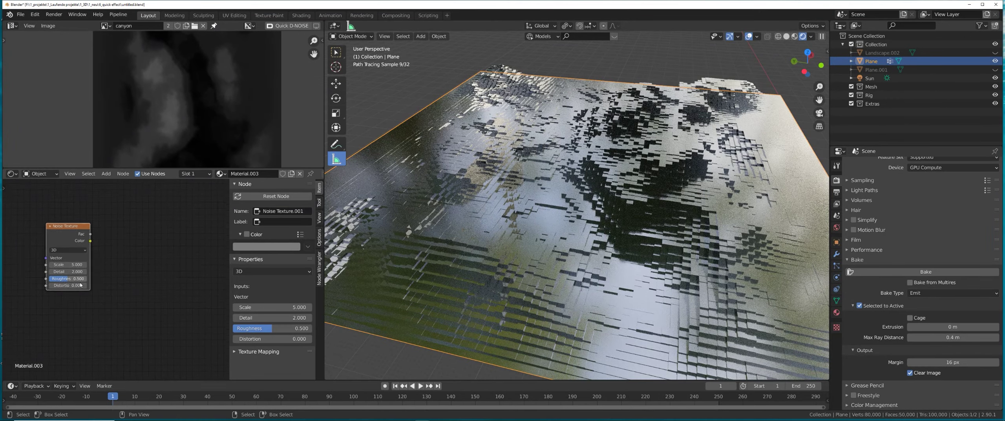
left_click(112, 255)
left_click(106, 252, "ctrl+shift")
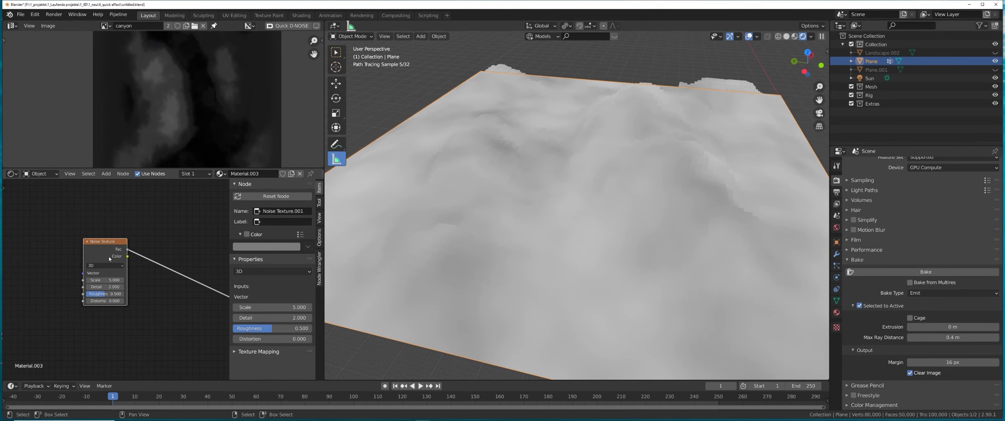
Step: Set the Noise Texture's detail to 16, roughness to 0.720 and scale to 10.300, and check the pattern on the terrain
scroll(149, 275, "up", 3)
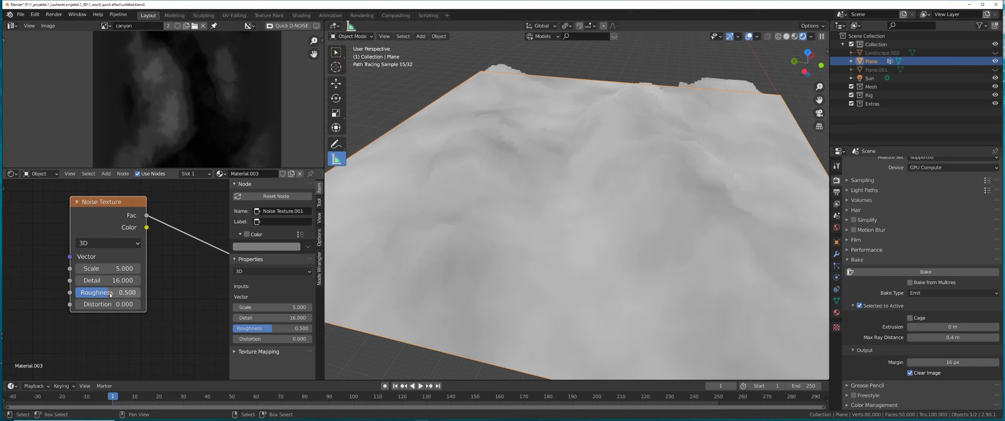
left_click_drag(110, 295, 117, 295)
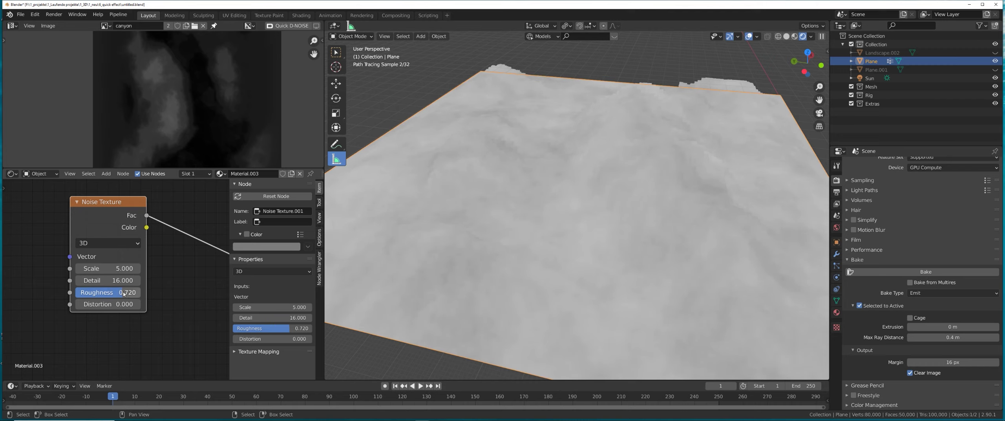
left_click_drag(108, 269, 123, 268)
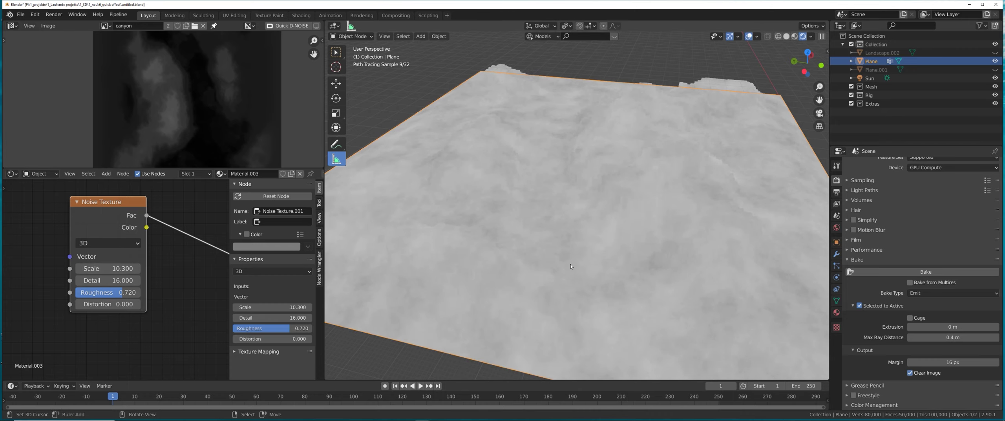
middle_click_drag(569, 264, 544, 251)
scroll(543, 251, "up", 3)
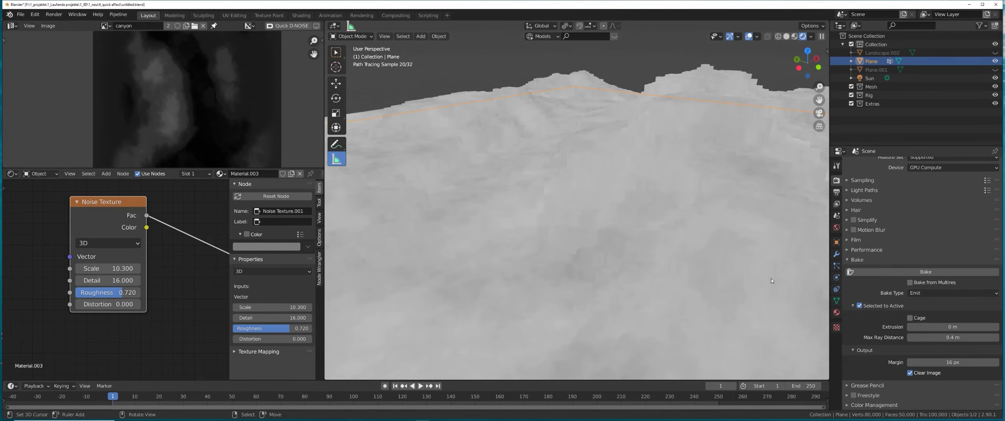
Step: Add a second UV map named texture to the plane and project the mesh from the top view to fill its UV space
left_click(836, 301)
left_click(995, 306)
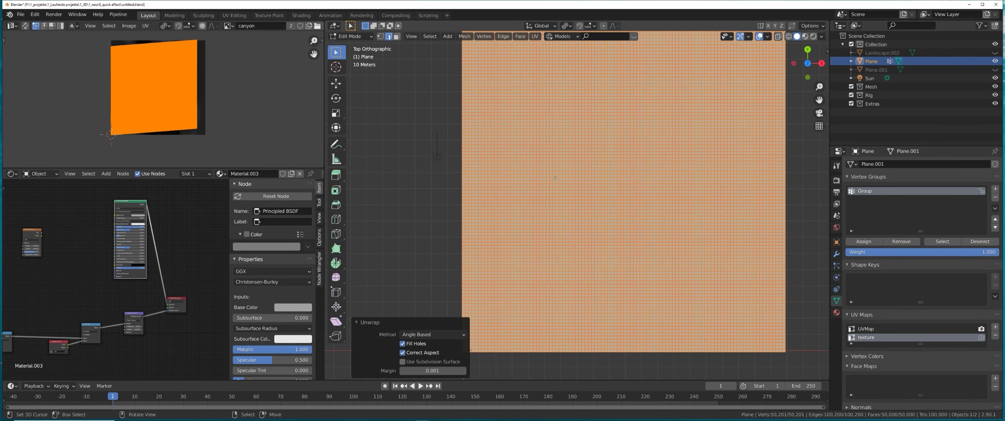
key("u")
left_click(558, 194)
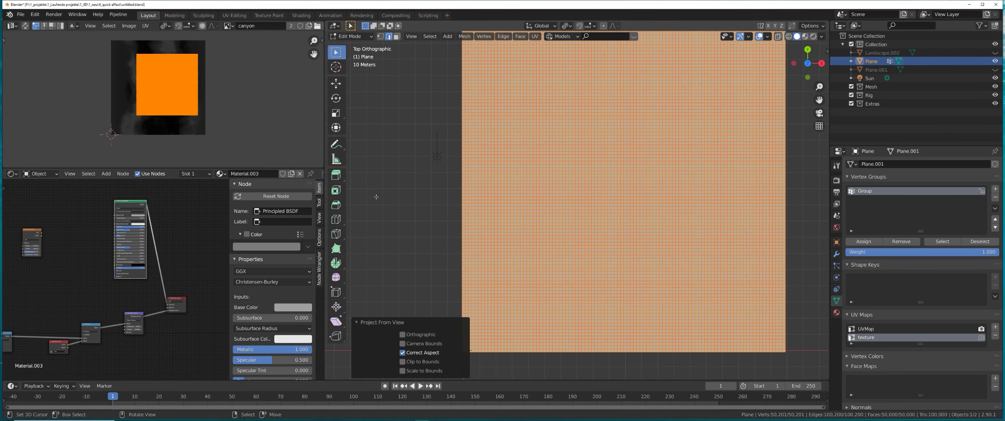
key("q")
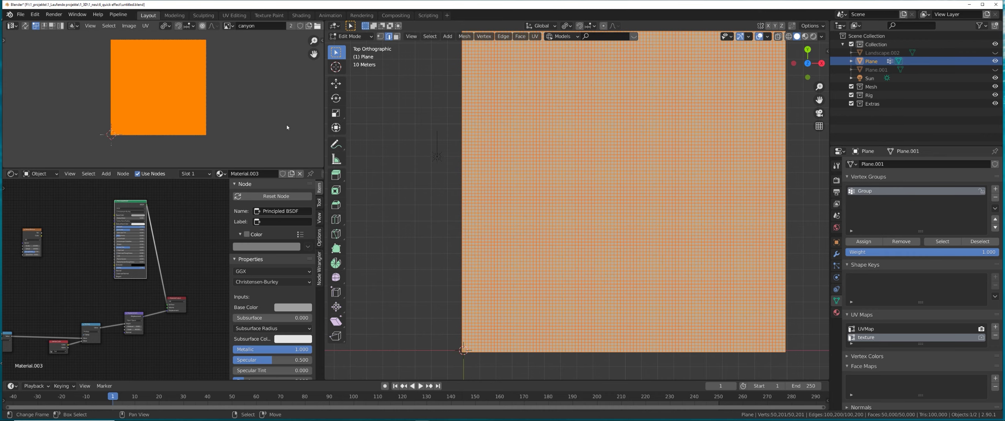
Step: Select only the faces of the vertex group Group and scale them by 0.5
scroll(183, 120, "up", 10)
scroll(183, 119, "up", 3)
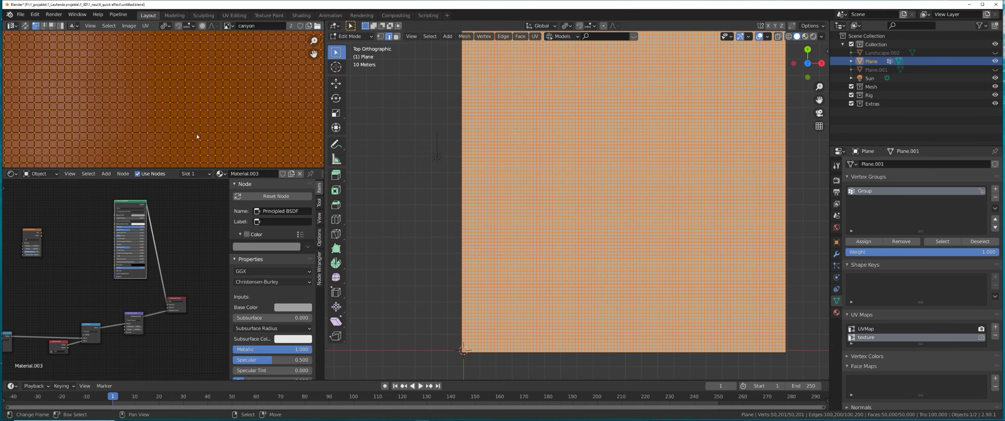
key("alt+a")
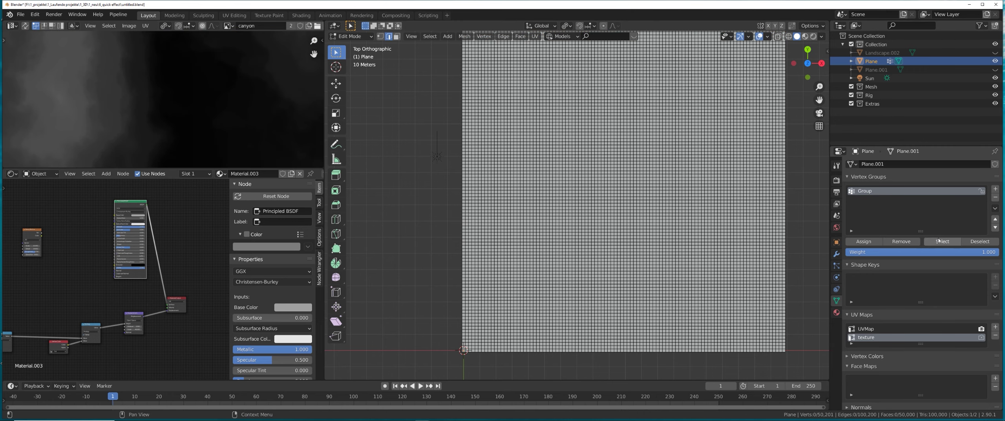
left_click(942, 241)
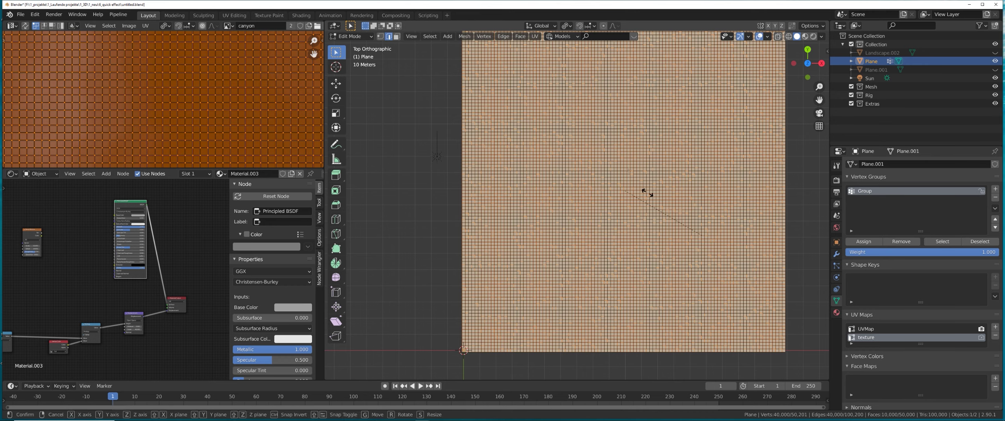
type("s")
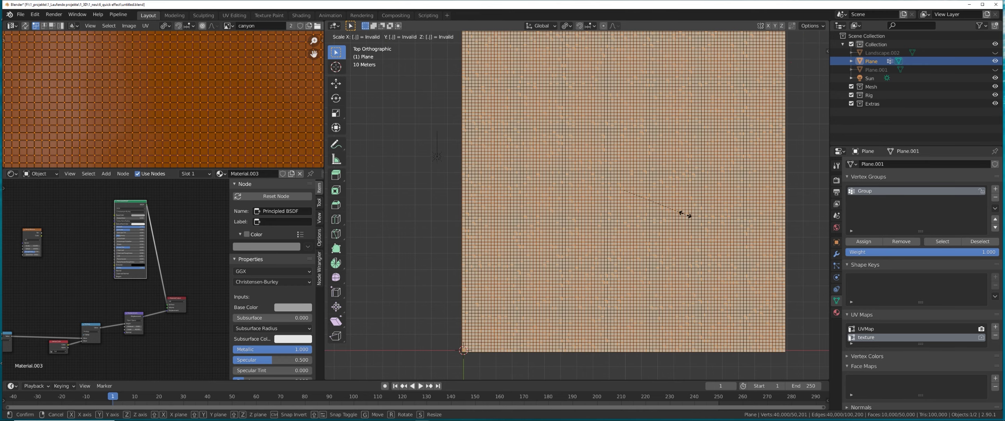
type(".5")
key("Return")
Step: Select the whole mesh and project it from the top view into the texture UV map again
key("alt+a")
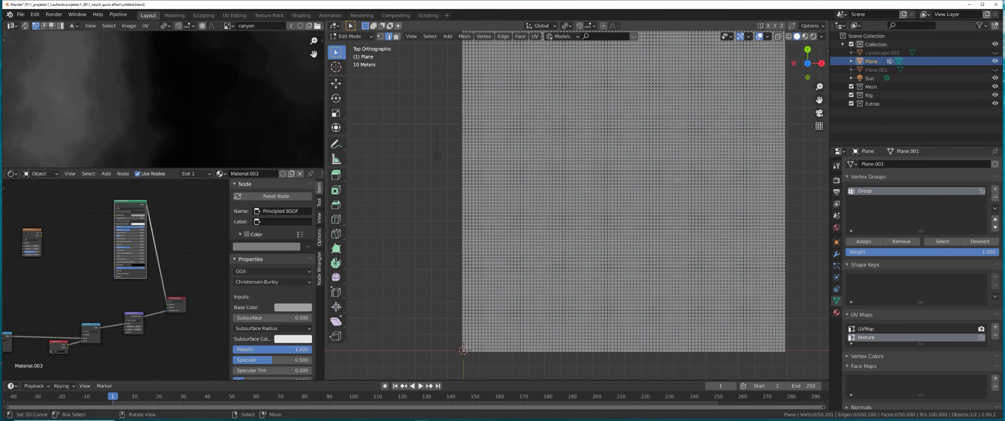
key("a")
key("u")
left_click(677, 170)
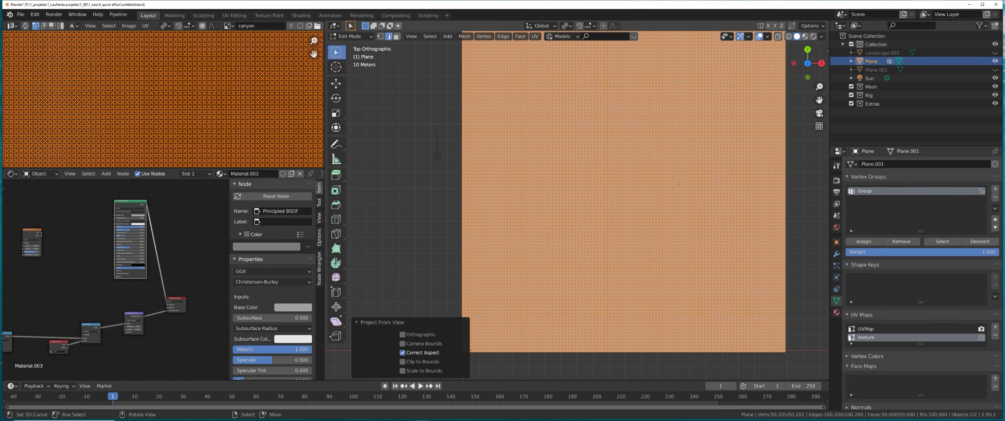
Step: Reselect the faces of the vertex group Group, scale them by 2 and return to Object Mode
key("alt+a")
left_click(942, 242)
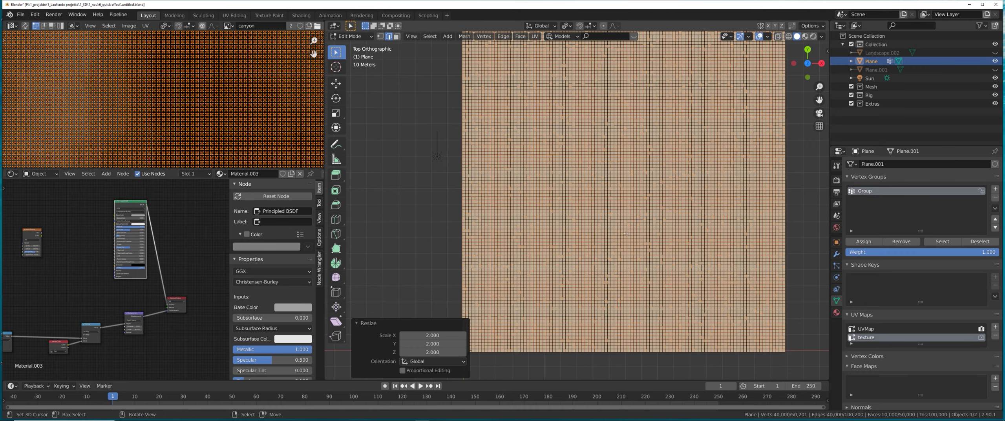
key("Tab")
key("Tab")
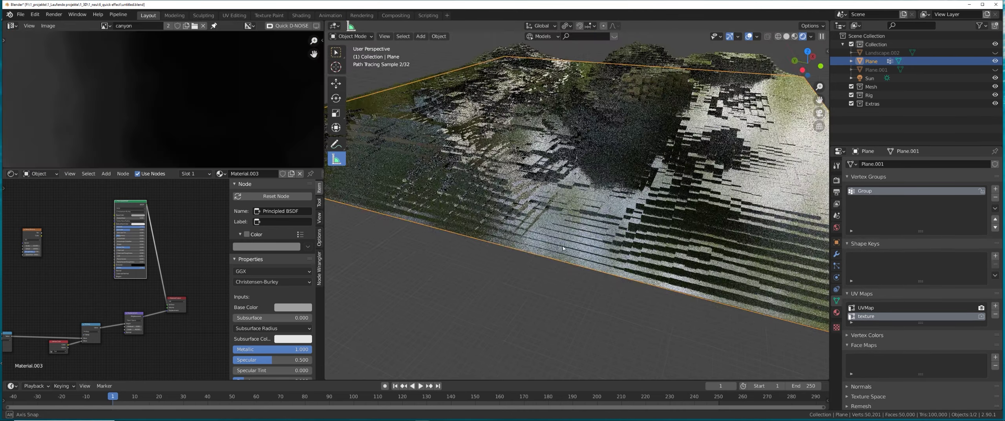
Step: Add a UV Map node set to texture, link it to the Noise Texture's vector input, and preview the noise on the terrain
scroll(71, 257, "up", 2)
scroll(71, 257, "up", 2)
left_click_drag(64, 226, 85, 228)
middle_click_drag(84, 229, 145, 248)
key("shift+a")
left_click(144, 247)
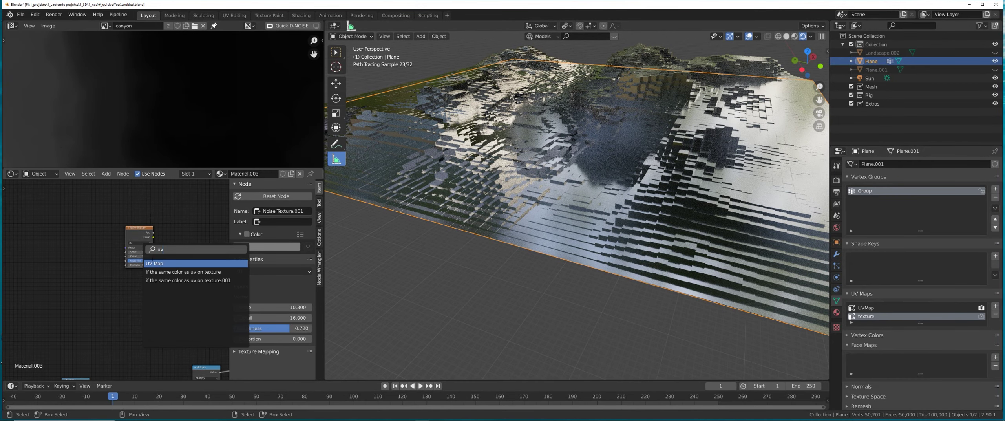
type("uv")
key("Return")
scroll(99, 241, "up", 2)
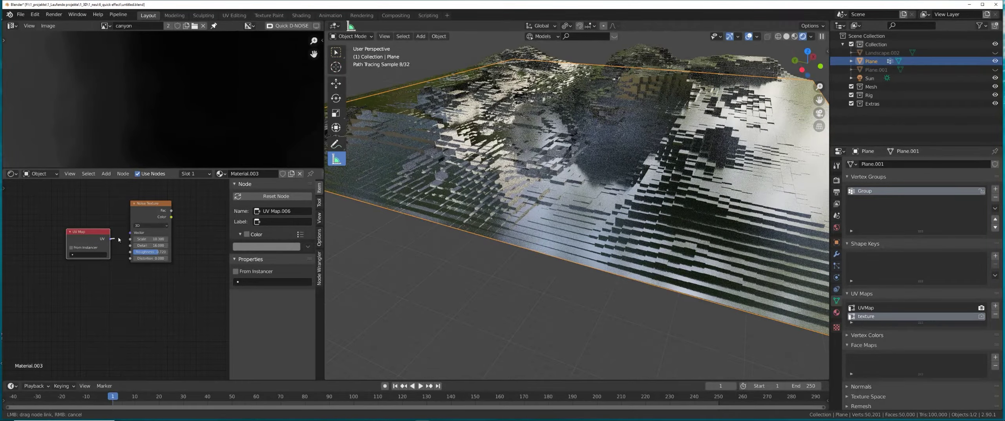
left_click_drag(150, 210, 142, 215)
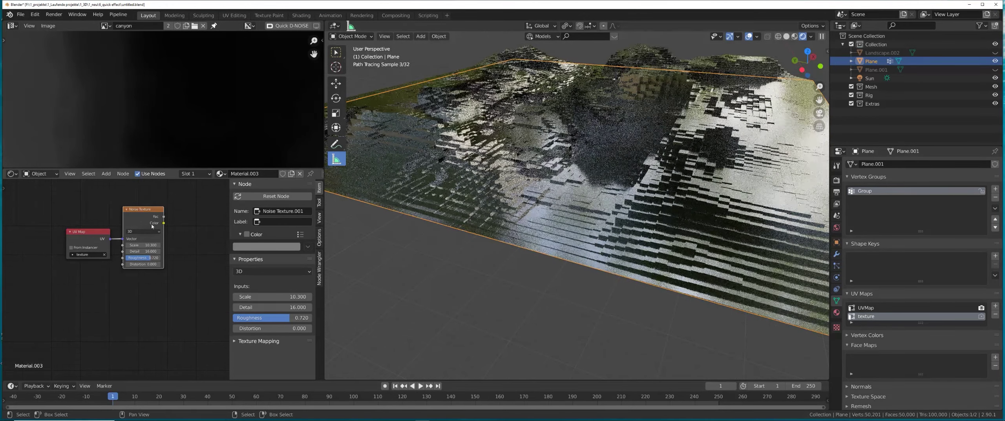
middle_click_drag(143, 215, 120, 230)
left_click(130, 233, "ctrl+shift")
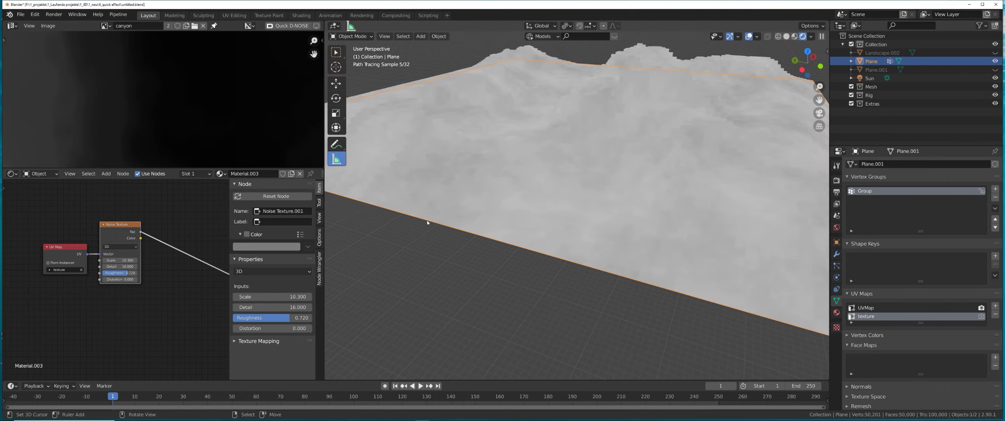
Step: Add a ColorRamp node on the link coming out of the Noise Texture
scroll(52, 291, "down", 3)
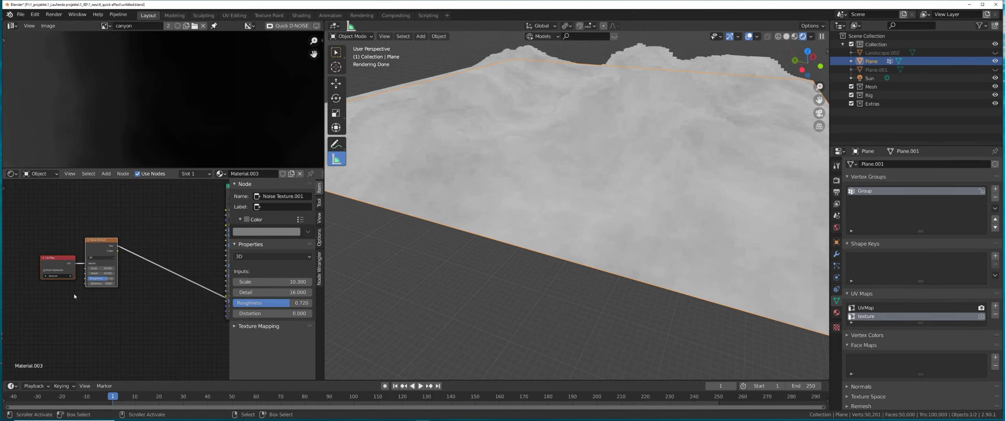
middle_click_drag(183, 256, 148, 258)
key("g")
left_click(99, 268)
key("shift+a")
left_click(99, 267)
type("c")
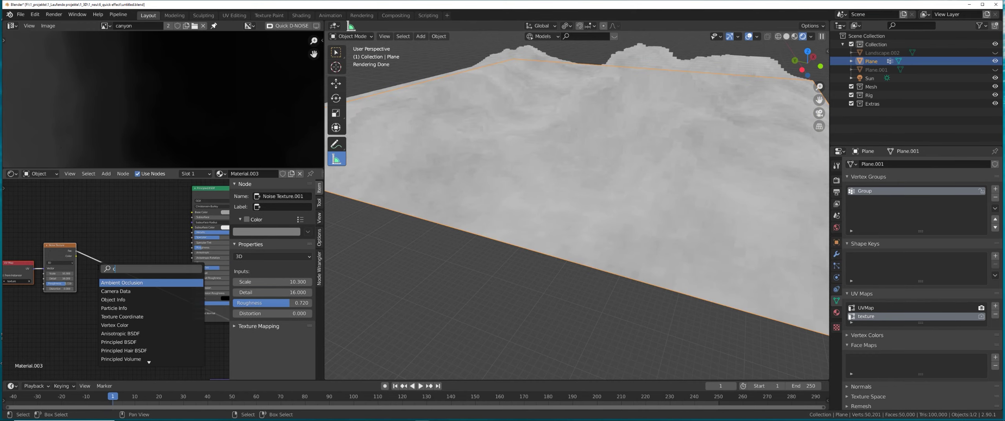
type("olo")
left_click(124, 291)
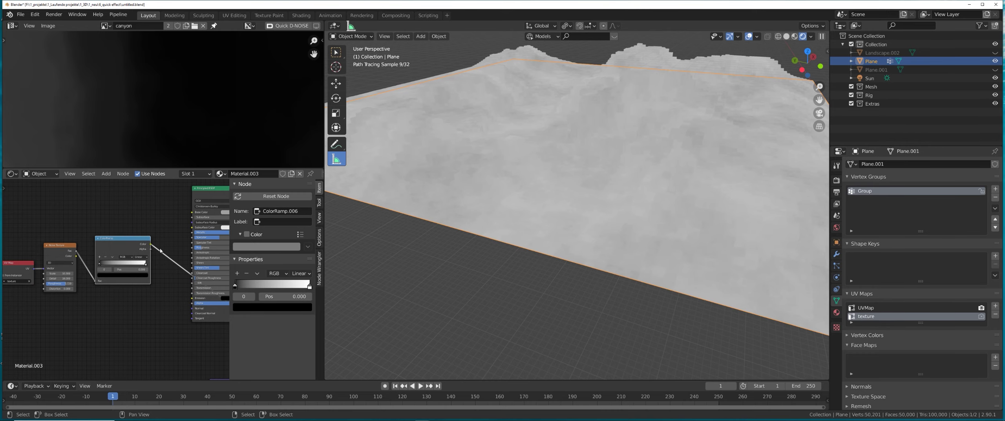
Step: Connect the ColorRamp's color to the Principled BSDF's roughness and send the BSDF back to the material output
scroll(101, 245, "up", 2)
middle_click_drag(160, 251, 97, 273)
scroll(117, 261, "down", 2)
left_click(153, 204, "ctrl+shift")
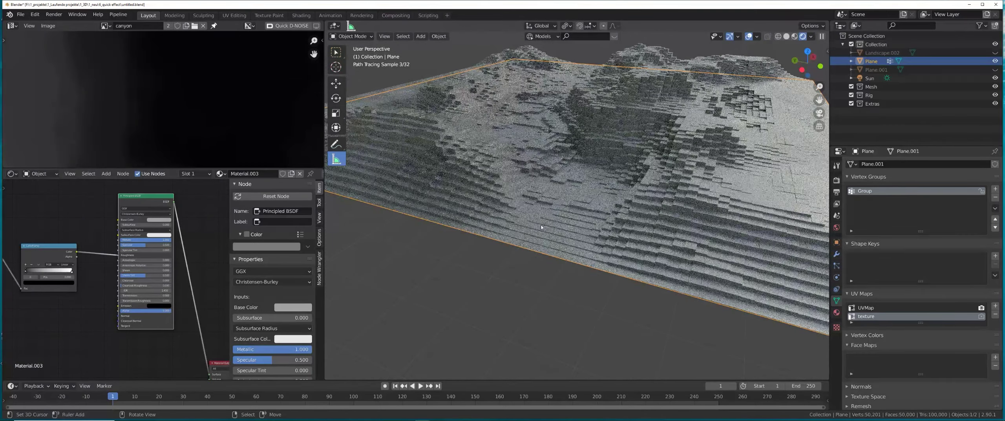
Step: Frame the stepped terrain blocks closely and limit the viewport rendering to a rectangular region around them
scroll(543, 227, "up", 6)
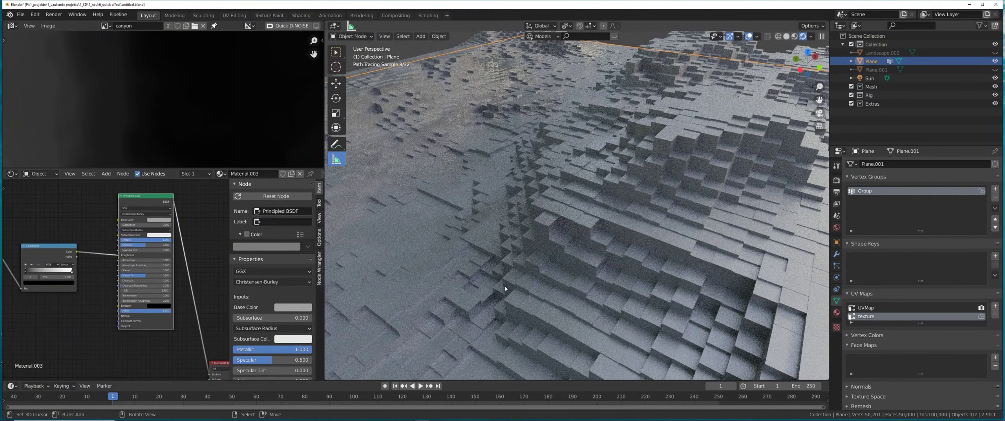
scroll(505, 288, "down", 2)
key("ctrl+b")
mouse_move(427, 120)
left_mouse_down()
mouse_move(573, 289)
mouse_move(698, 308)
left_mouse_up()
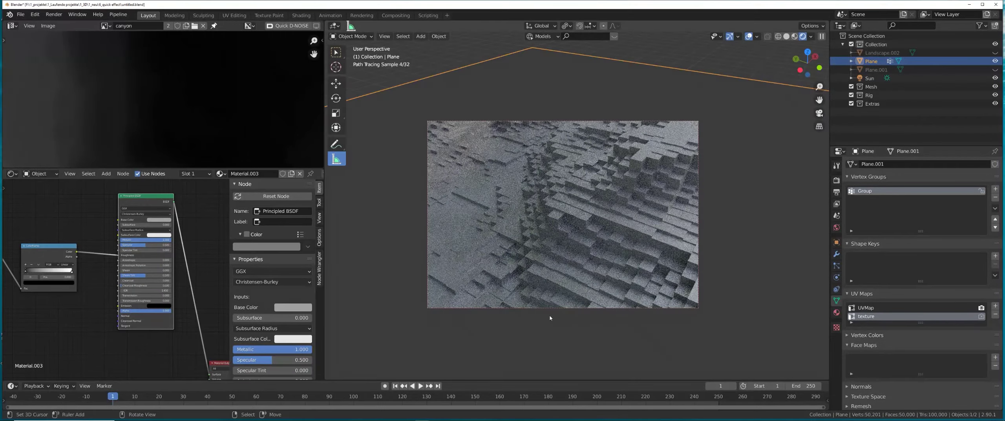
Step: Raise the Noise Texture's scale to about 50 and adjust the ColorRamp stops for stronger roughness contrast
scroll(90, 298, "up", 8)
middle_click_drag(24, 304, 136, 305)
left_click_drag(90, 260, 111, 261)
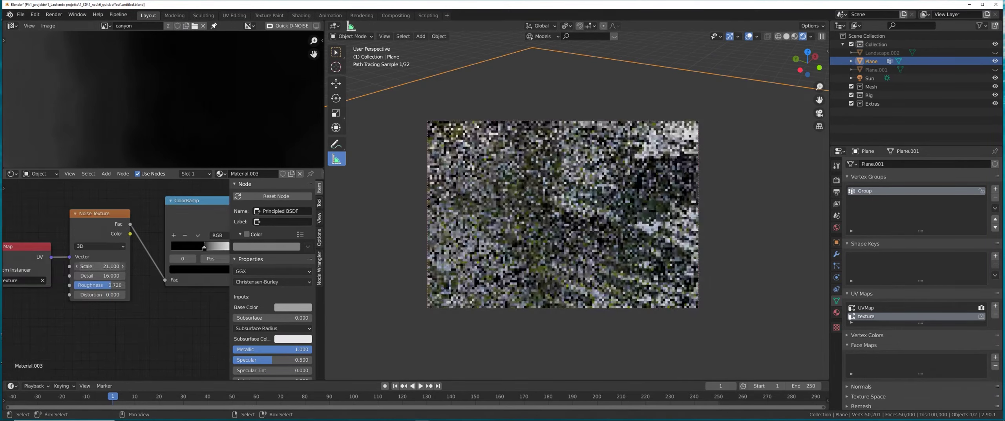
left_click_drag(100, 266, 139, 267)
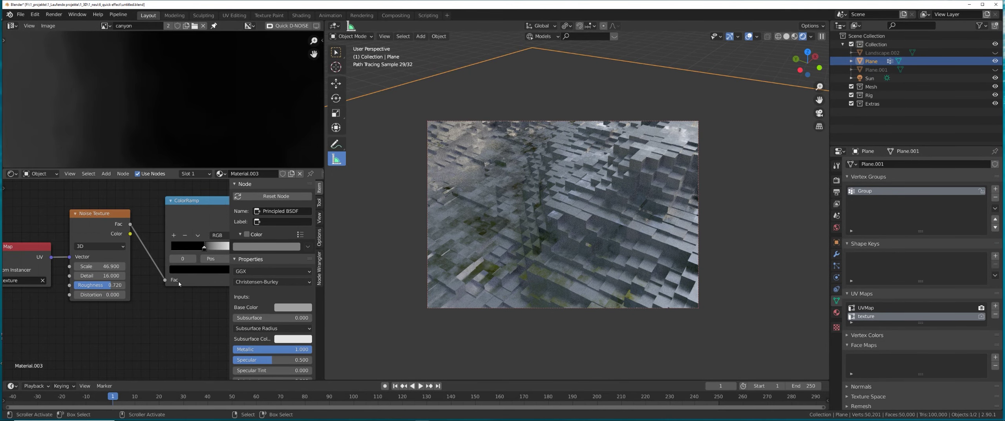
scroll(178, 283, "up", 4)
middle_click_drag(178, 283, 103, 289)
left_click_drag(161, 245, 166, 244)
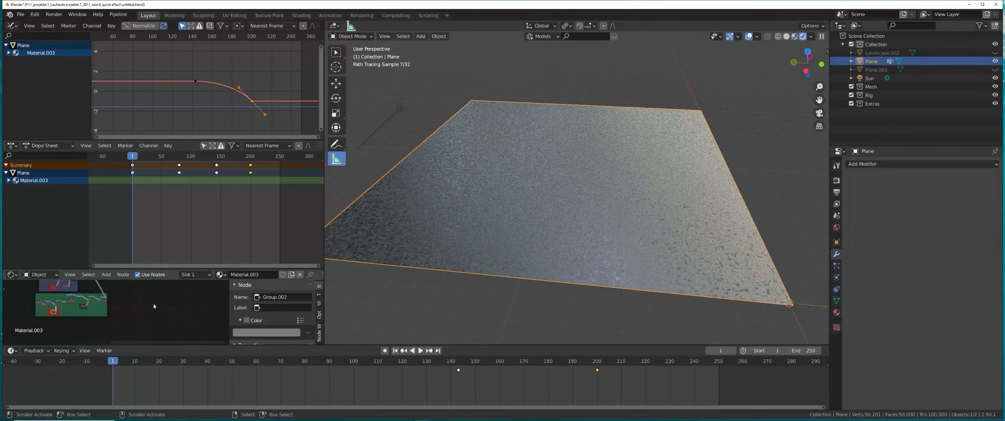
Step: Enlarge the shader node editor to full screen and frame the nodes feeding the Principled BSDF
left_click_drag(235, 267, 235, 208)
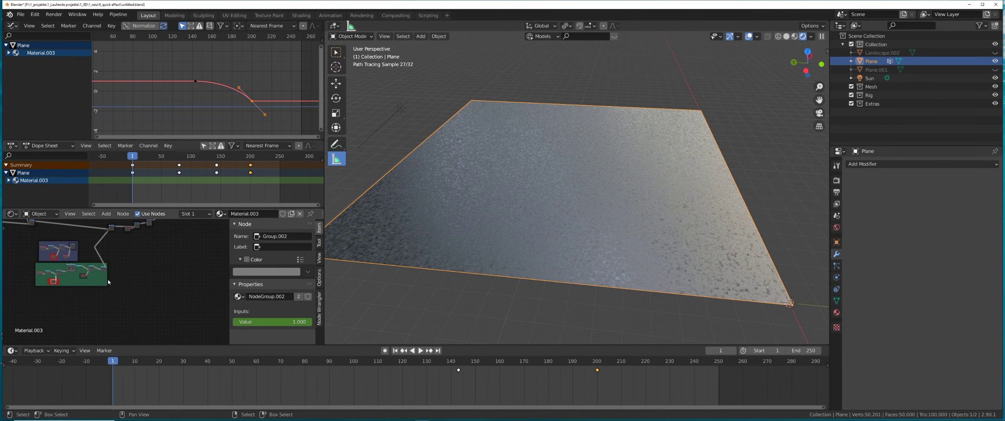
middle_click_drag(172, 237, 154, 285)
key("ctrl+space")
scroll(570, 200, "up", 5)
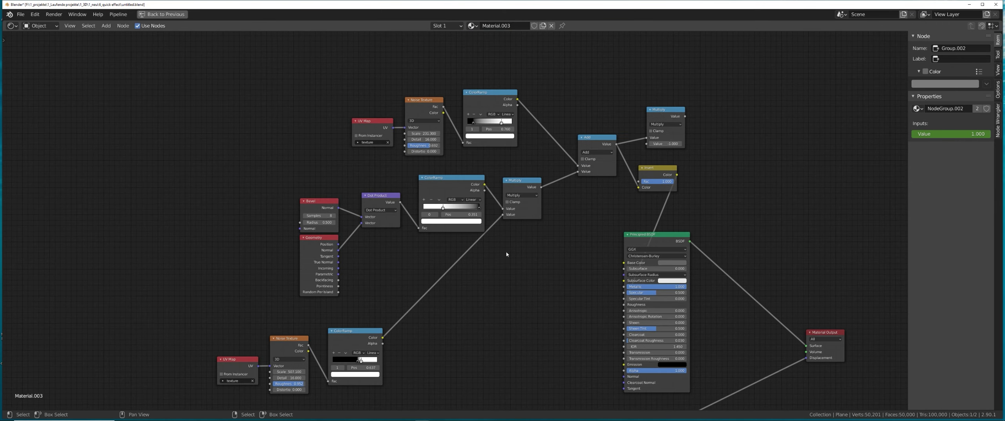
Step: Clear the stray Multiply node and move the upper noise branch left, placing the Invert node between the Add node and Principled BSDF
left_click_drag(538, 66, 327, 132)
key("g")
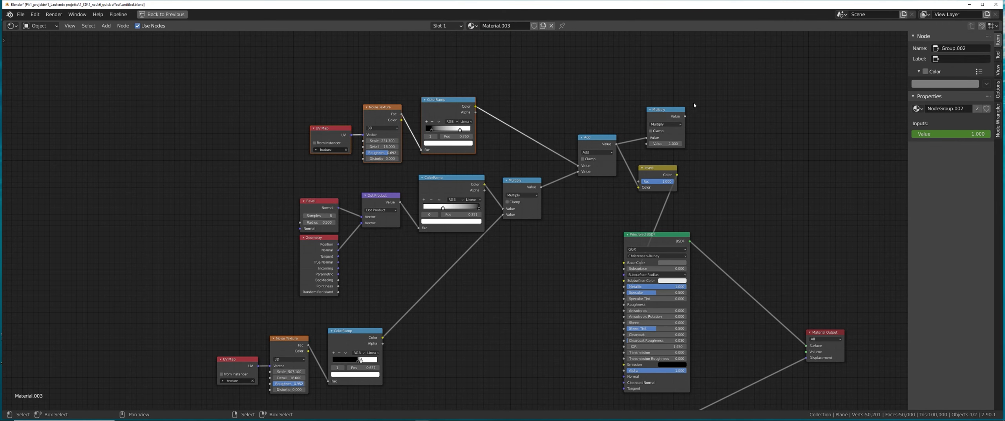
left_click_drag(665, 171, 581, 234)
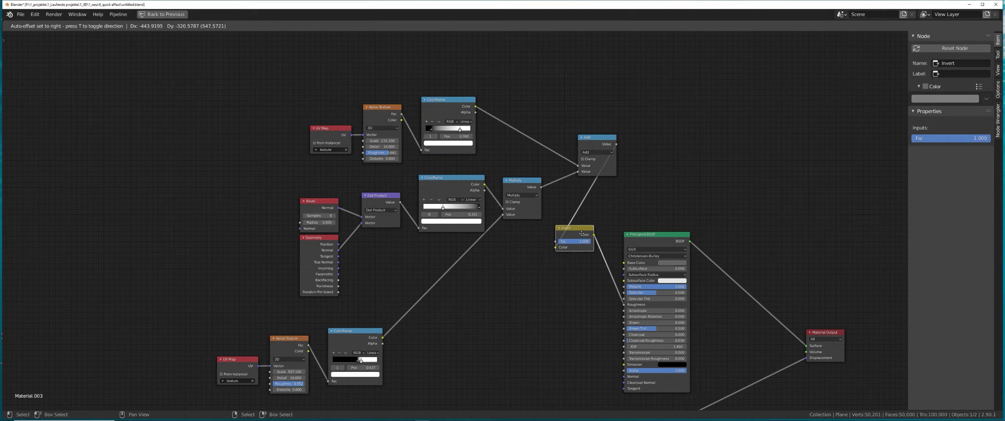
Step: Move the roughness mask branches left of the Invert node and tuck the lower noise branch beneath the Bevel and Geometry nodes
left_click_drag(576, 69, 254, 310)
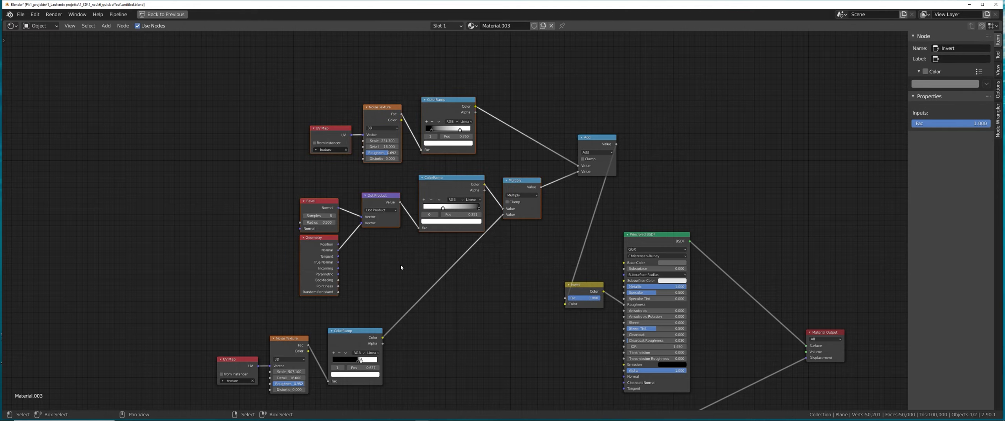
left_click_drag(317, 352, 247, 371, "shift")
key("g")
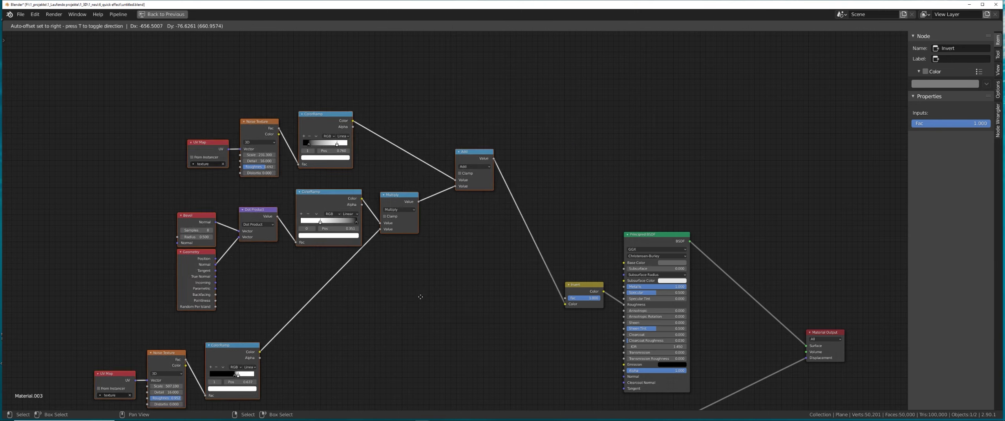
left_click(418, 296)
middle_click_drag(419, 295, 482, 203)
left_click_drag(409, 247, 189, 328)
key("g")
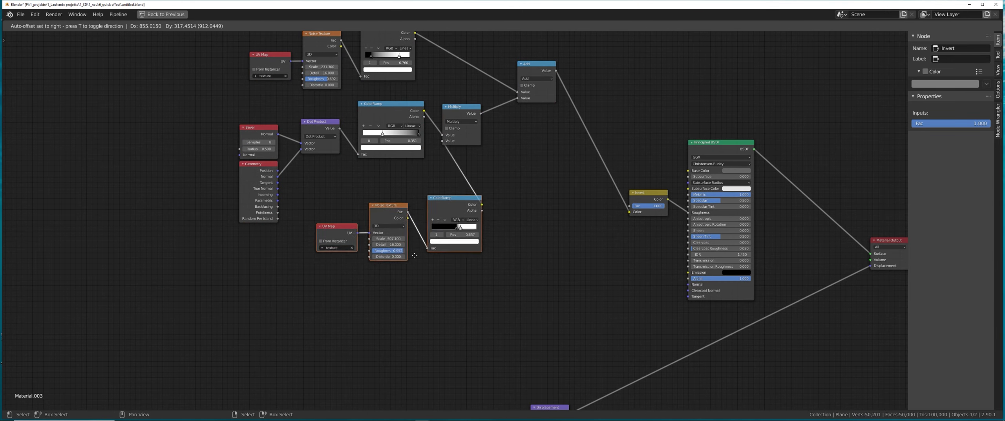
left_click(405, 238)
Step: Reposition the whole roughness mask group and align the Invert node beside the Principled BSDF's roughness input
middle_click_drag(482, 136, 470, 201)
left_click_drag(562, 73, 201, 319)
key("g")
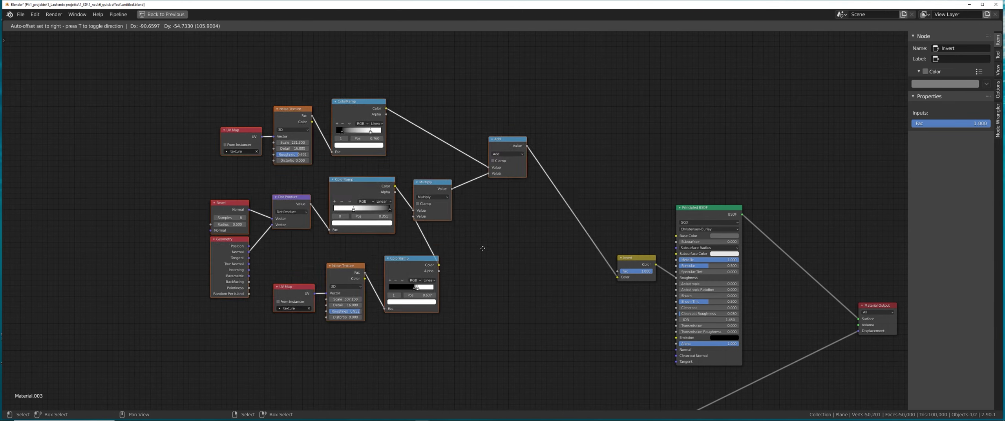
left_click(489, 311)
middle_click_drag(310, 210, 325, 146)
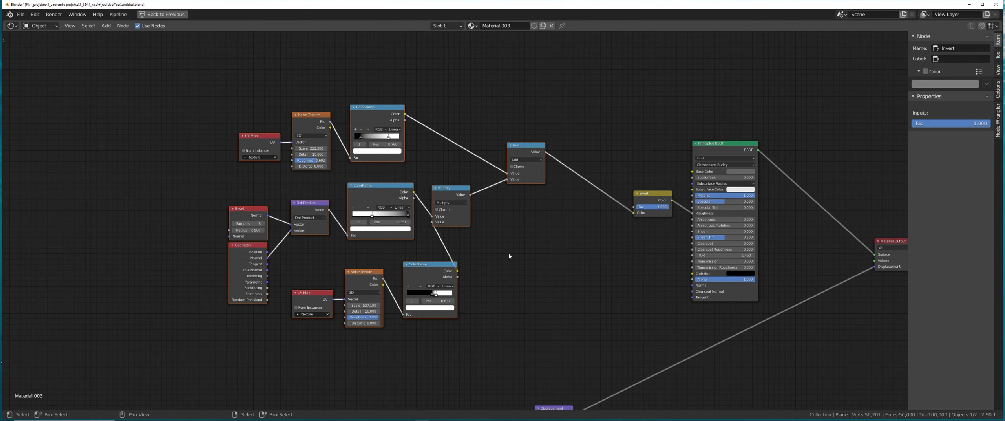
middle_click_drag(602, 293, 481, 279)
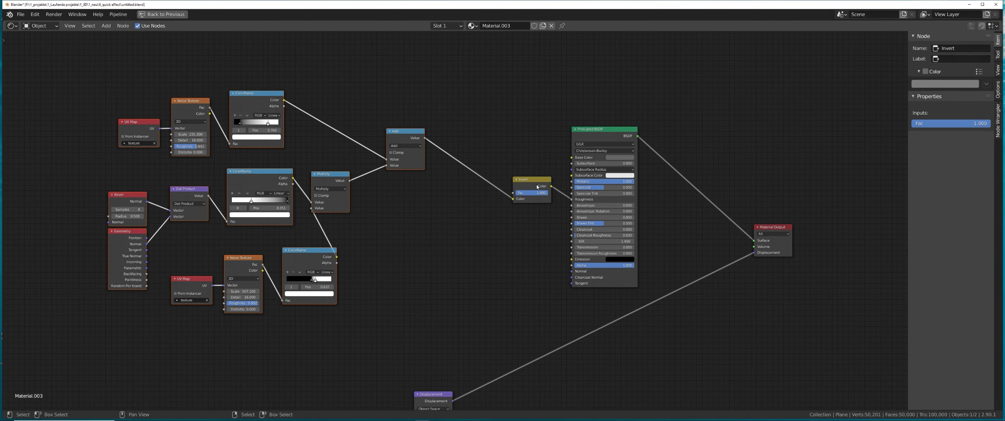
left_click_drag(537, 187, 527, 182)
middle_click_drag(540, 226, 483, 237)
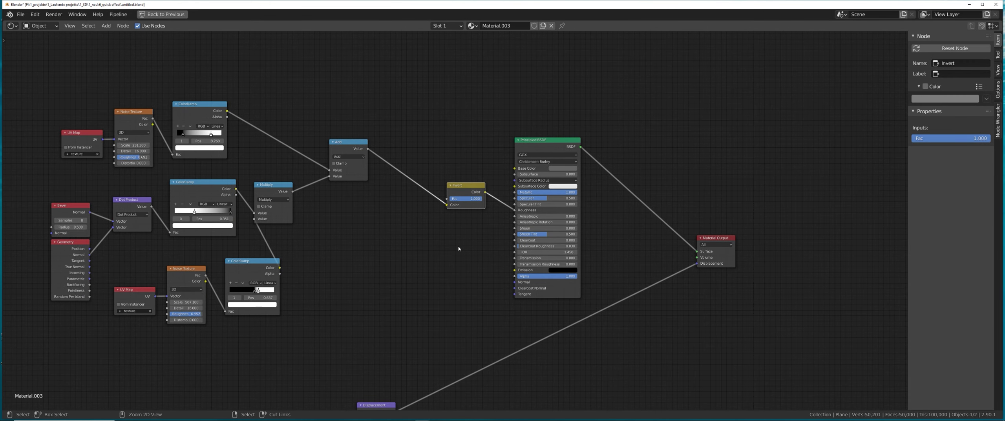
Step: Restore the full layout, play the animation to frame 39 and inspect the rendered blocks up close
key("ctrl+space")
scroll(579, 254, "up", 2)
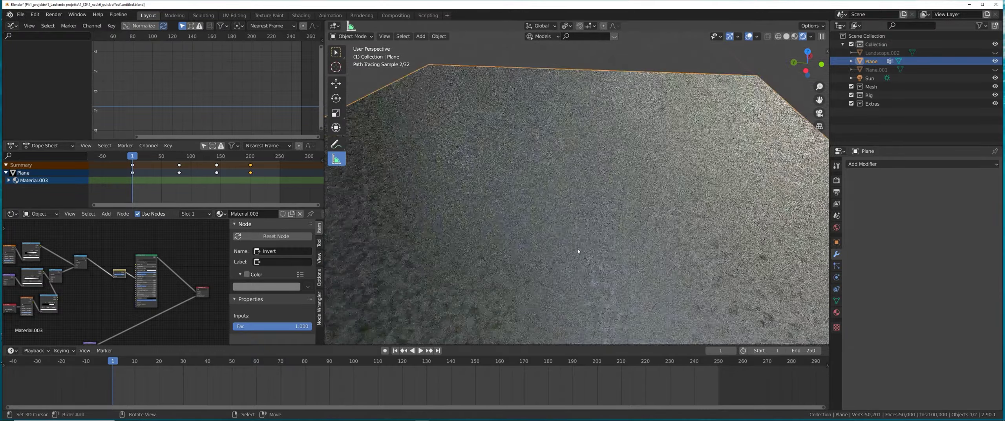
key("space")
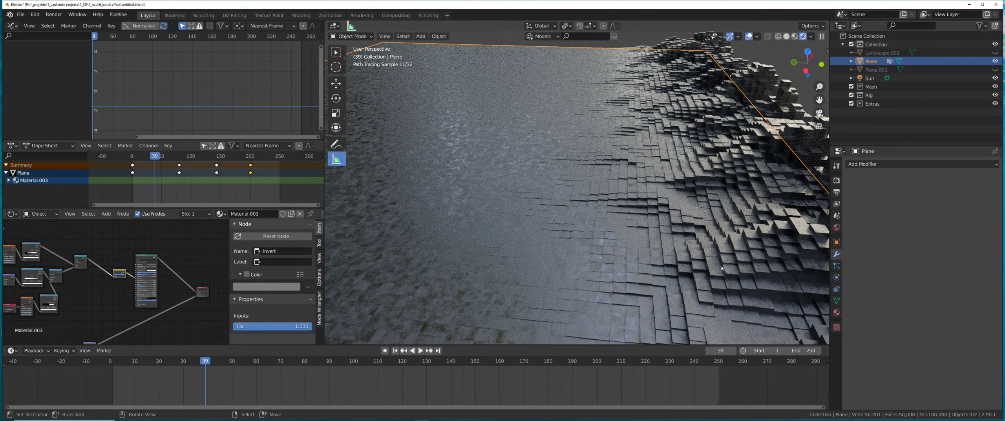
scroll(721, 268, "up", 4)
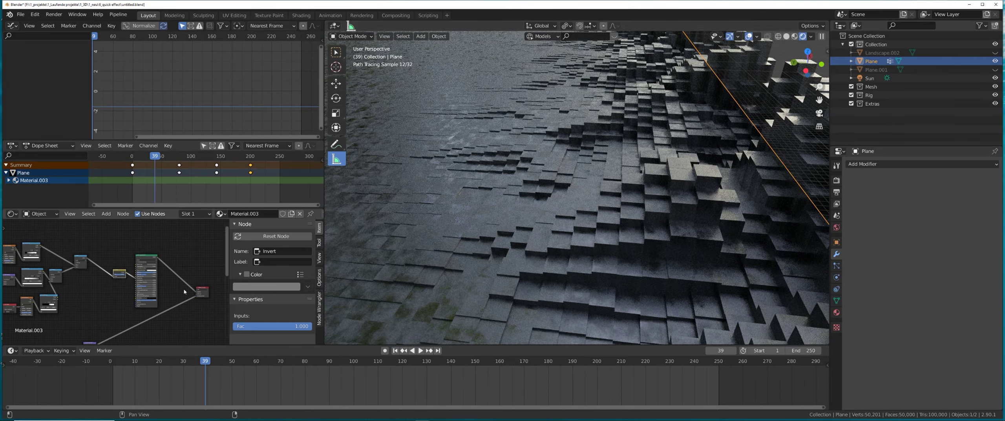
Step: Examine the framed displacement node groups in the enlarged shader editor, including the animated values, sharpness and noise variation
scroll(117, 285, "down", 6)
middle_click_drag(90, 310, 113, 259)
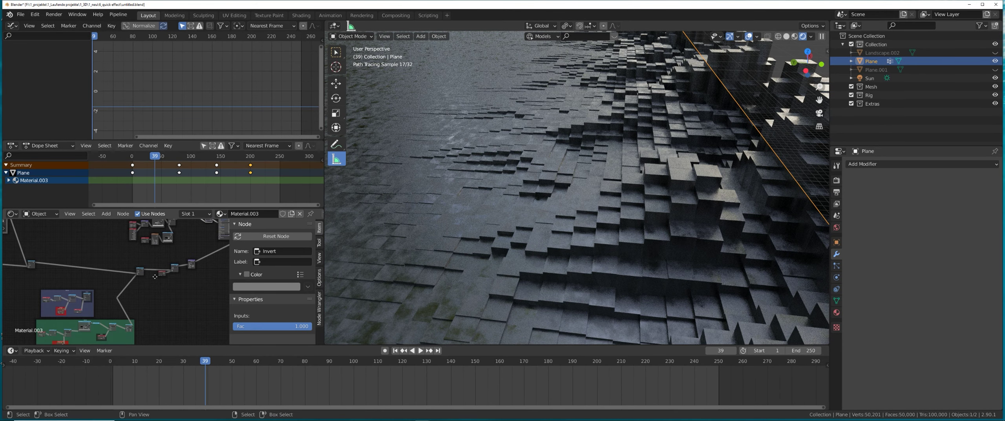
middle_click_drag(24, 318, 141, 274)
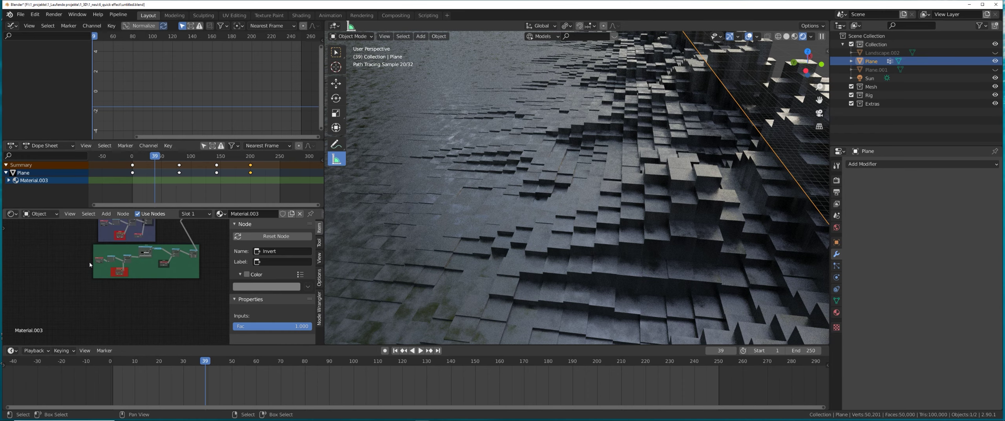
key("ctrl+space")
scroll(247, 275, "down", 2)
middle_click_drag(236, 204, 420, 247)
scroll(318, 220, "down", 3)
scroll(420, 247, "up", 6)
middle_click_drag(276, 184, 474, 259)
scroll(473, 259, "up", 2)
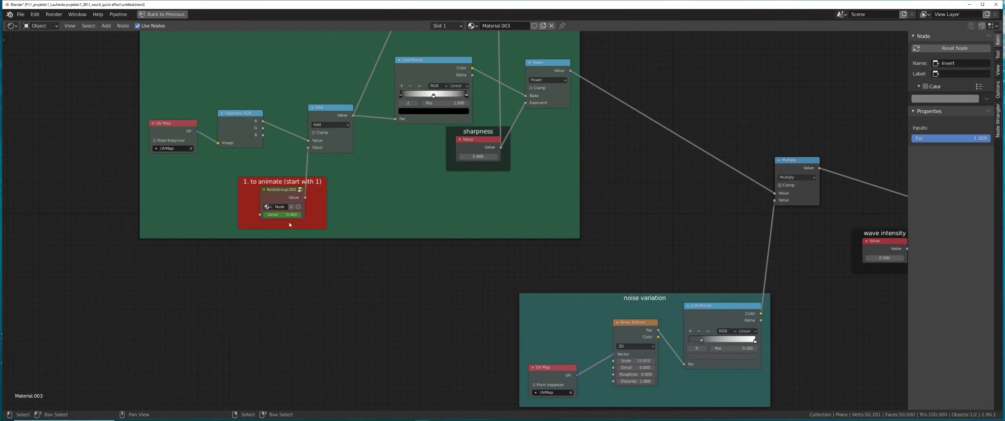
scroll(364, 257, "down", 8)
middle_click_drag(891, 351, 410, 160)
middle_click_drag(829, 270, 491, 205)
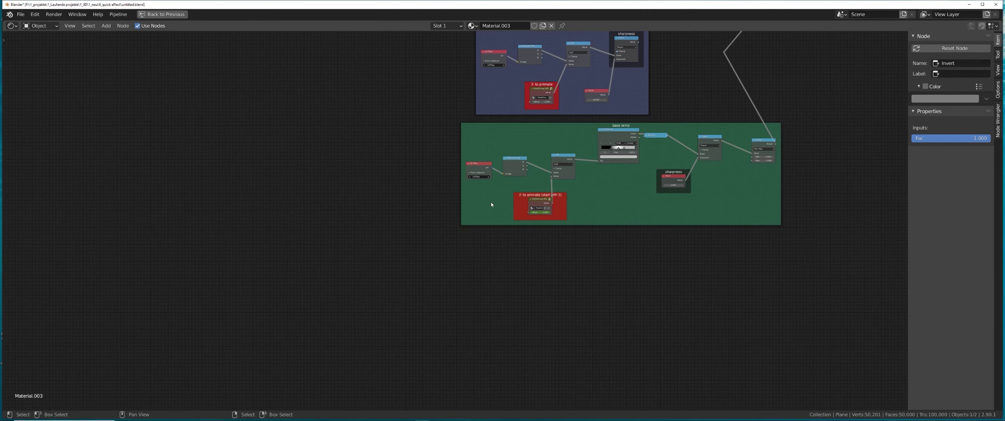
key("ctrl+space")
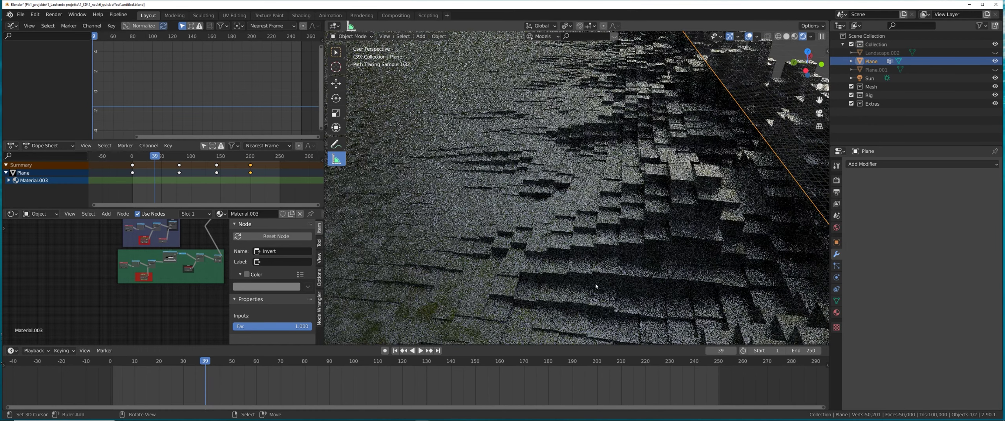
Step: Frame the whole plane in the viewport and play the displacement animation from the first frame through to frame 218
scroll(594, 282, "down", 8)
middle_click_drag(583, 258, 573, 255)
key("shift+space")
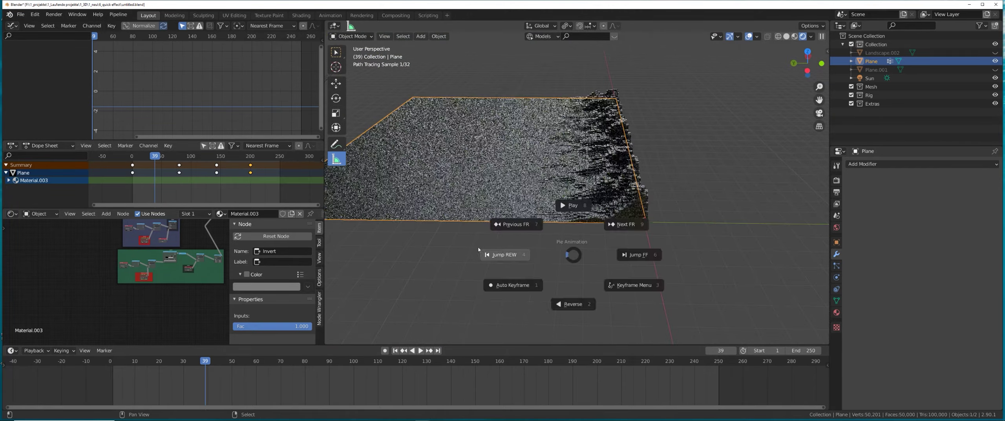
left_click(500, 254)
key("space")
middle_click_drag(519, 200, 630, 248, "shift")
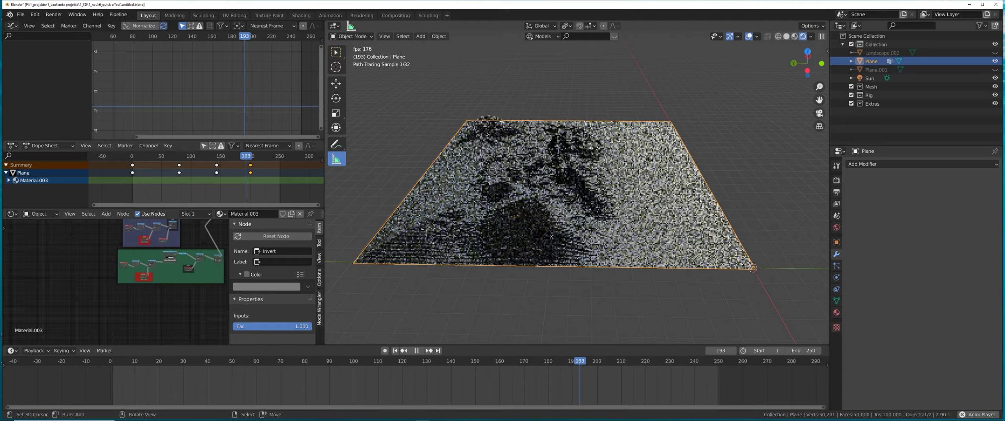
key("shift+space")
left_click(630, 172)
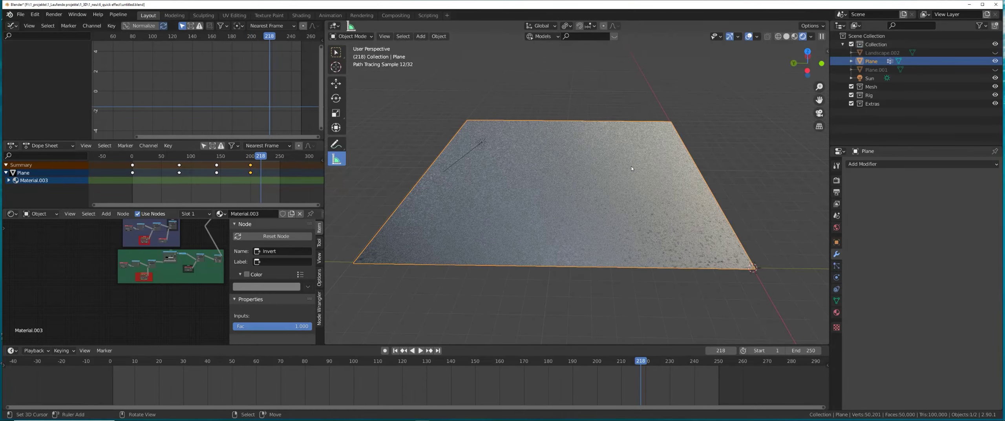
Step: Return the timeline to the first frame and save the blend file
key("shift+space")
left_click(473, 163)
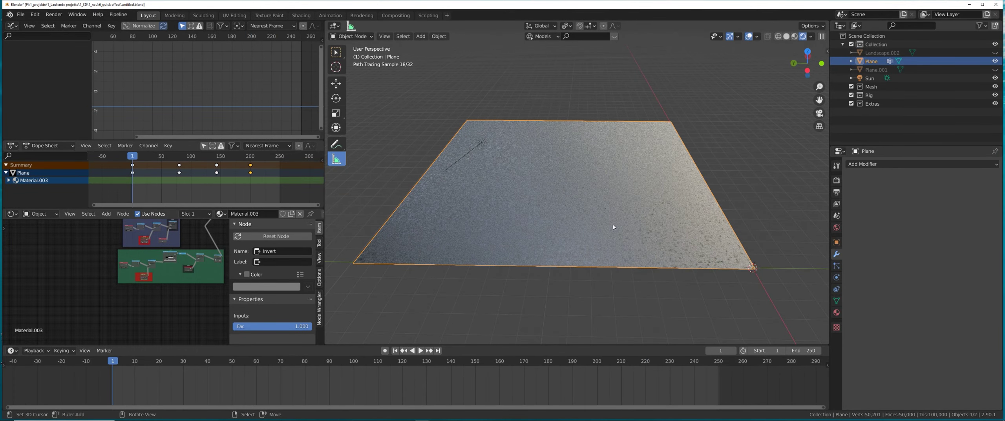
key("ctrl+s")
left_click(566, 193)
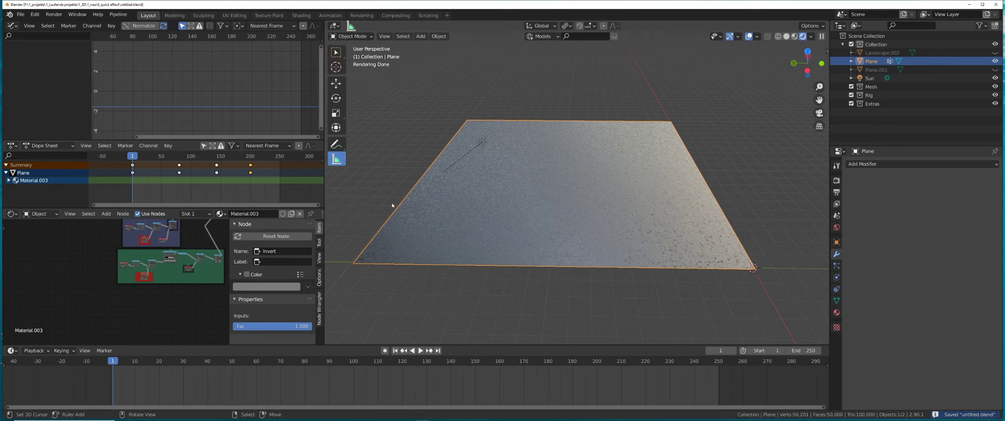